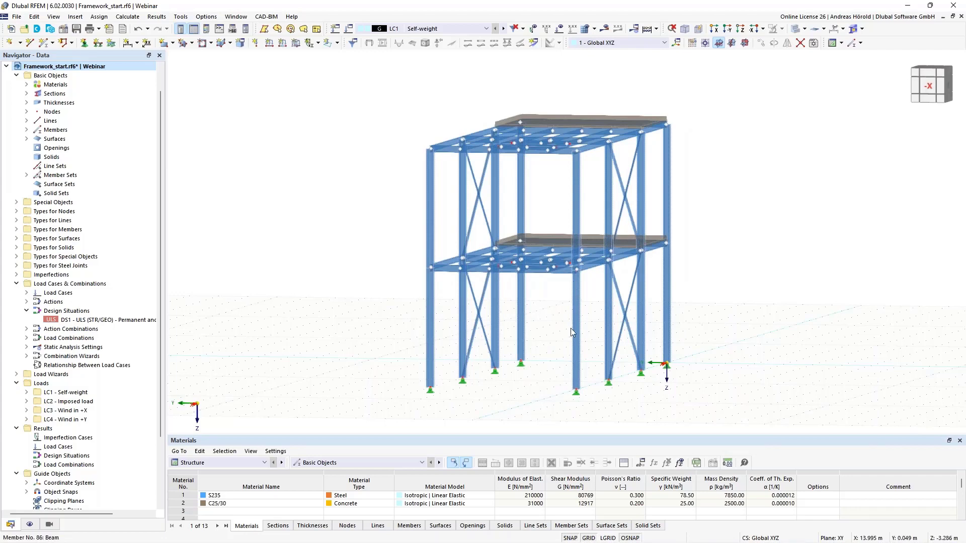
Step: Display the loads on the frame and step through load cases LC1 Self-weight to LC4 Wind in +Y
middle_click_drag(743, 358, 557, 323, "ctrl")
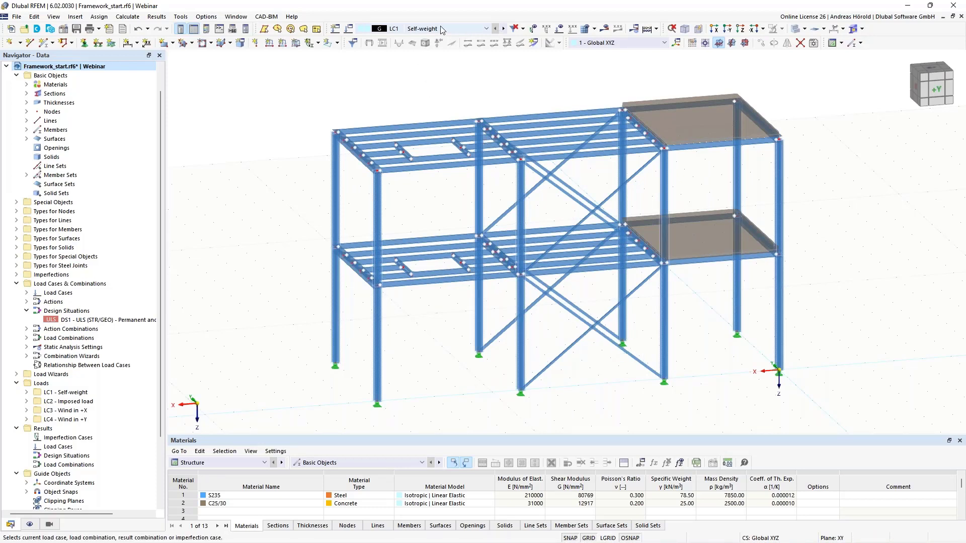
left_click(561, 30)
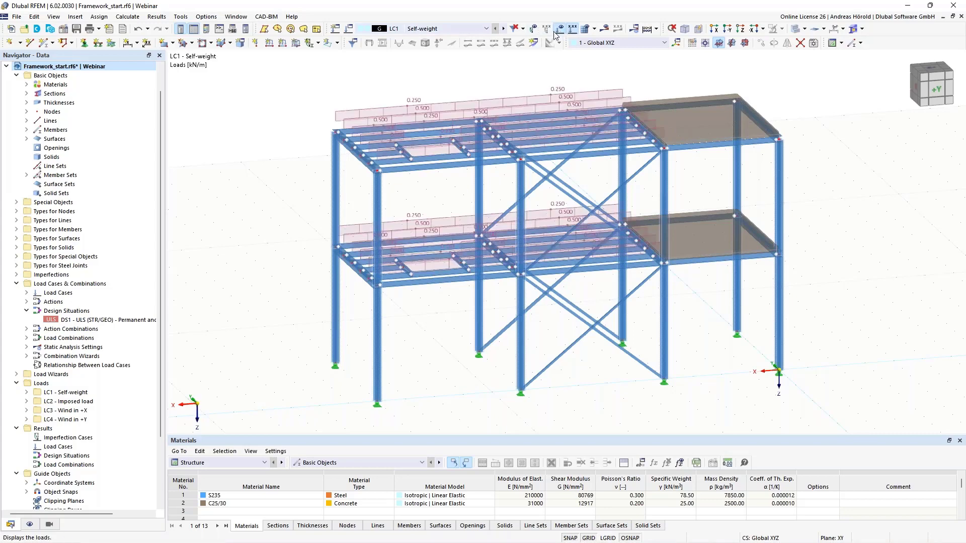
left_click(503, 29)
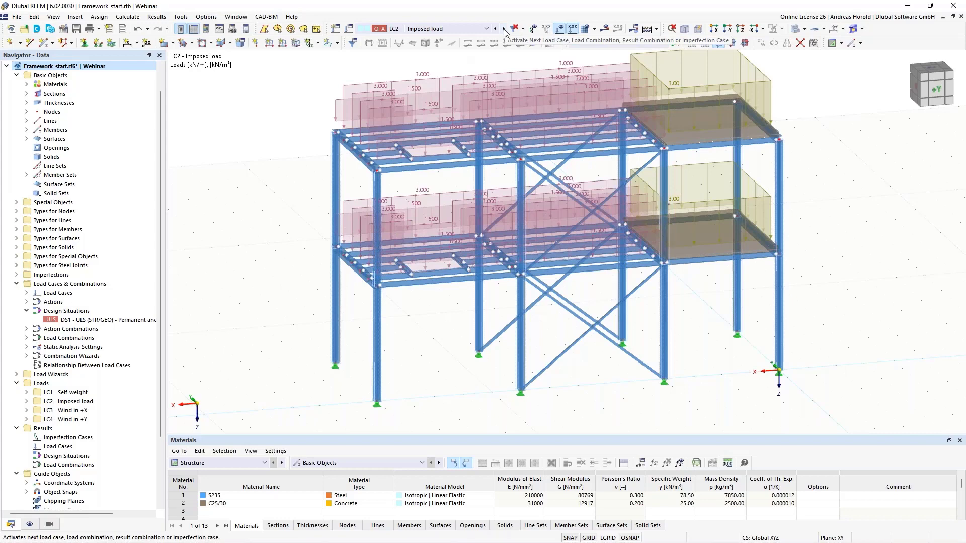
middle_click_drag(799, 191, 798, 213)
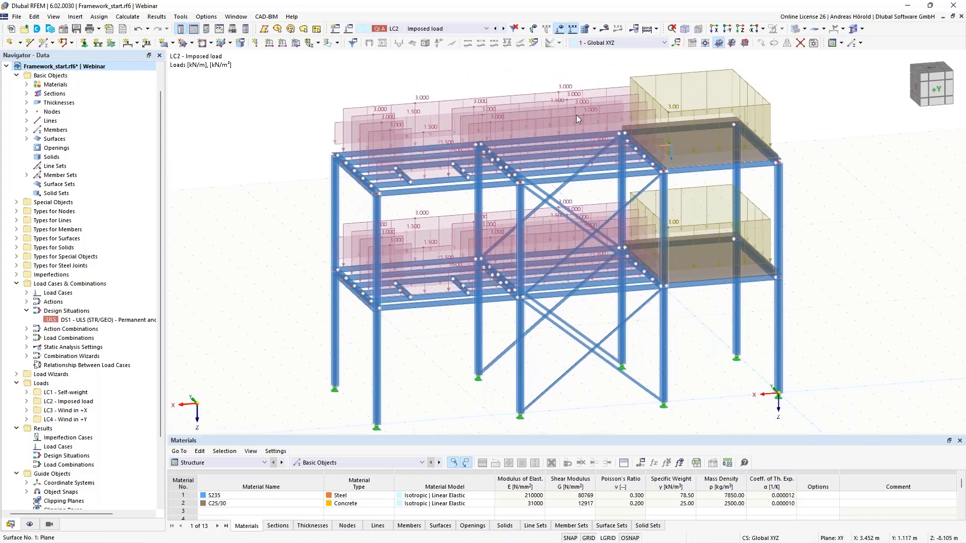
left_click(504, 30)
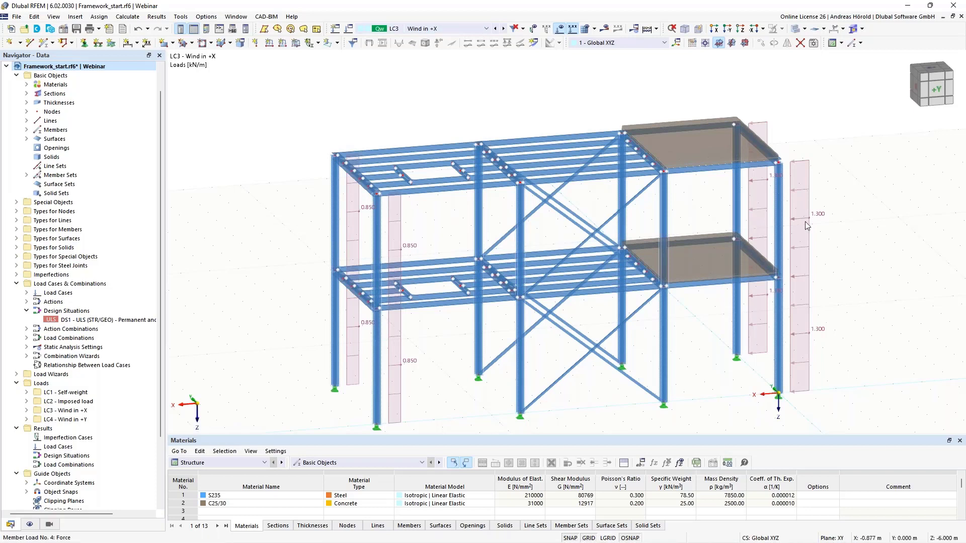
left_click(504, 29)
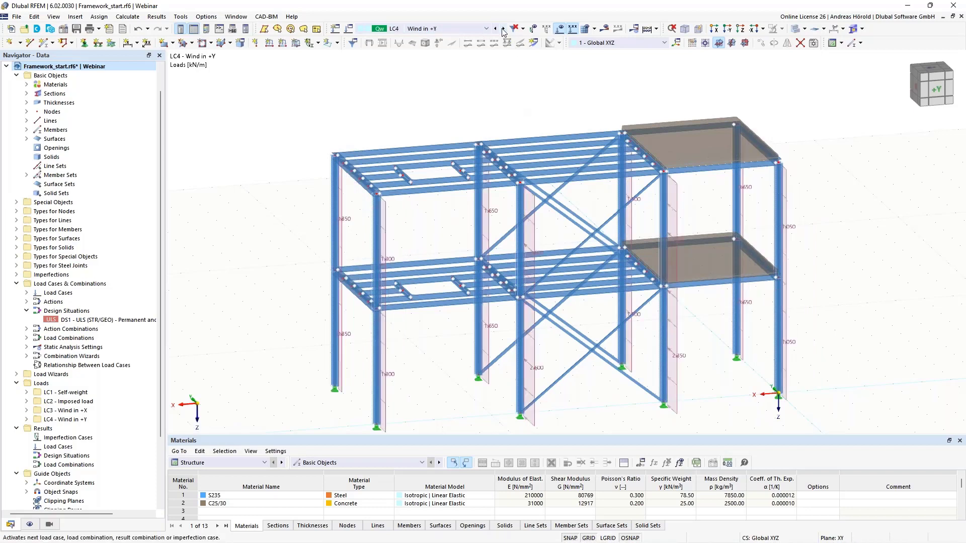
Step: Review the list of available load cases, design situations and load combinations, keeping LC4 active
left_click(462, 30)
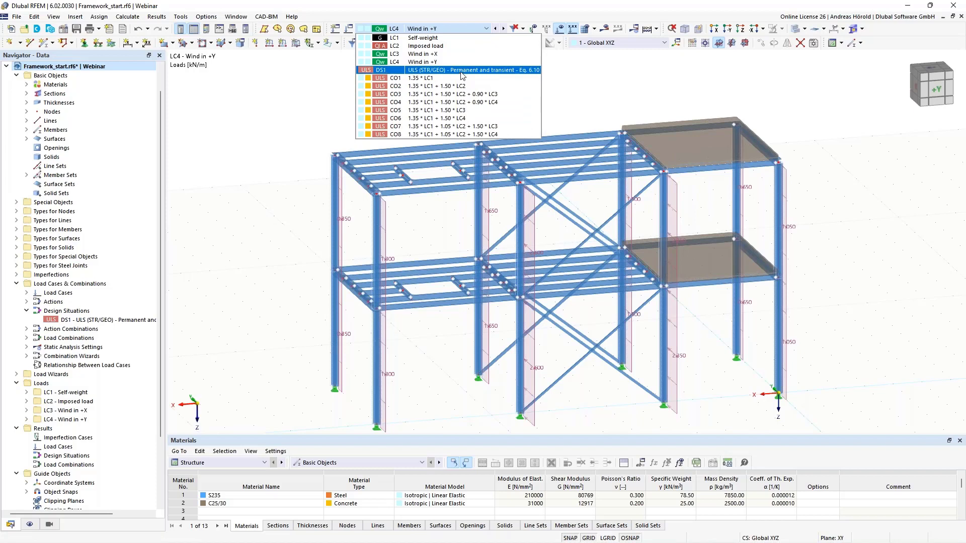
left_click(313, 120)
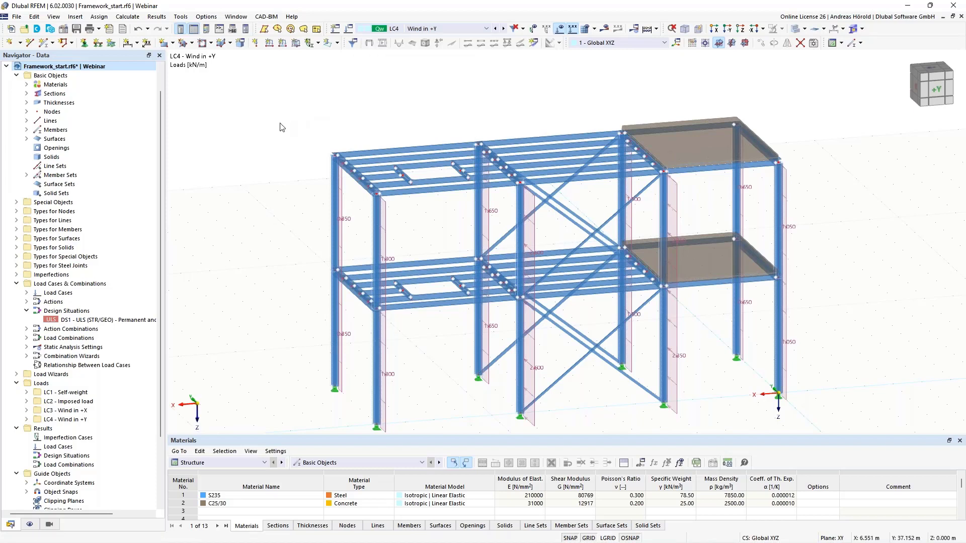
middle_click_drag(282, 163, 282, 132)
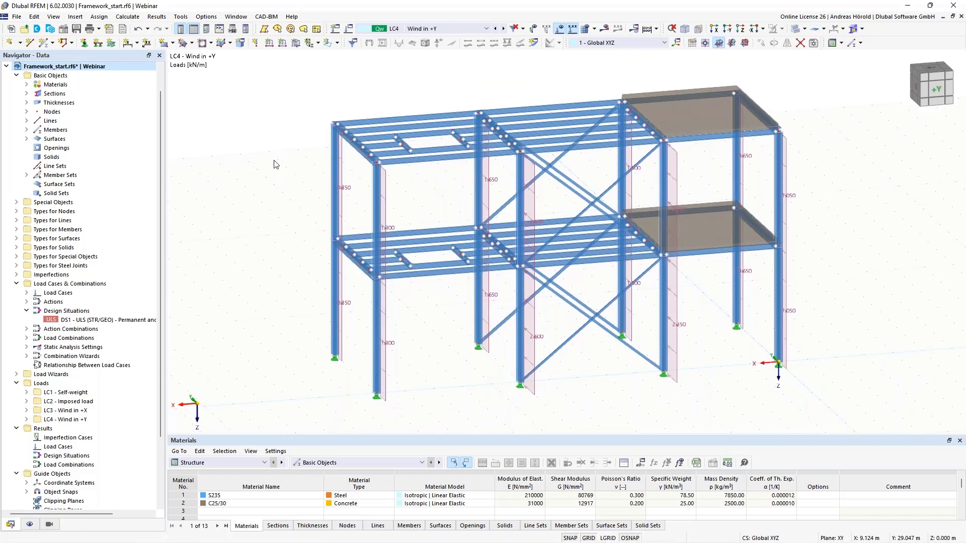
Step: Review the model's base data: the activated add-ons, the EN 1990 combination standard and the national annexes available for steel joints
left_click(62, 31)
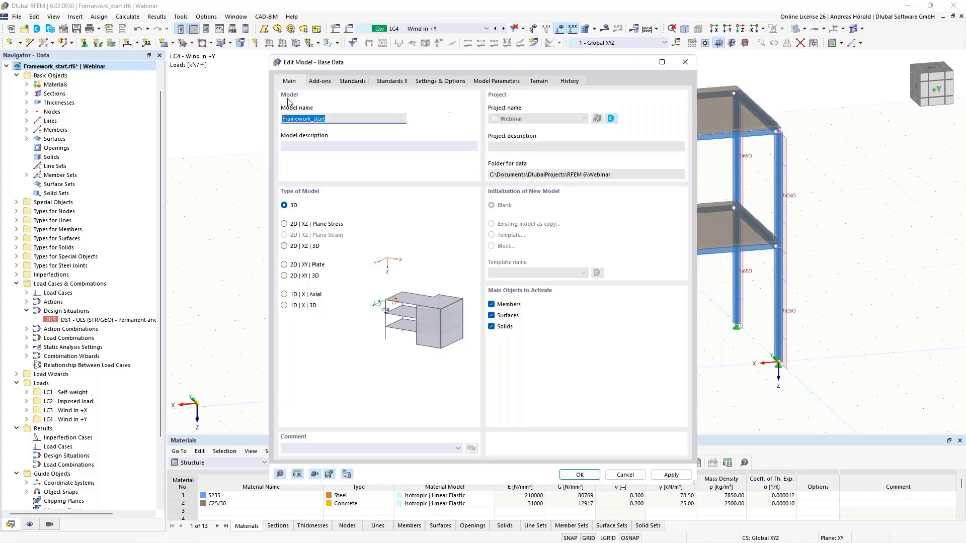
left_click(318, 82)
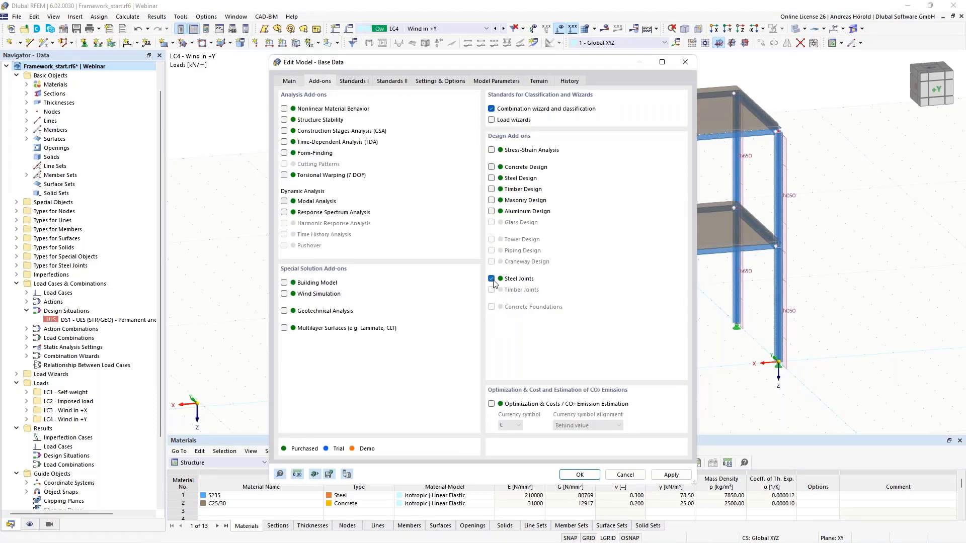
left_click(354, 81)
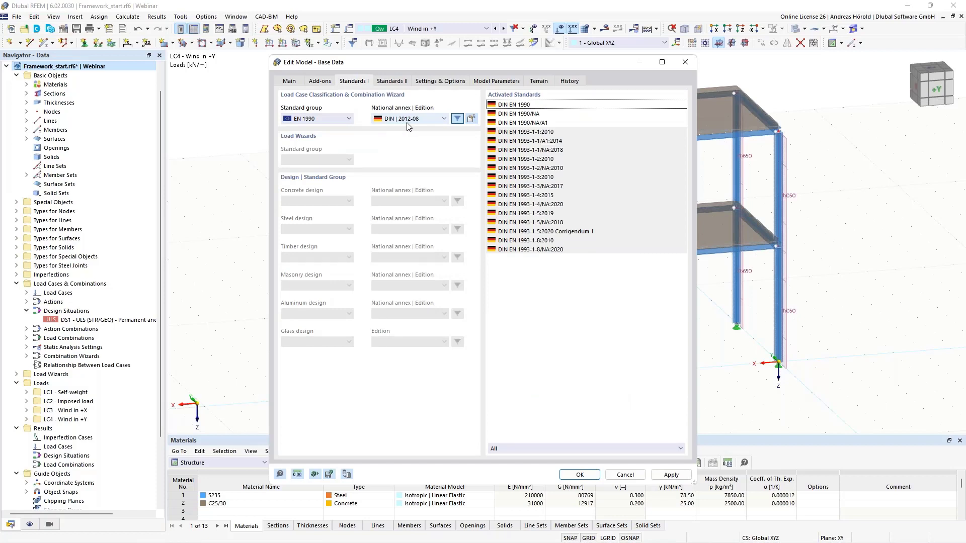
left_click(392, 82)
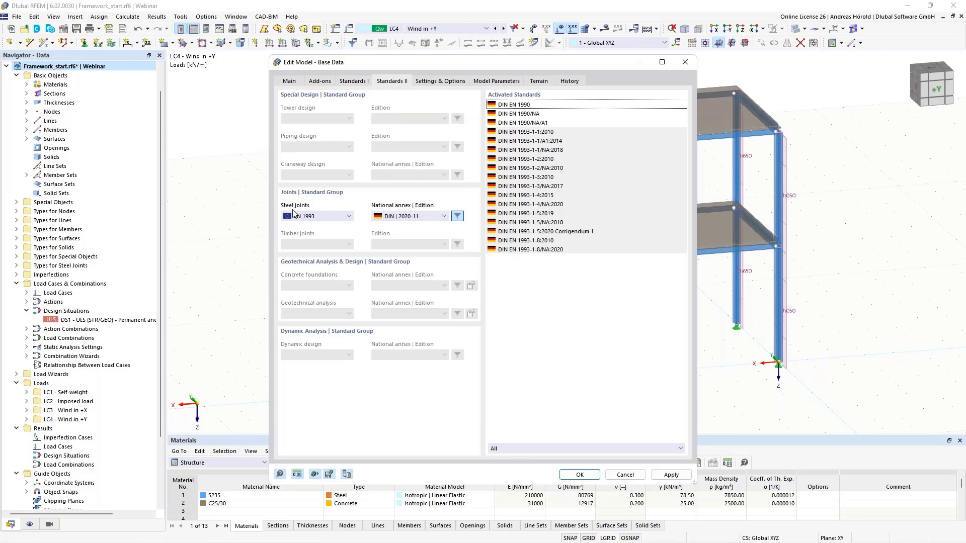
left_click(419, 216)
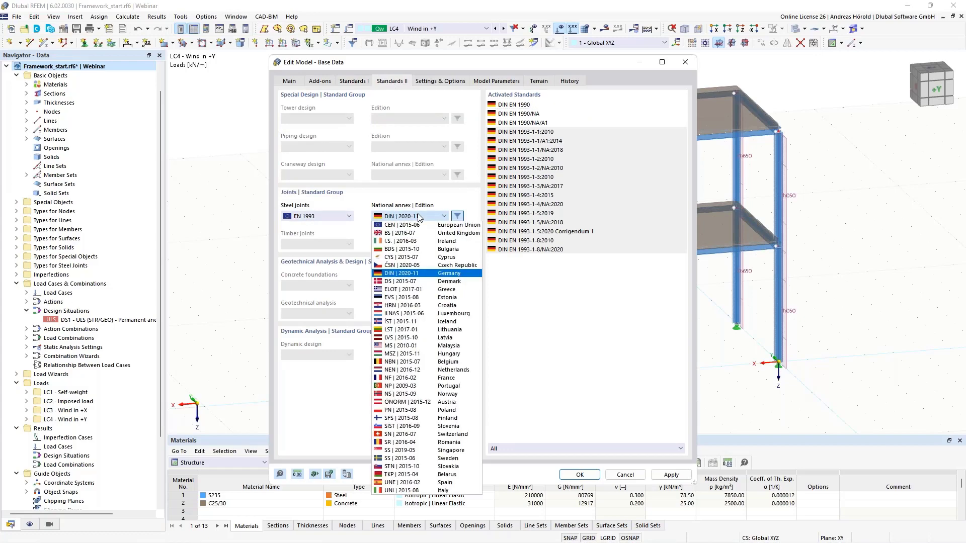
left_click(419, 216)
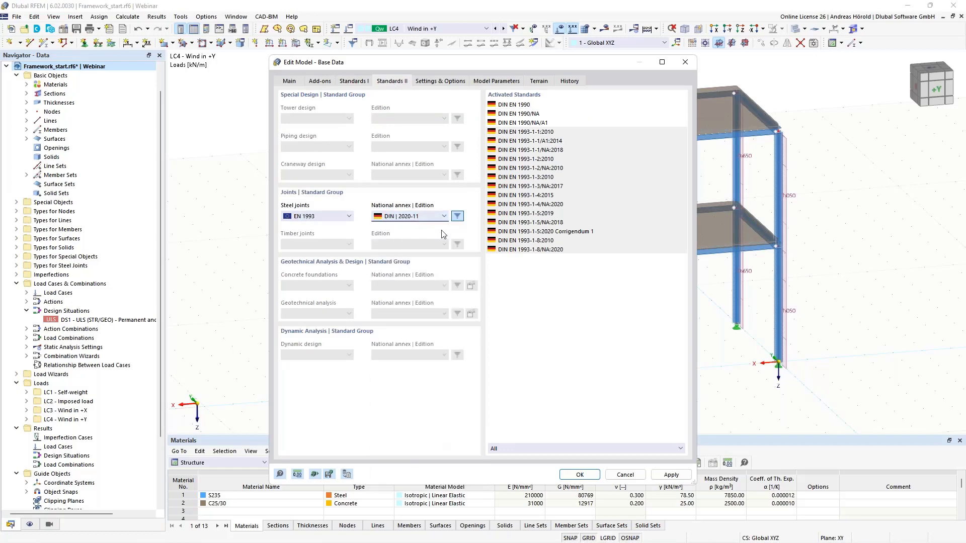
left_click(578, 475)
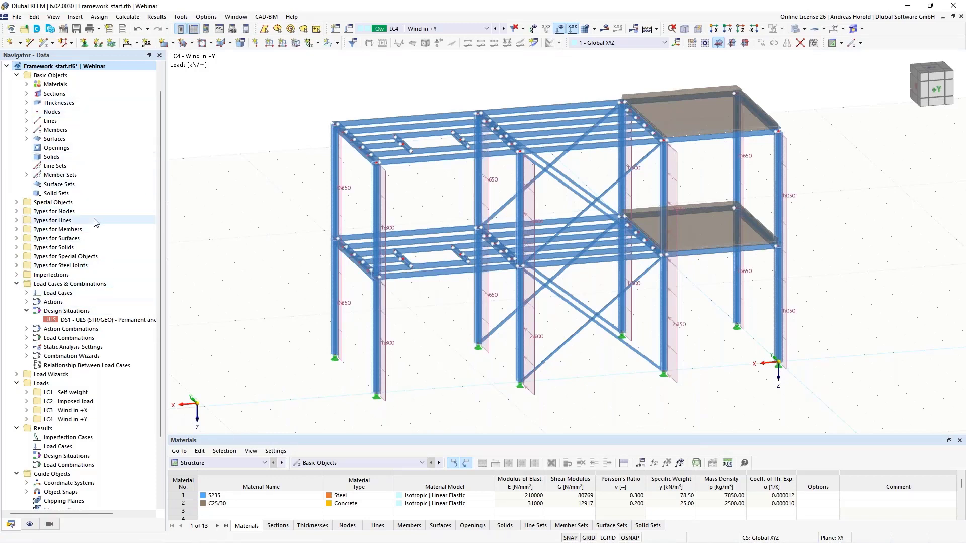
Step: Expand the Types for Steel Joints and Steel Joint Design categories in the navigator
left_click(17, 266)
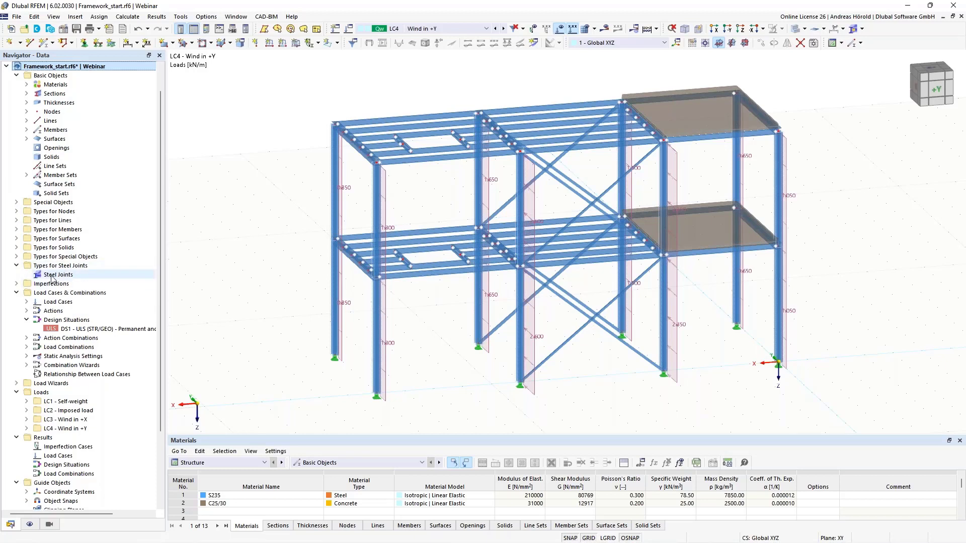
scroll(67, 290, "down", 3)
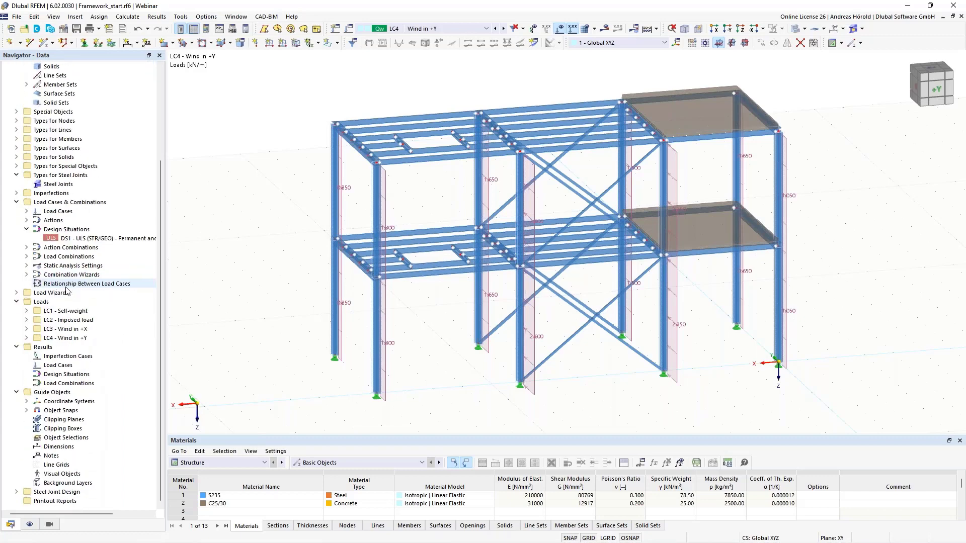
left_click(15, 493)
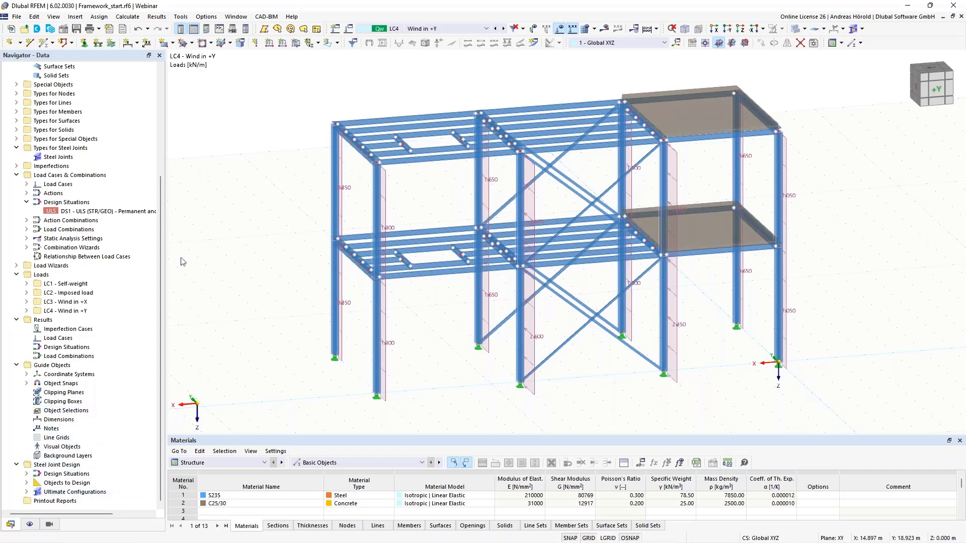
Step: Open design situation DS1 and review the load cases, actions, design situations, action combinations and load combinations
double_click(78, 212)
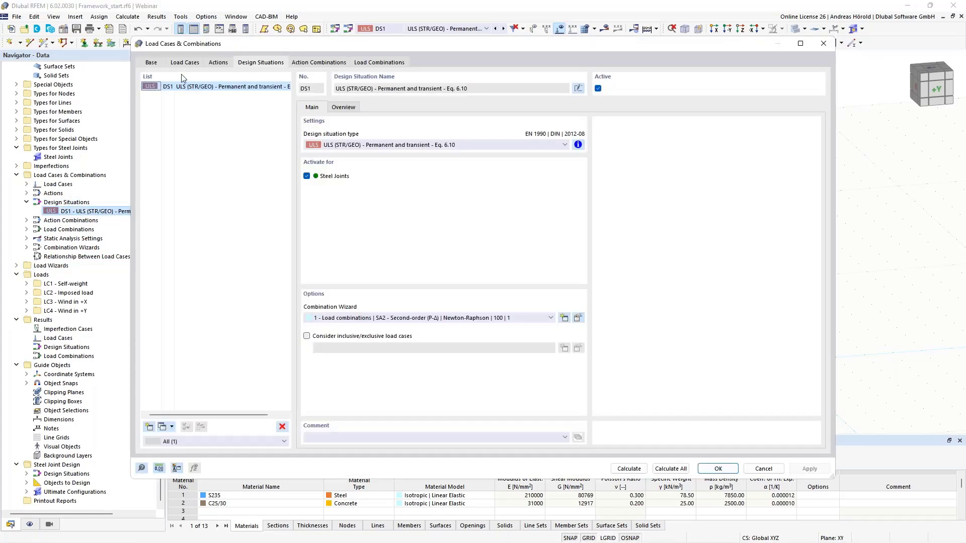
left_click(185, 63)
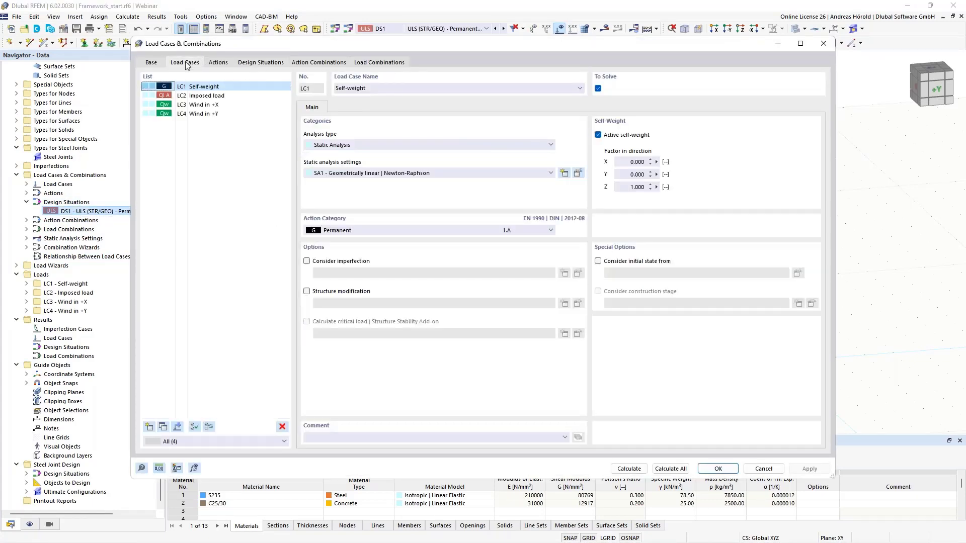
left_click(218, 63)
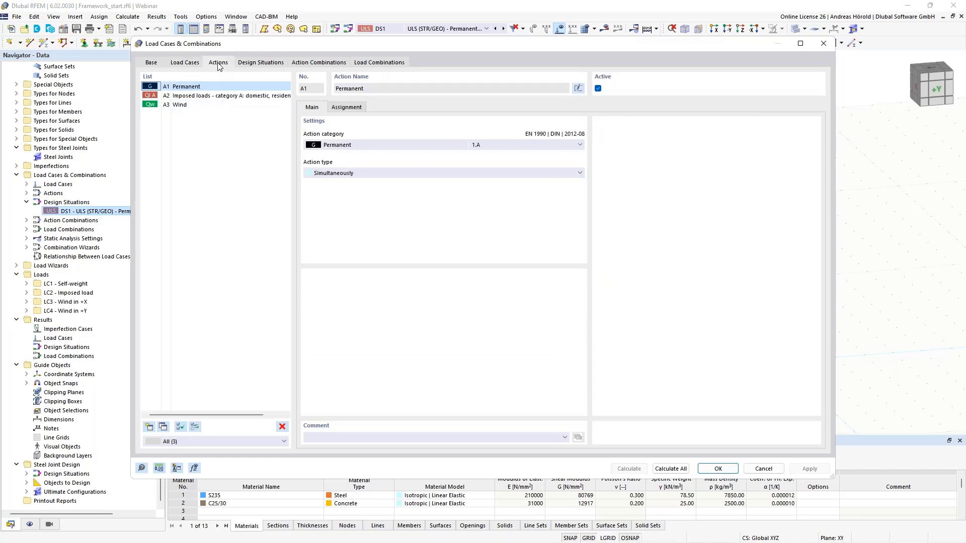
left_click(262, 63)
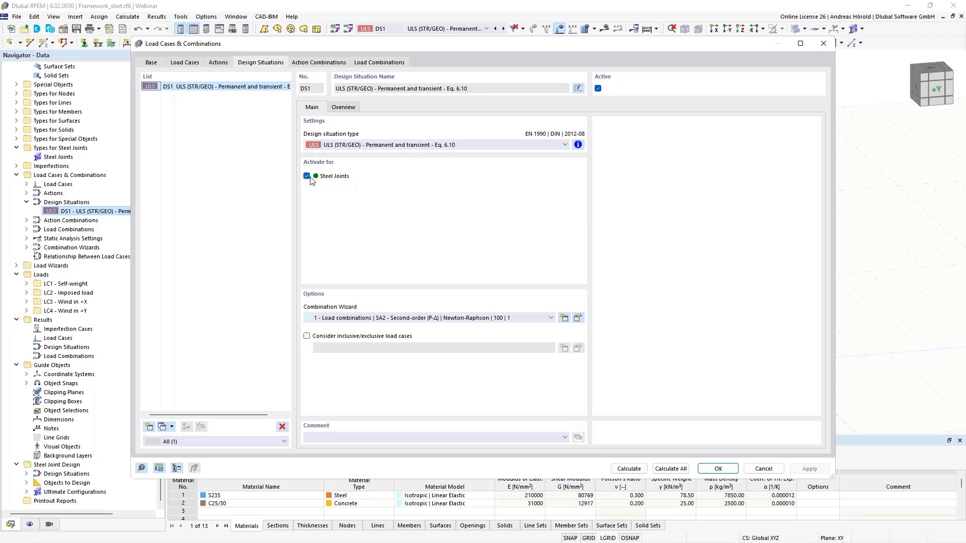
left_click(311, 65)
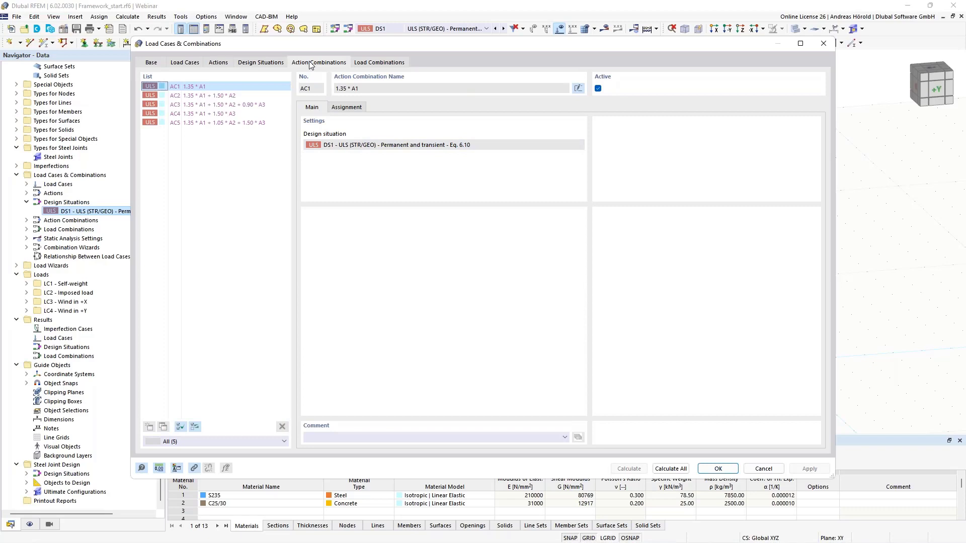
left_click(386, 63)
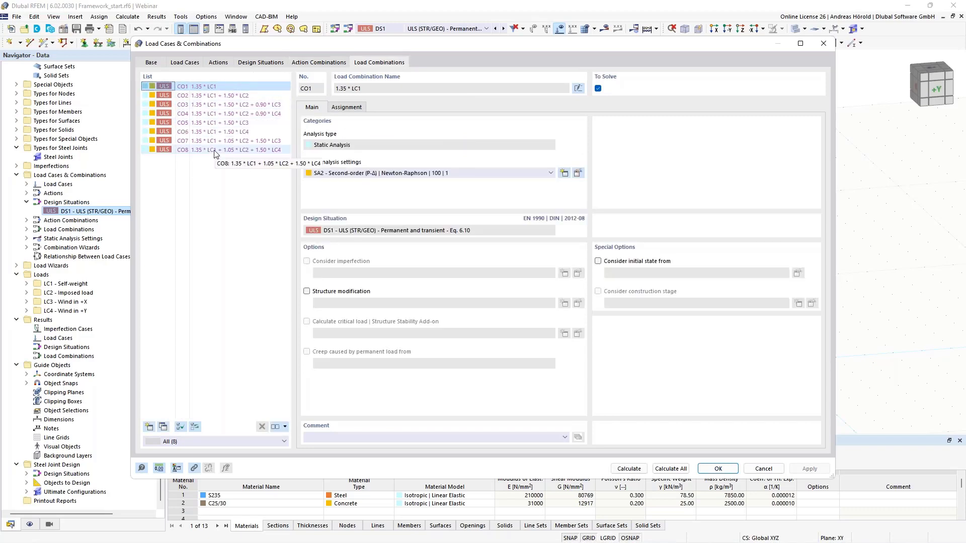
Step: Review the load combinations assigned to design situation DS1 and close the load cases and combinations dialog
left_click(253, 64)
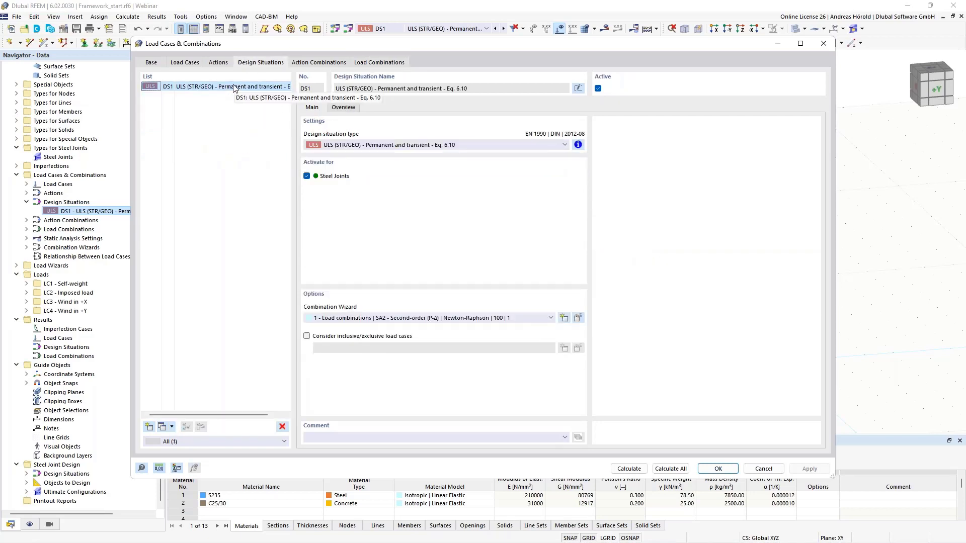
left_click(342, 108)
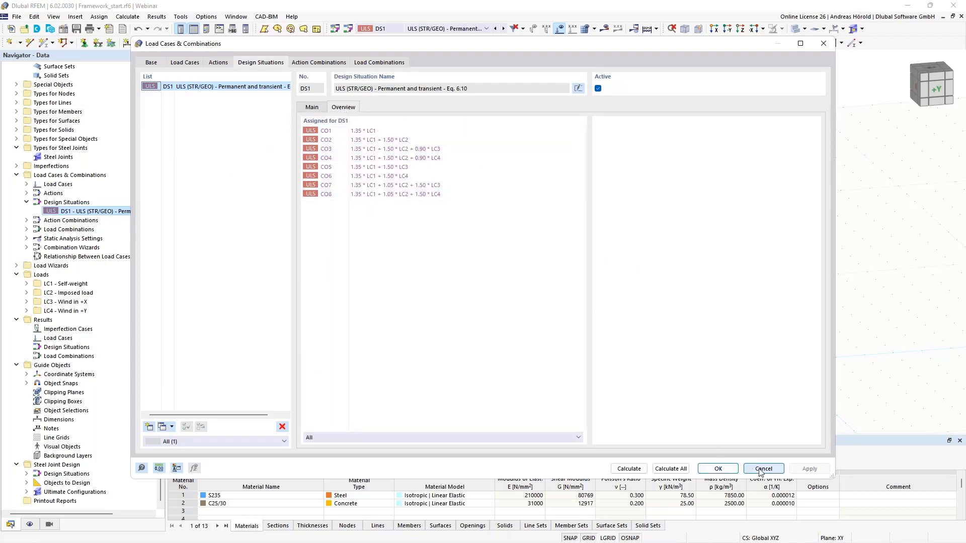
left_click(719, 468)
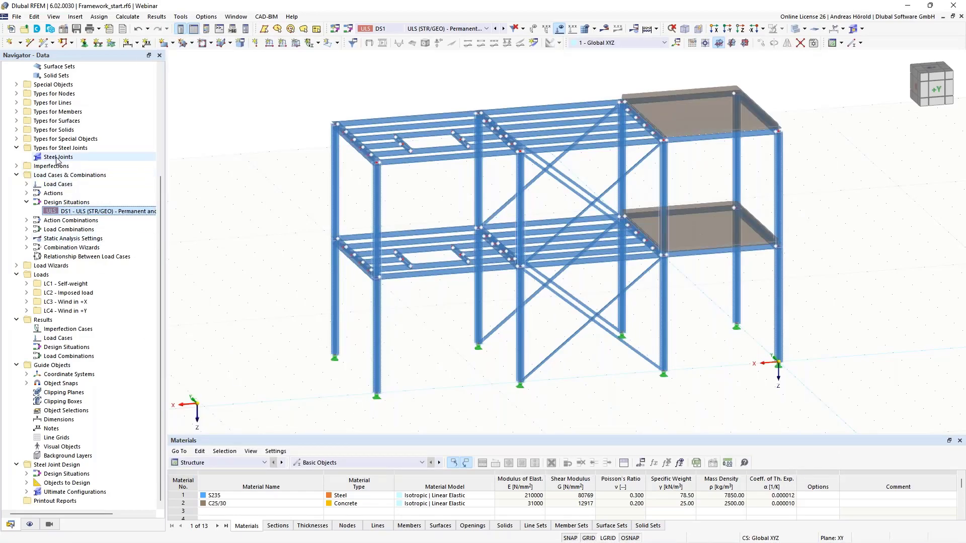
Step: Examine the connections between beams, columns and diagonal bracing in the lower floor framing from several viewpoints
middle_click_drag(443, 352, 456, 342)
scroll(460, 262, "up", 5)
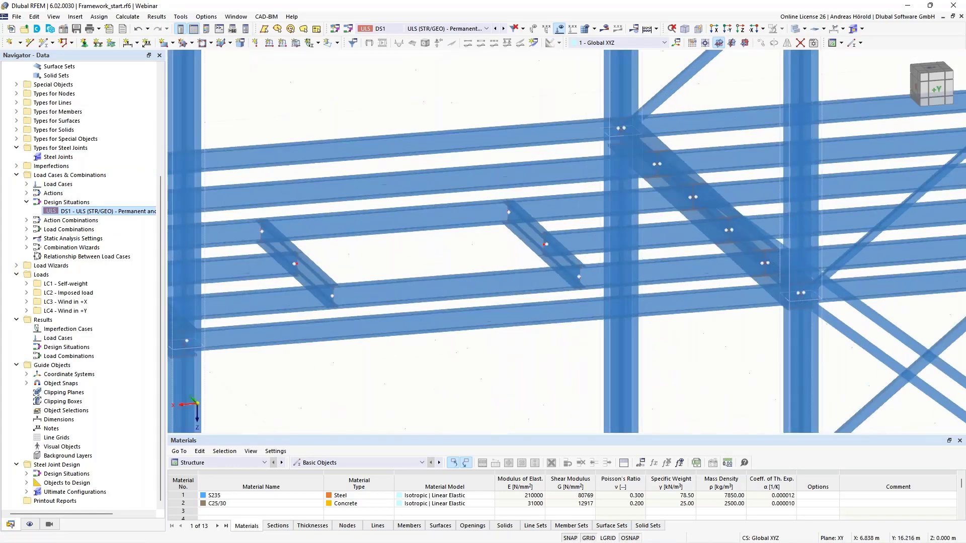
middle_click_drag(488, 236, 487, 267)
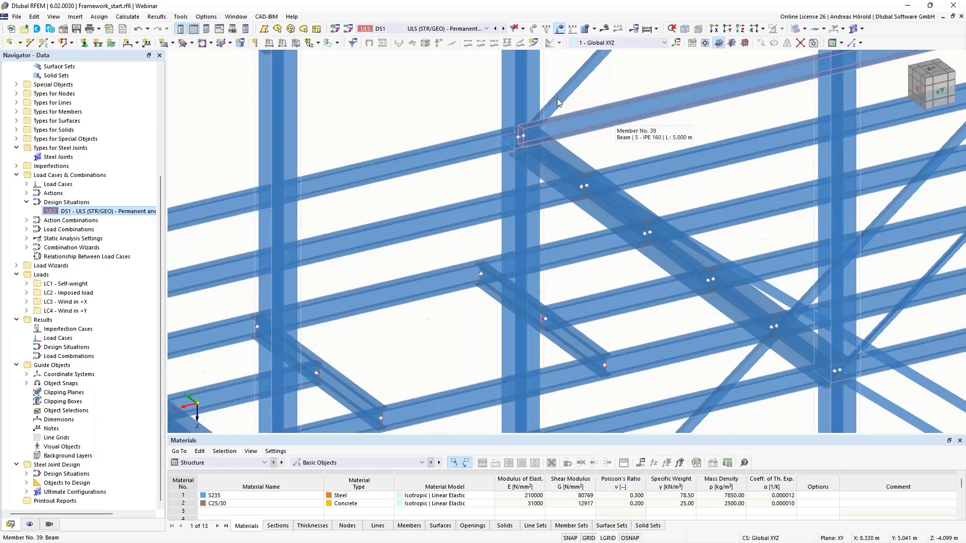
middle_click_drag(619, 133, 526, 136, "ctrl")
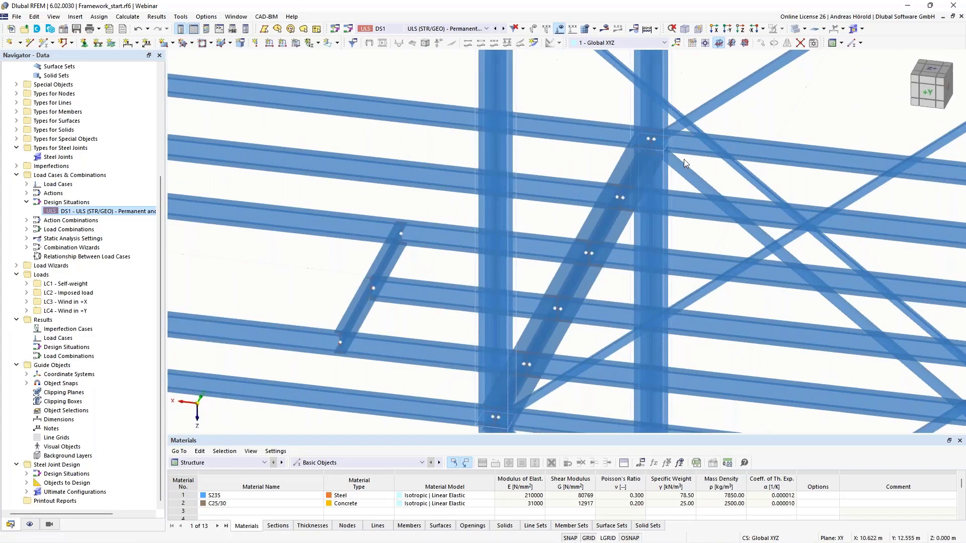
scroll(714, 104, "up", 5)
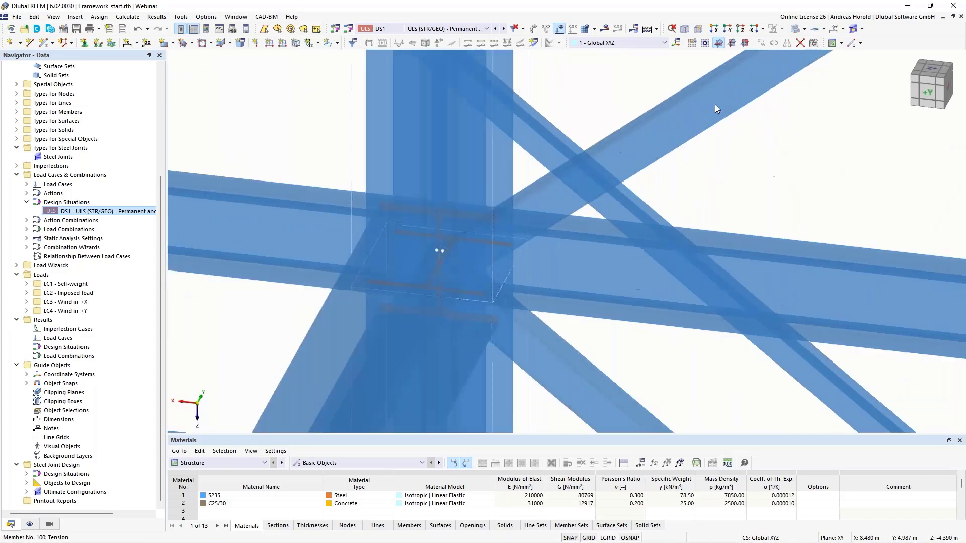
scroll(715, 104, "down", 5)
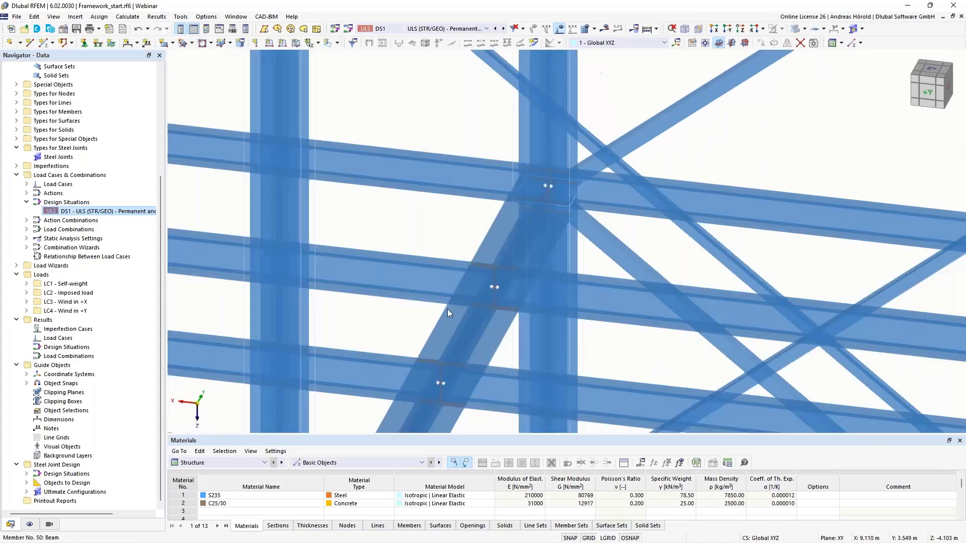
middle_click_drag(445, 313, 599, 221, "ctrl")
scroll(516, 301, "down", 3)
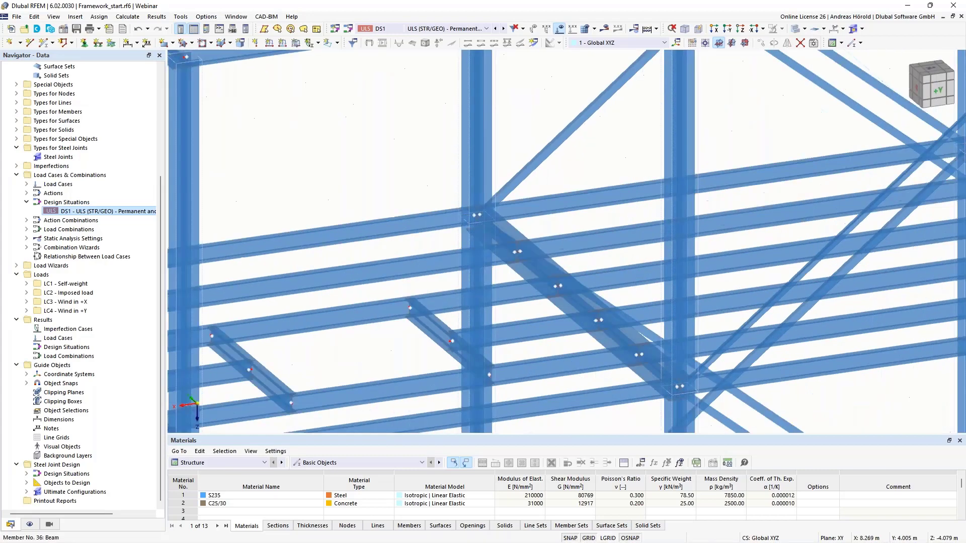
Step: Create a new steel joint and assign it to node 33, where the beams, column and bracing meet
right_click(52, 159)
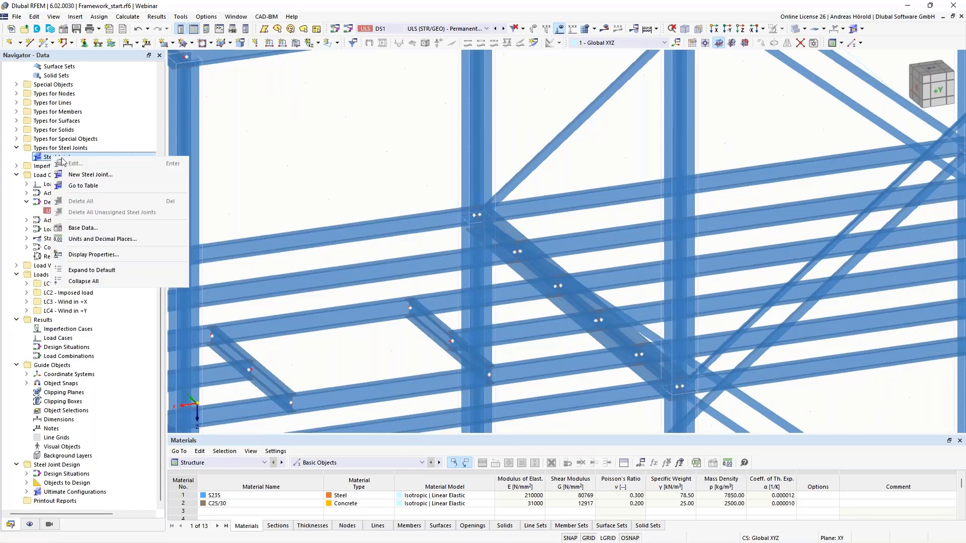
left_click(88, 175)
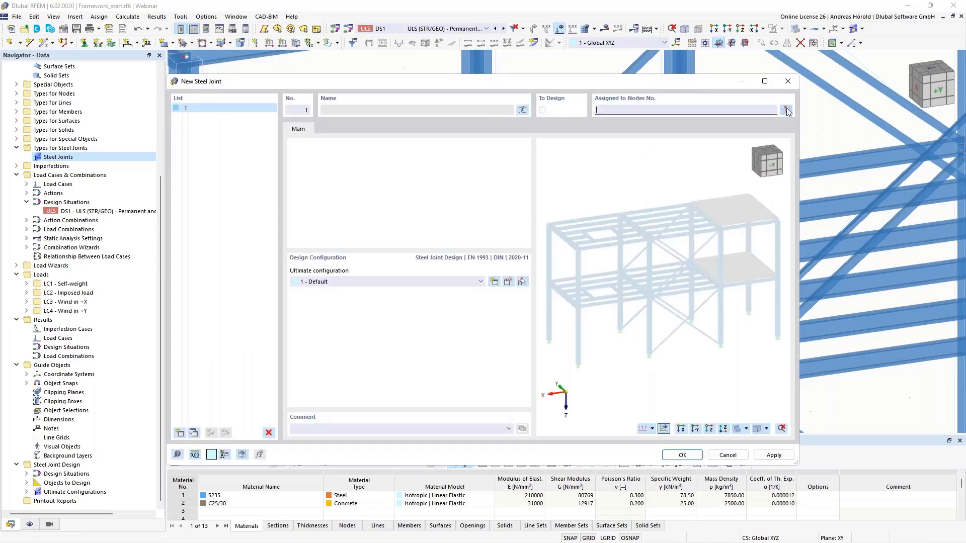
left_click(786, 111)
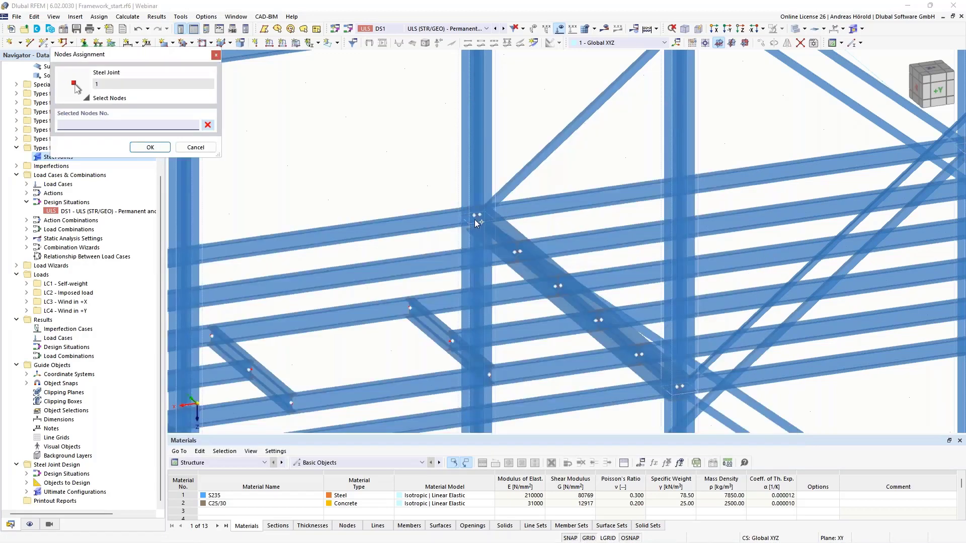
left_click(476, 215)
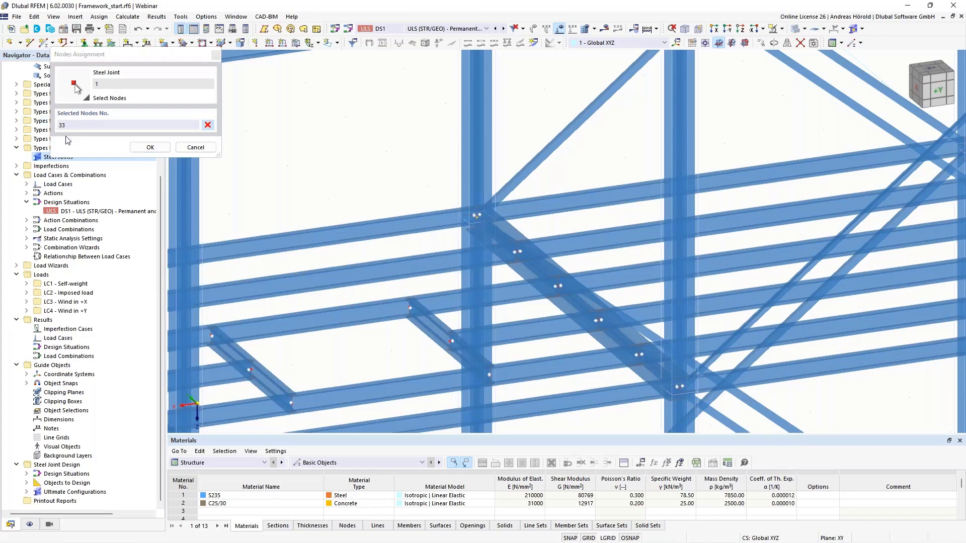
left_click(150, 147)
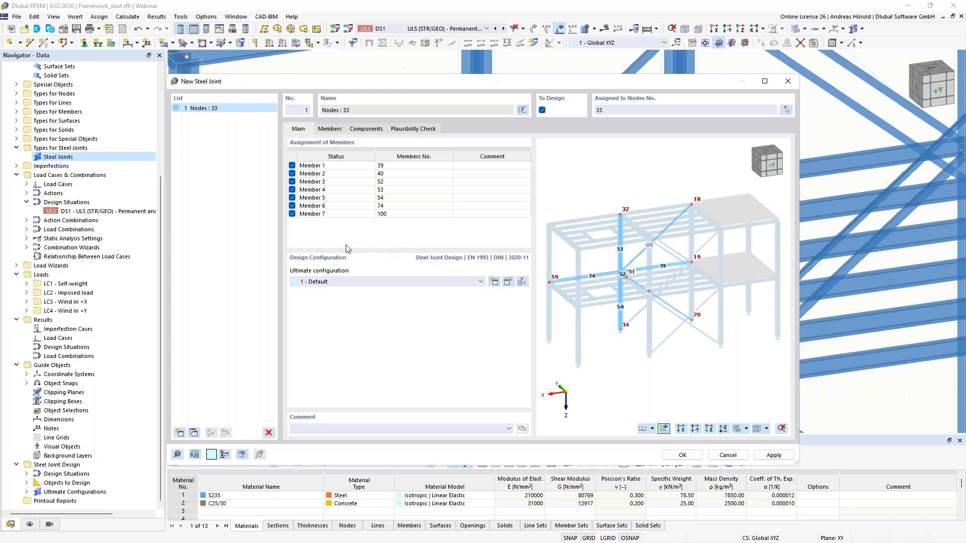
Step: Examine the joint at node 33 in the preview and highlight Members 1 to 7 one by one to identify them
scroll(612, 279, "up", 2)
scroll(612, 279, "up", 3)
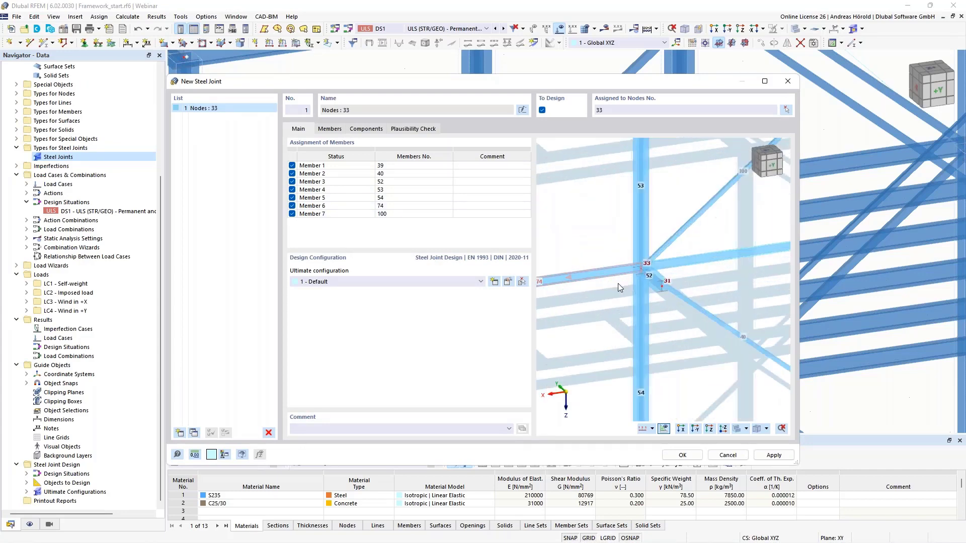
scroll(645, 293, "up", 3)
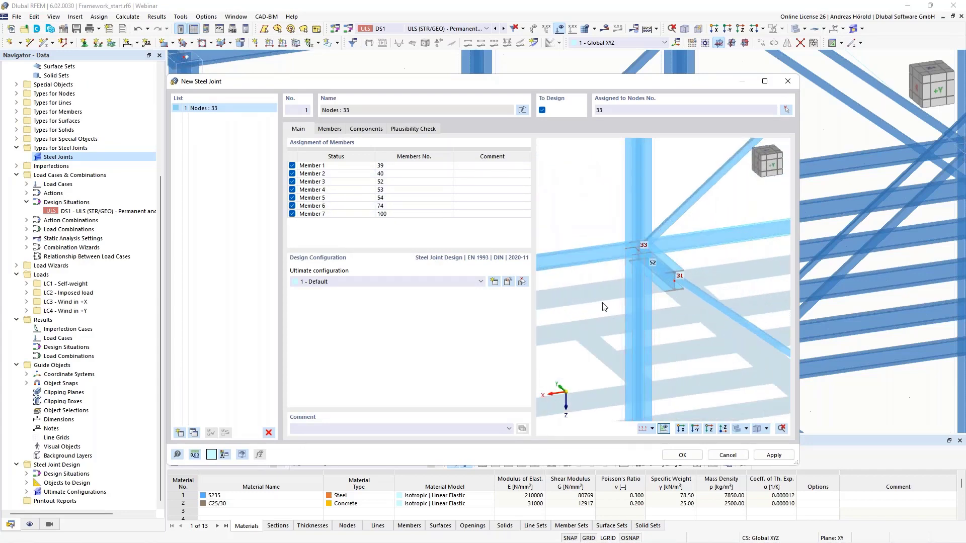
middle_click_drag(603, 306, 632, 284, "ctrl")
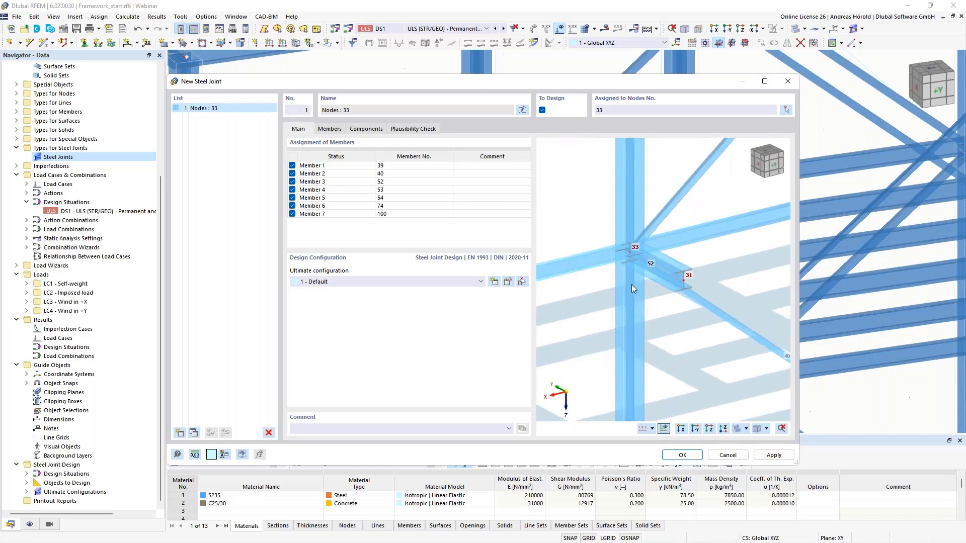
scroll(630, 253, "up", 3)
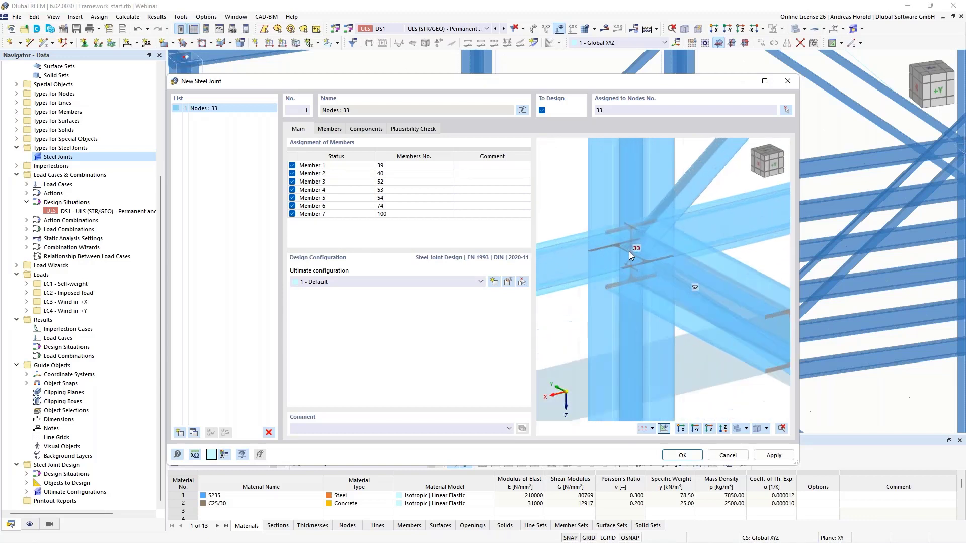
scroll(633, 253, "down", 3)
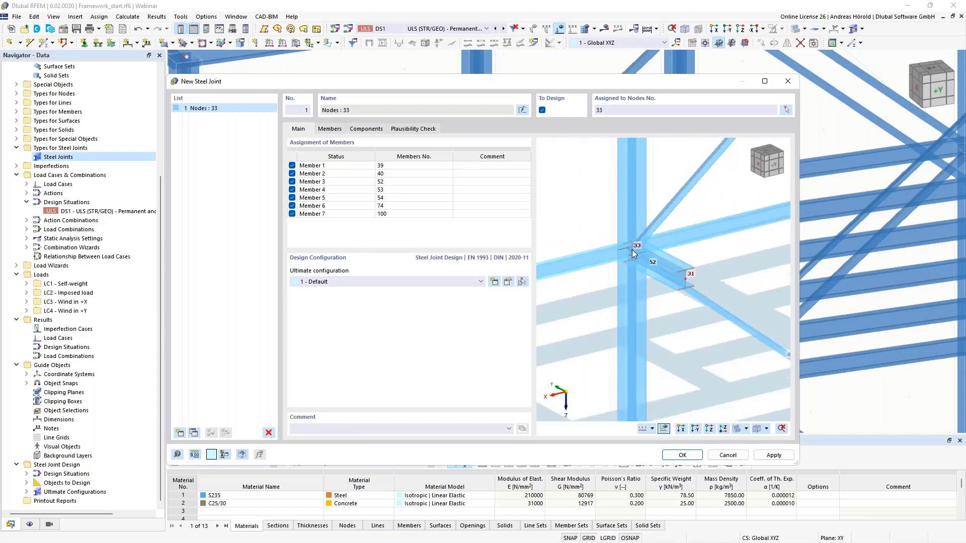
left_click(351, 165)
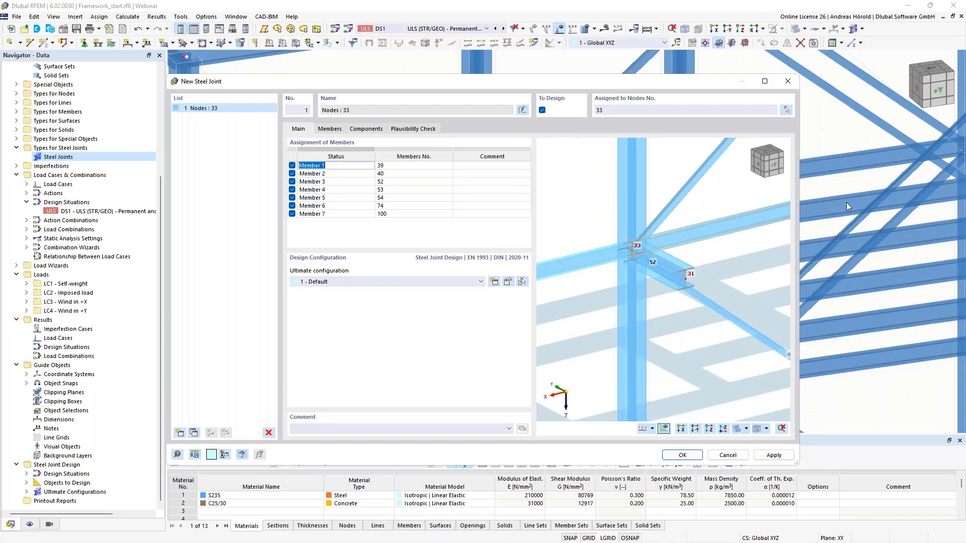
left_click(337, 174)
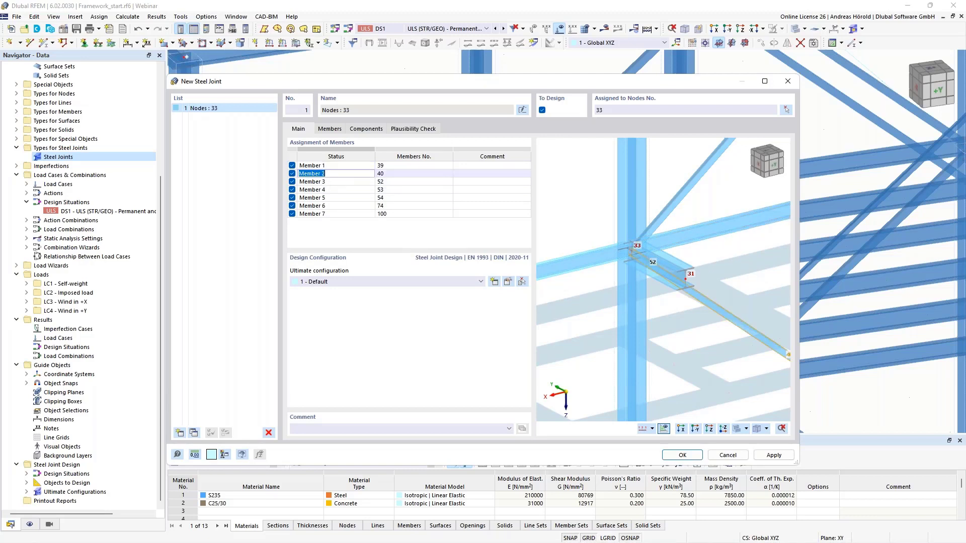
left_click(347, 182)
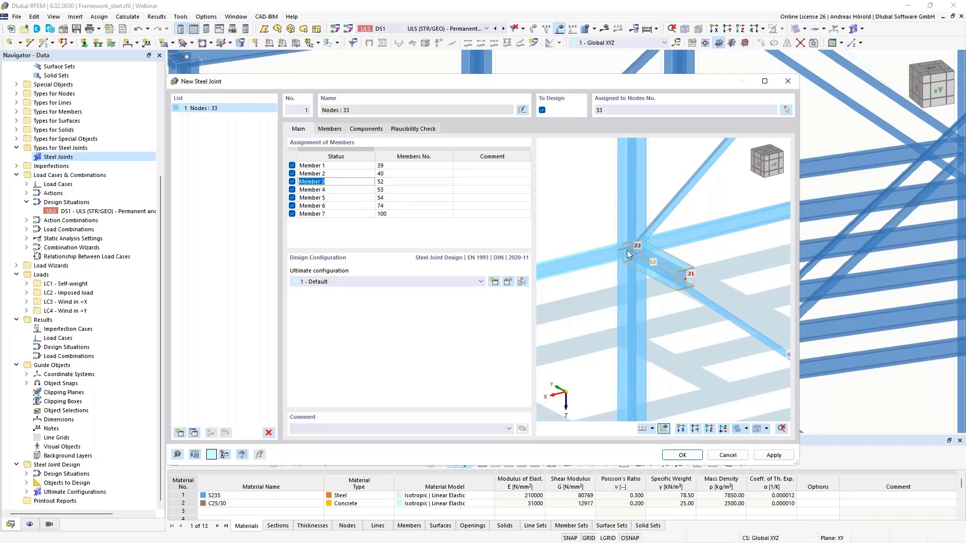
left_click(347, 190)
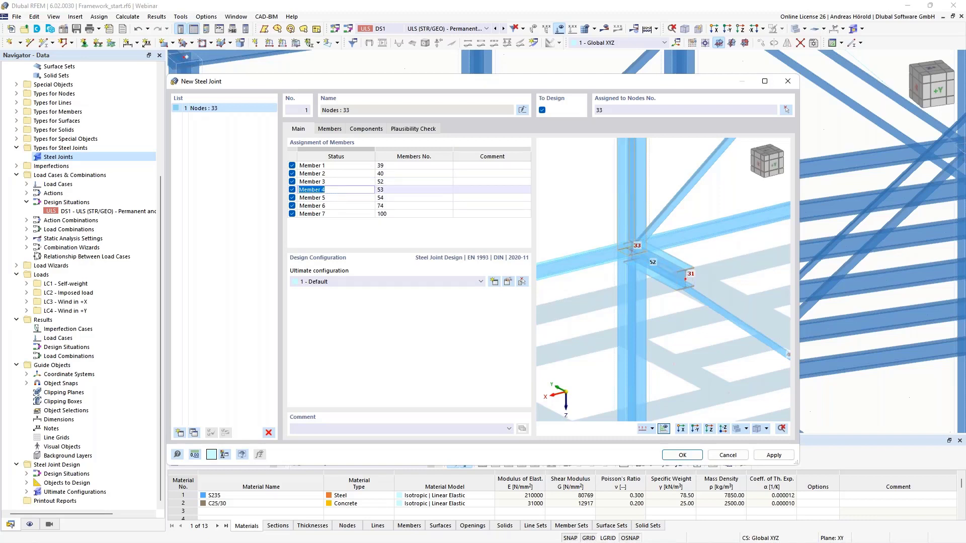
left_click(347, 198)
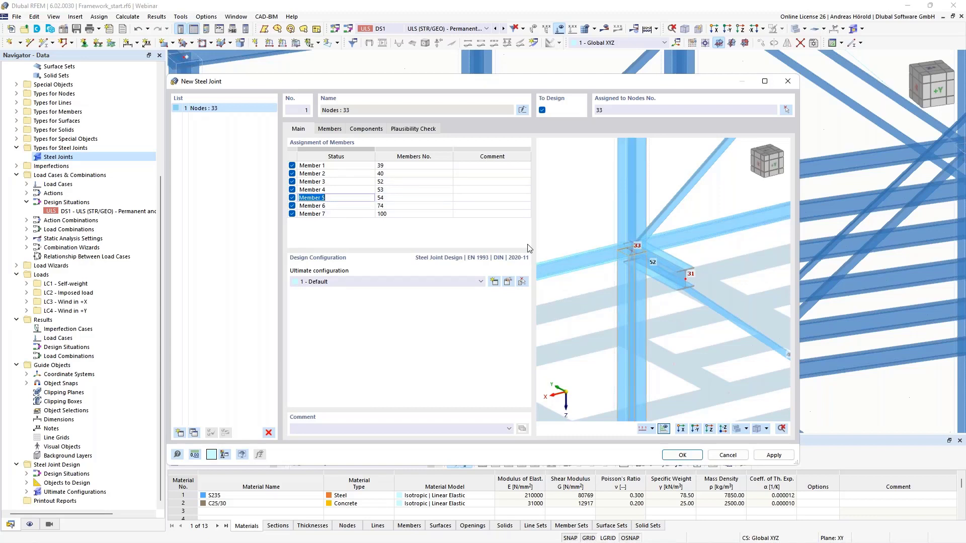
left_click(337, 206)
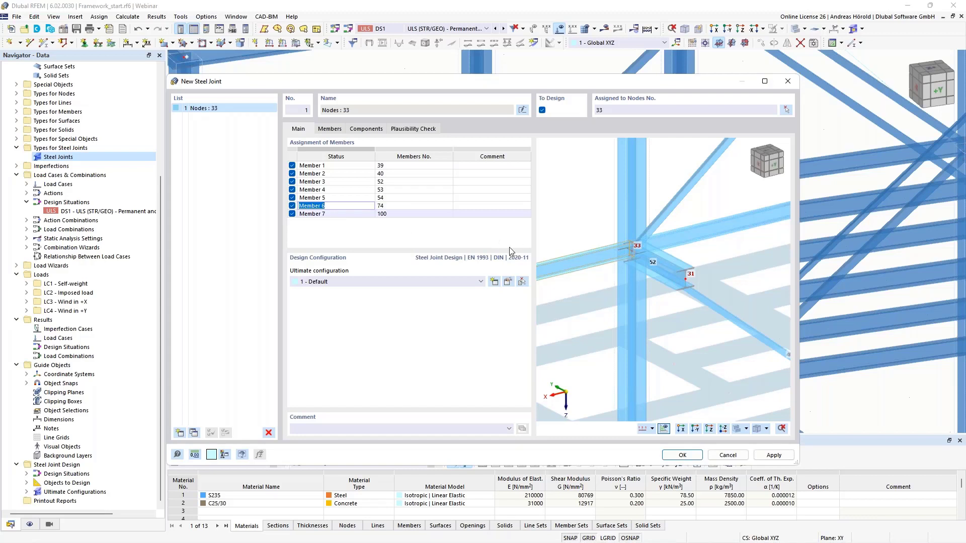
left_click(337, 214)
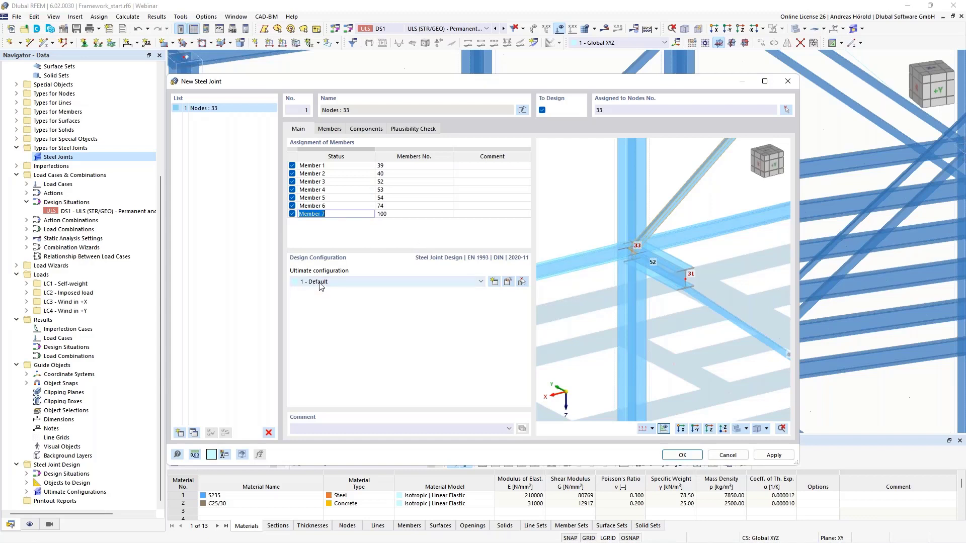
Step: Open the joint's Default ultimate configuration and review its safety factors, analysis, plastic strain, modeling and mesh parameters
left_click(508, 282)
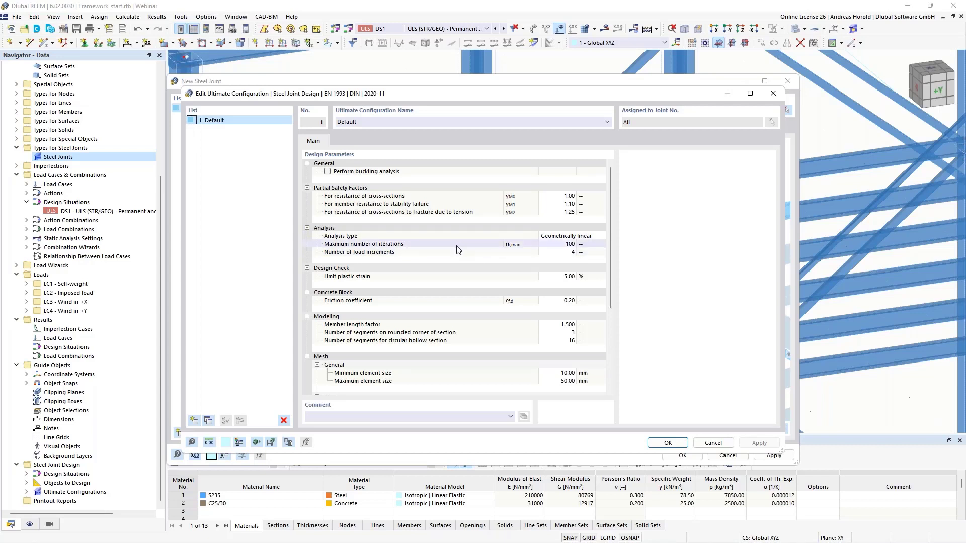
left_click(559, 244)
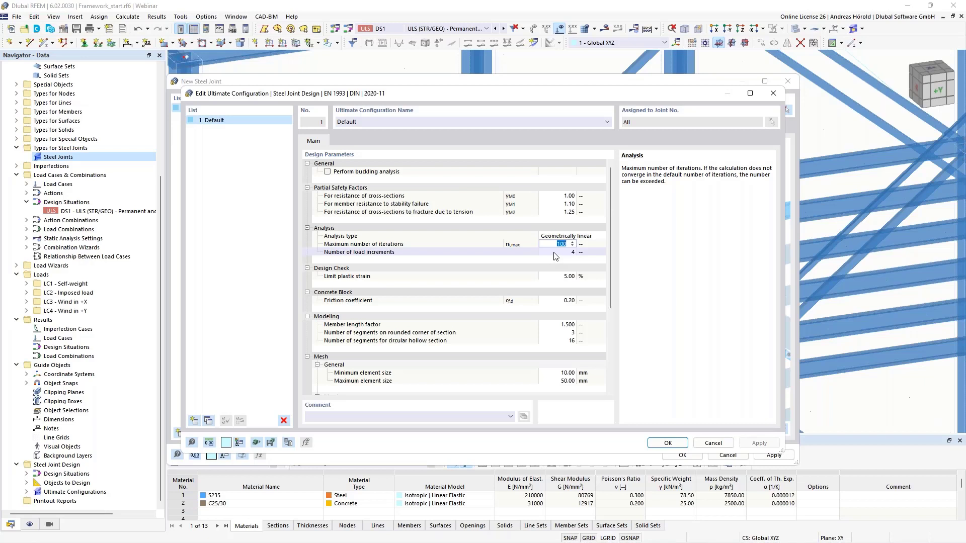
left_click(556, 253)
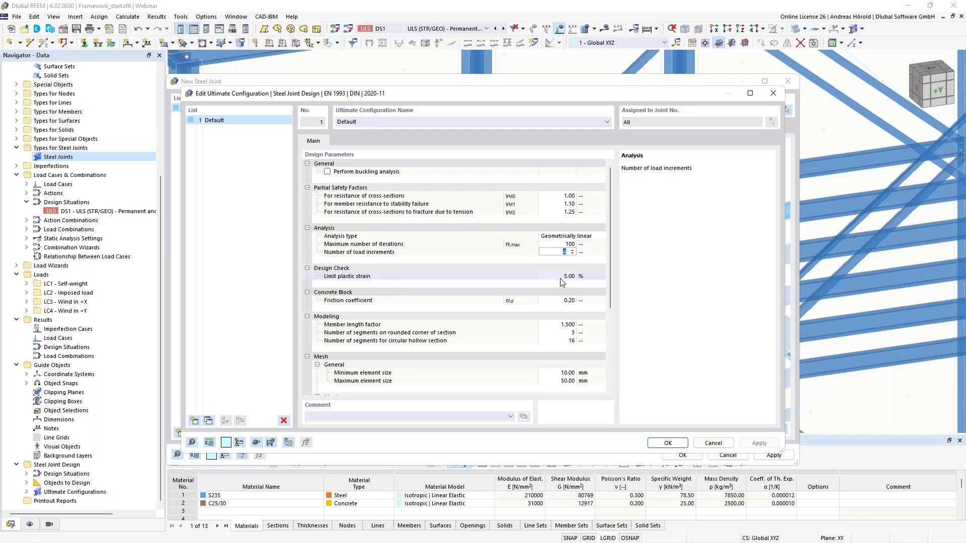
scroll(491, 322, "down", 5)
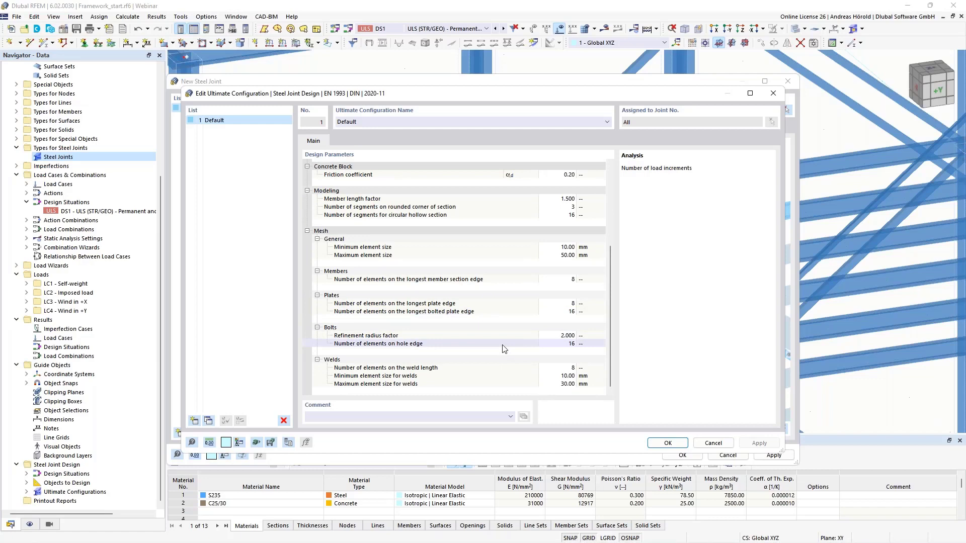
scroll(504, 348, "up", 5)
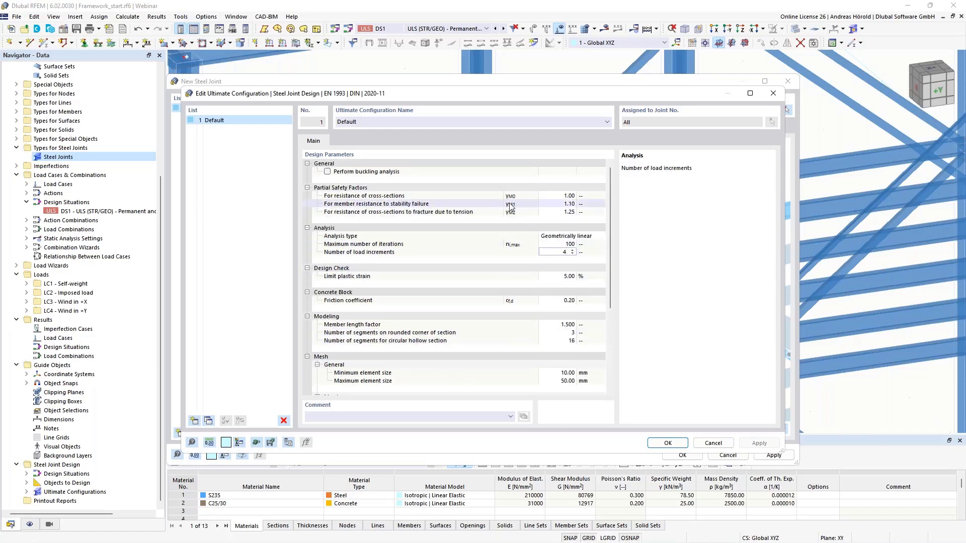
Step: Enable buckling analysis to review its stability parameters, disable it again and close the ultimate configuration
left_click(327, 172)
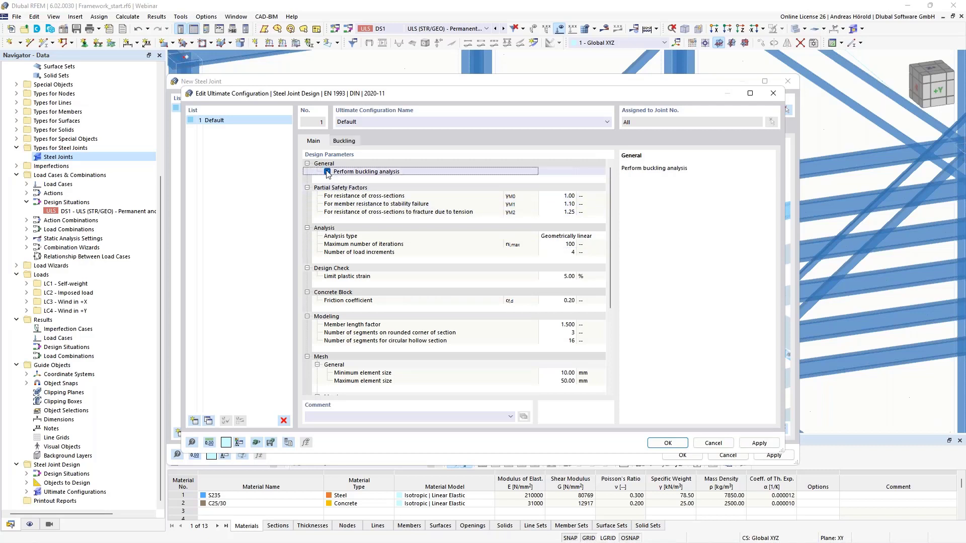
left_click(342, 142)
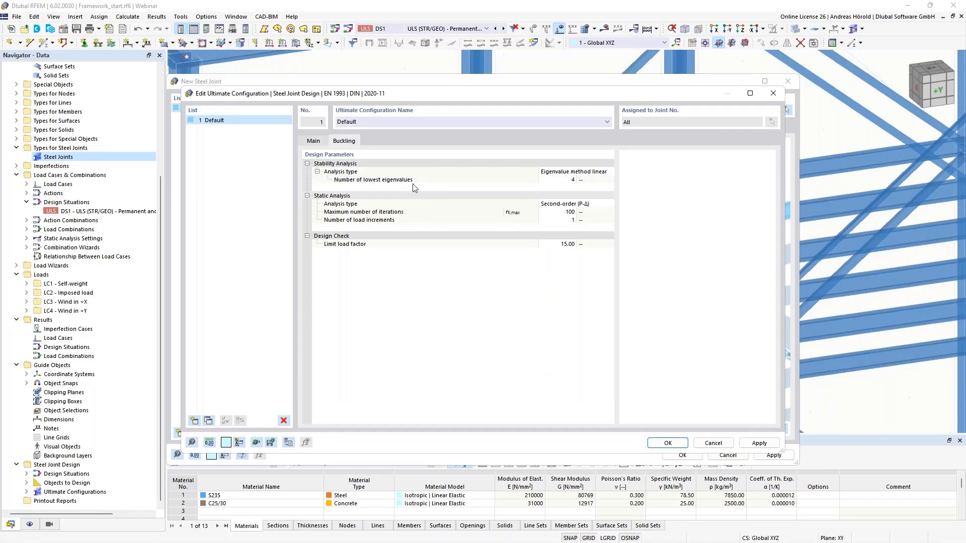
left_click(571, 181)
left_click(571, 181)
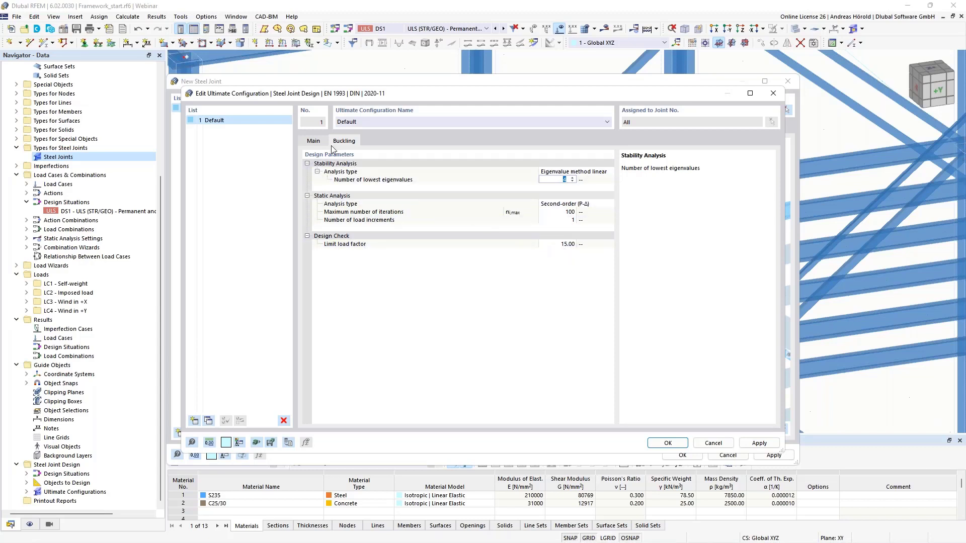
left_click(314, 141)
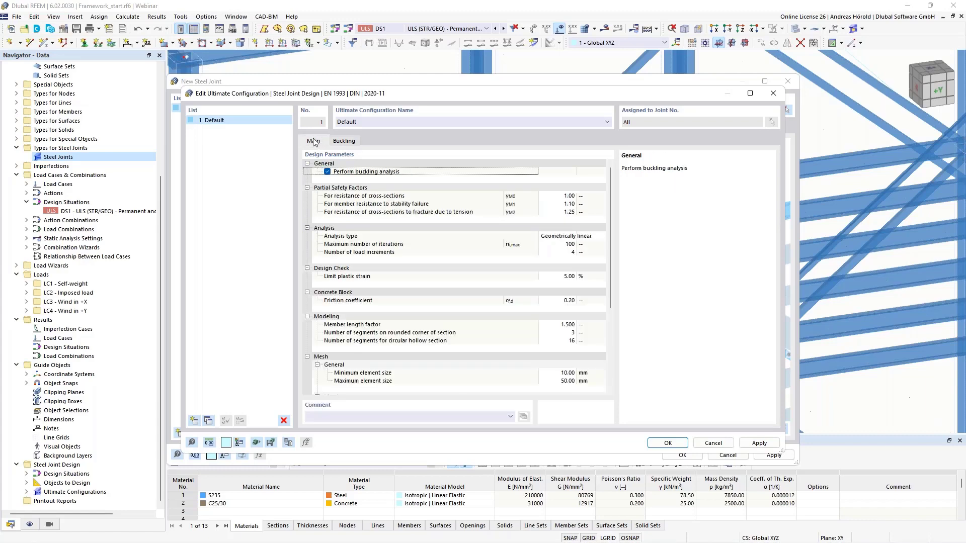
left_click(327, 172)
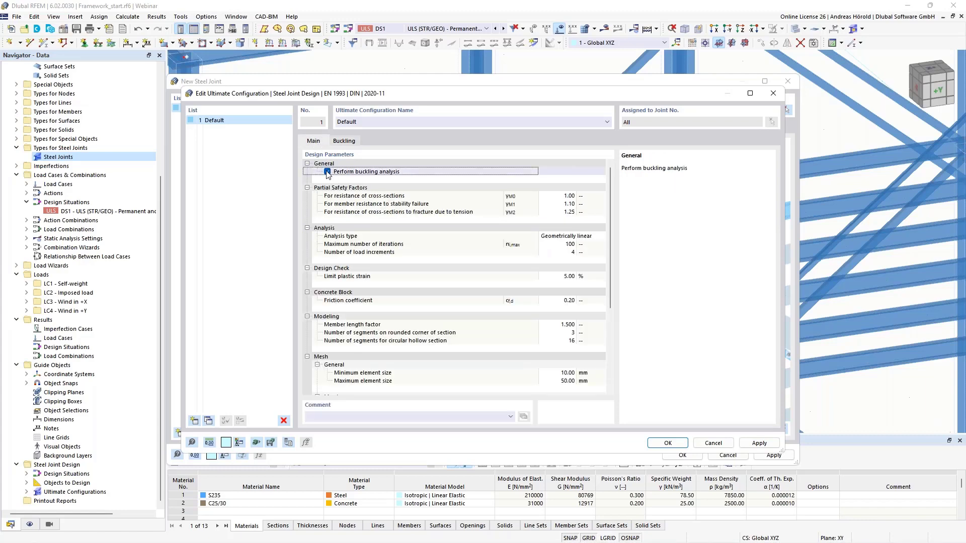
left_click(328, 172)
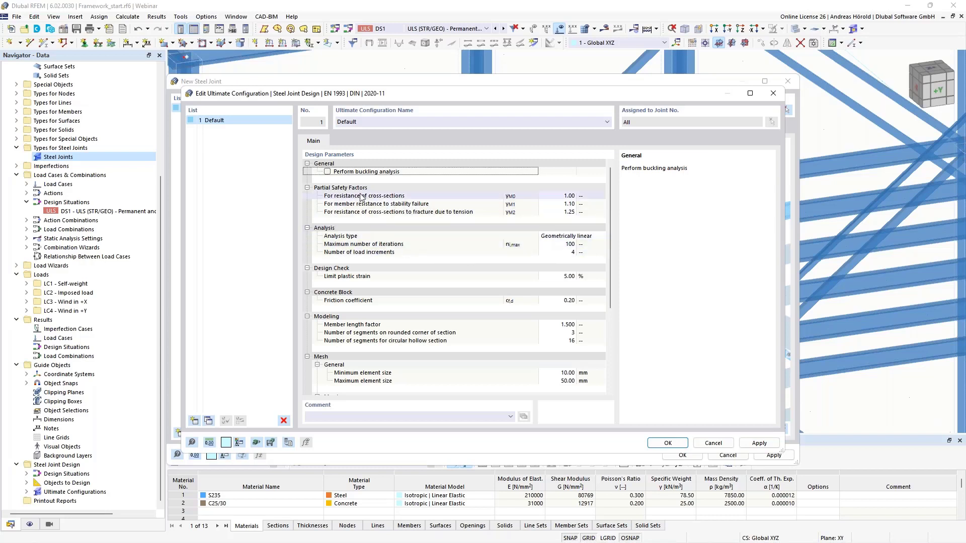
left_click(668, 443)
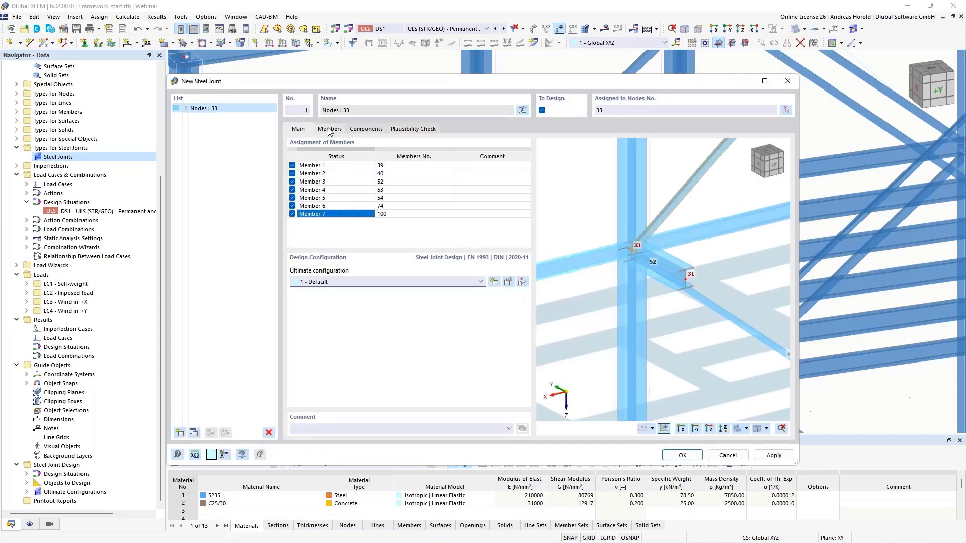
Step: Make the lower column, Member 5, the joint's only supported end and clear the support on Member 1
left_click(329, 130)
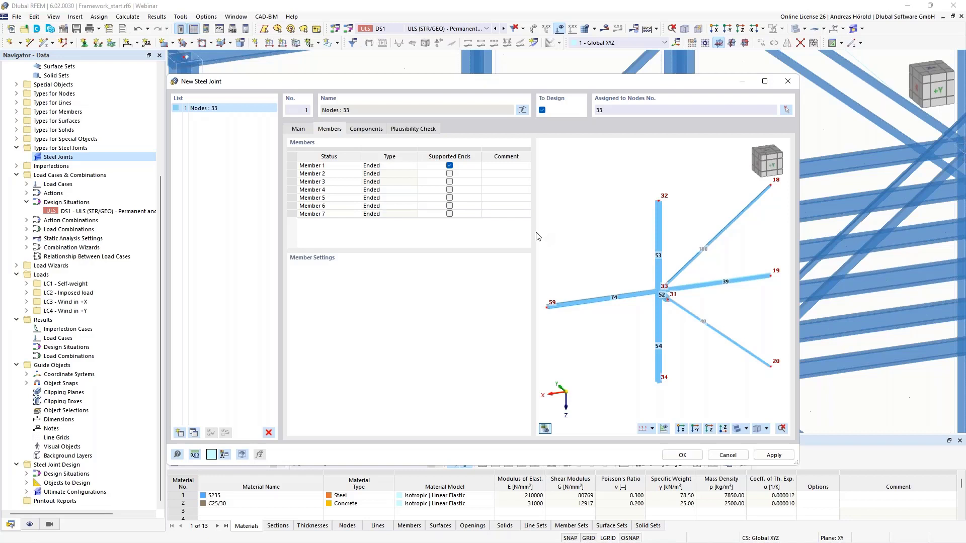
left_click(449, 205)
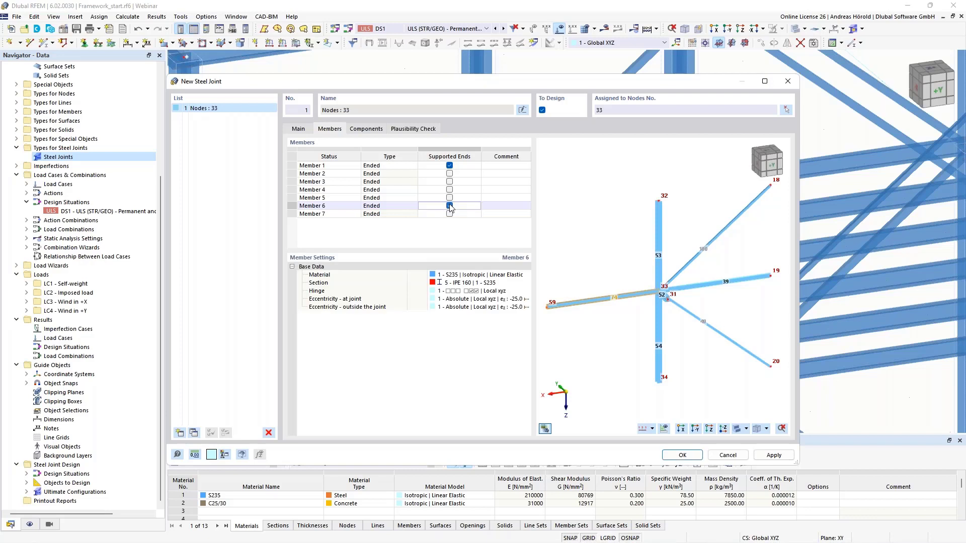
left_click(450, 198)
left_click(450, 206)
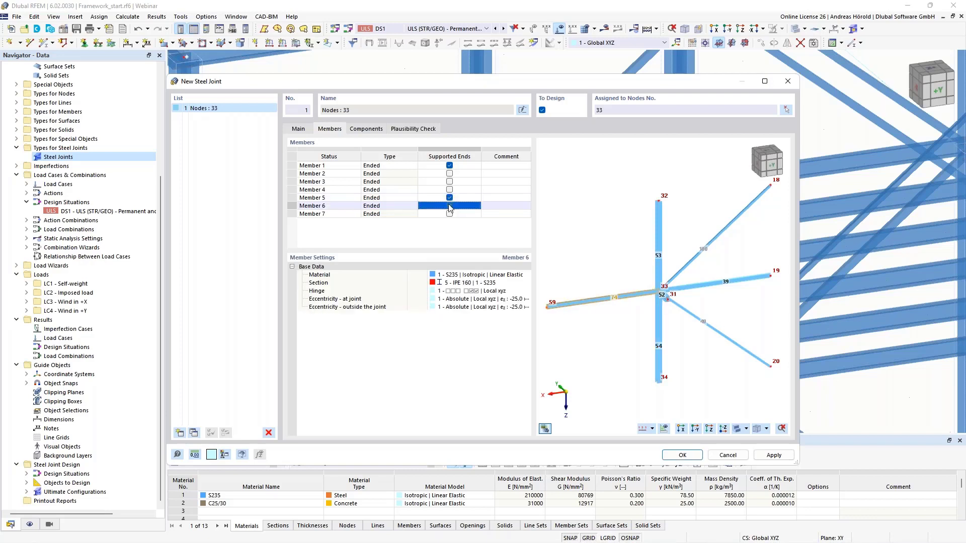
left_click(449, 158)
left_click(450, 168)
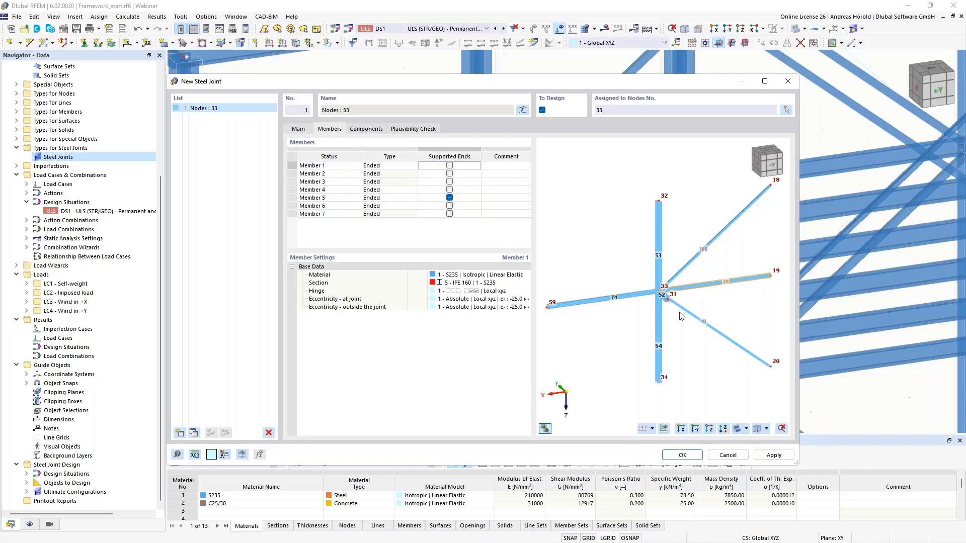
left_click(477, 198)
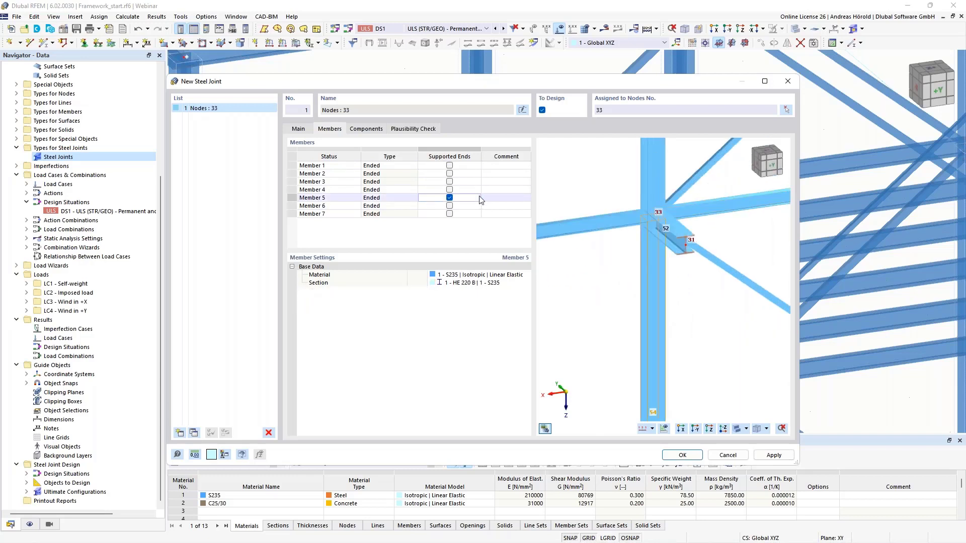
scroll(662, 336, "down", 3)
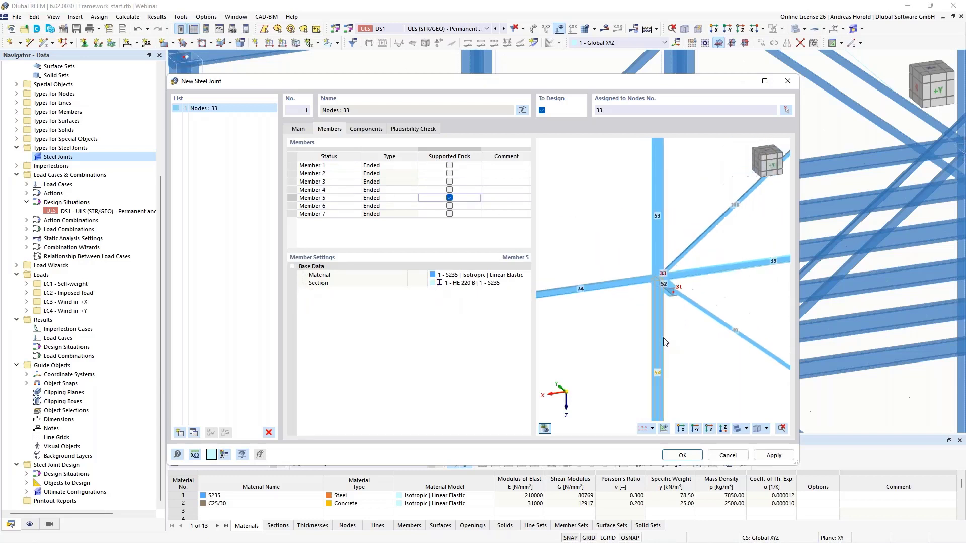
Step: Set the column formed by Members 4 and 5 to Continuous and check the types of the other joint members
middle_click_drag(663, 338, 664, 223)
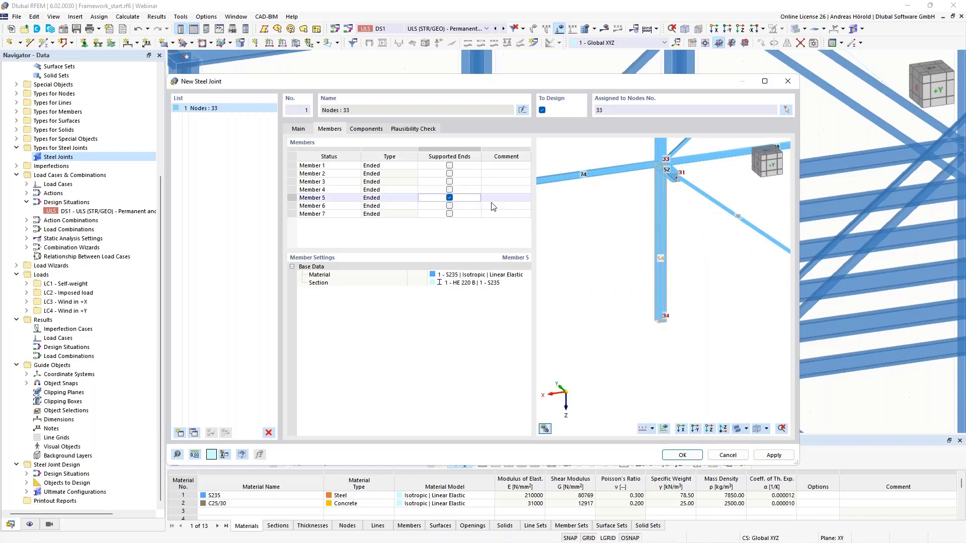
scroll(651, 199, "up", 3)
middle_click_drag(653, 199, 637, 278)
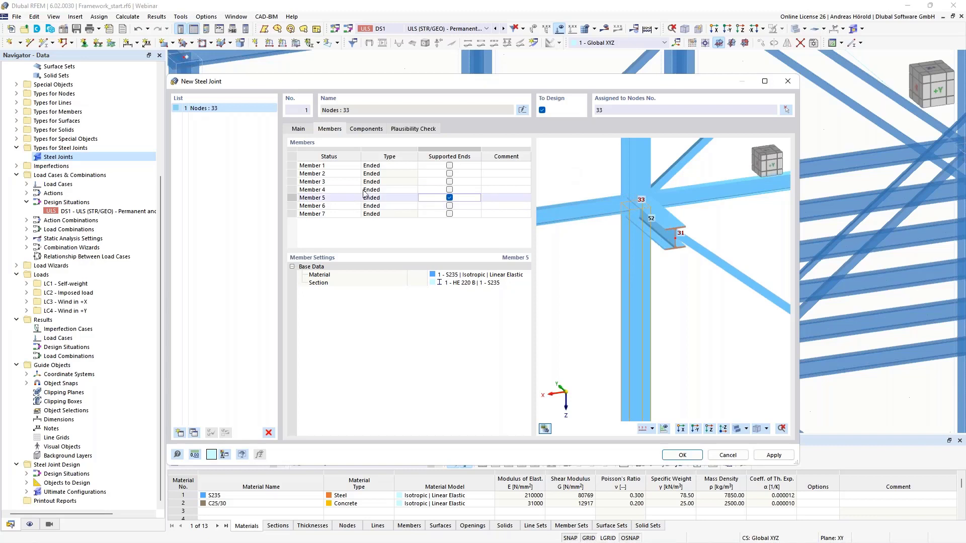
left_click(387, 187)
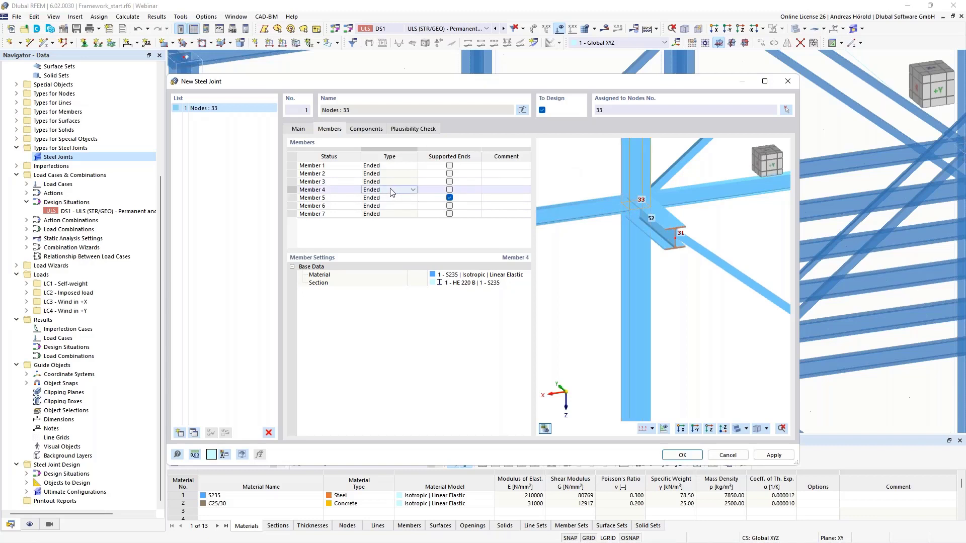
left_click(413, 190)
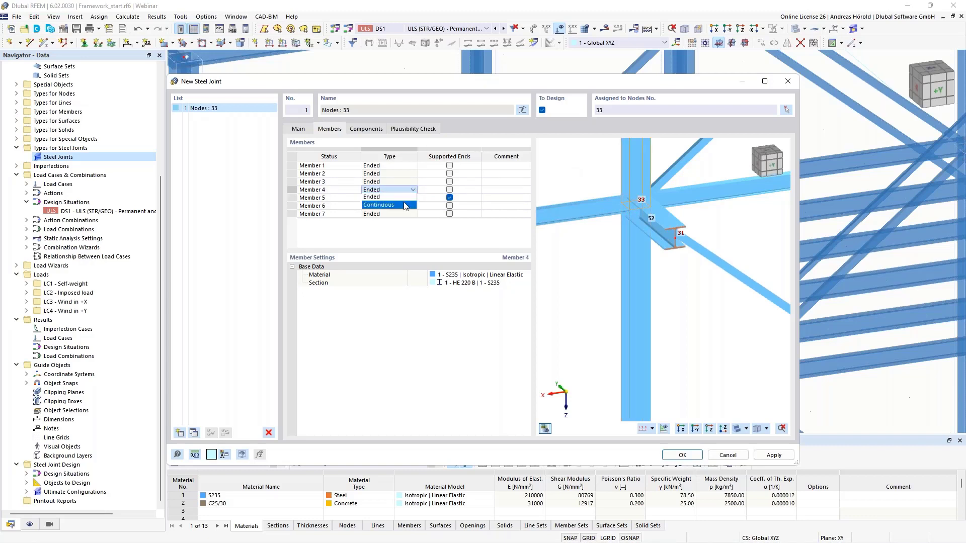
left_click(405, 206)
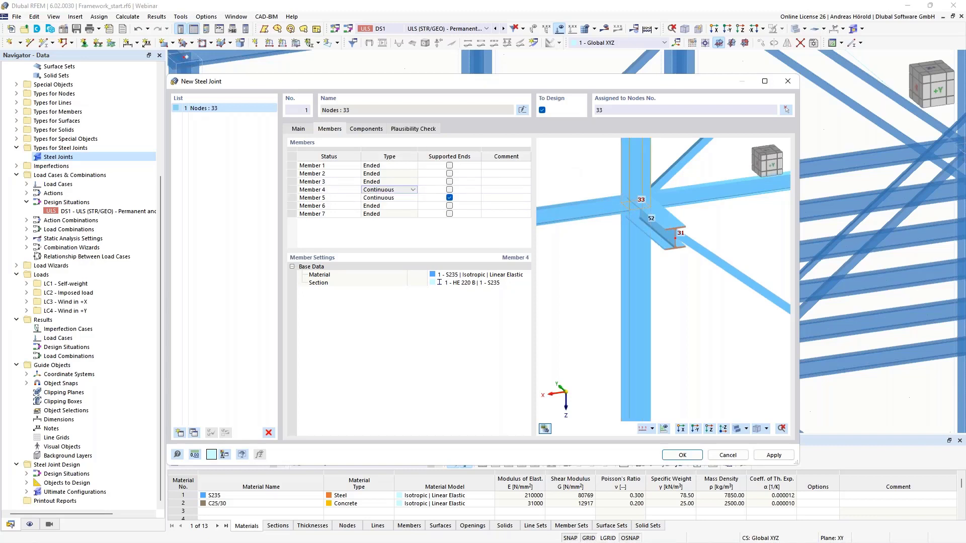
left_click(396, 198)
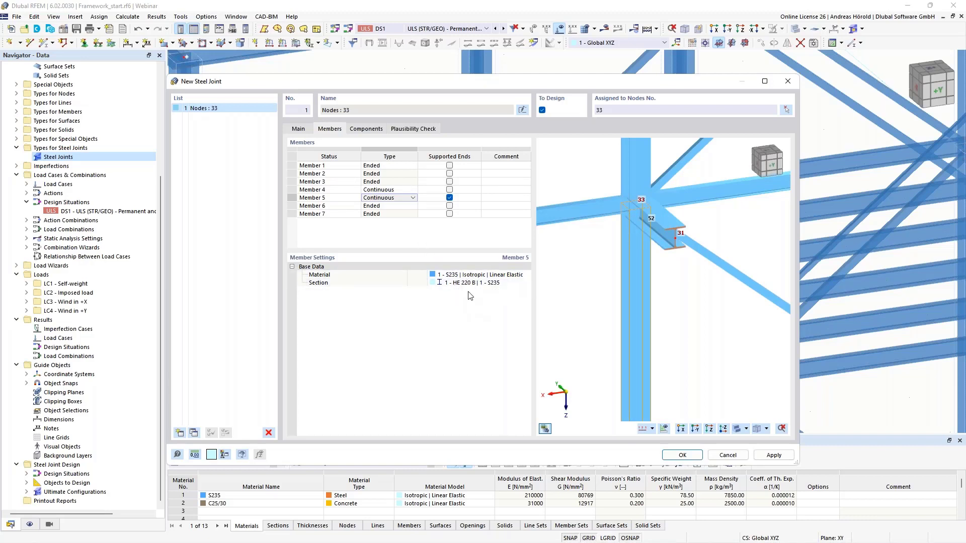
left_click(381, 205)
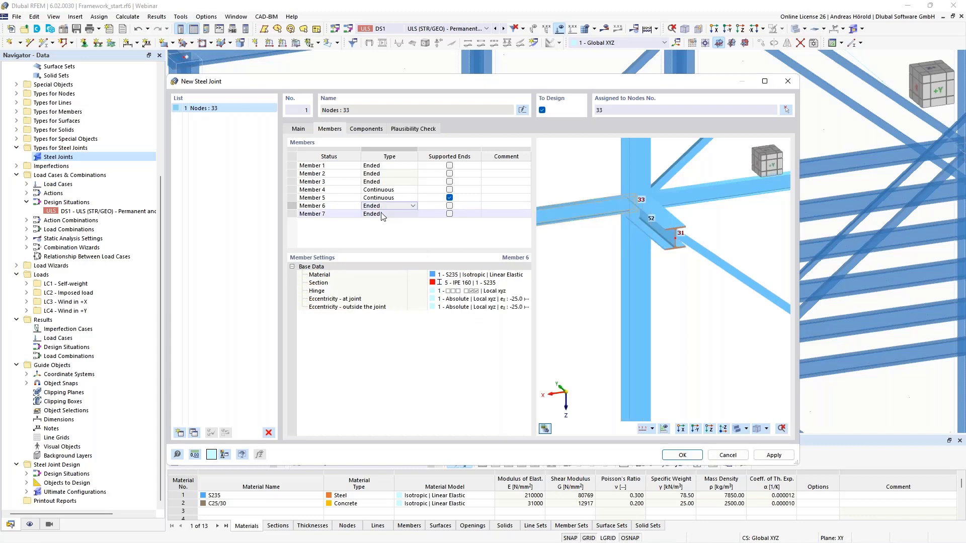
left_click(381, 213)
left_click(381, 190)
left_click(379, 175)
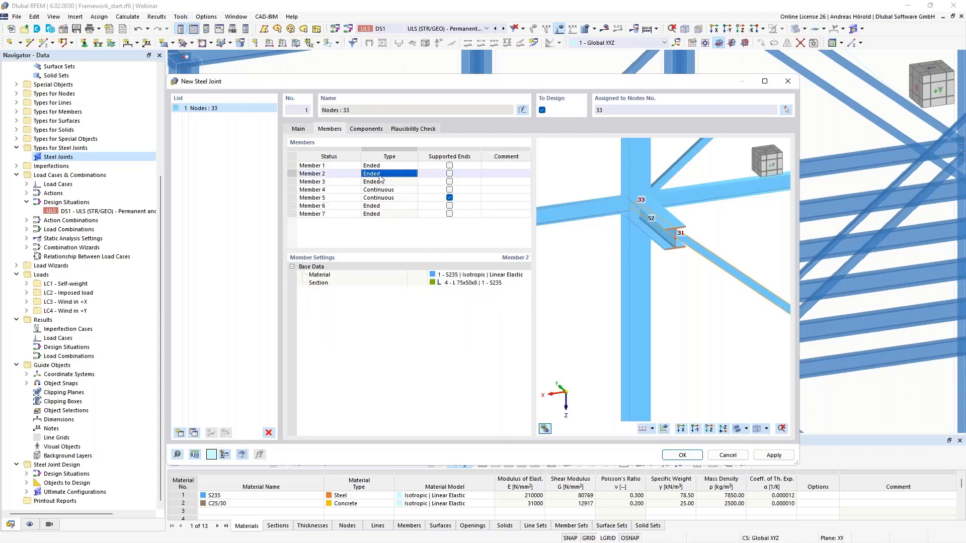
Step: Examine the modification, stiffening, connection and other component types available for the joint, and close the selection without inserting one
left_click(363, 130)
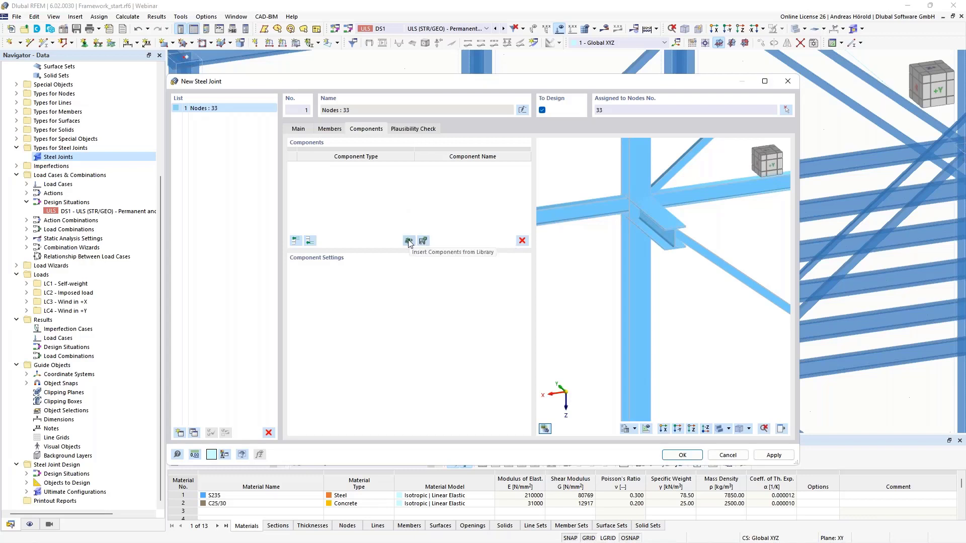
left_click(310, 241)
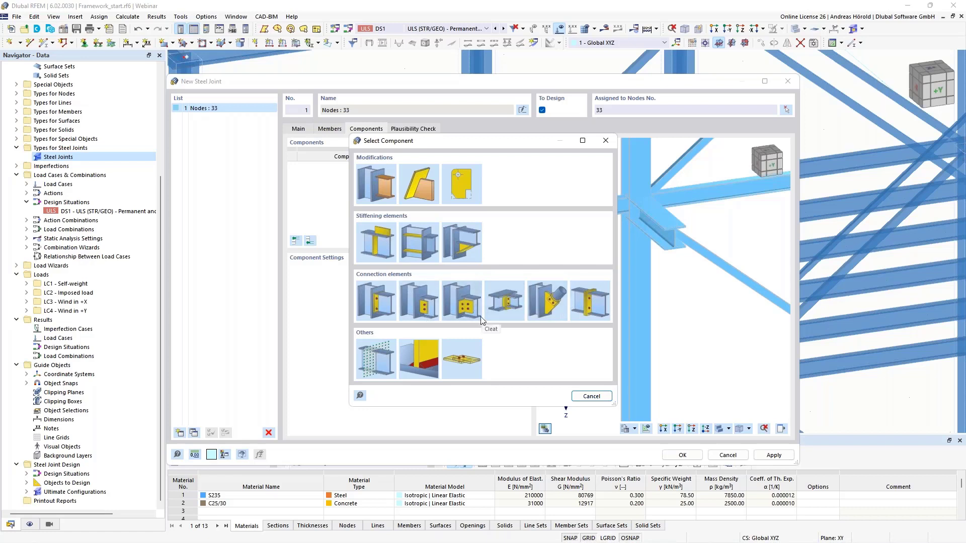
left_click(592, 395)
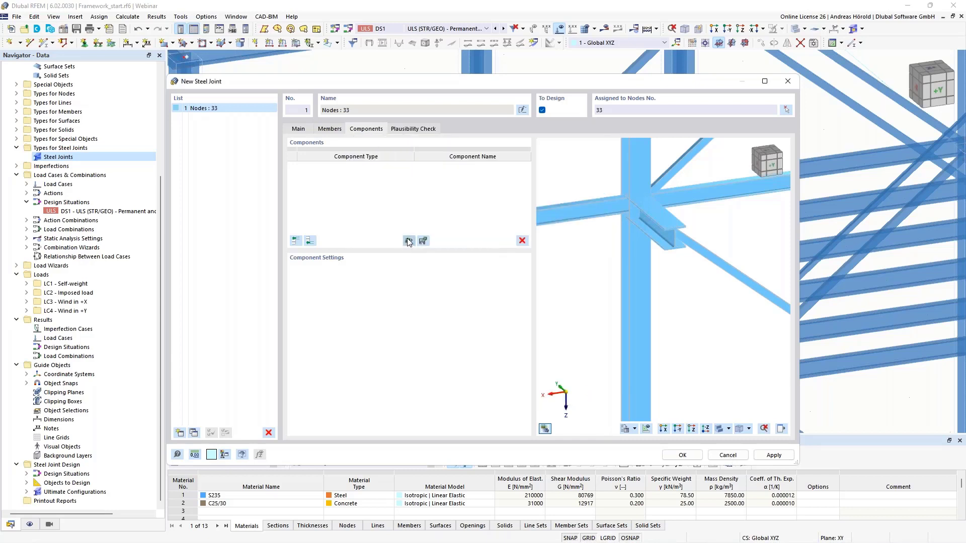
Step: Open the steel joint template library and review the first category's Beam to Column, Beam to Continuous Column, Continuous Beam to Column and Cross Joint templates
left_click(408, 241)
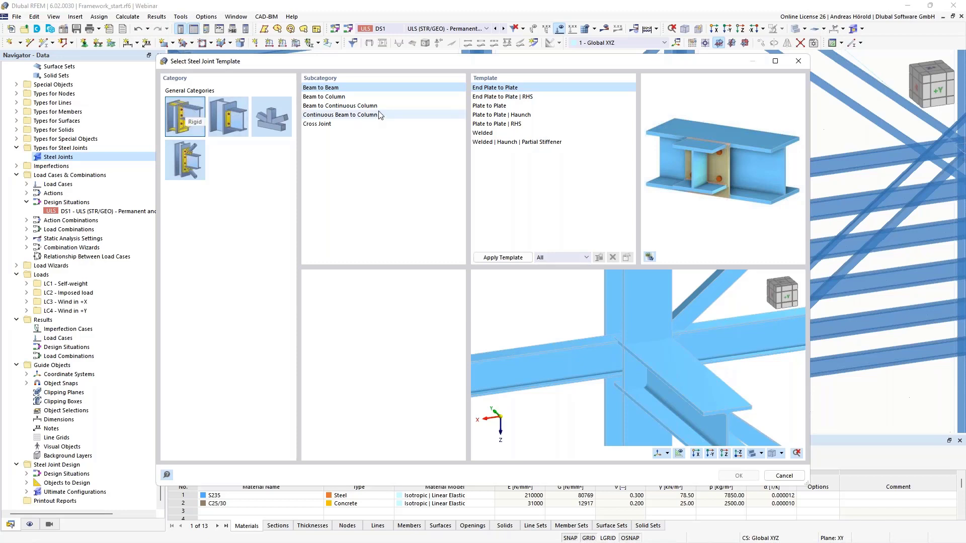
left_click(325, 97)
left_click(508, 106)
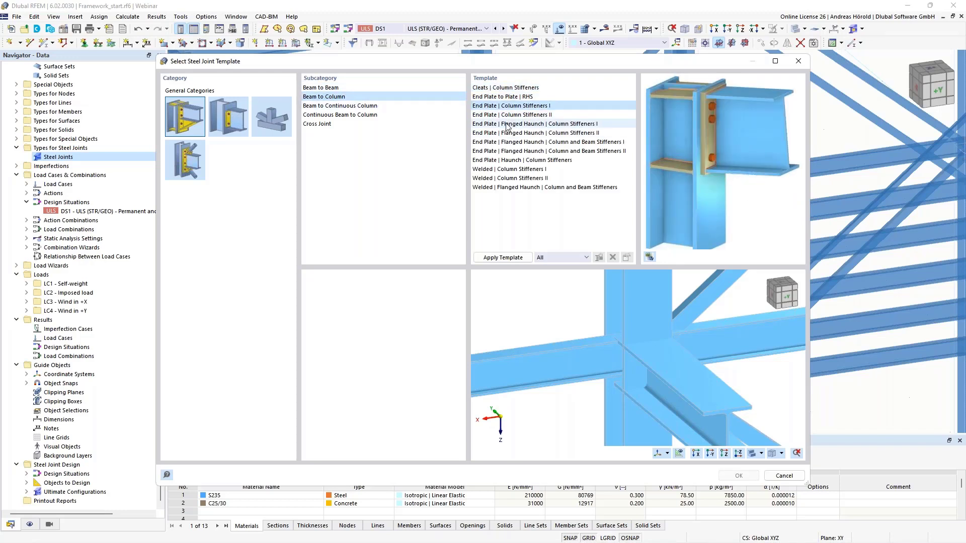
left_click(507, 125)
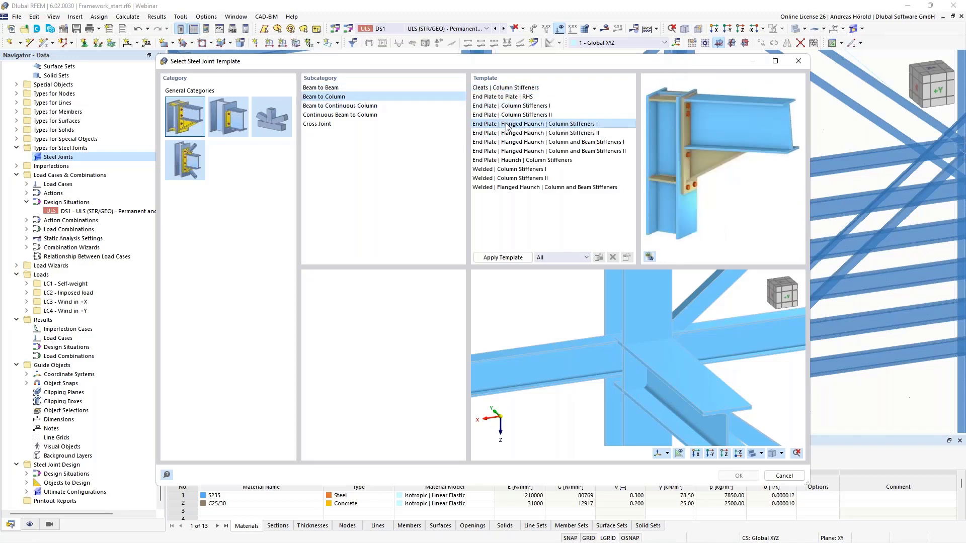
left_click(519, 161)
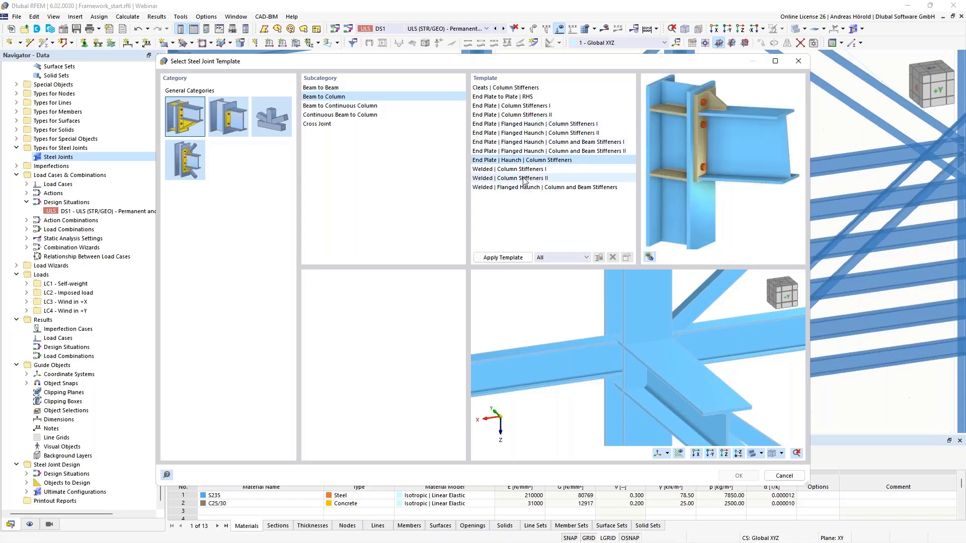
left_click(510, 179)
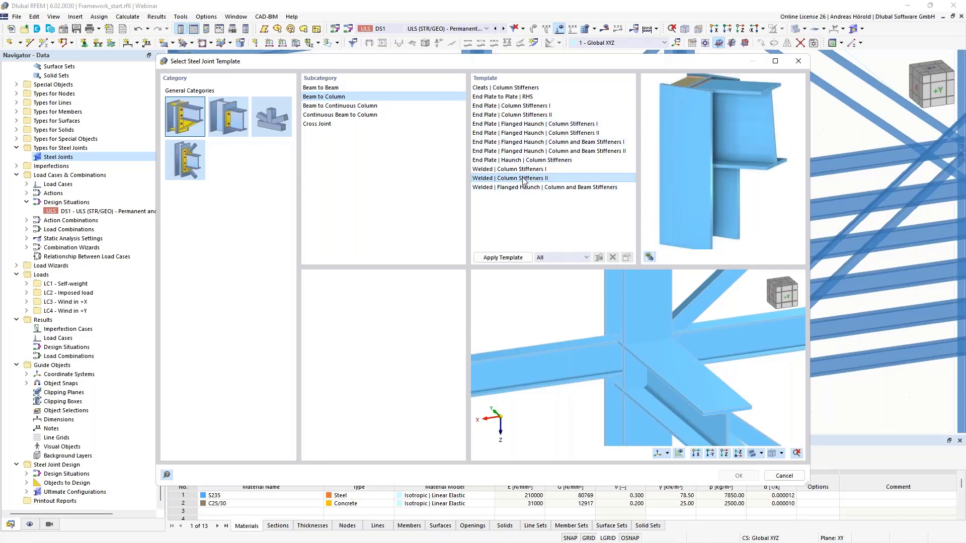
left_click(322, 106)
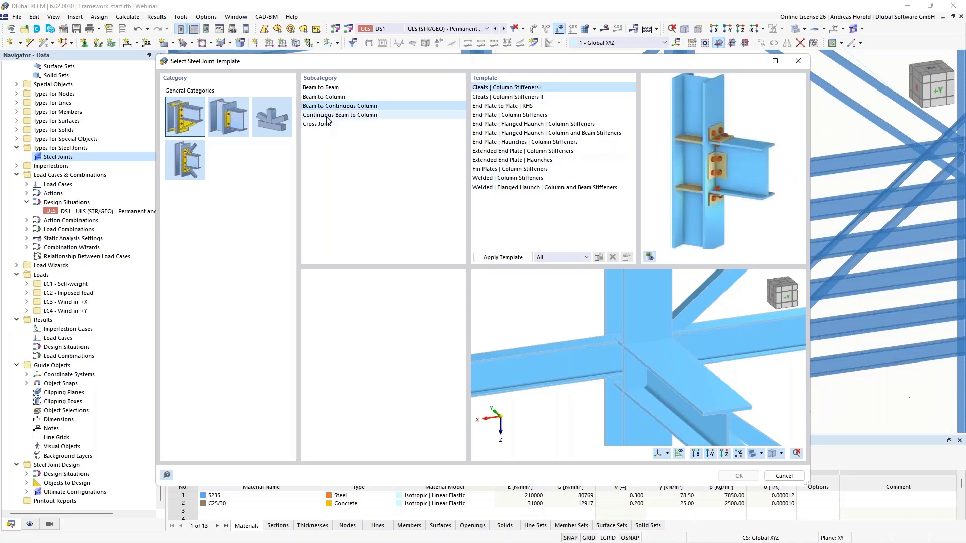
left_click(327, 116)
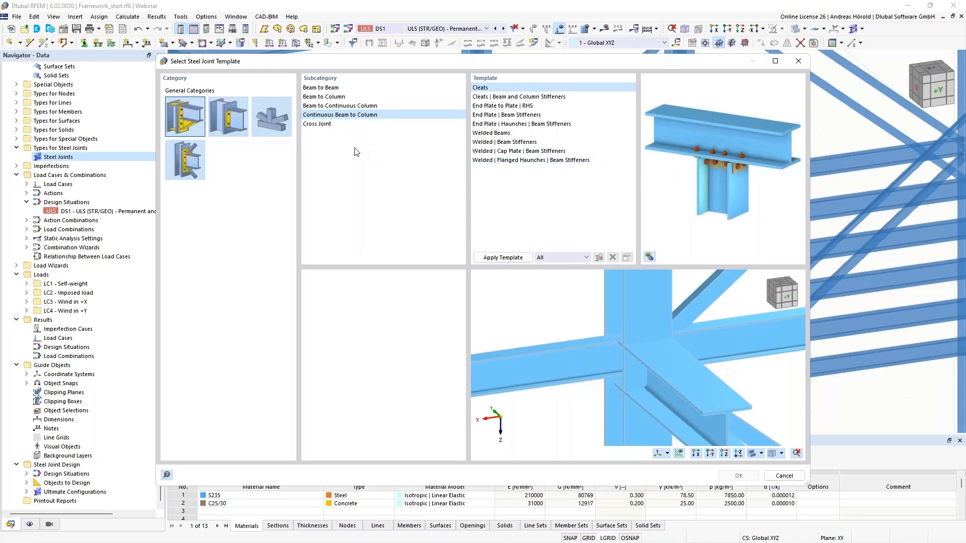
left_click(319, 124)
left_click(517, 133)
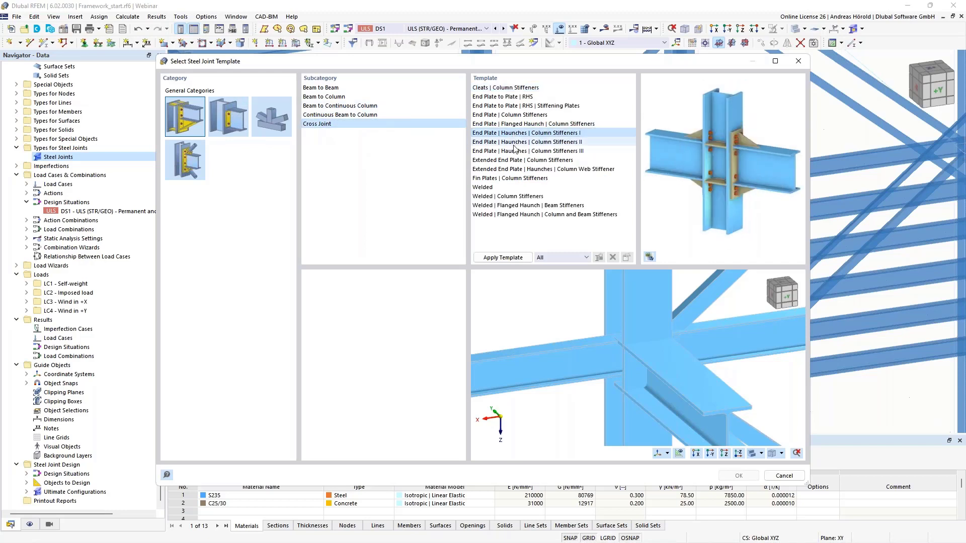
left_click(518, 161)
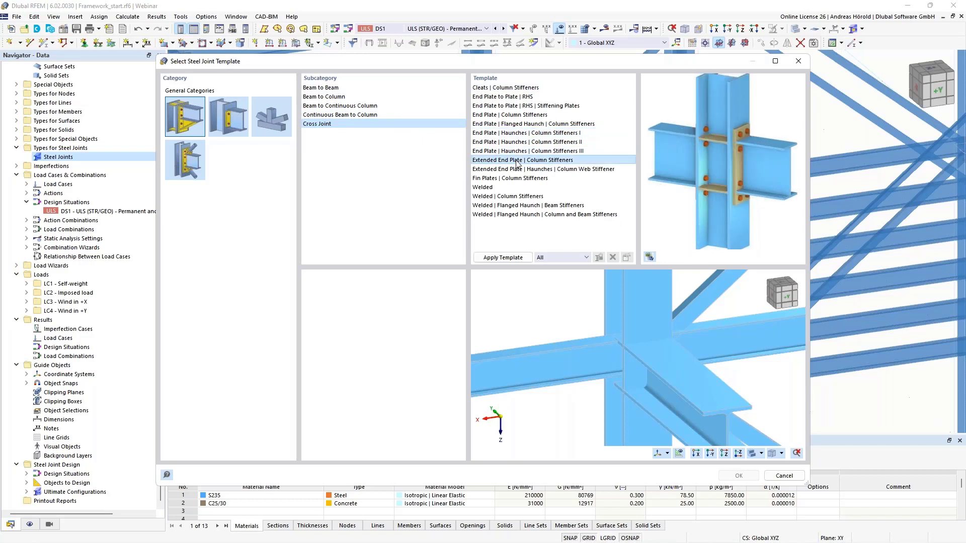
Step: Review the second category's cleat, fin plate and short end plate templates for Beam to Beam and Beam to Continuous Column joints
left_click(231, 120)
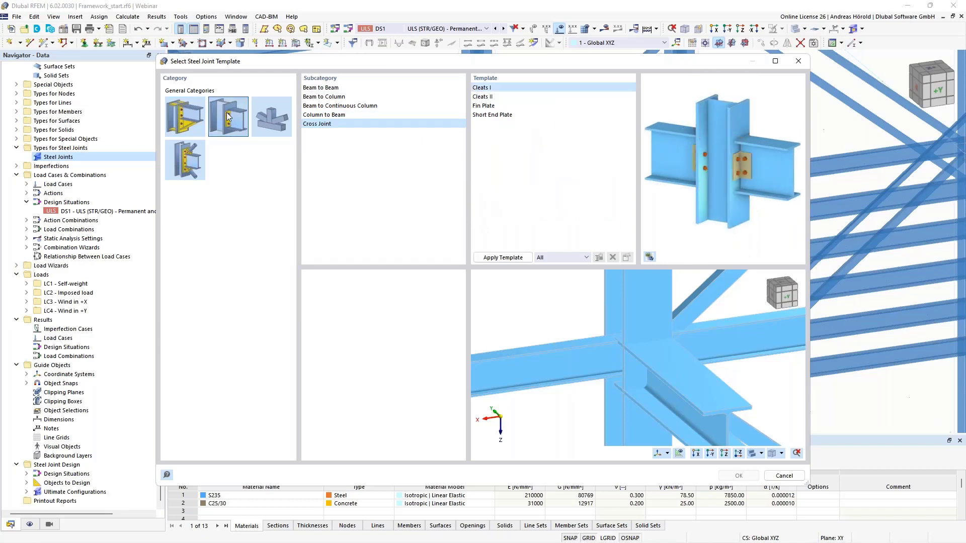
left_click(321, 88)
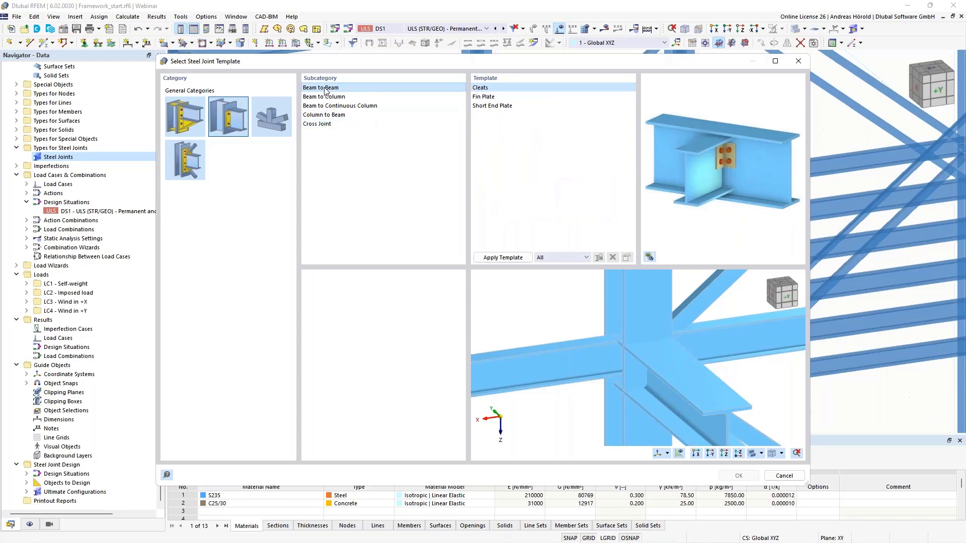
left_click(498, 97)
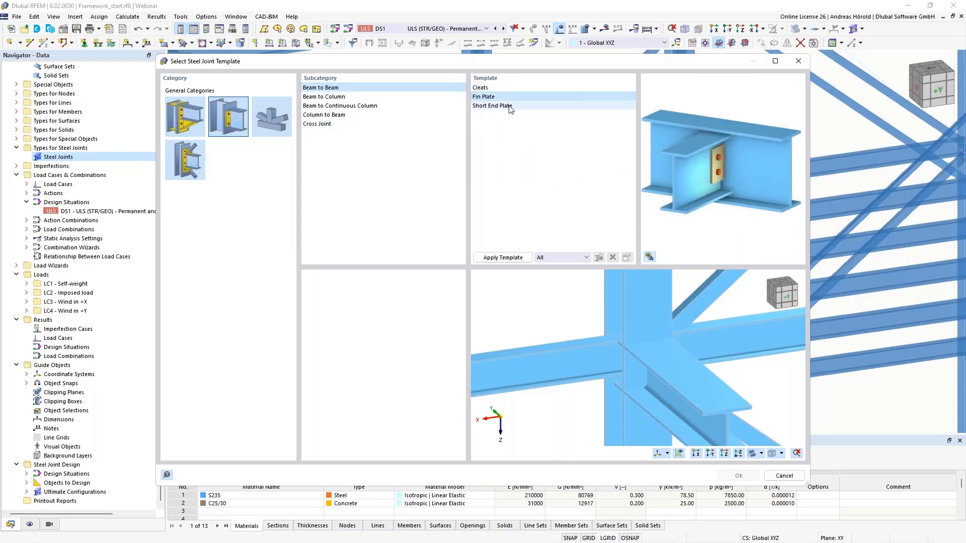
left_click(503, 106)
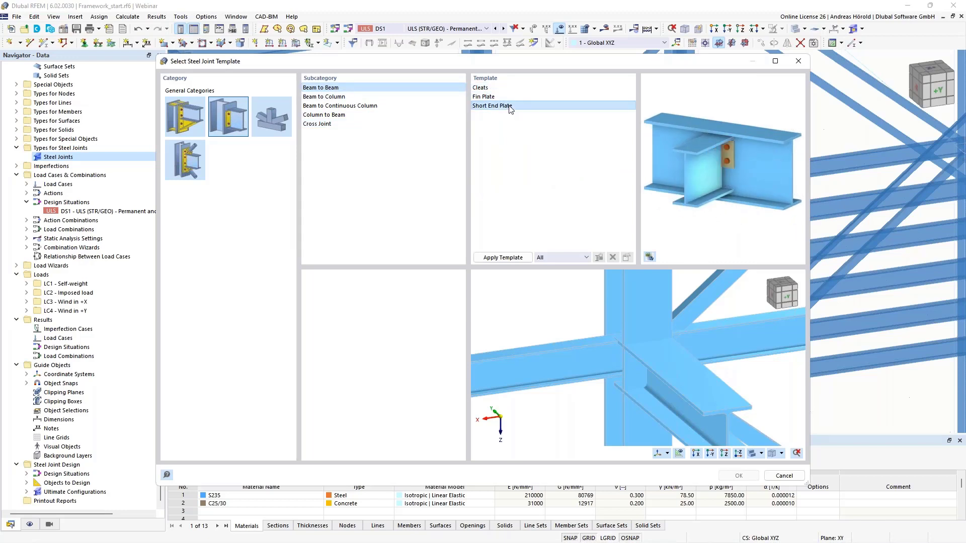
left_click(329, 107)
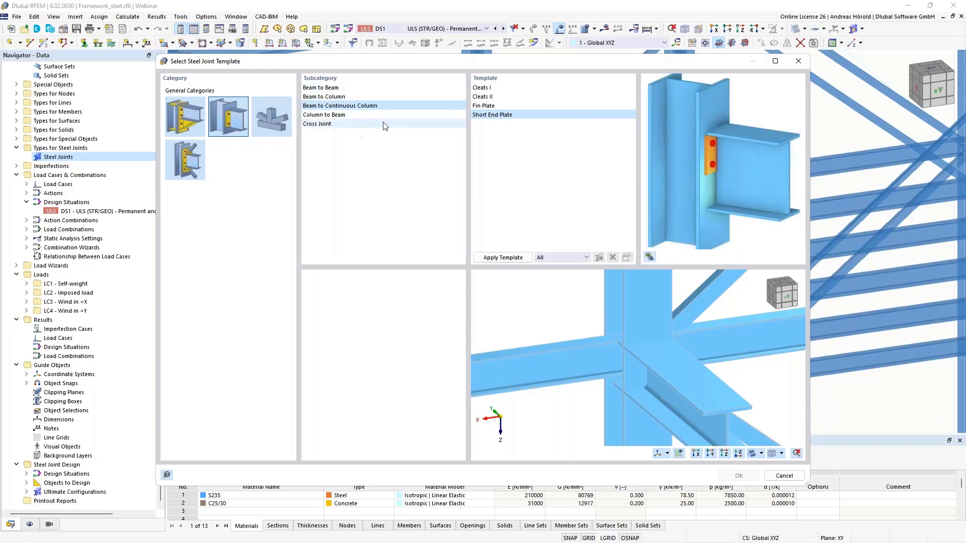
left_click(488, 89)
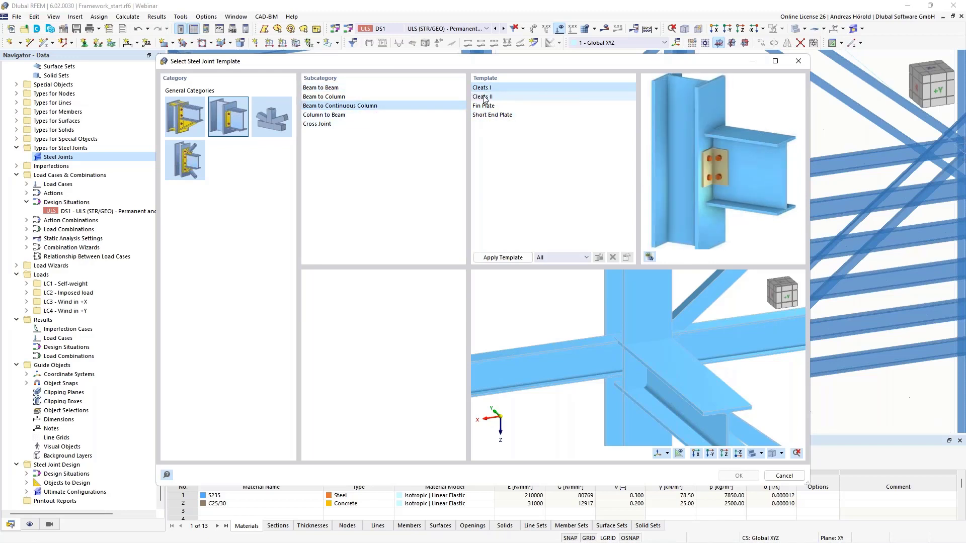
left_click(487, 97)
left_click(486, 115)
left_click(486, 107)
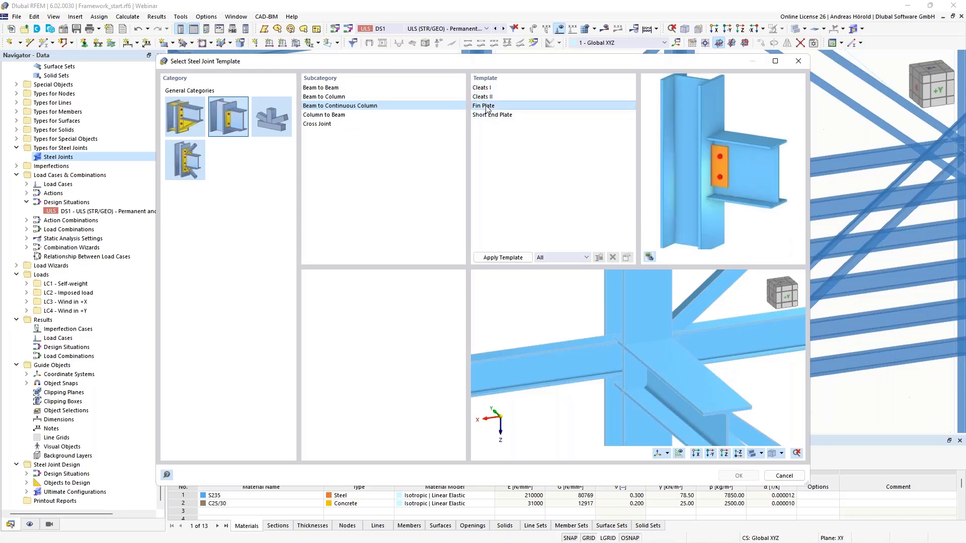
left_click(494, 115)
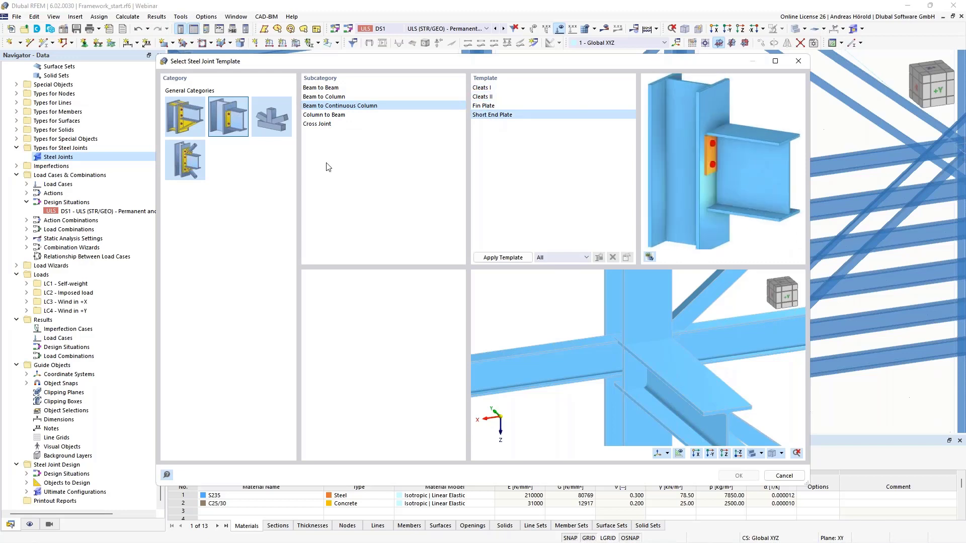
Step: Review the K, T and X joint templates and show the category of beam-to-column joints with attached diagonals
left_click(270, 118)
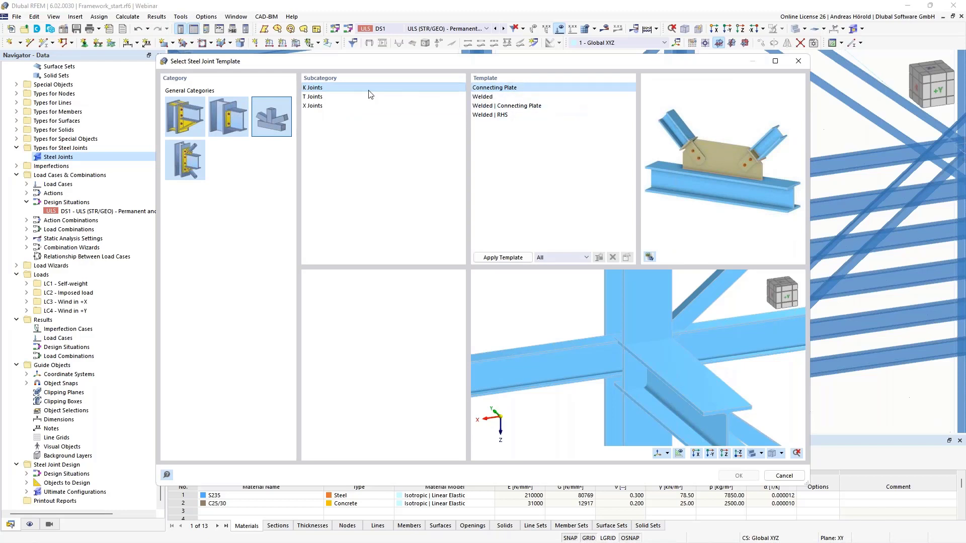
left_click(484, 97)
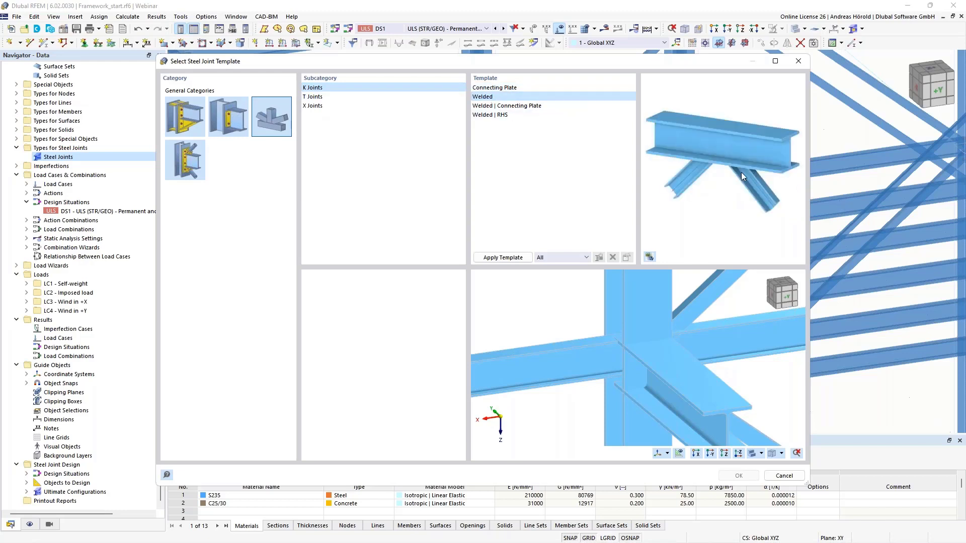
left_click(501, 107)
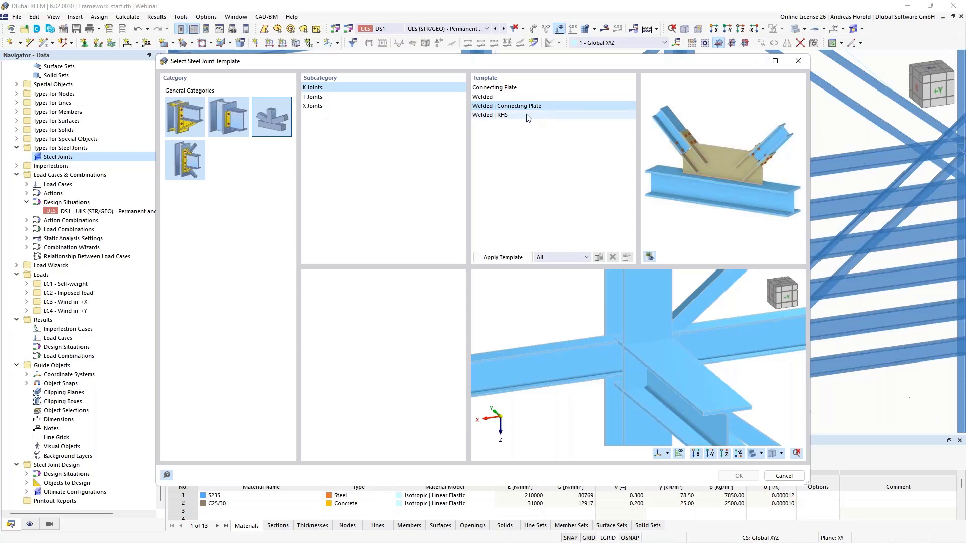
left_click(503, 116)
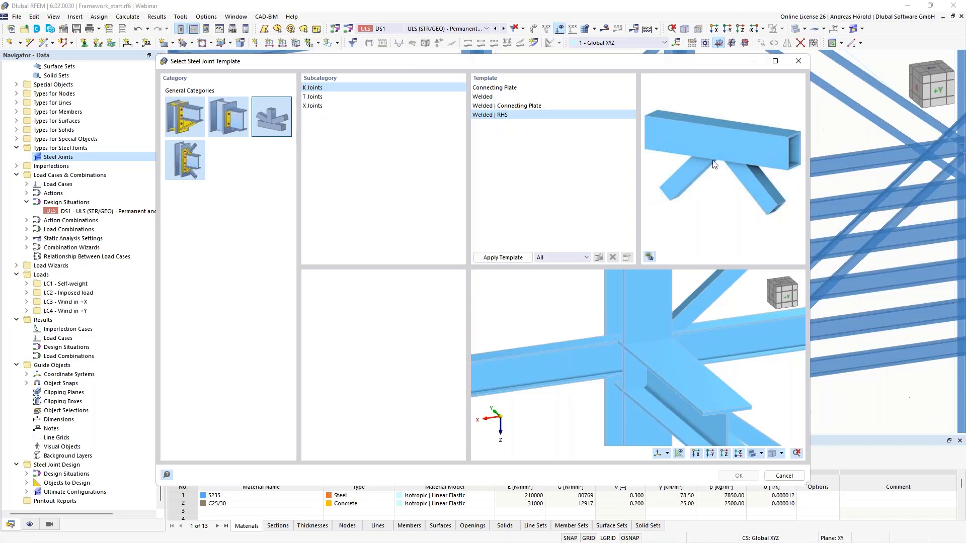
left_click(315, 98)
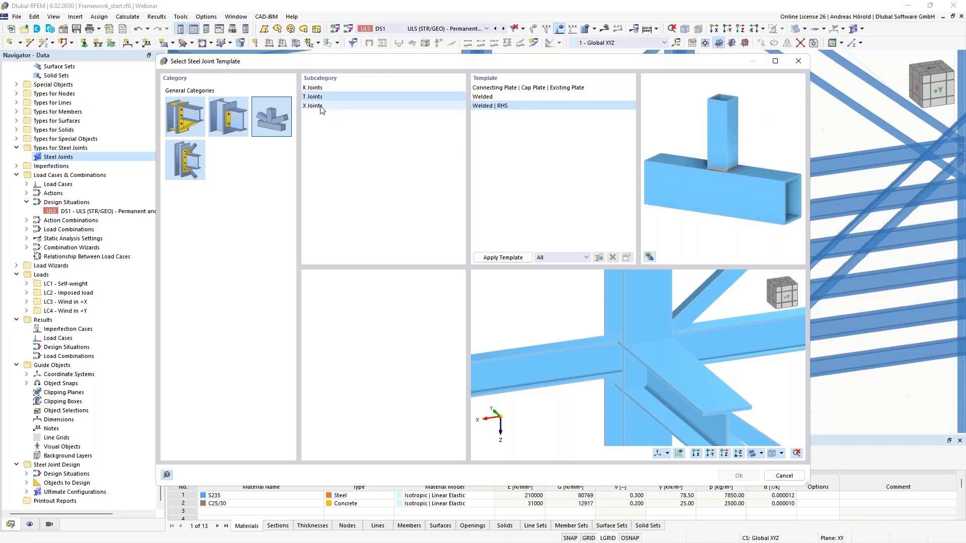
left_click(320, 106)
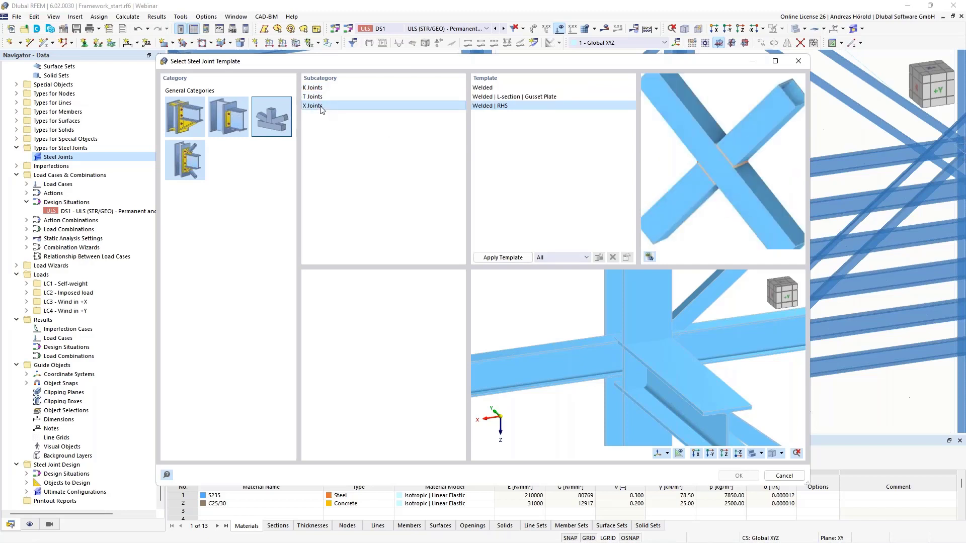
left_click(191, 174)
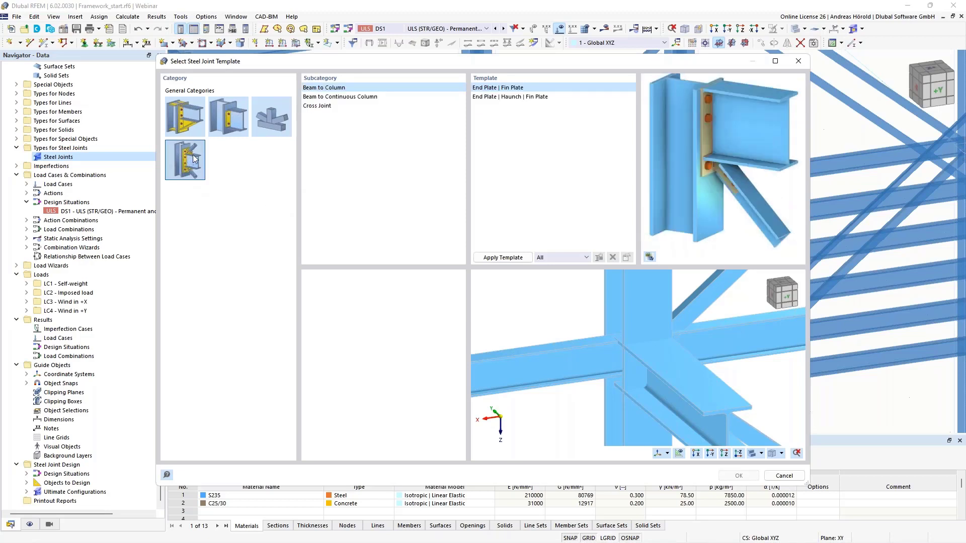
Step: Review the haunch and fin plate templates with attached diagonals for Beam to Column and Beam to Continuous Column joints
left_click(500, 97)
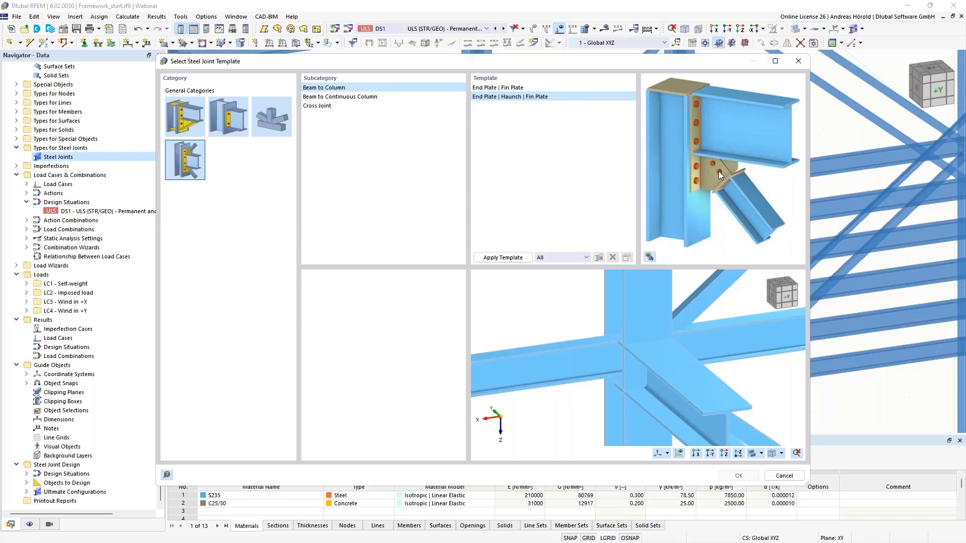
left_click(357, 97)
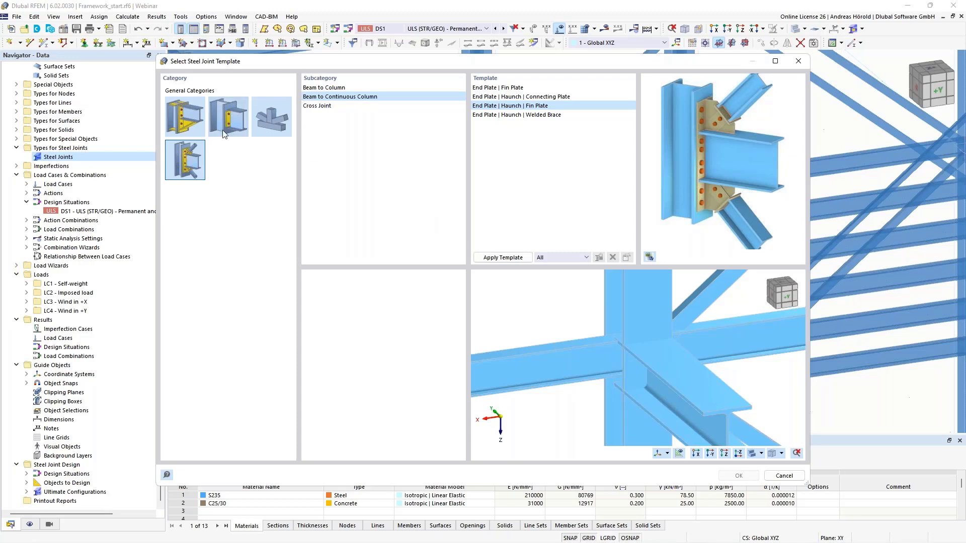
Step: Apply the End Plate | Flanged Haunch | Column Stiffeners template for Beam to Continuous Column joints and accept it for the joint
left_click(183, 119)
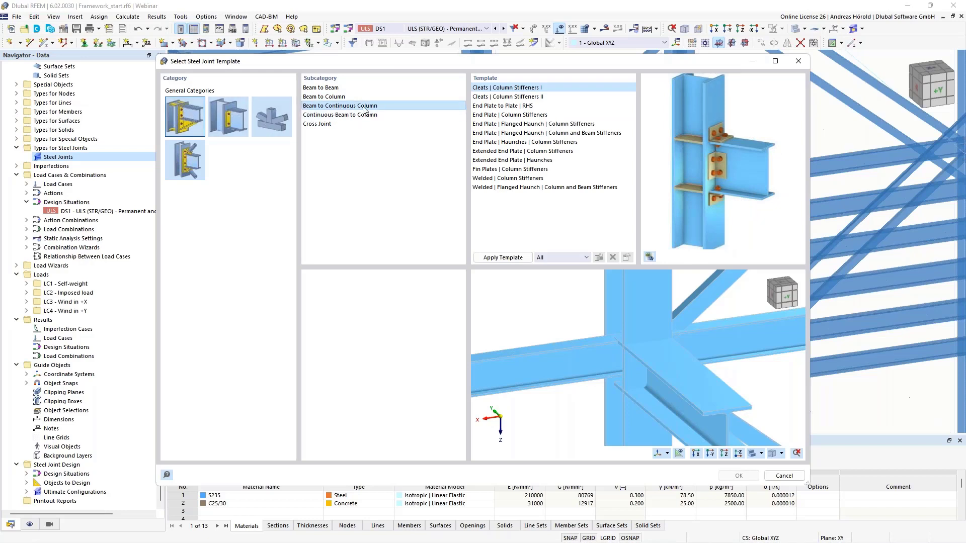
left_click(507, 126)
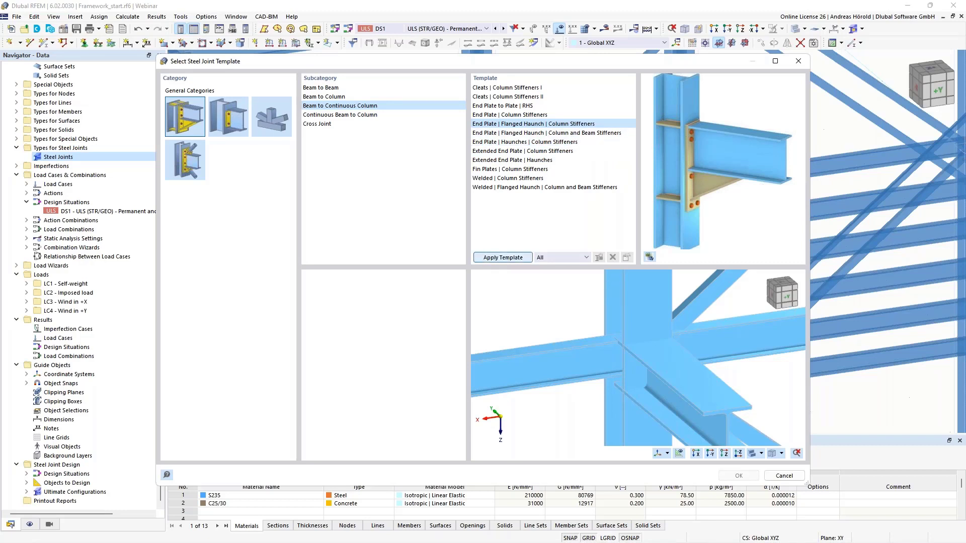
left_click(502, 258)
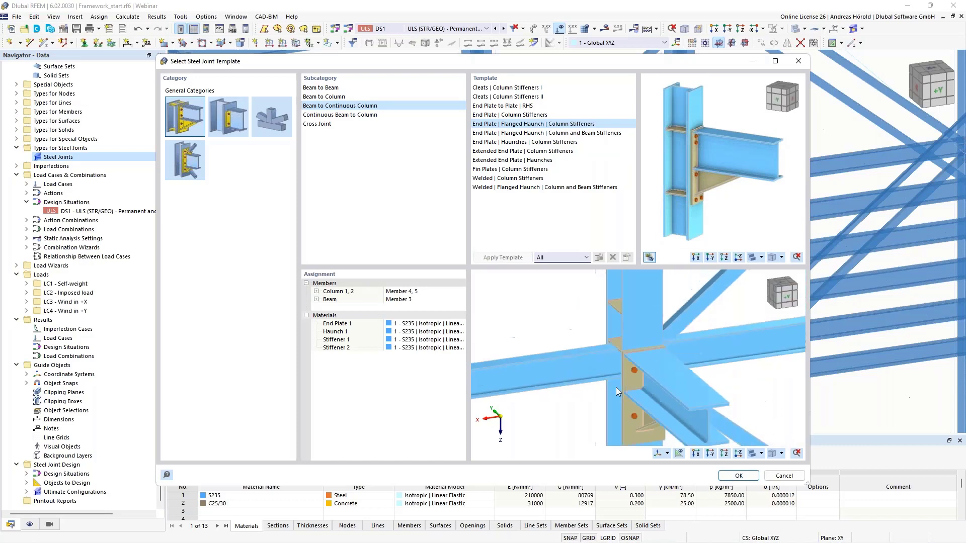
scroll(615, 387, "down", 2)
middle_click_drag(621, 401, 643, 375, "ctrl")
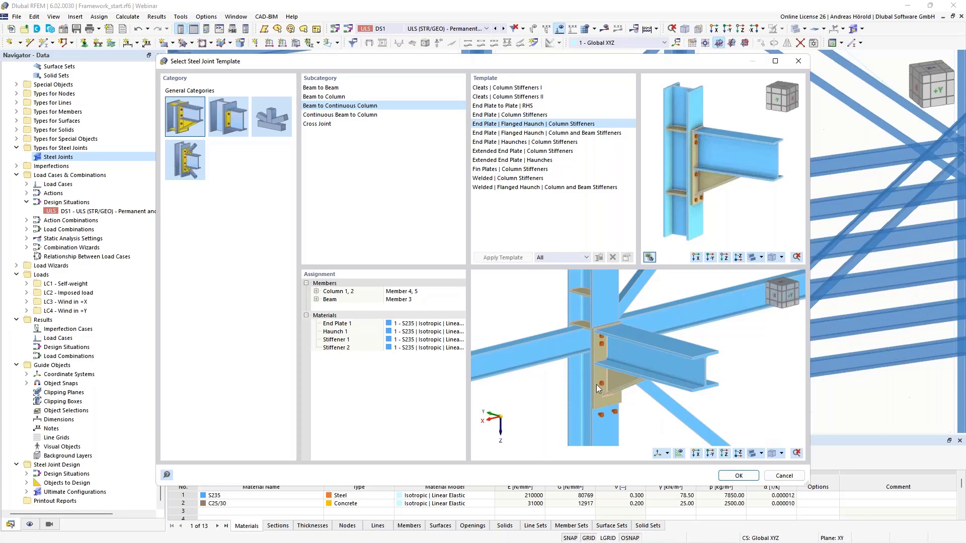
left_click(735, 475)
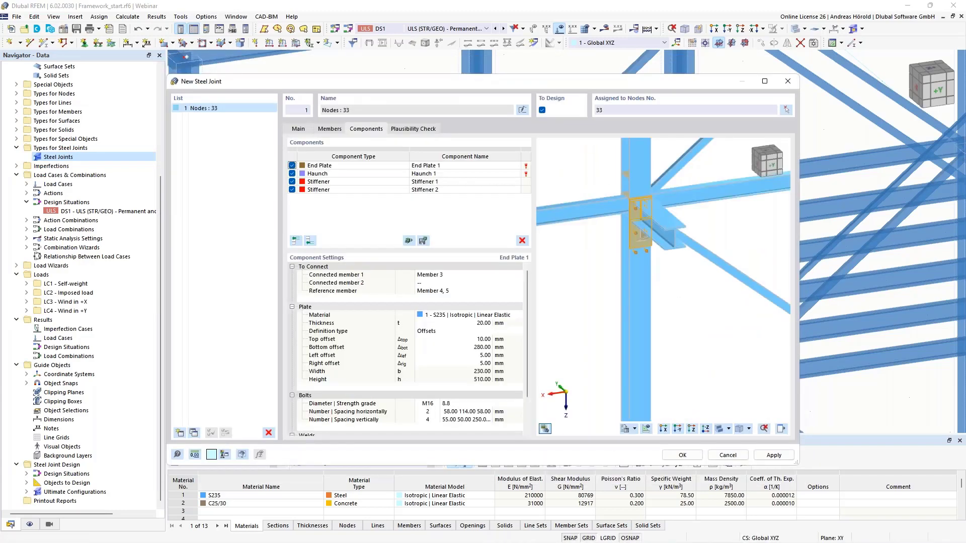
Step: Show the joint close up from the beam side in the preview and enlarge the New Steel Joint dialog to fit all component settings
scroll(666, 208, "up", 4)
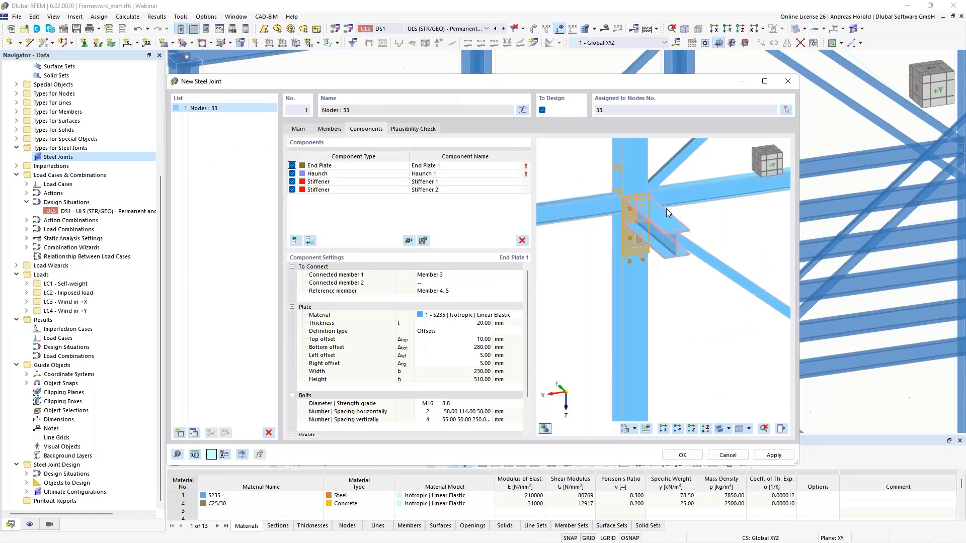
middle_click_drag(622, 191, 664, 250)
scroll(670, 249, "up", 2)
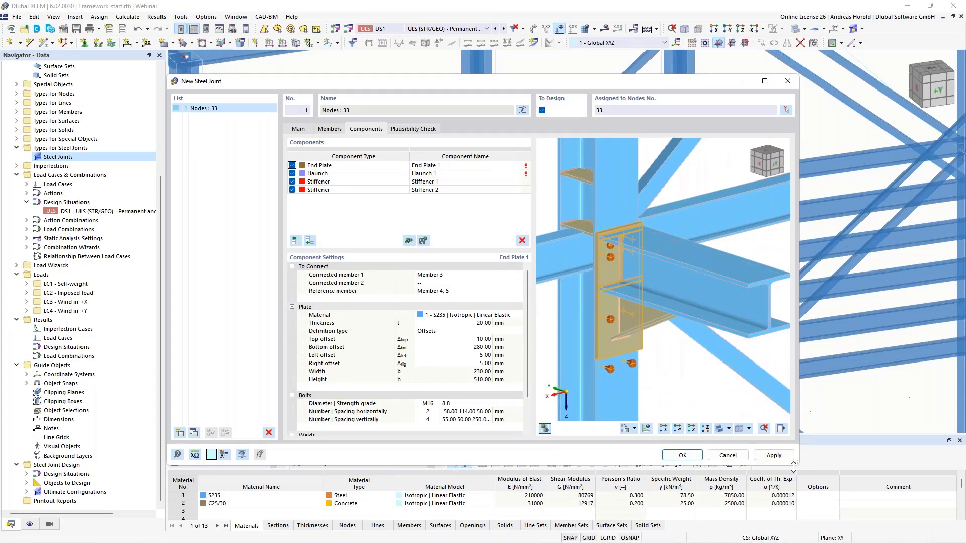
left_click_drag(793, 467, 954, 539)
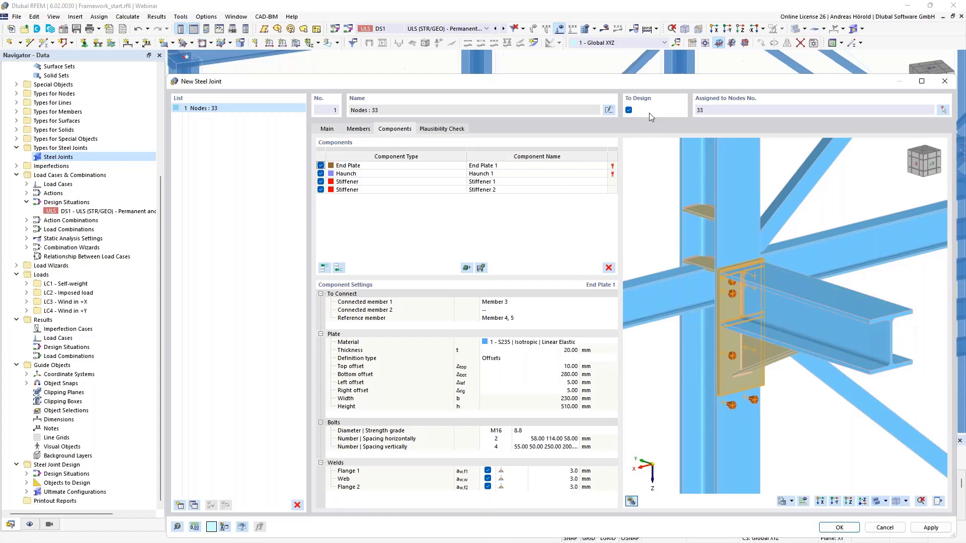
left_click_drag(646, 85, 512, 52)
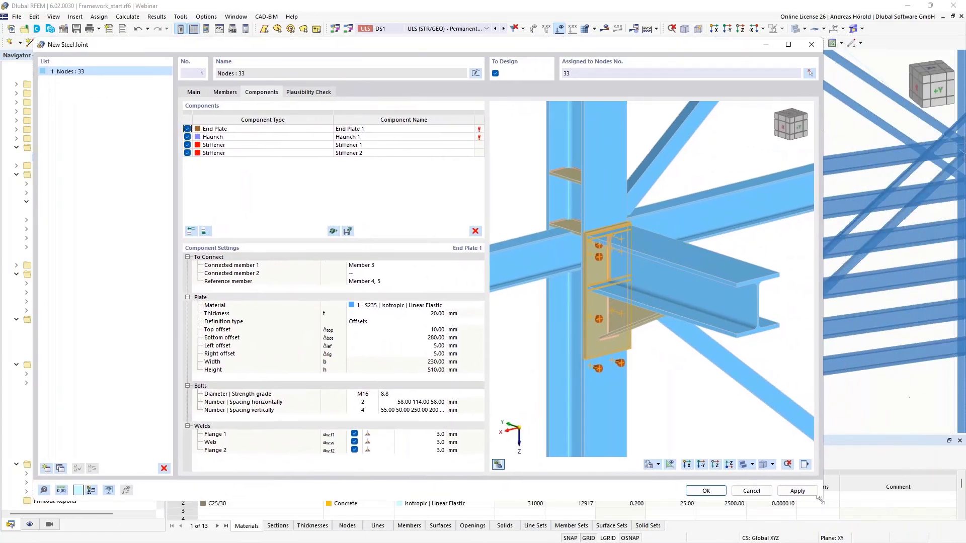
left_click_drag(841, 505, 888, 521)
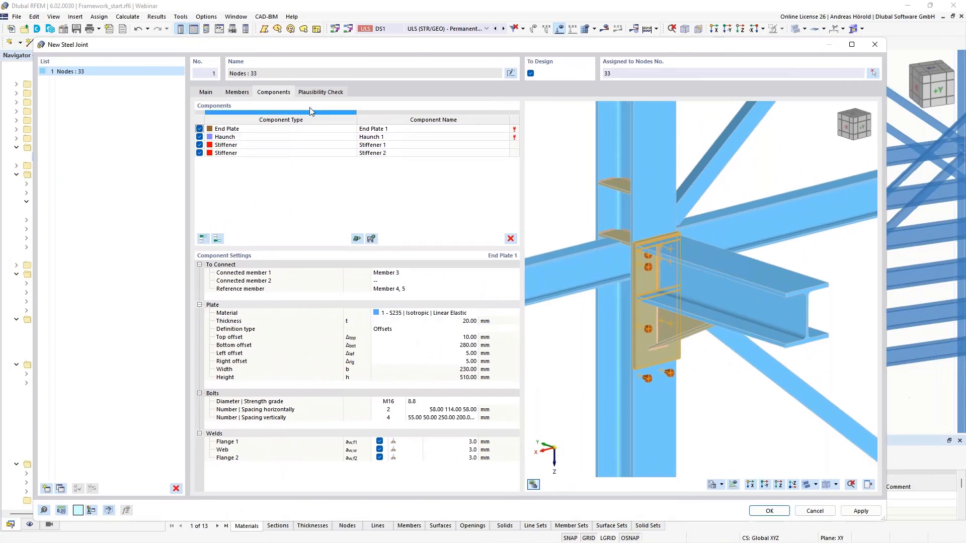
Step: Examine which connected members and reference member are assigned to the end plate by highlighting them in the joint preview
left_click(383, 130)
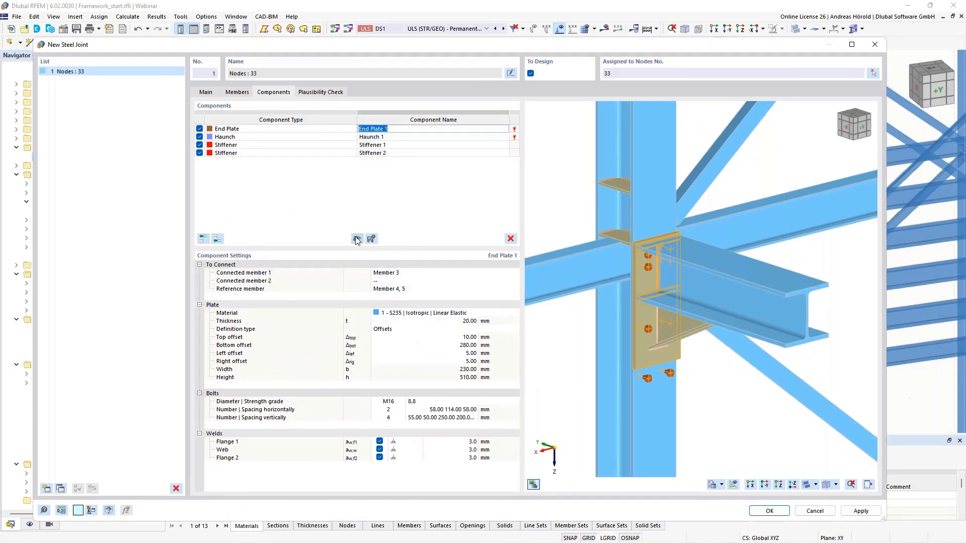
left_click(413, 281)
left_click(410, 272)
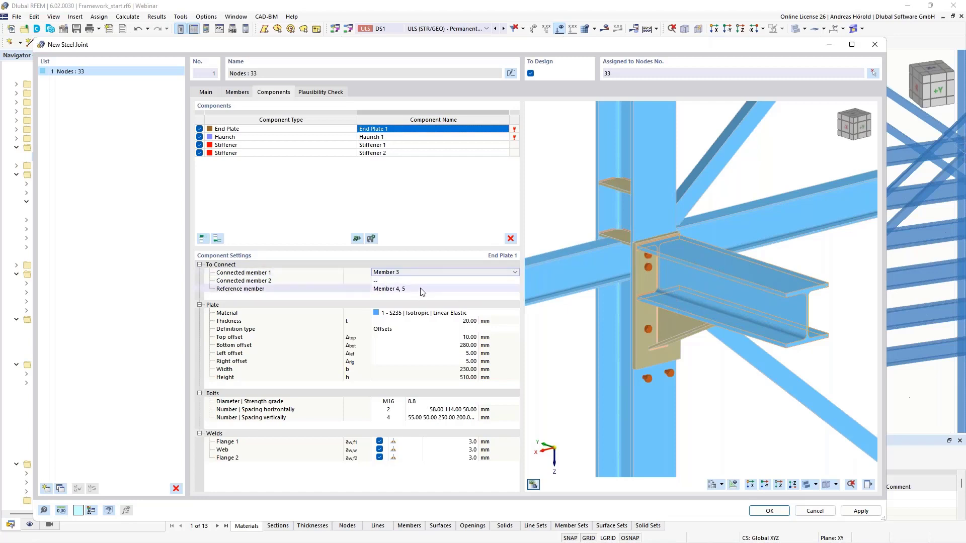
left_click(441, 289)
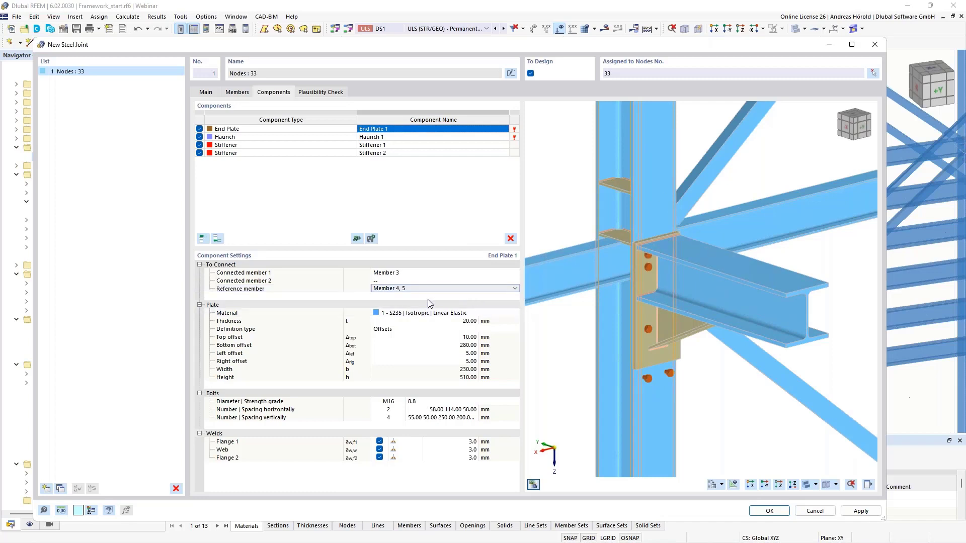
Step: Set the end plate's thickness to 15 mm and its bottom offset to 210 mm
left_click(468, 321)
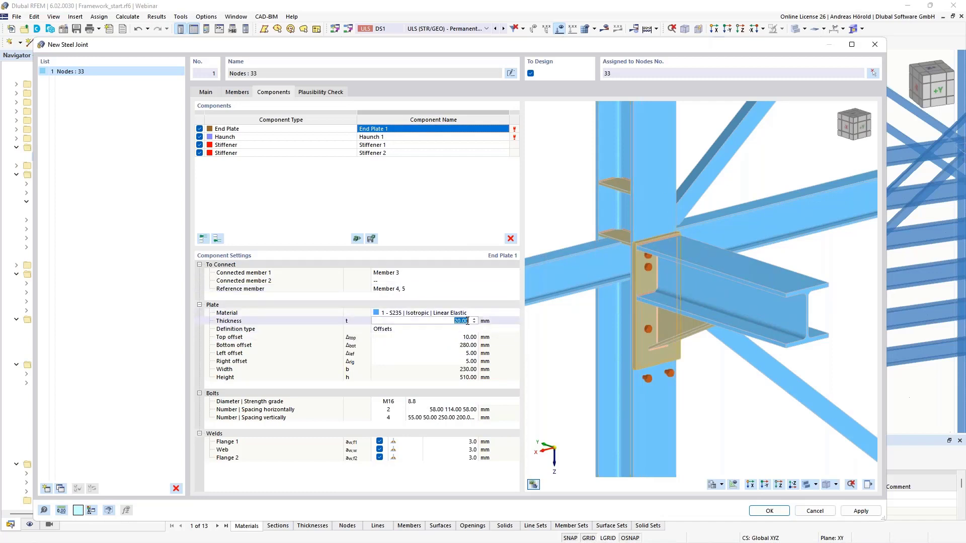
type("15")
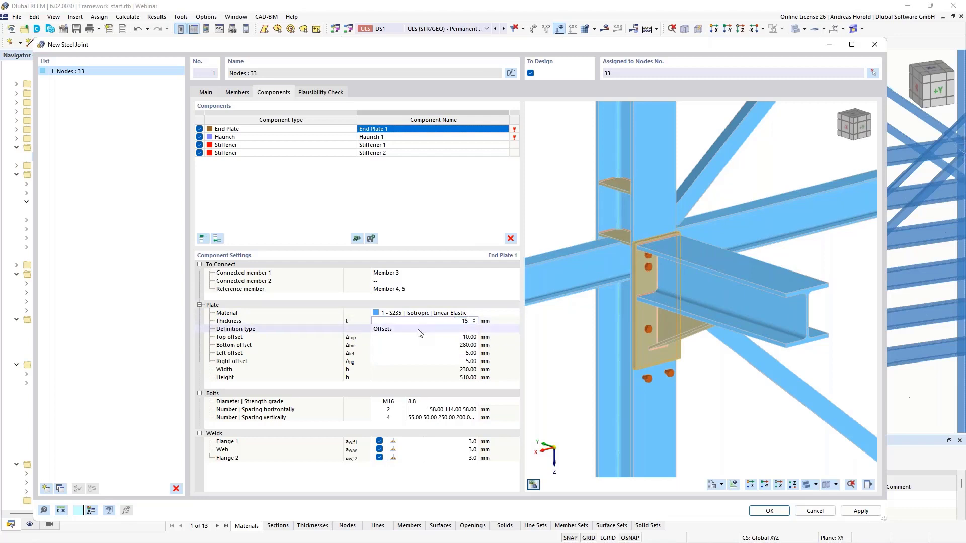
left_click(419, 329)
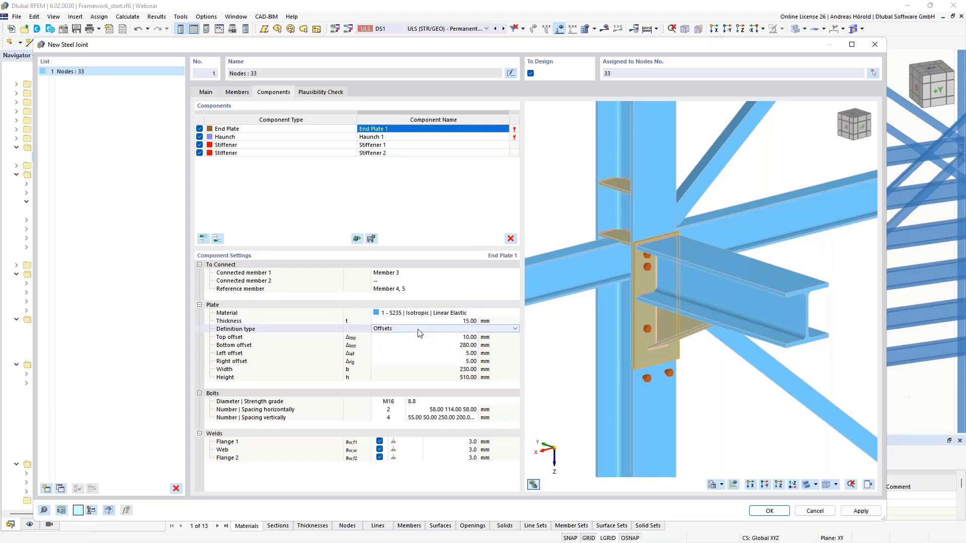
left_click(458, 345)
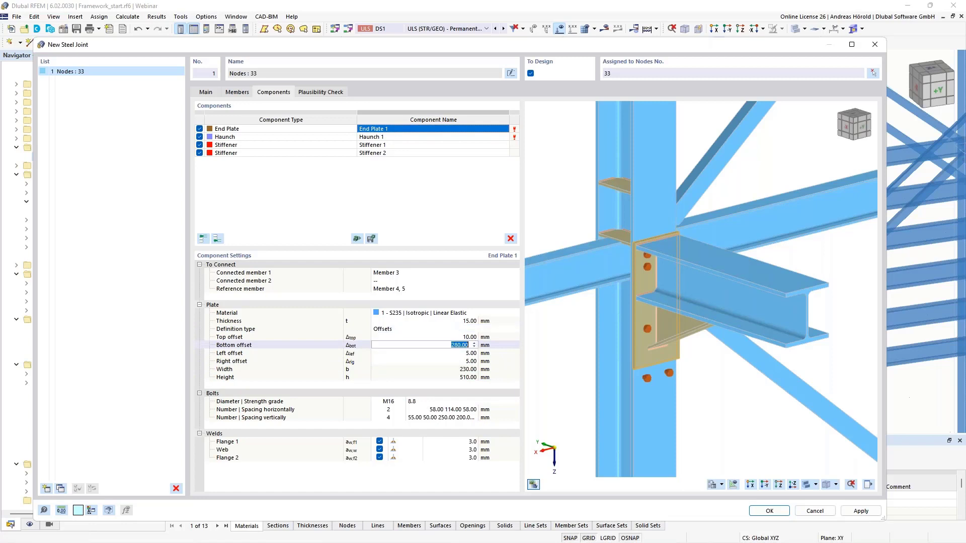
type("2")
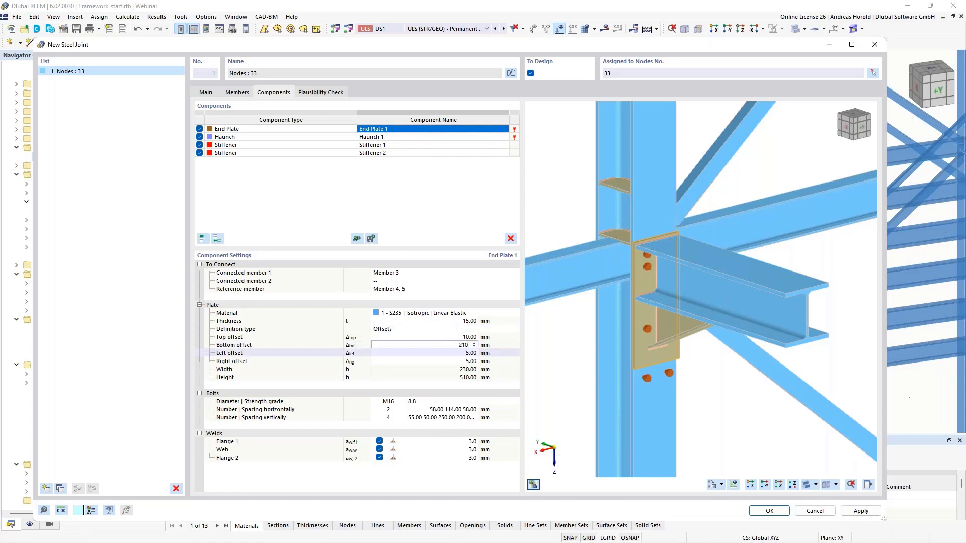
type("10")
key("Return")
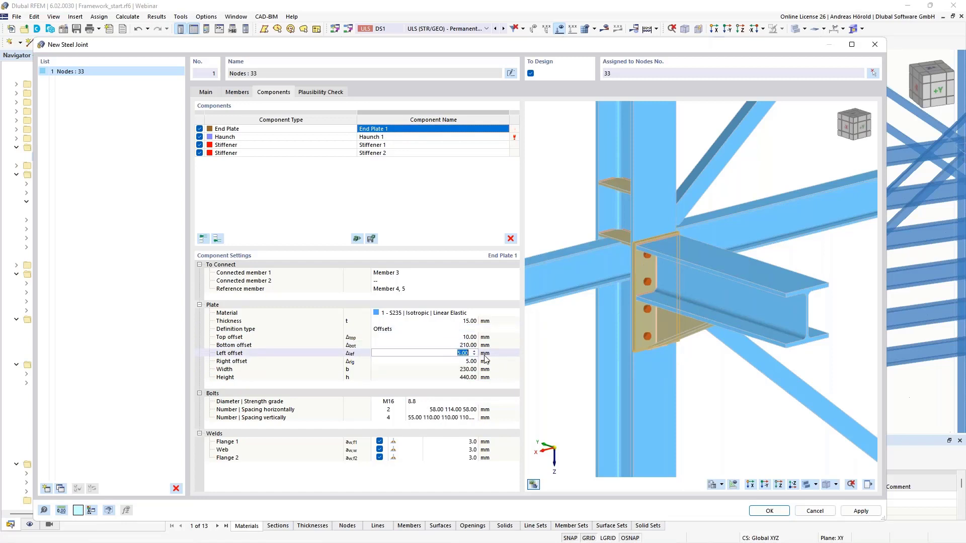
Step: Inspect the end plate's overhang at the column edge and set its left and right offsets to 0 mm
scroll(599, 363, "up", 8)
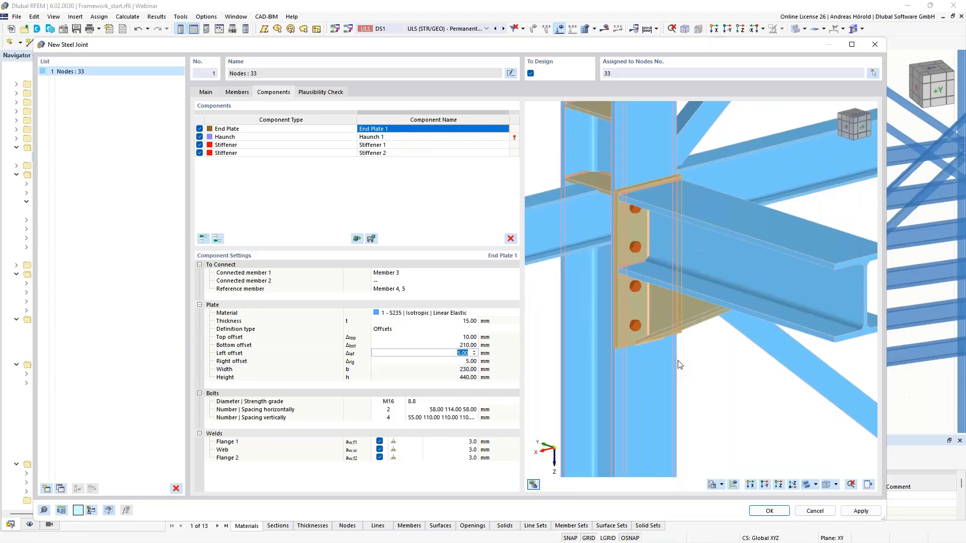
scroll(633, 346, "up", 5)
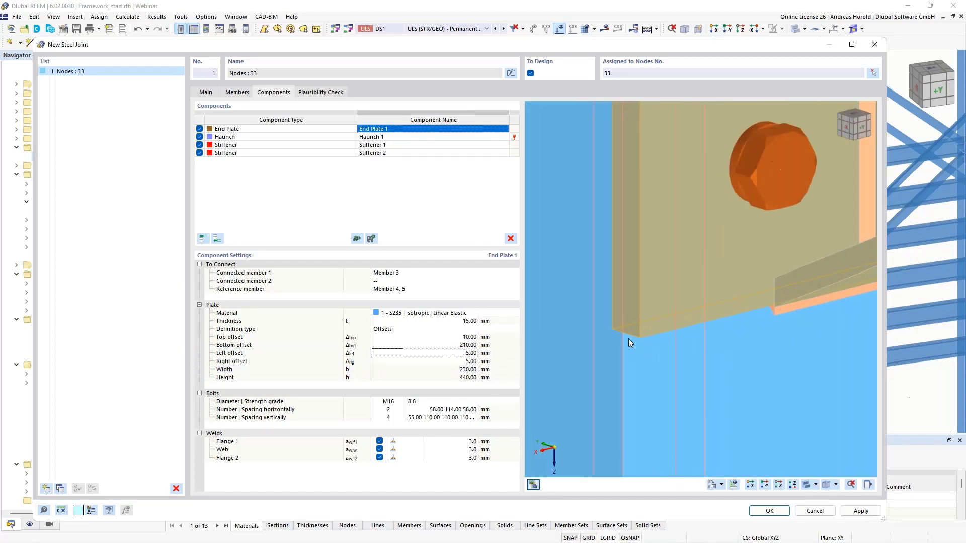
left_click(459, 354)
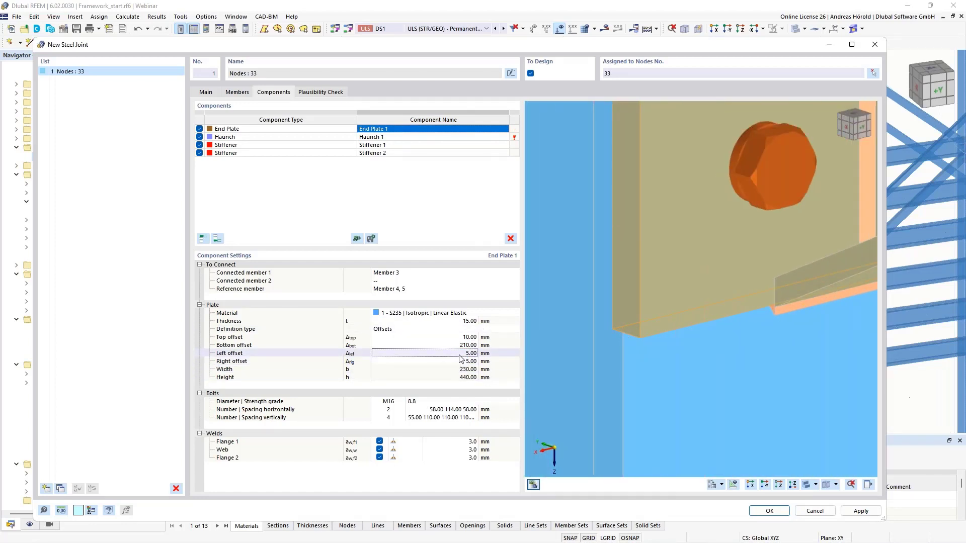
type("0")
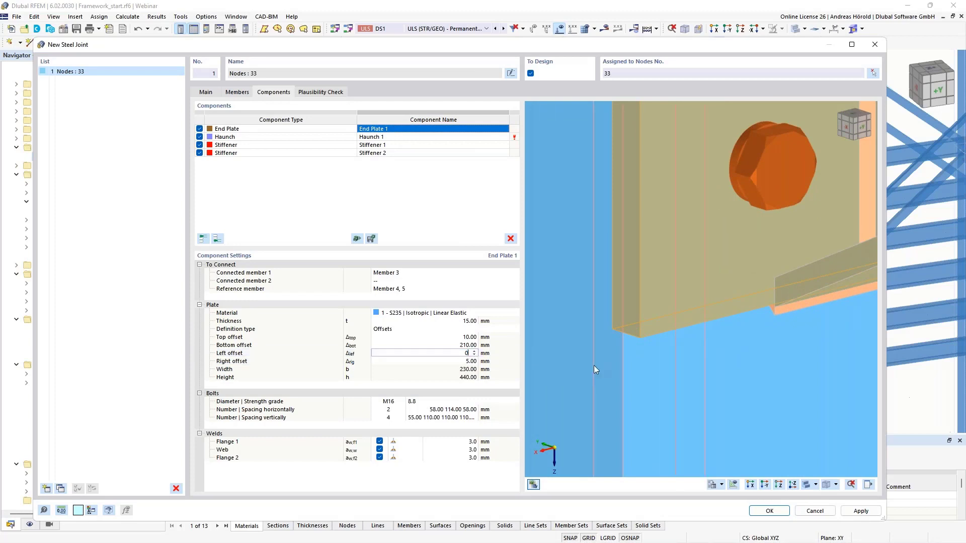
key("Tab")
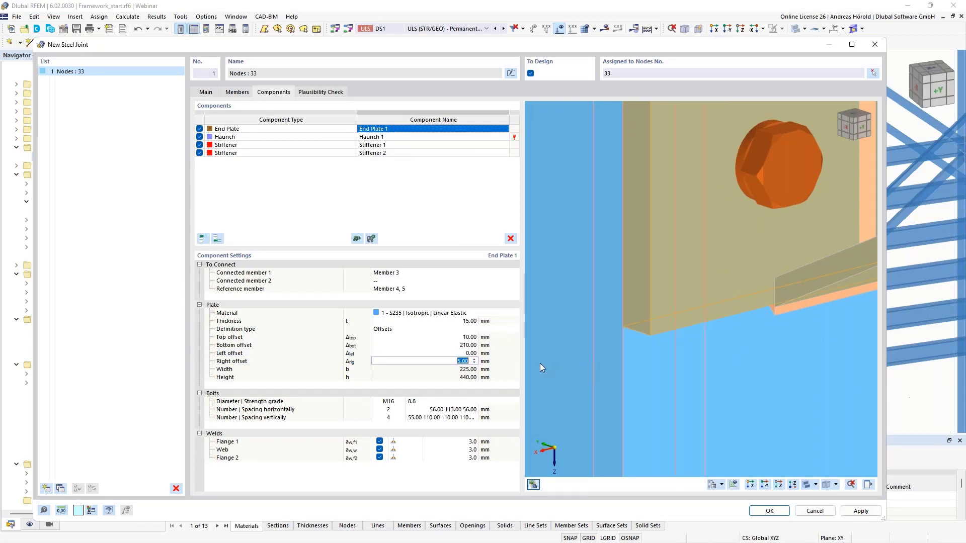
type("0")
key("Tab")
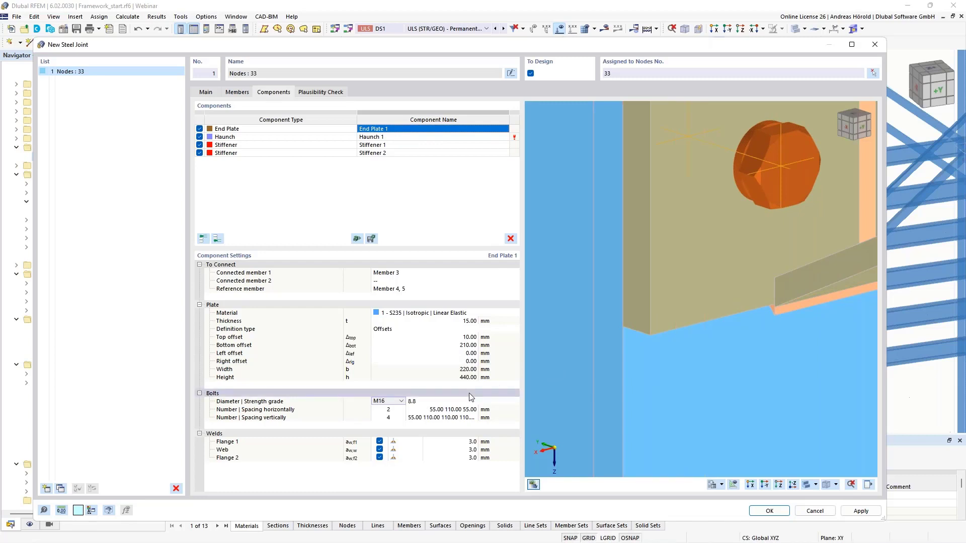
Step: Set the end plate bolts to diameter M20 with strength grade 10.9
scroll(750, 322, "down", 6)
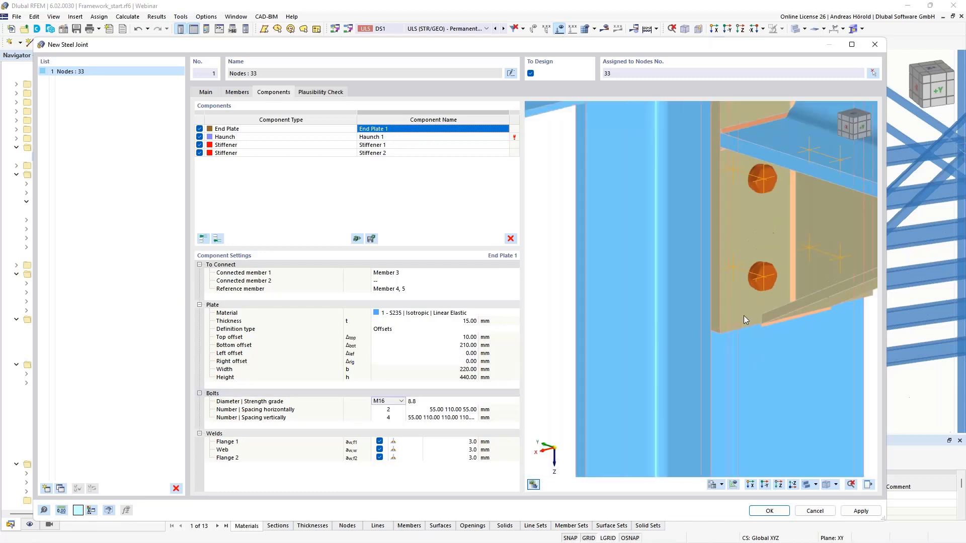
scroll(704, 318, "up", 3)
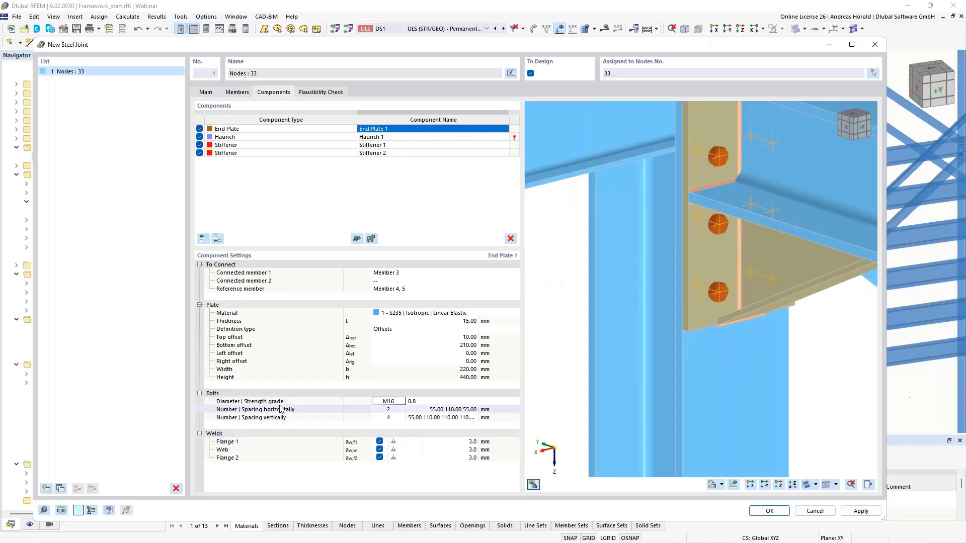
left_click(401, 402)
left_click(402, 401)
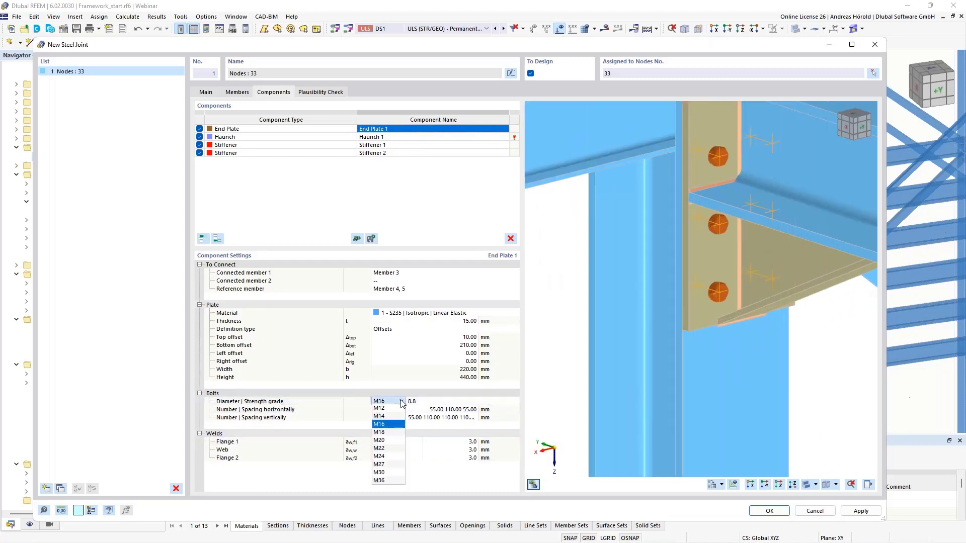
left_click(389, 440)
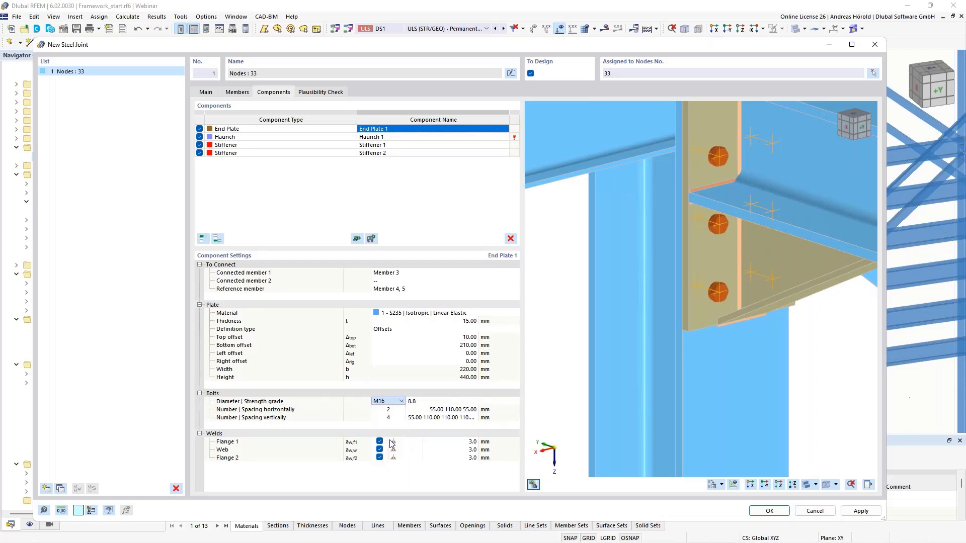
left_click(428, 402)
left_click(428, 402)
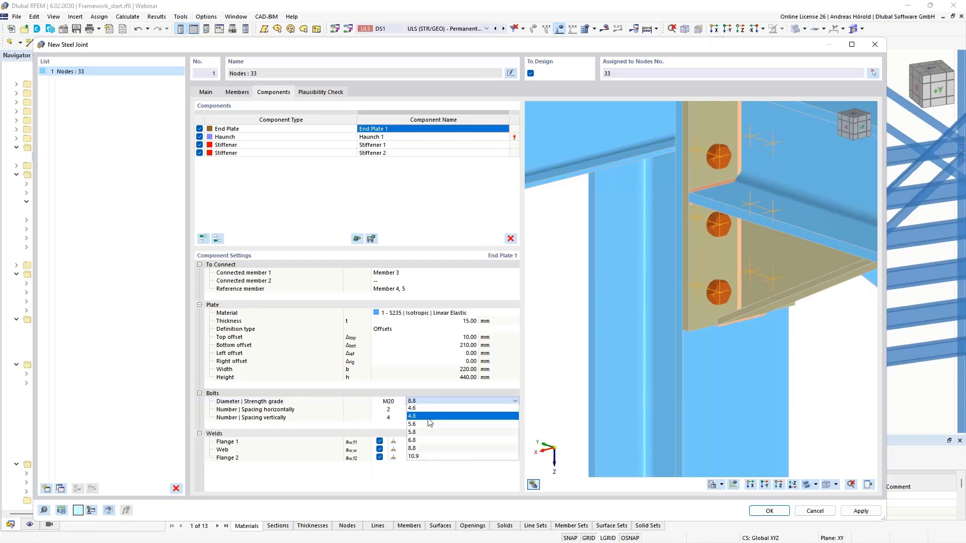
left_click(430, 457)
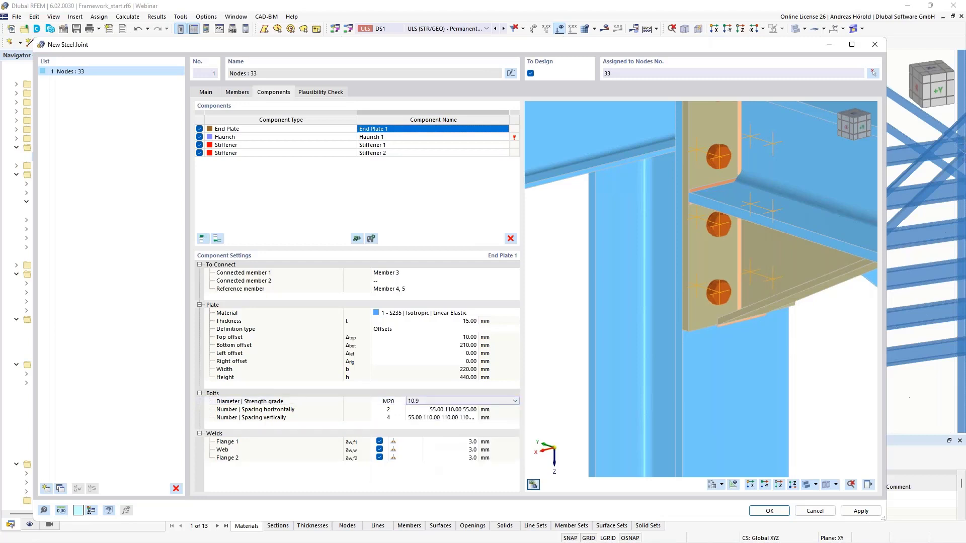
Step: Review the end plate's horizontal and vertical bolt spacings and set the number of vertical bolt rows to 3
left_click(437, 409)
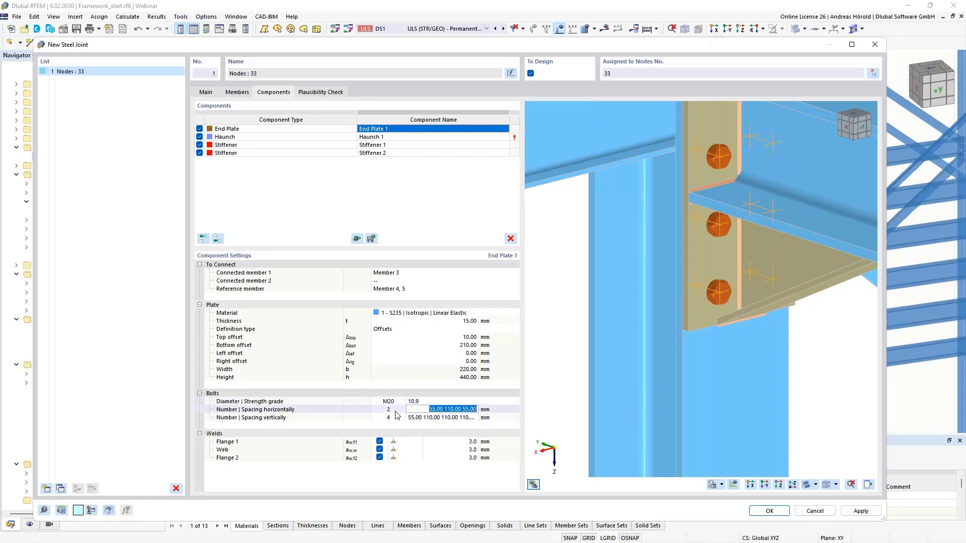
left_click(425, 418)
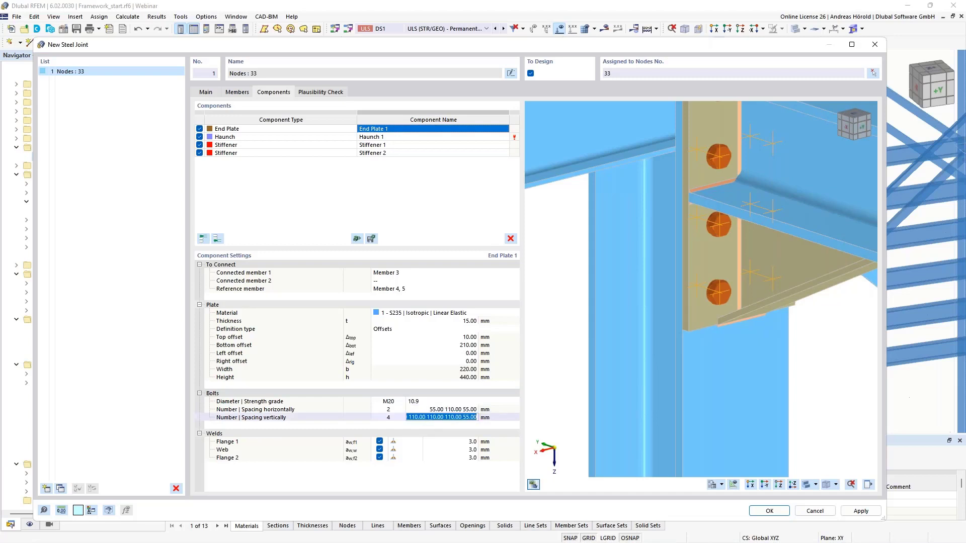
scroll(736, 243, "down", 3)
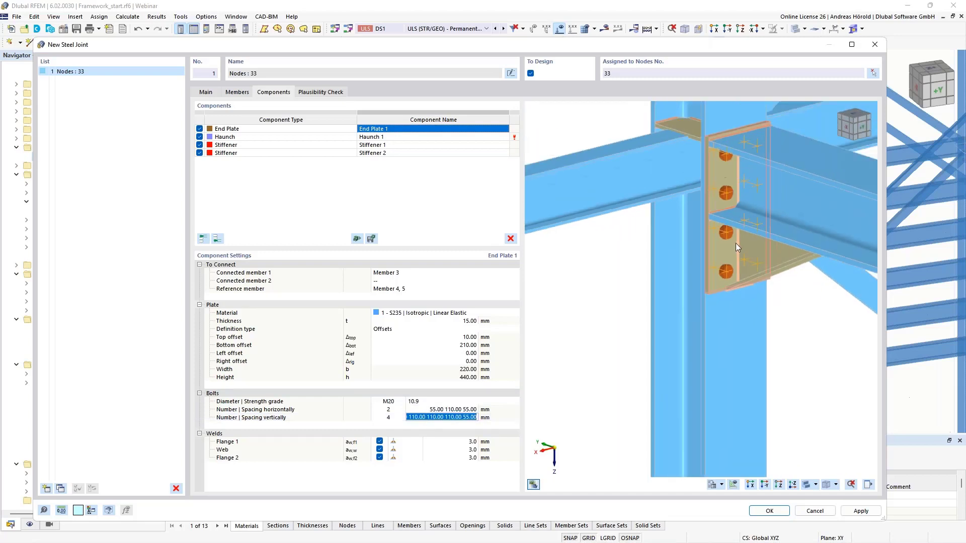
middle_click_drag(735, 243, 729, 269)
scroll(717, 228, "up", 3)
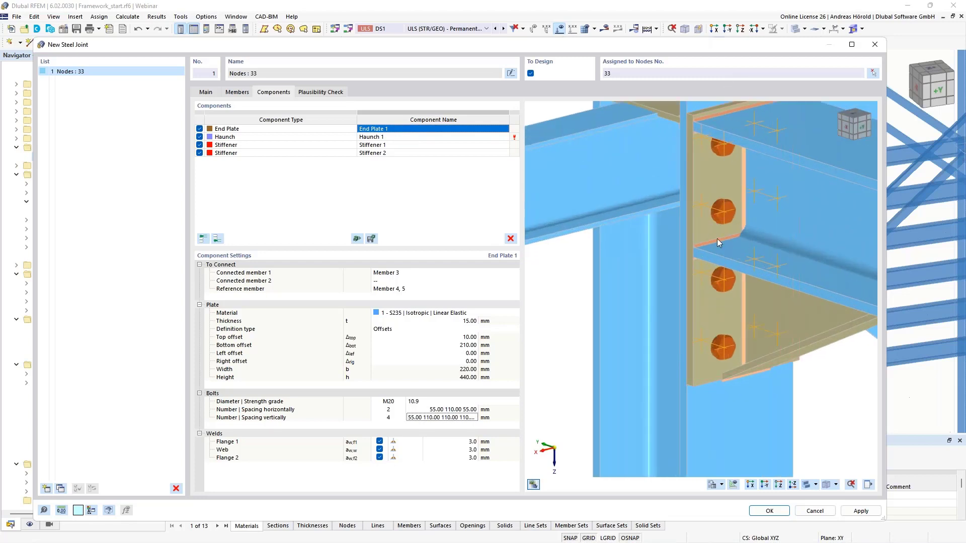
left_click(389, 418)
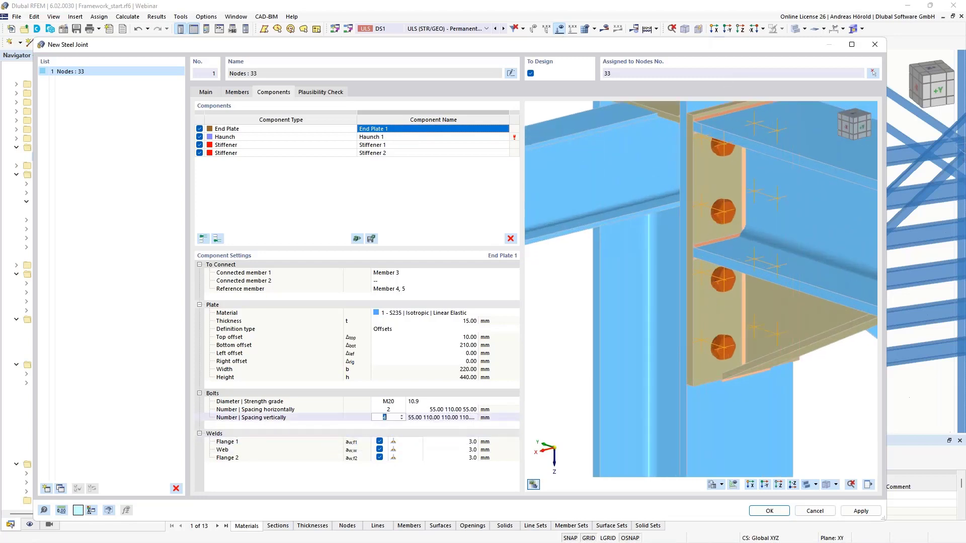
left_click(402, 419)
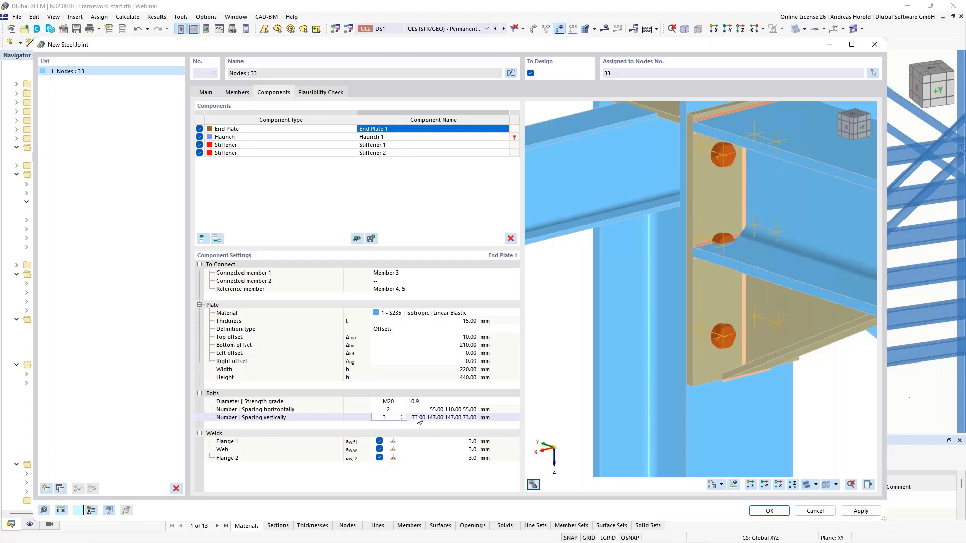
Step: Set the end plate's vertical bolt spacing to 70, 95, 150 and 125 mm
key("Tab")
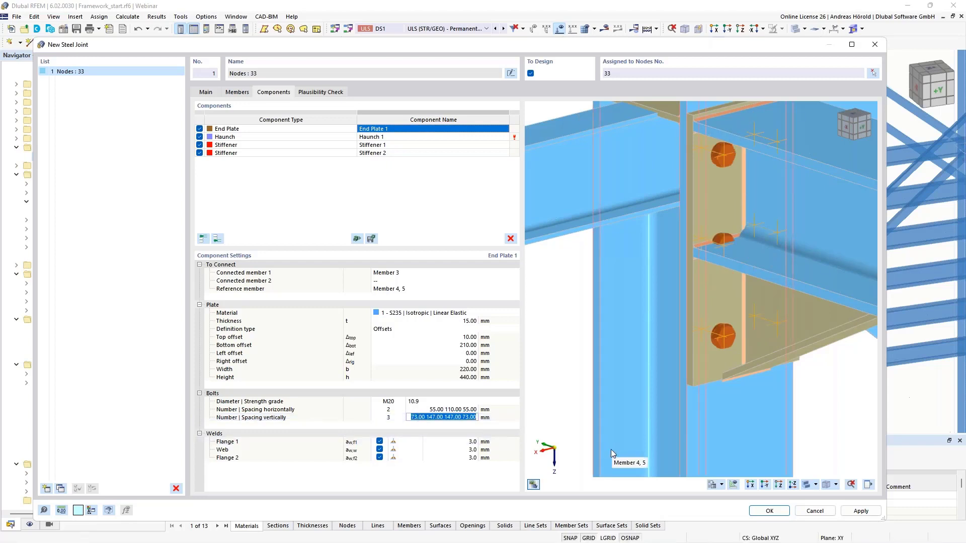
type("7")
type("0 95")
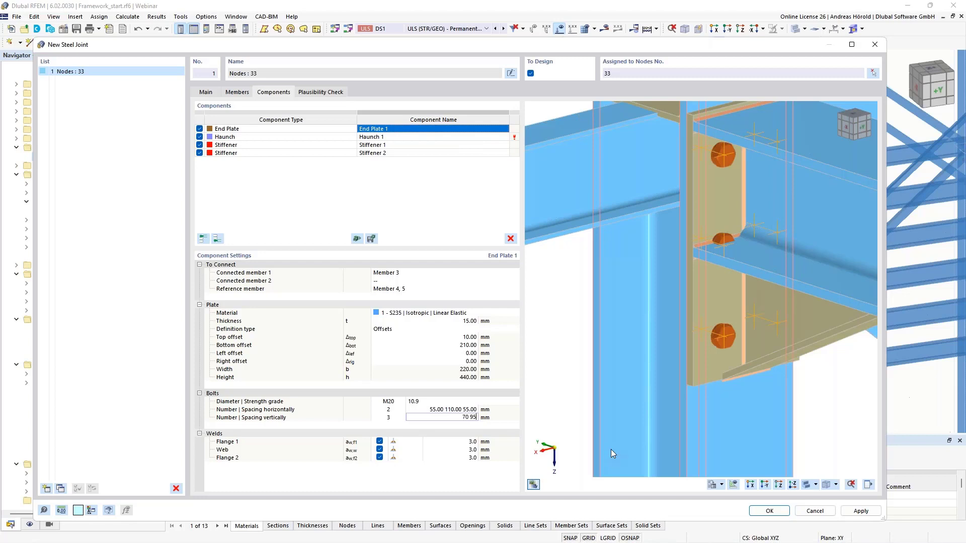
type(".00 150.00 125.00")
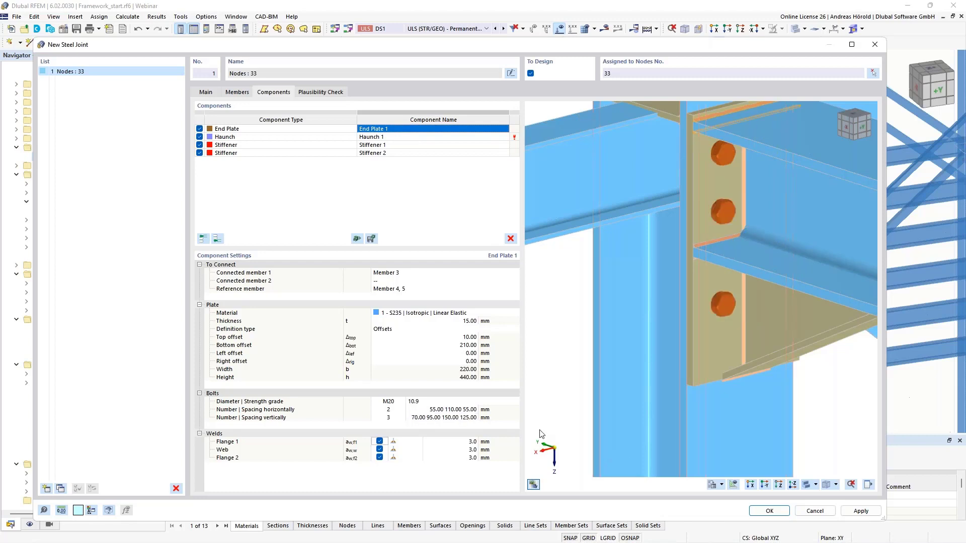
key("Return")
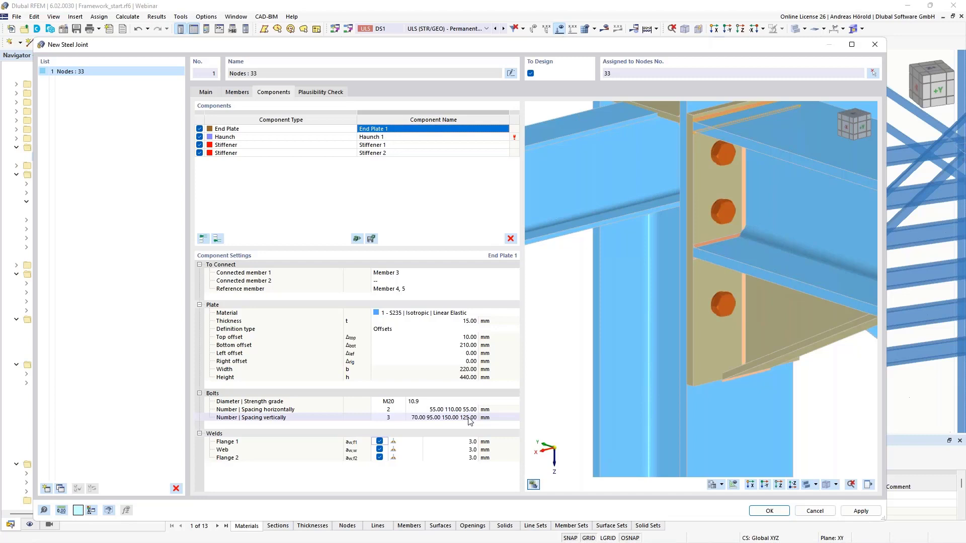
Step: Check the available weld types for the end plate's flange 1 and set that weld's size to 6 mm
left_click(415, 443)
left_click(417, 442)
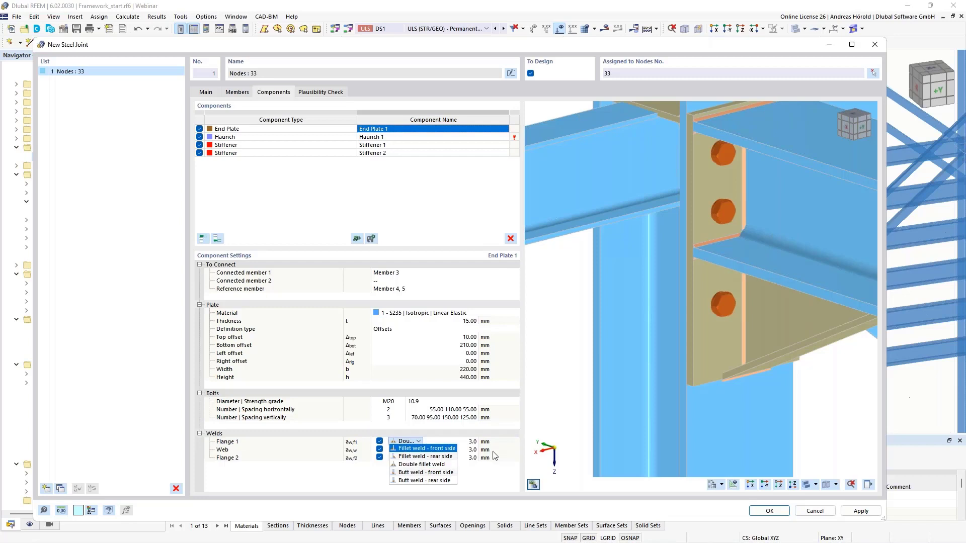
left_click(472, 442)
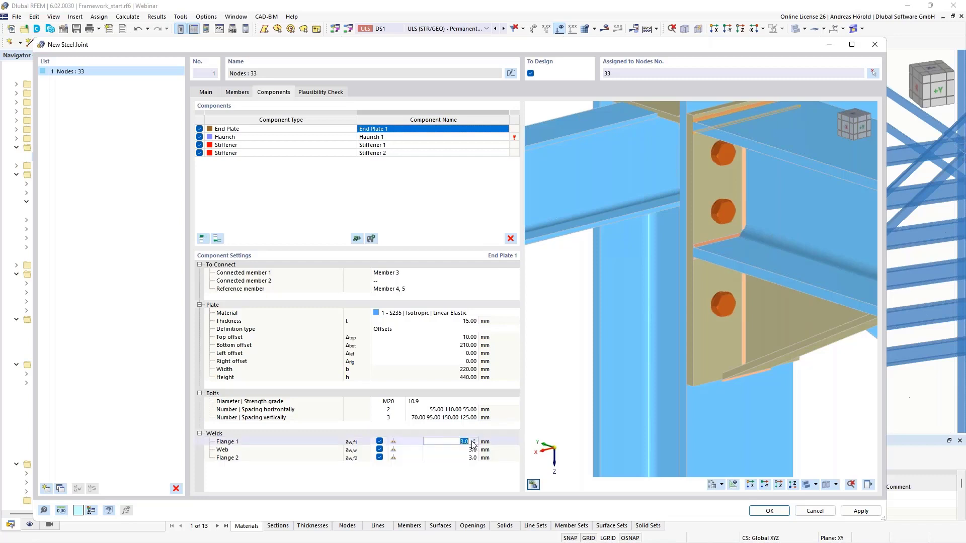
type("6")
key("Tab")
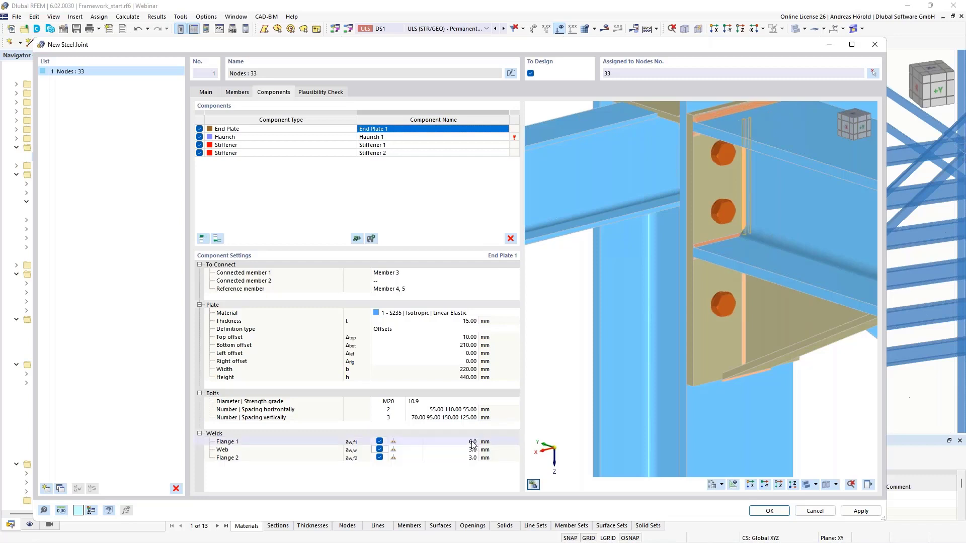
Step: Set the end plate's web weld to 4 mm and its flange 2 weld to 6 mm
left_click(471, 450)
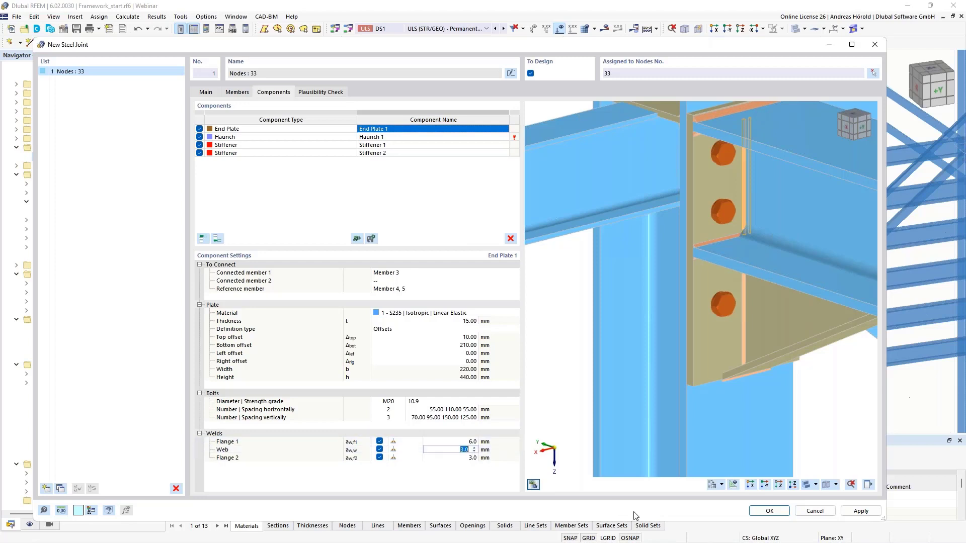
type("4")
key("Tab")
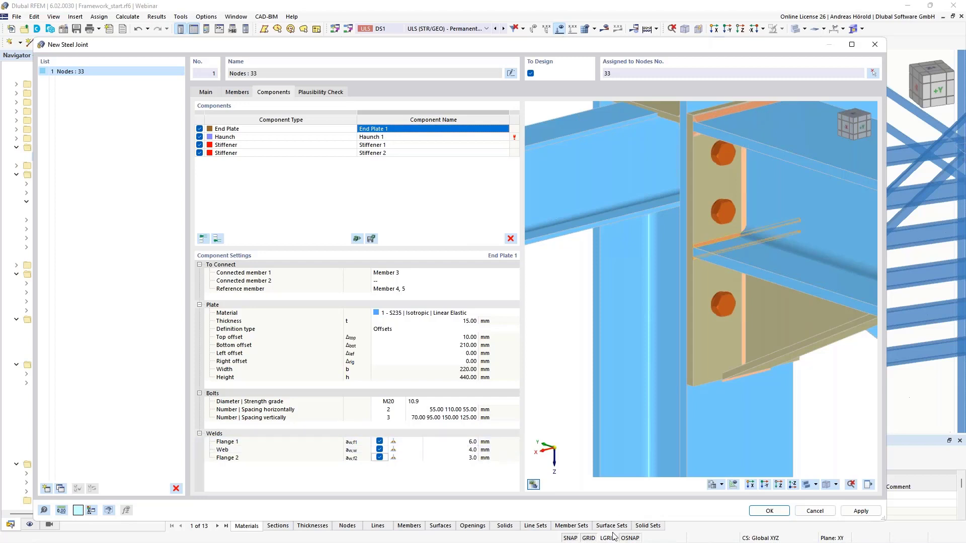
left_click(471, 458)
type("6")
key("Return")
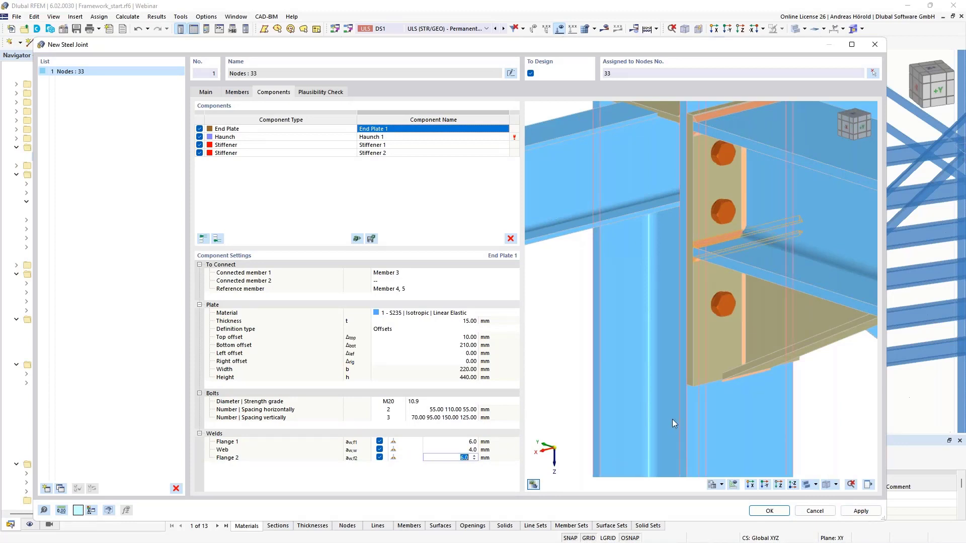
scroll(717, 384, "up", 3)
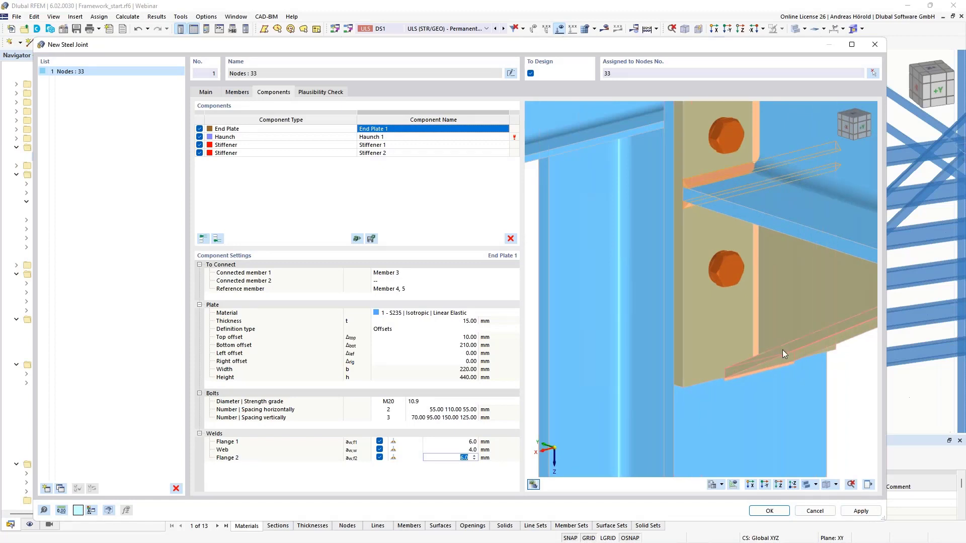
Step: Review the extended member and reference plate of Haunch 1, and set the haunch plate's height to 180 mm
left_click(423, 137)
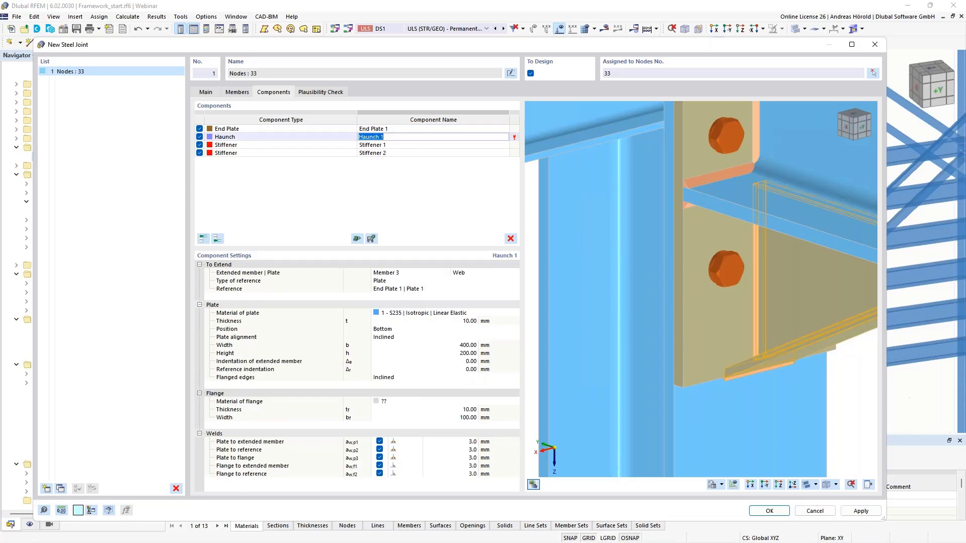
left_click(404, 272)
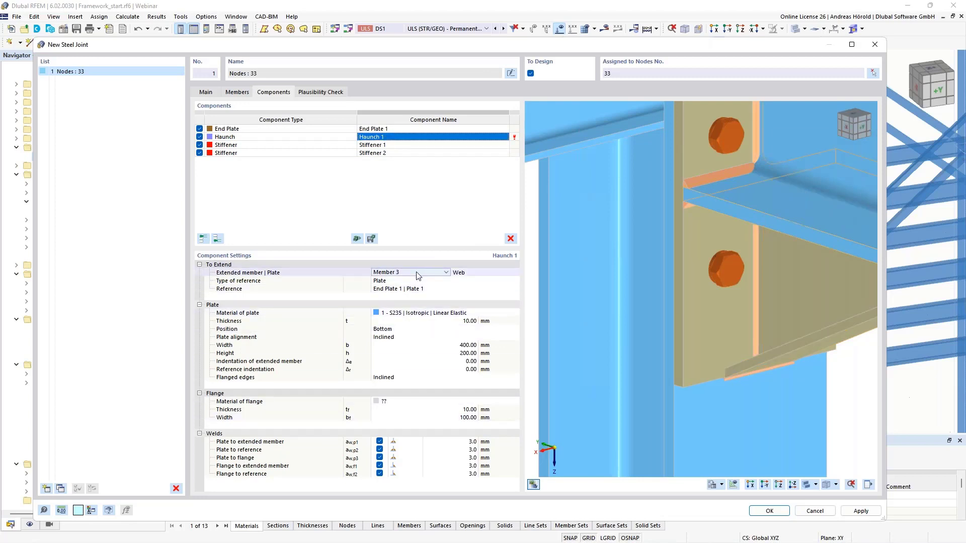
scroll(730, 282, "down", 5)
middle_click_drag(700, 254, 682, 252)
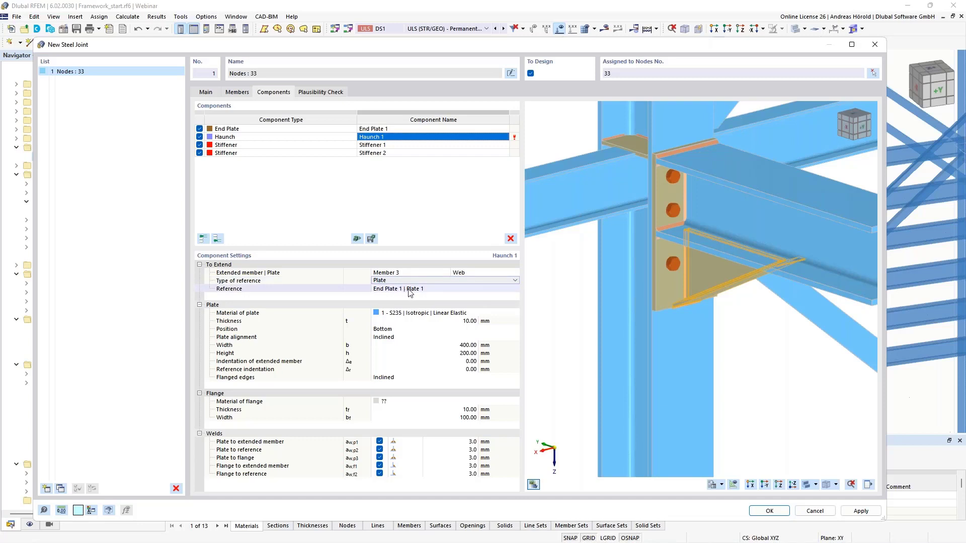
left_click(407, 291)
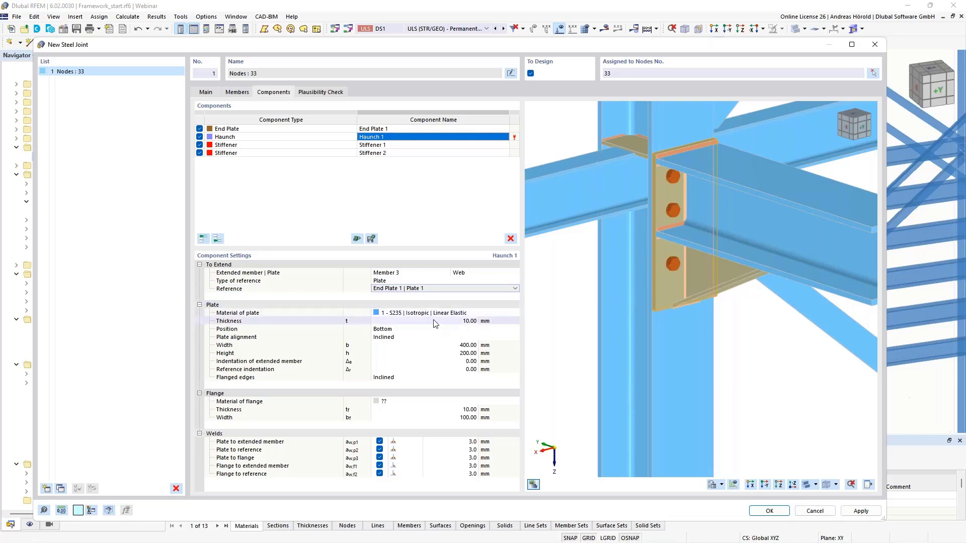
left_click(463, 353)
type("1")
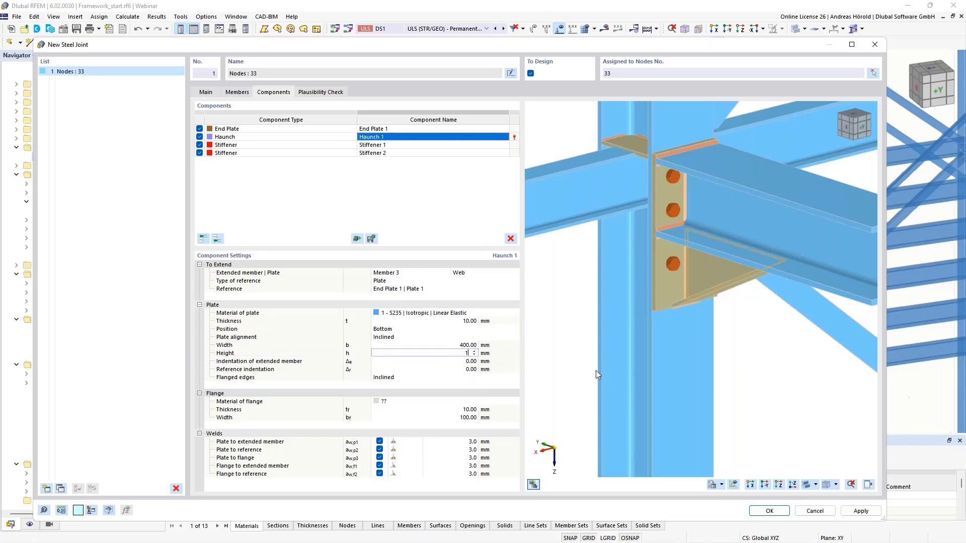
type("80")
key("Tab")
Step: Assign material S235 to the haunch flange and set the flange width to 200 mm
scroll(692, 304, "up", 5)
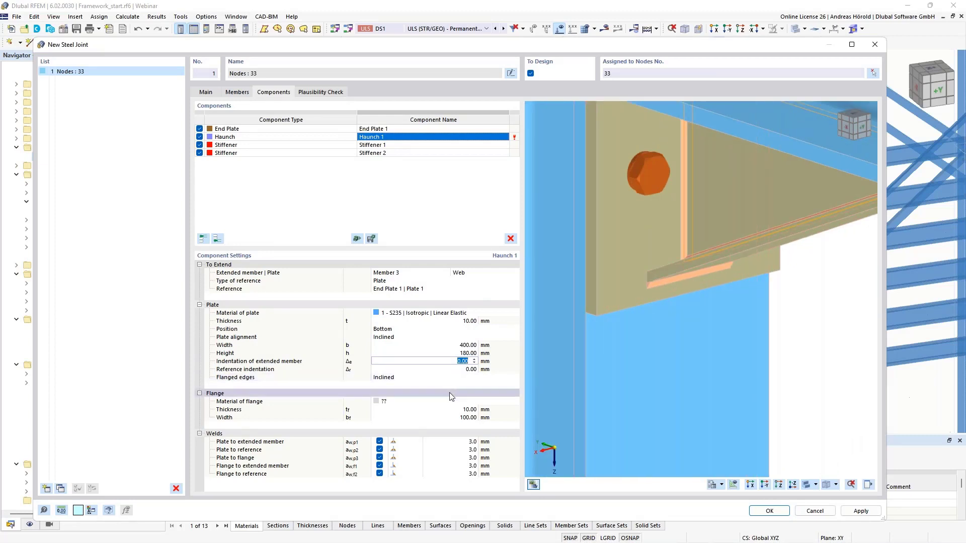
left_click(428, 401)
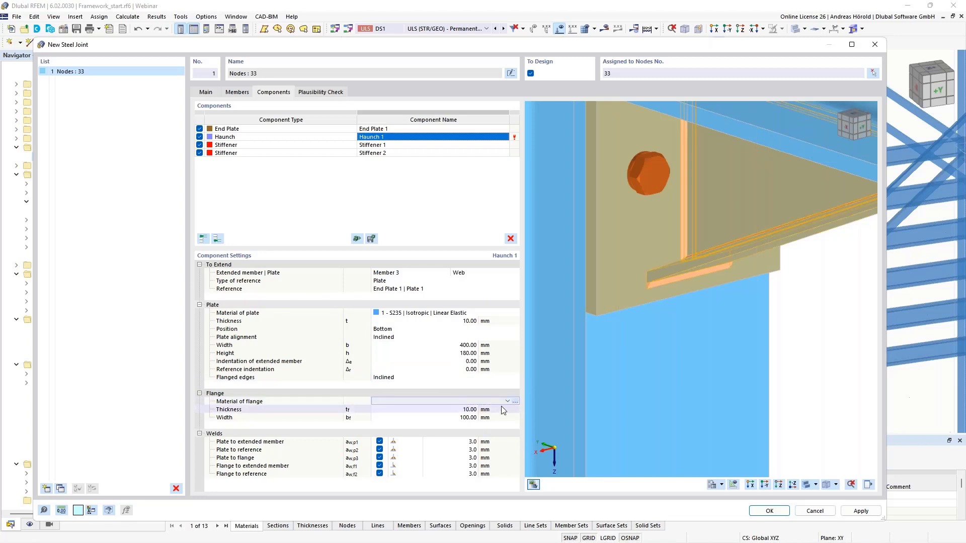
left_click(427, 401)
left_click(452, 409)
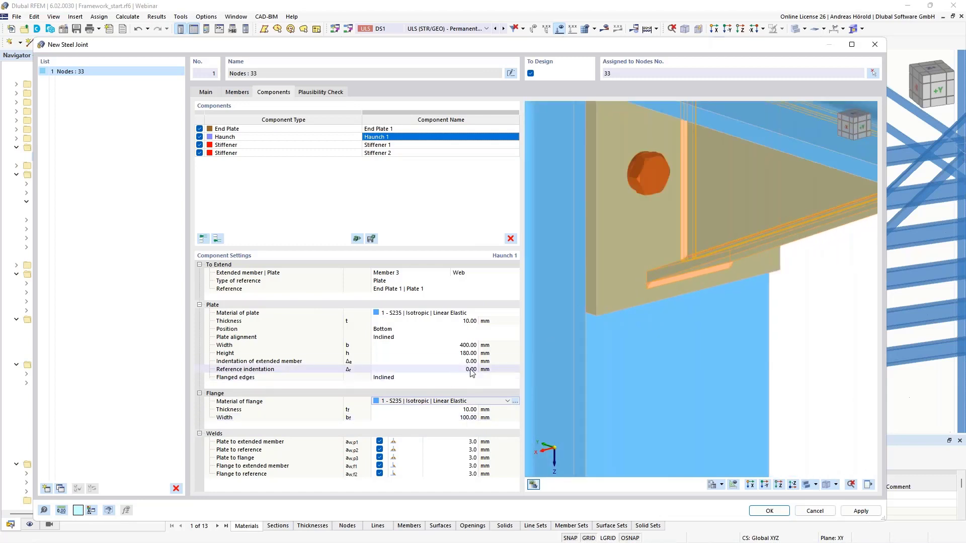
left_click(467, 418)
type("2")
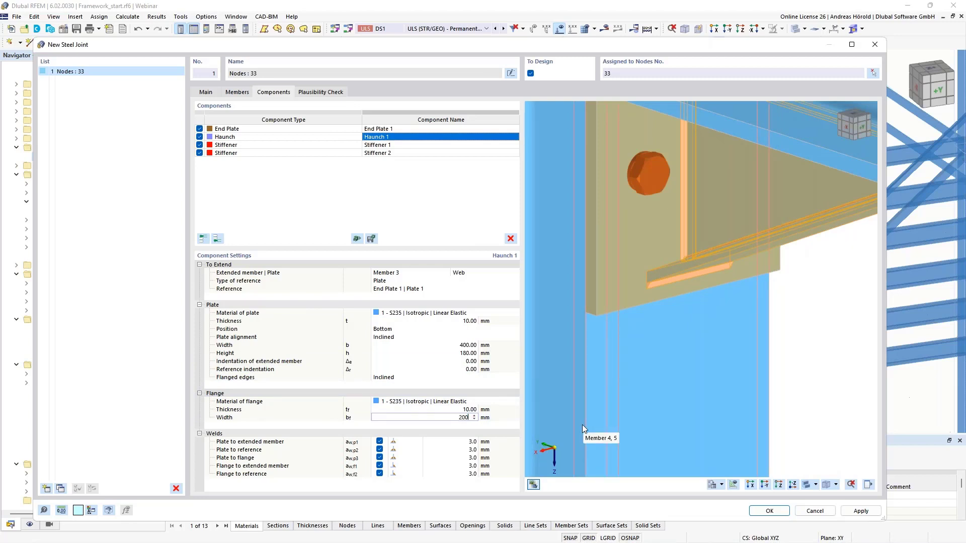
type("00")
key("Return")
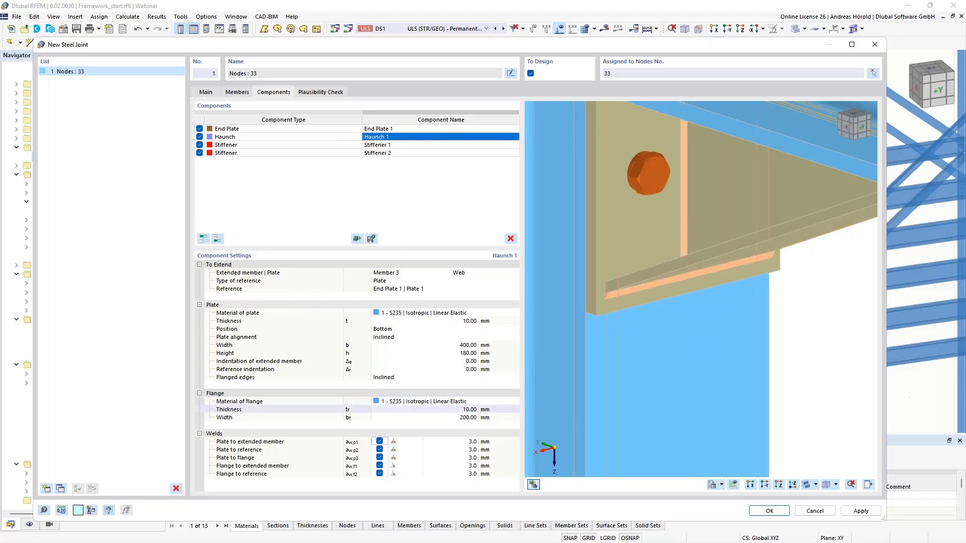
Step: Set the haunch's plate-to-extended-member weld to 4 mm and check its weld type
left_click(463, 441)
scroll(738, 318, "down", 3)
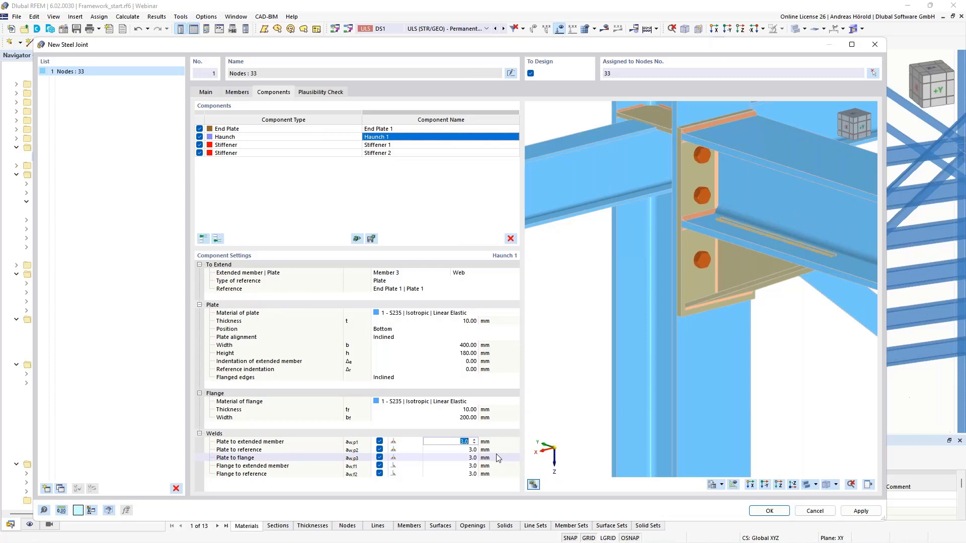
type("4")
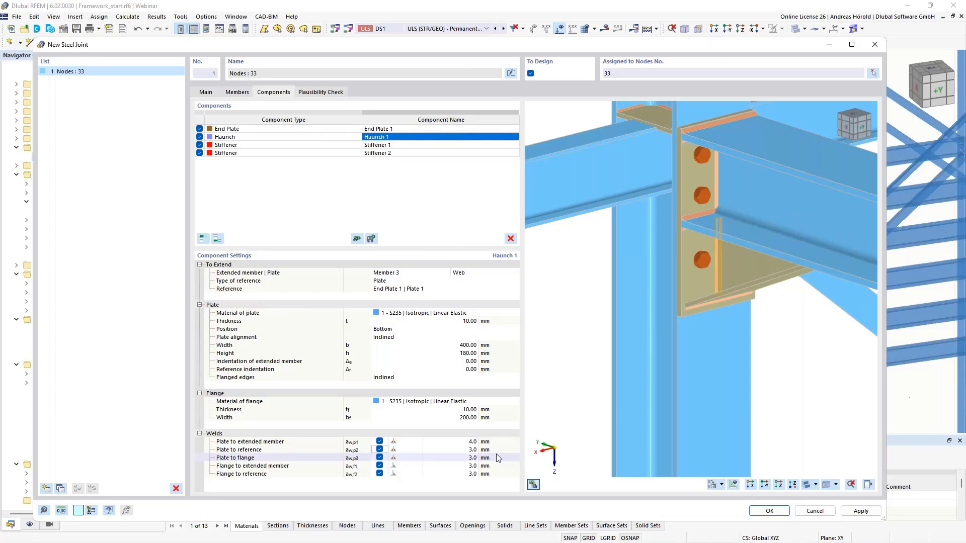
left_click(408, 442)
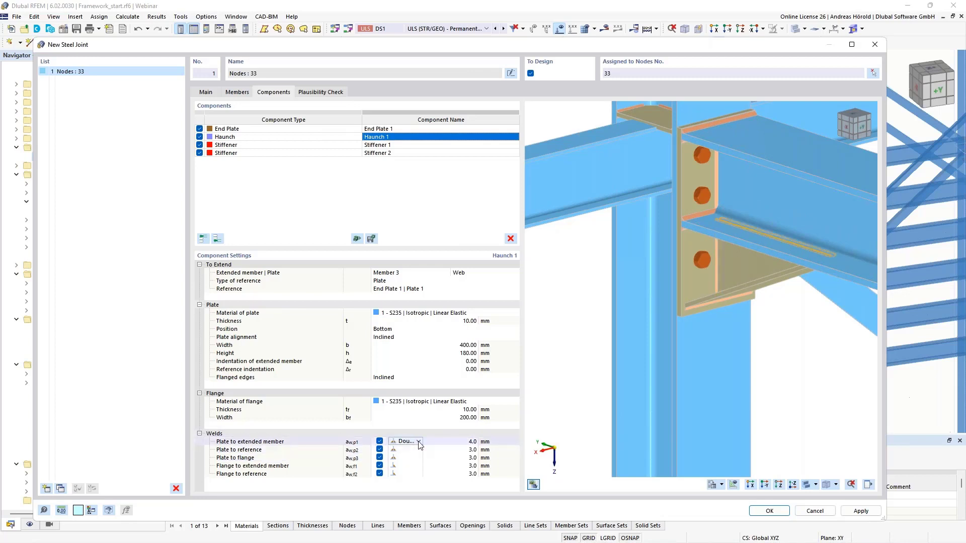
left_click(419, 442)
left_click(420, 445)
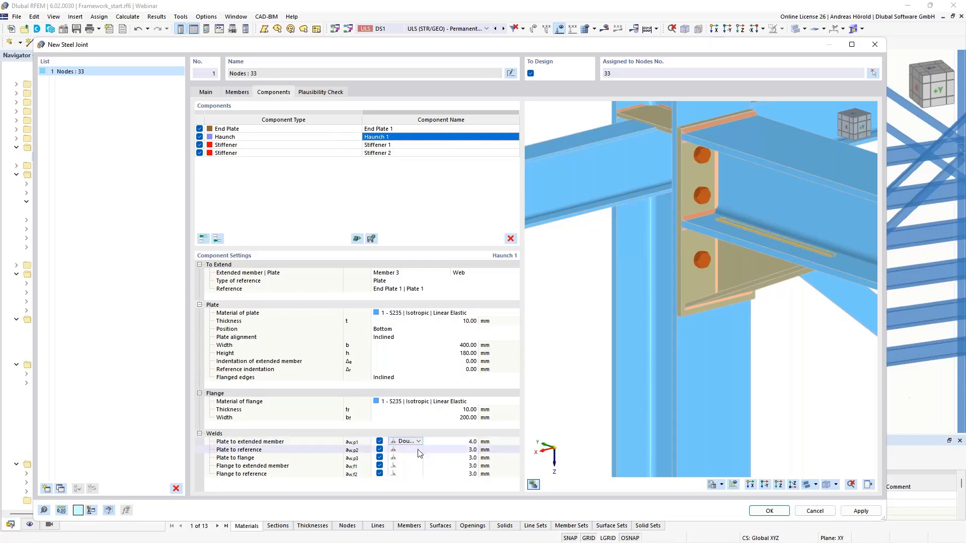
Step: Set the haunch's plate-to-reference and plate-to-flange welds to 4 mm each
left_click(471, 450)
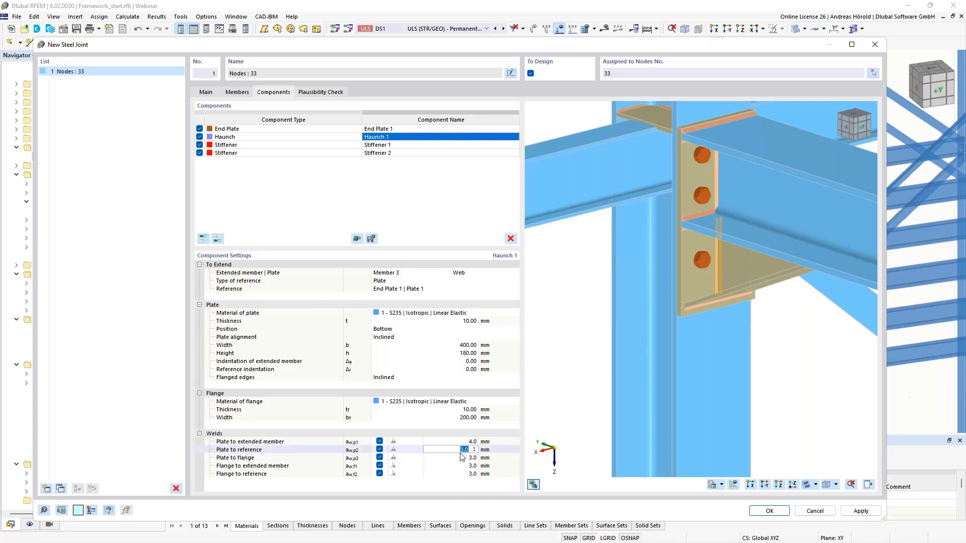
type("4")
key("Return")
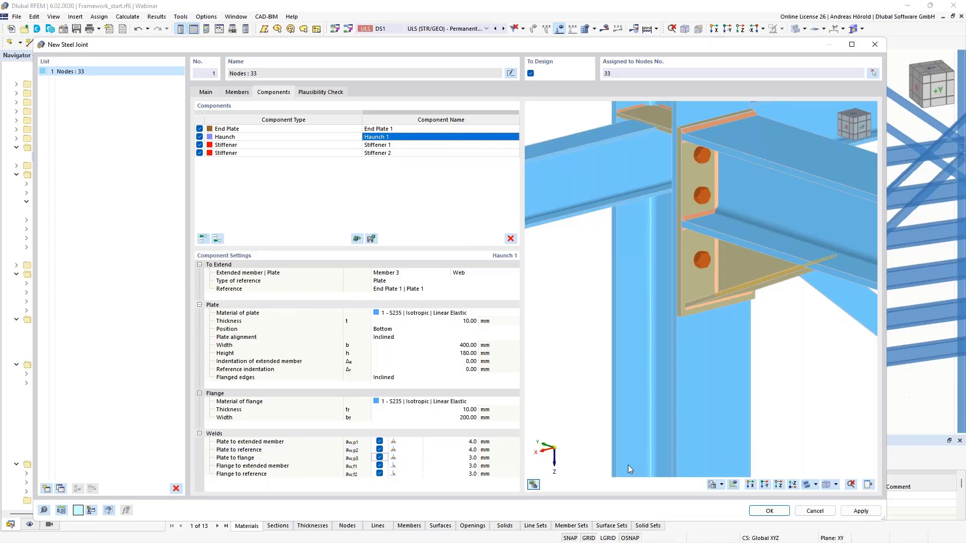
left_click(463, 458)
type("4")
key("Tab")
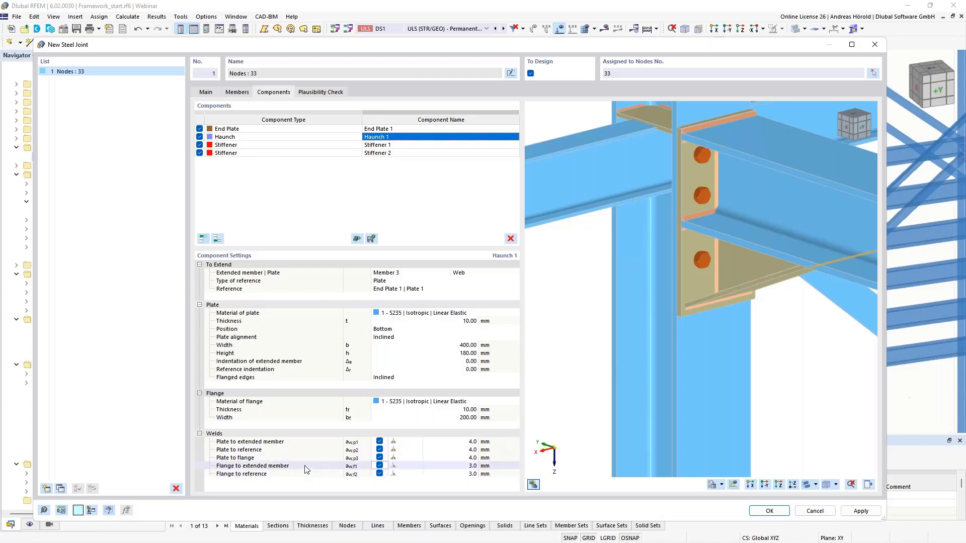
Step: Change the haunch's flange-to-extended-member weld to a butt weld on the rear side
left_click(413, 467)
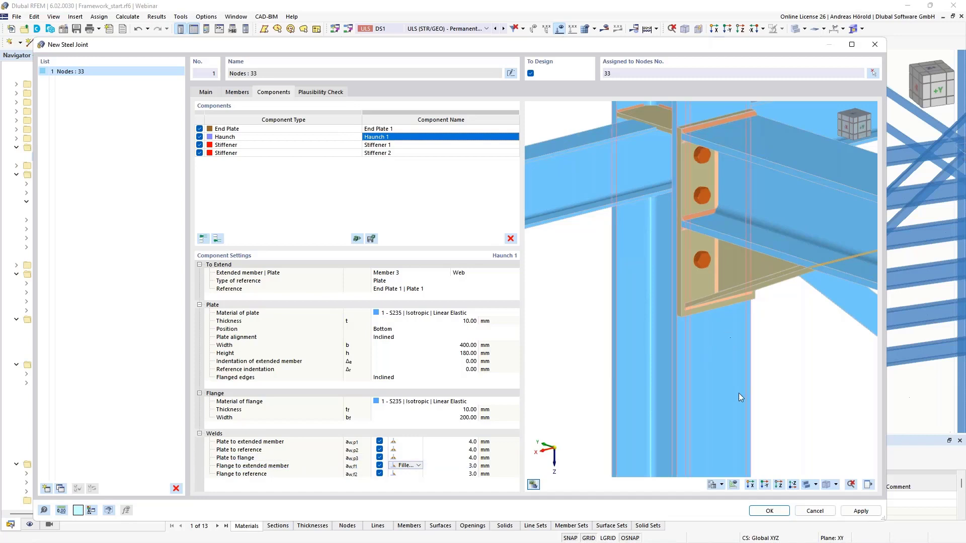
middle_click_drag(739, 394, 805, 369, "ctrl")
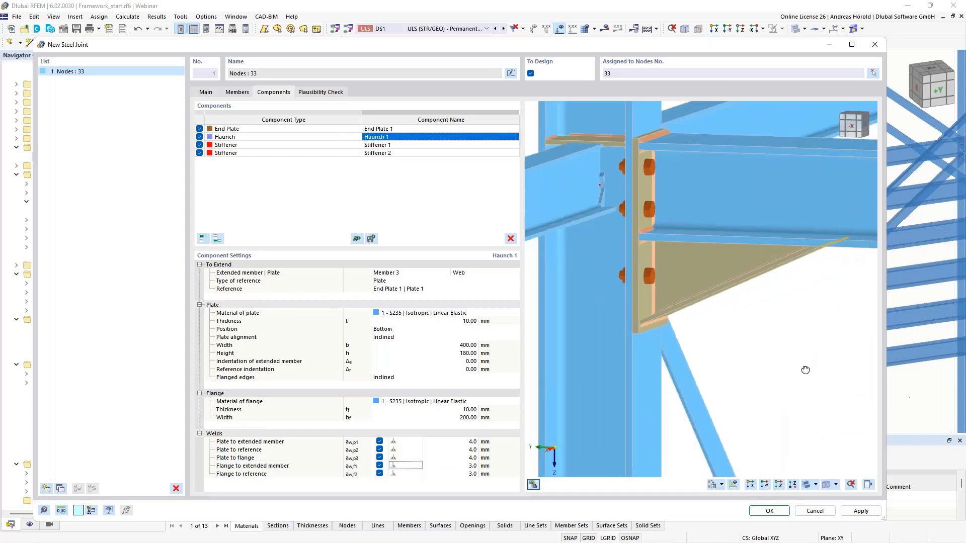
scroll(802, 322, "up", 5)
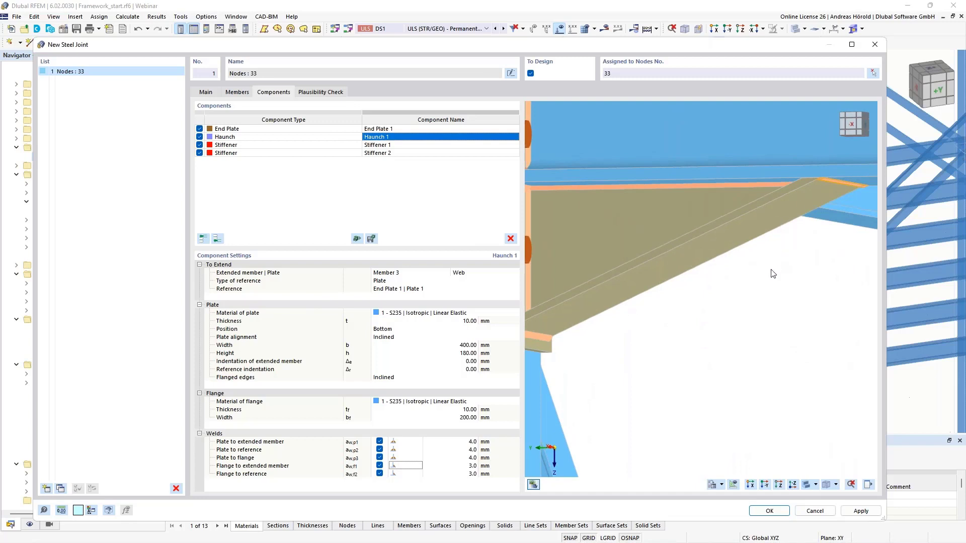
left_click(418, 469)
left_click(419, 466)
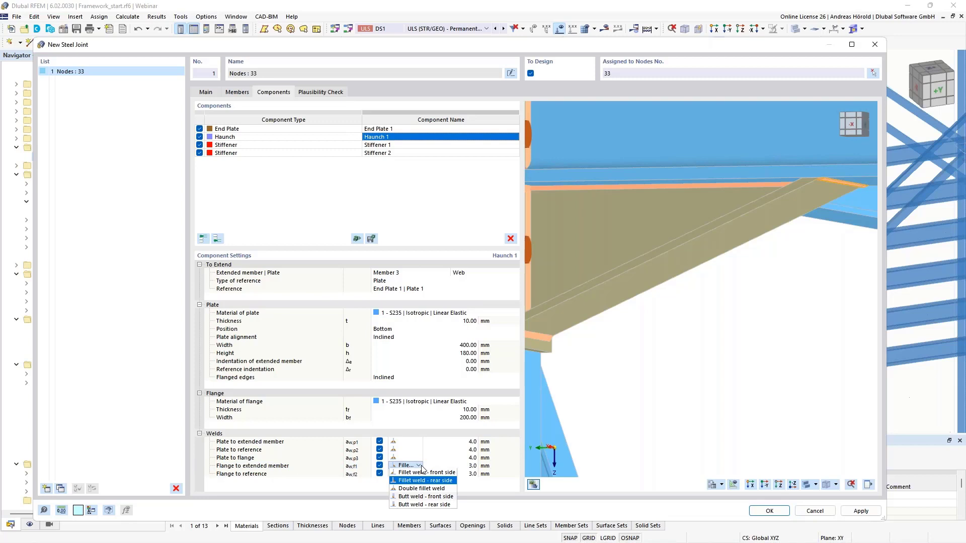
left_click(430, 504)
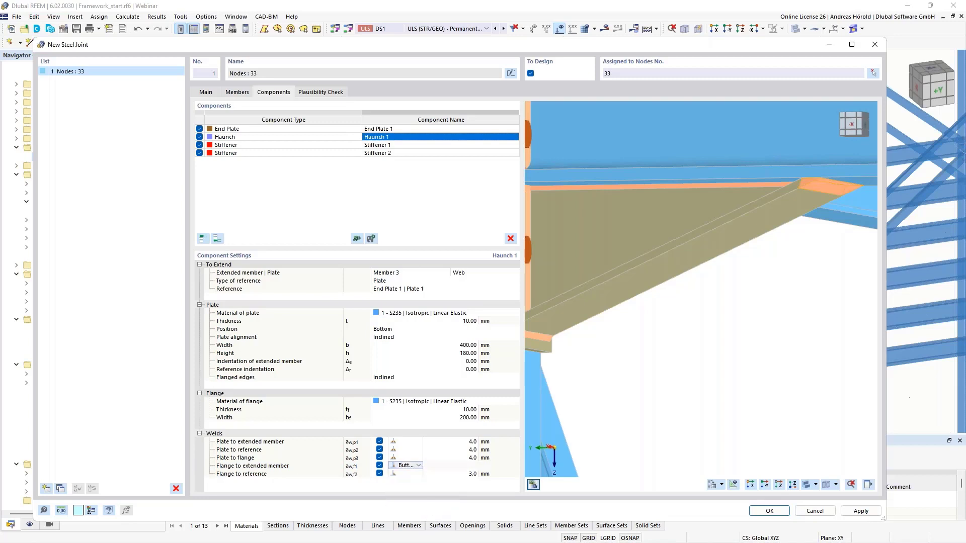
Step: Make the haunch's flange-to-reference weld a double fillet weld with a size of 5 mm
left_click(409, 474)
scroll(654, 401, "down", 3)
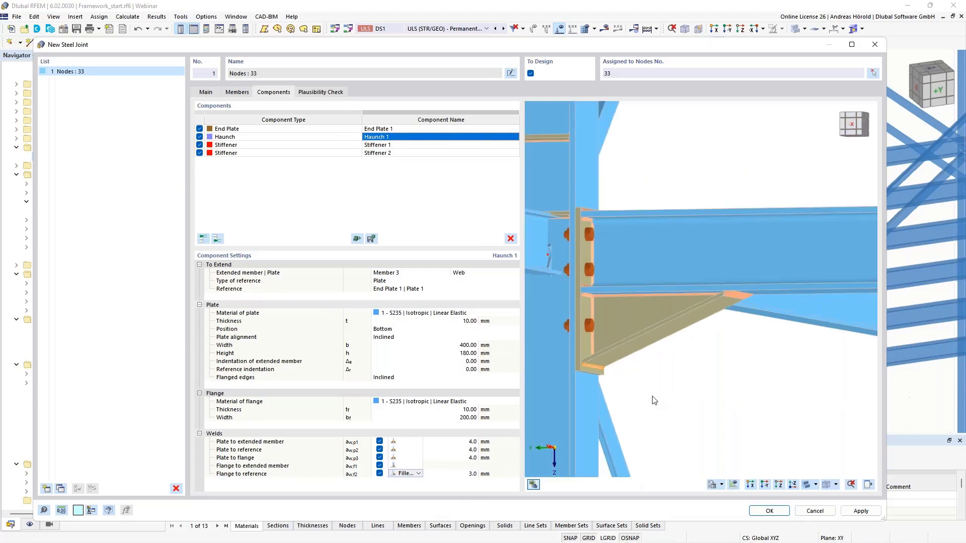
scroll(654, 401, "up", 2)
scroll(651, 394, "up", 2)
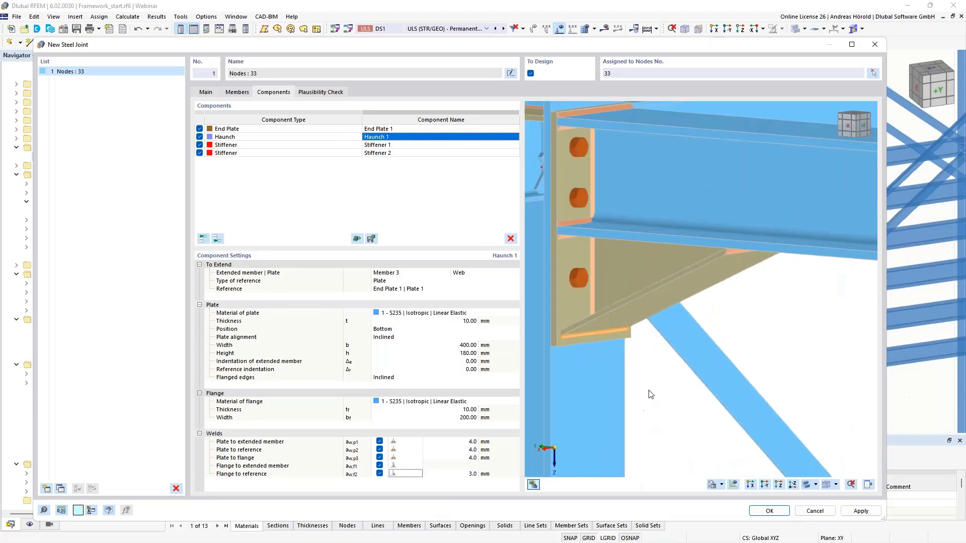
scroll(651, 394, "up", 3)
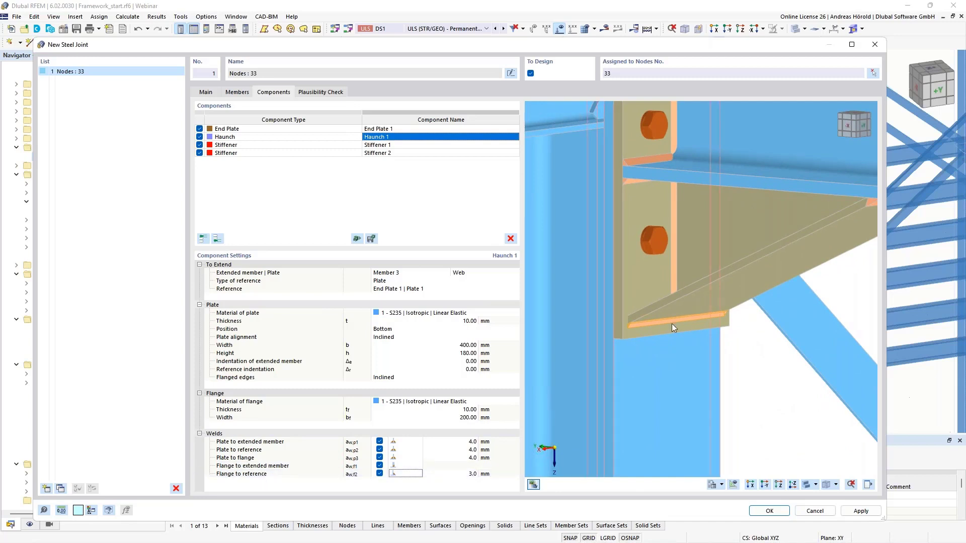
left_click(409, 476)
left_click(417, 475)
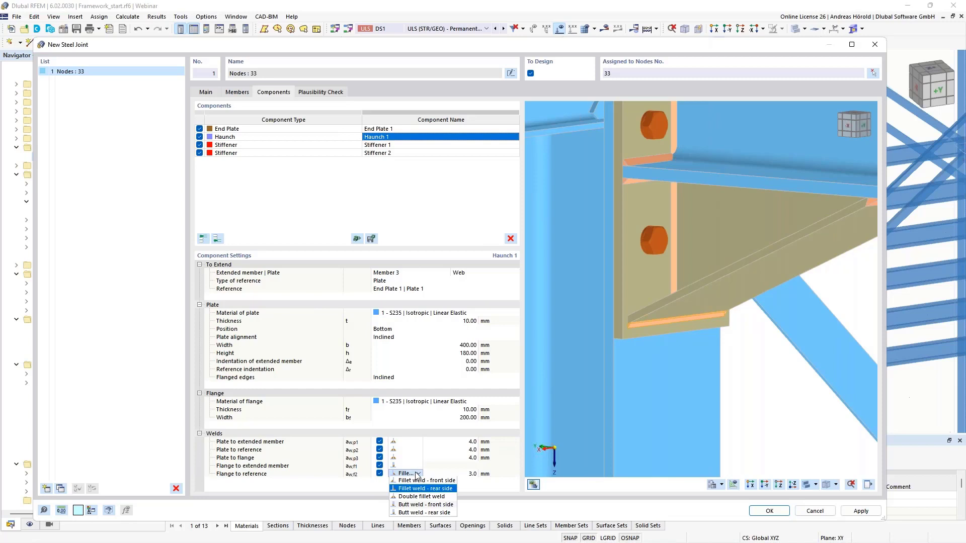
left_click(432, 497)
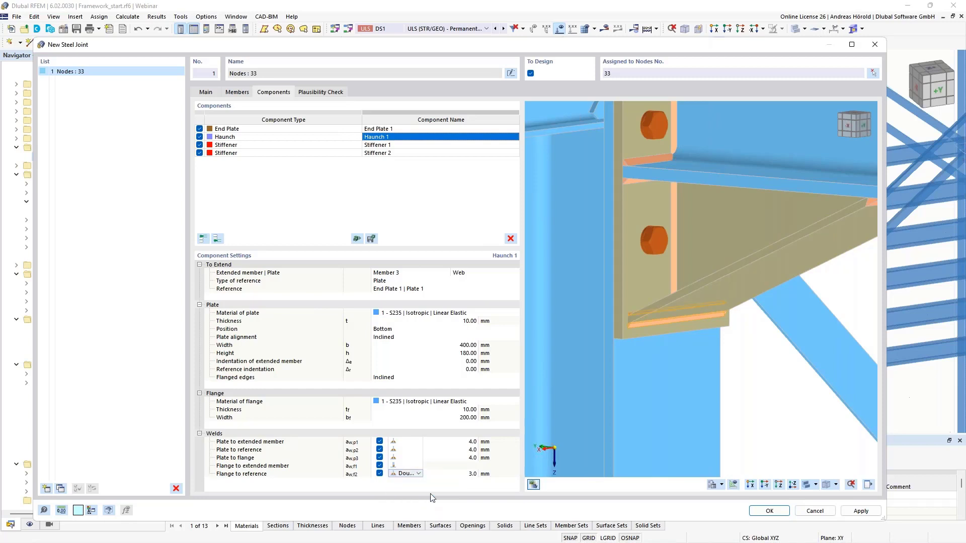
left_click(468, 474)
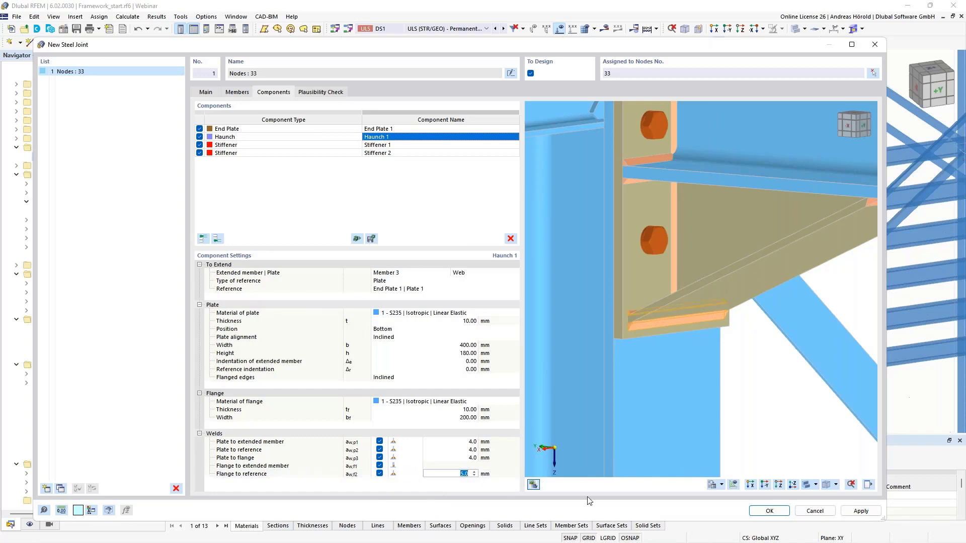
Step: Set the weld size of Stiffener 1 to 4 mm
scroll(640, 300, "down", 5)
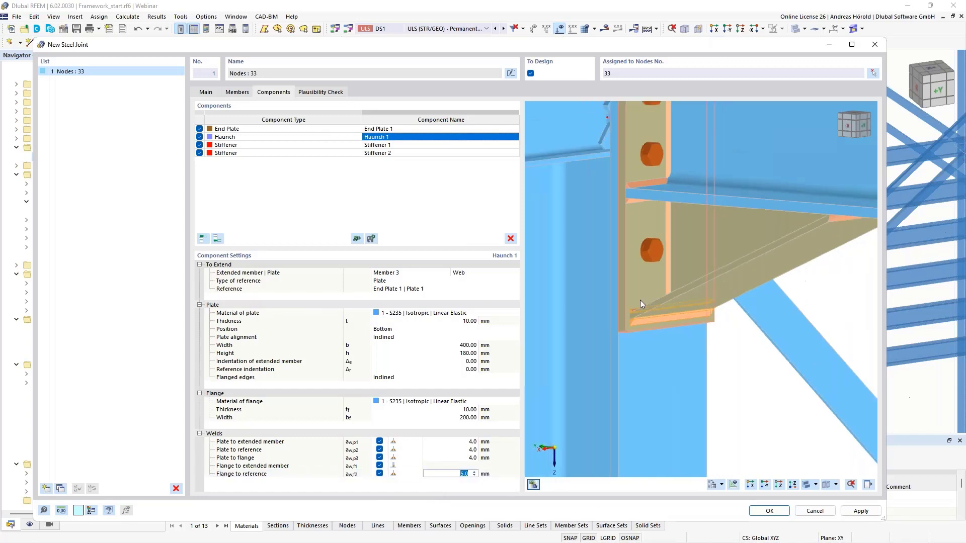
middle_click_drag(658, 310, 734, 361)
left_click(412, 146)
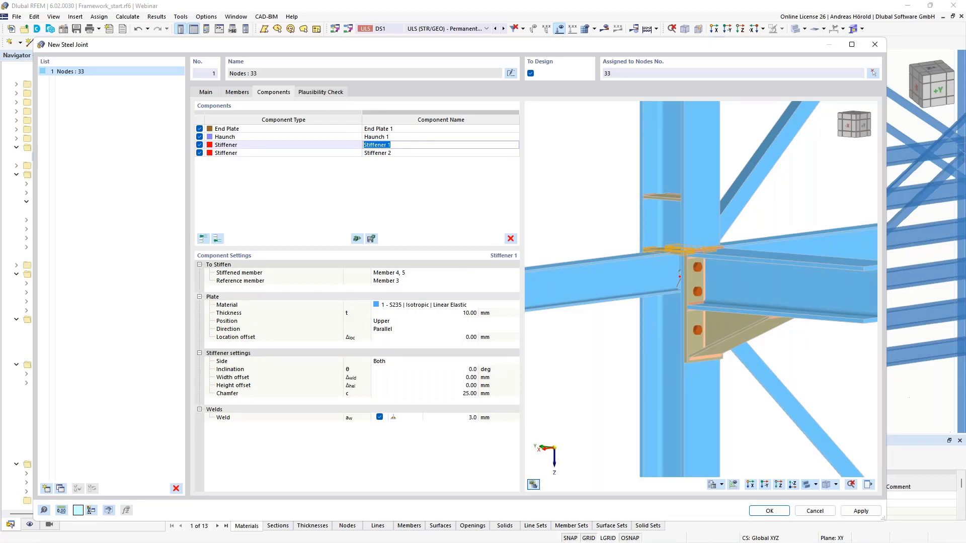
scroll(650, 264, "up", 2)
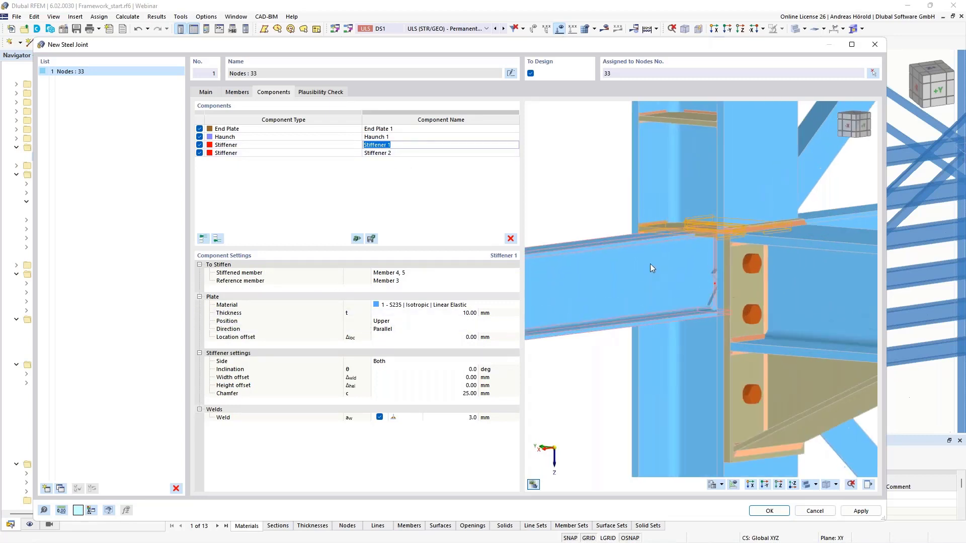
scroll(717, 240, "down", 1)
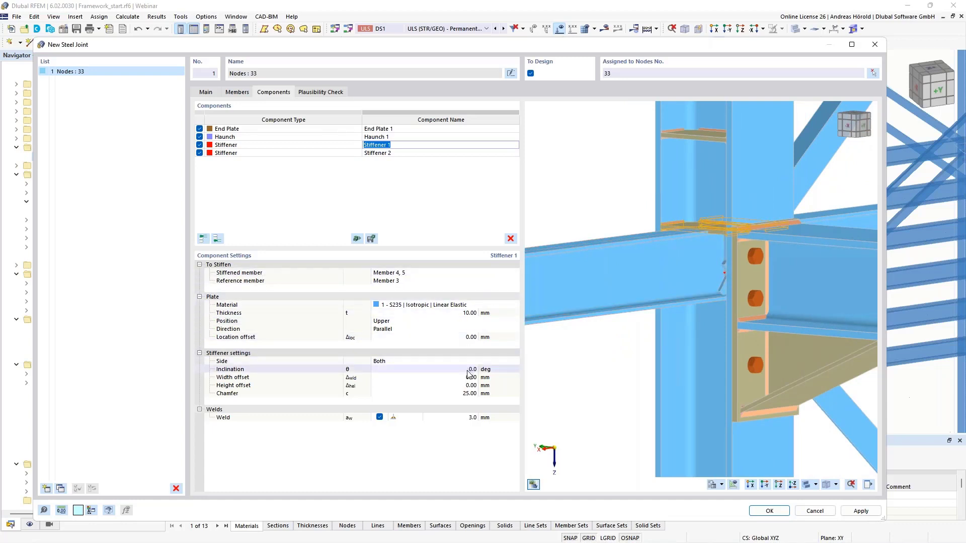
left_click(468, 418)
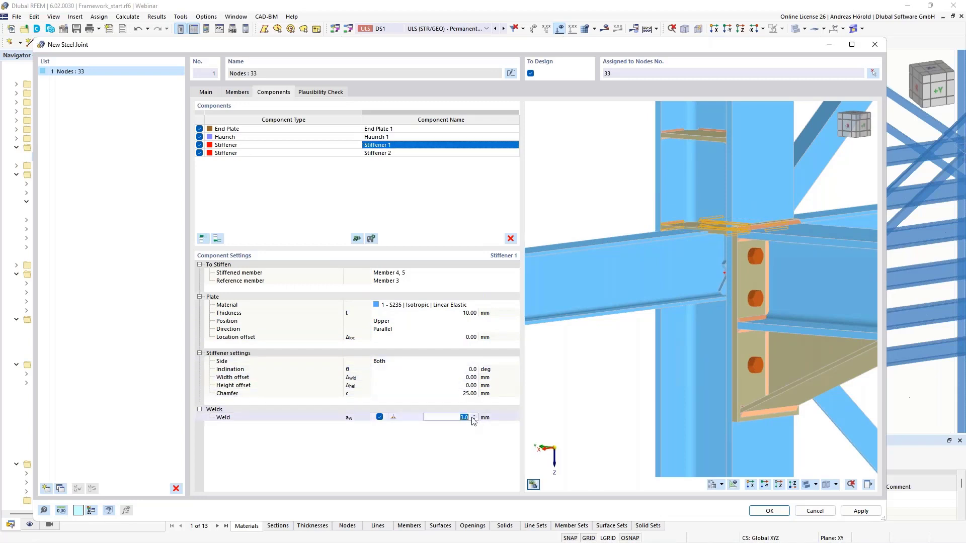
type("4")
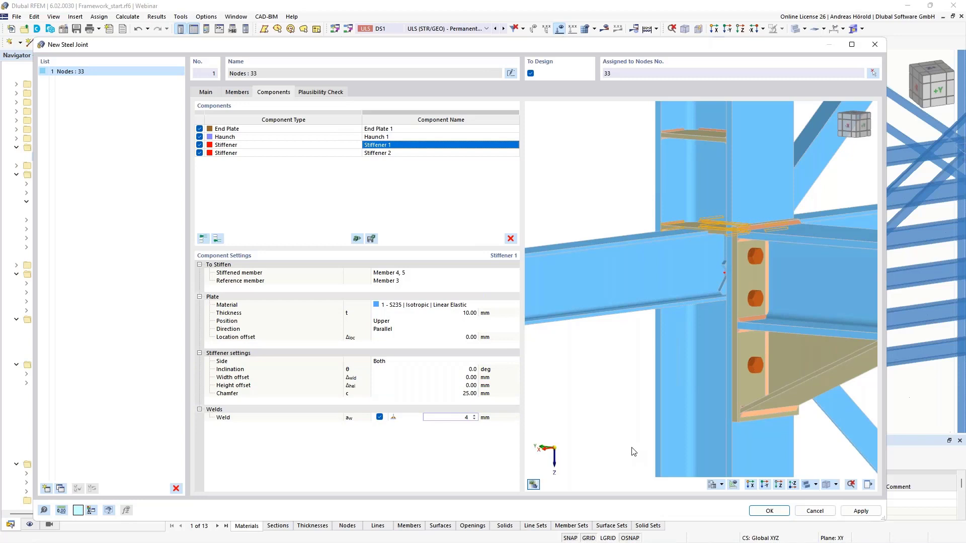
key("Return")
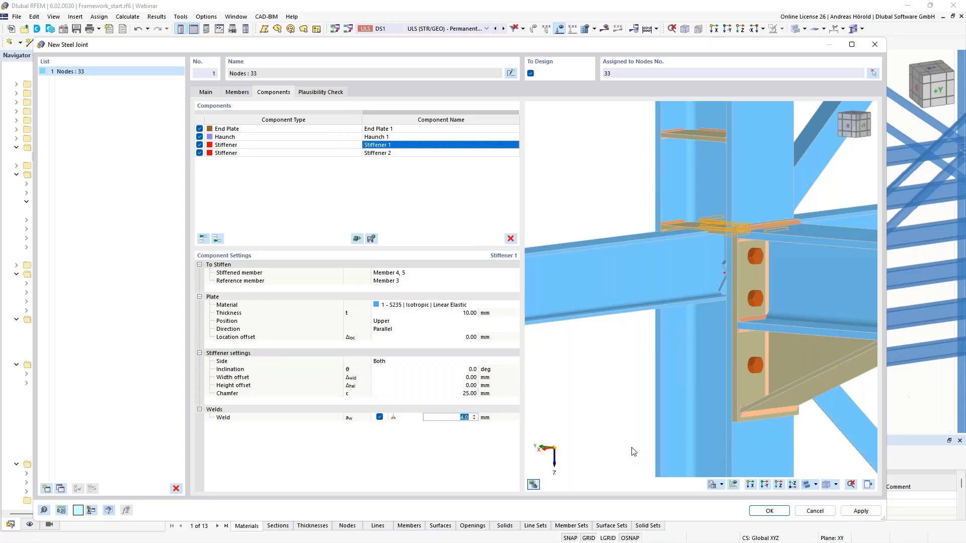
Step: Set the location offset of Stiffener 2 to -400 mm
left_click(427, 155)
left_click(427, 155)
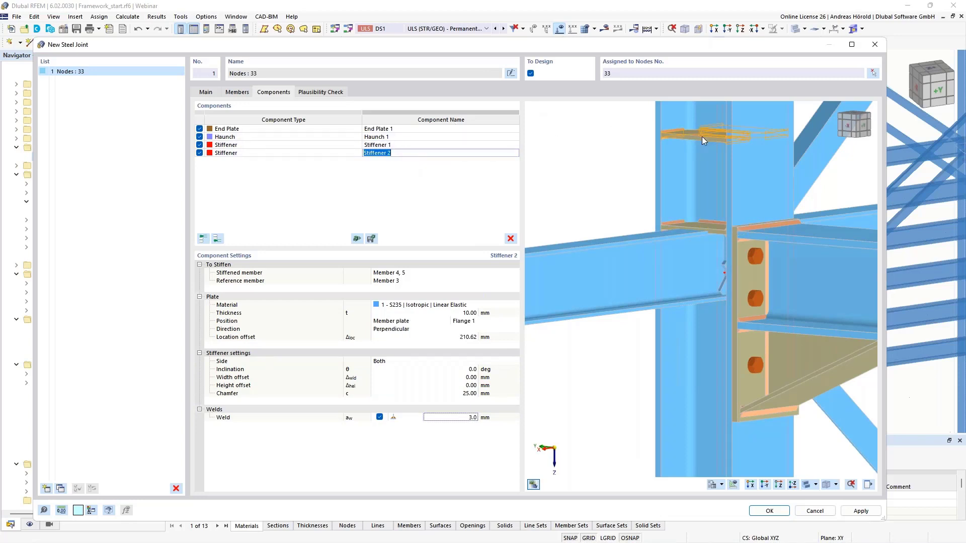
left_click(461, 337)
type("-400")
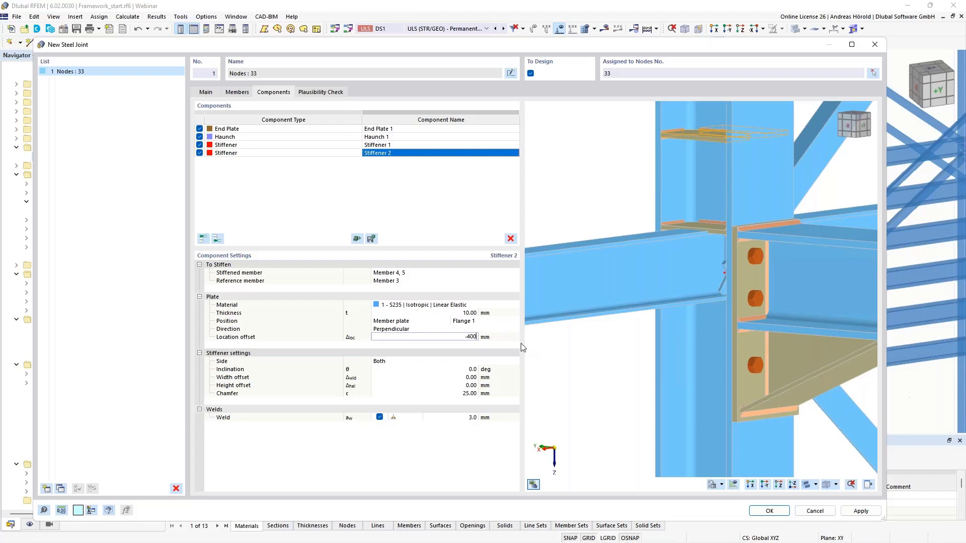
key("Return")
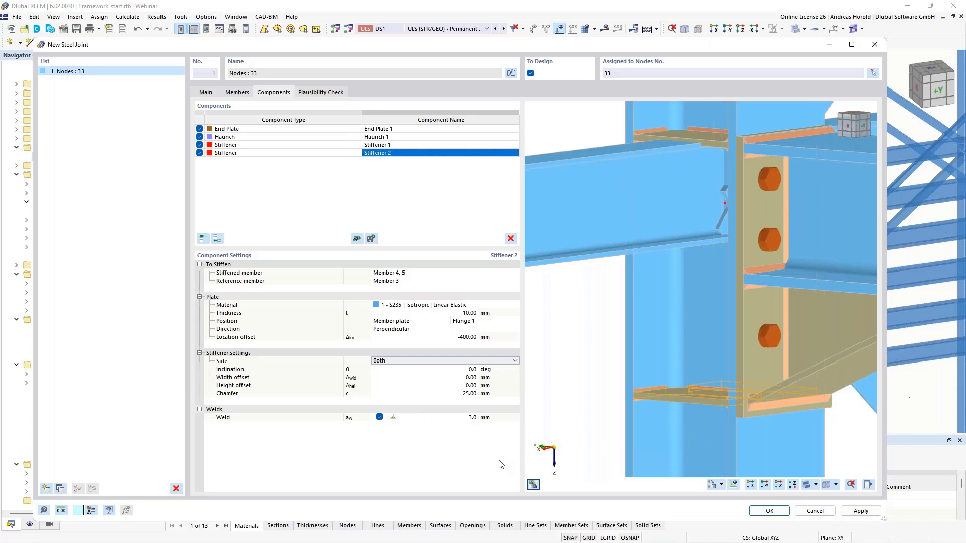
Step: Set the weld size of Stiffener 2 to 4 mm
left_click(455, 418)
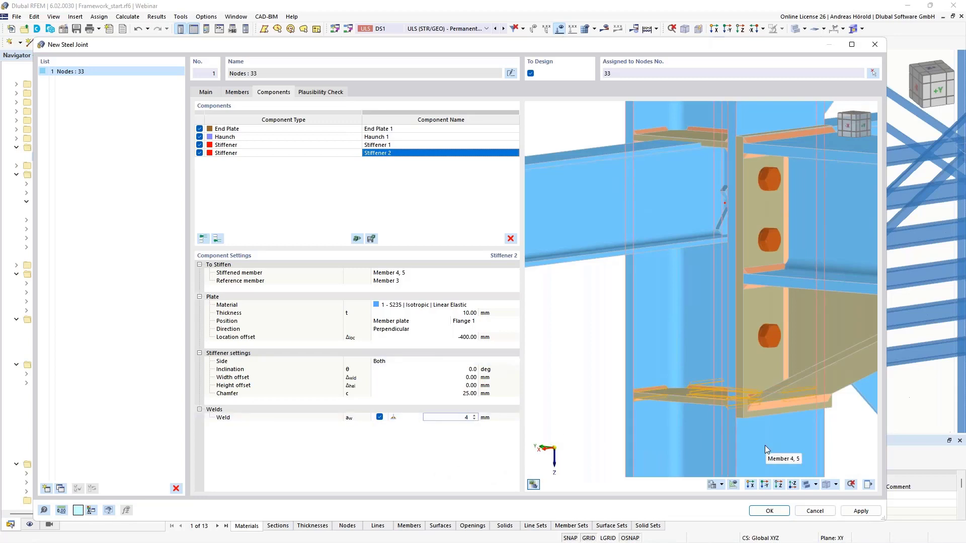
key("Up")
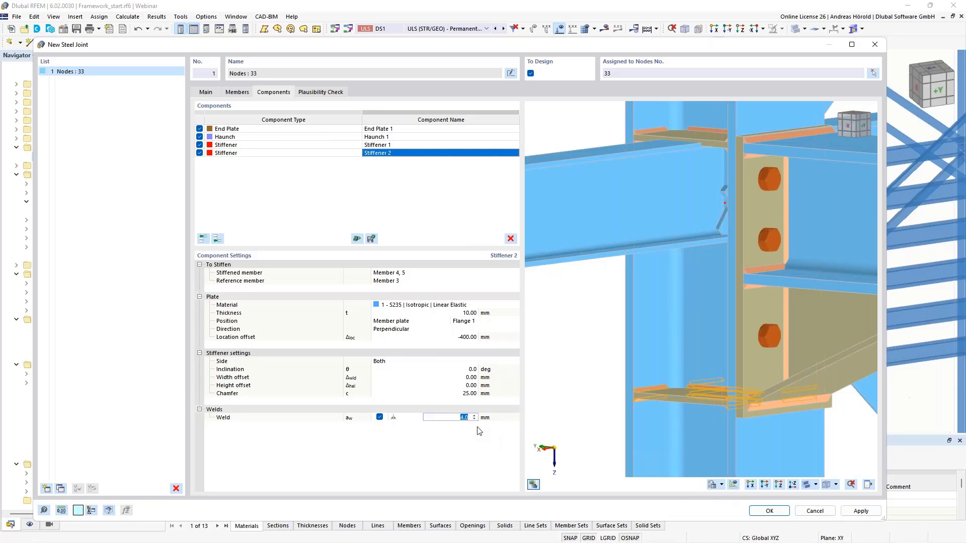
left_click(549, 385)
scroll(612, 385, "down", 2)
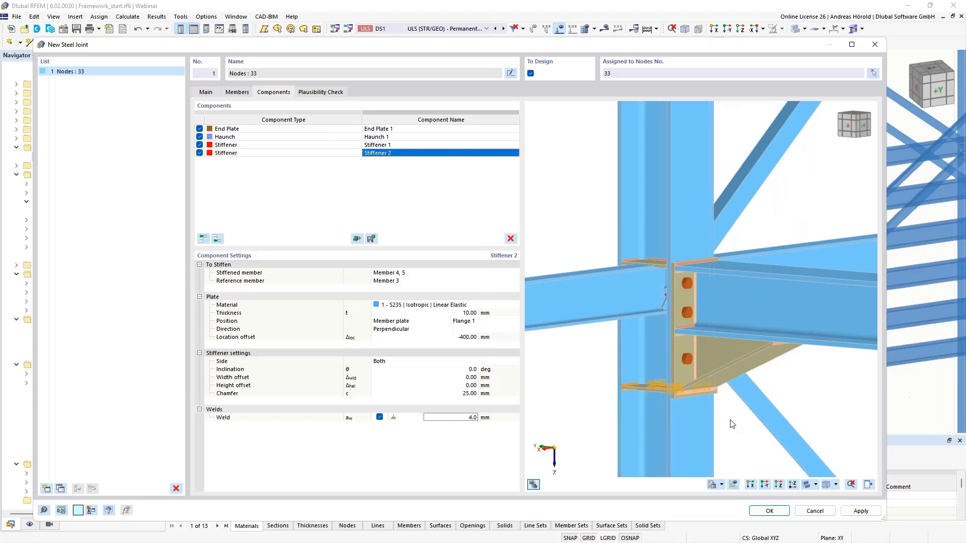
mouse_move(731, 426)
middle_mouse_down("ctrl")
mouse_move(735, 444)
mouse_move(740, 431)
mouse_move(617, 417)
mouse_move(730, 421)
middle_mouse_up("ctrl")
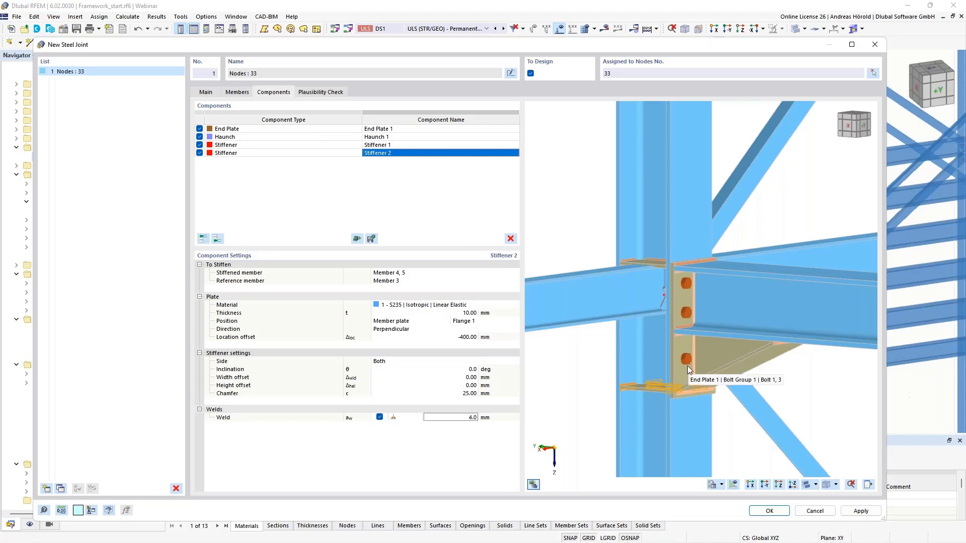
Step: Review the options for saving the joint's components as a template, and close them without saving
scroll(684, 369, "down", 5)
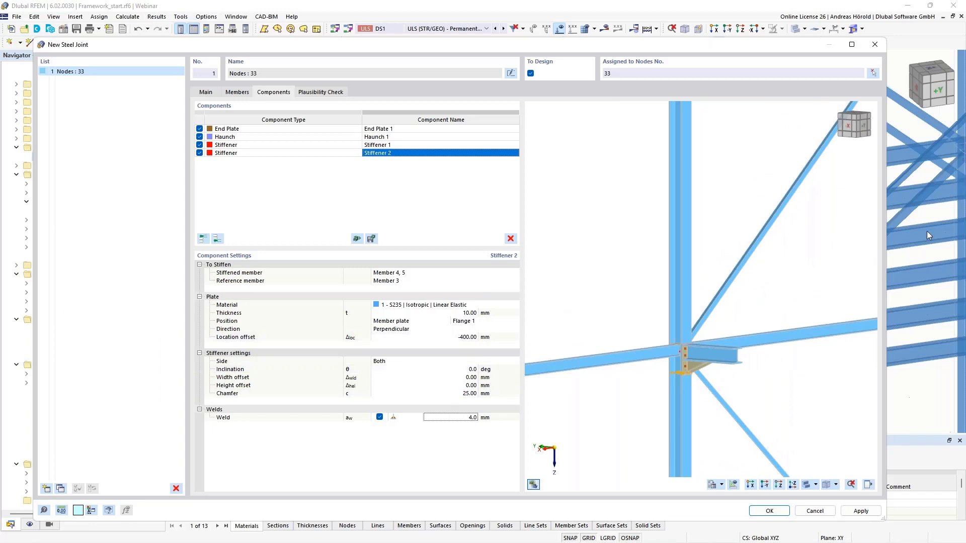
scroll(674, 365, "up", 5)
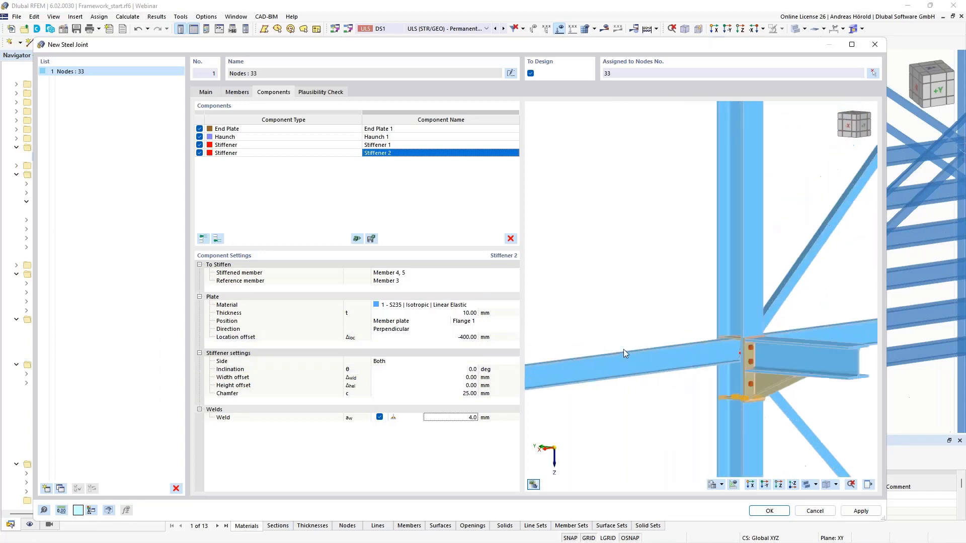
left_click(371, 239)
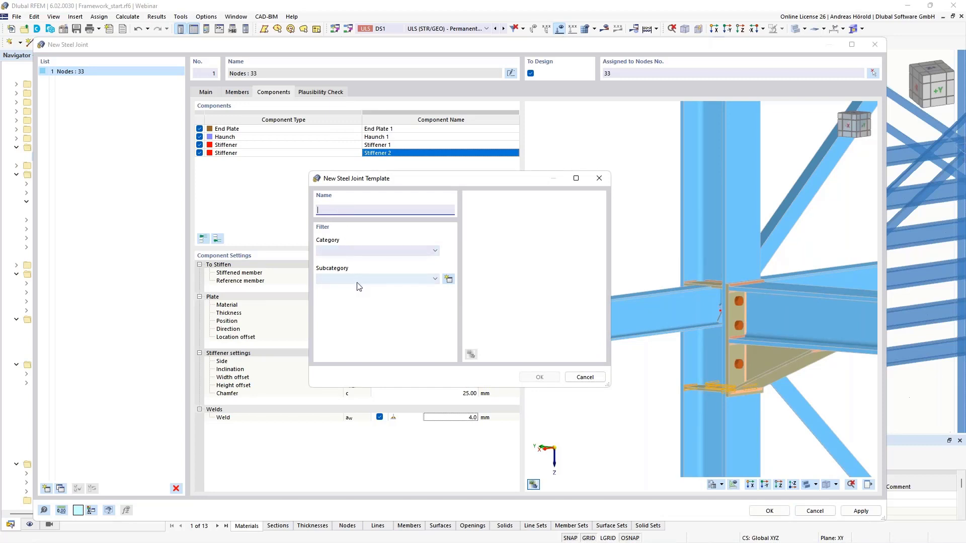
left_click(585, 377)
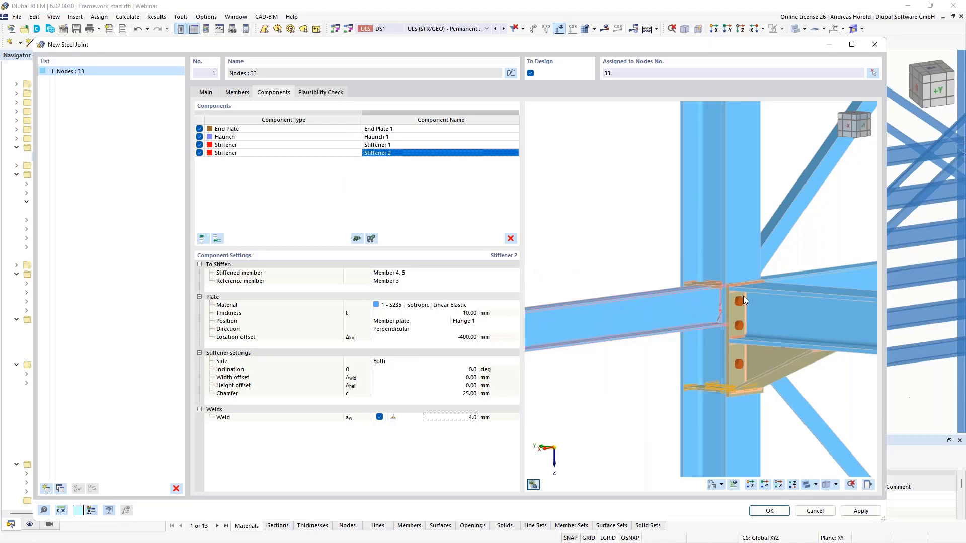
Step: Add a second end plate at the end of the component list and assign Member 1 as its first connected member
middle_click_drag(797, 369, 671, 379, "ctrl")
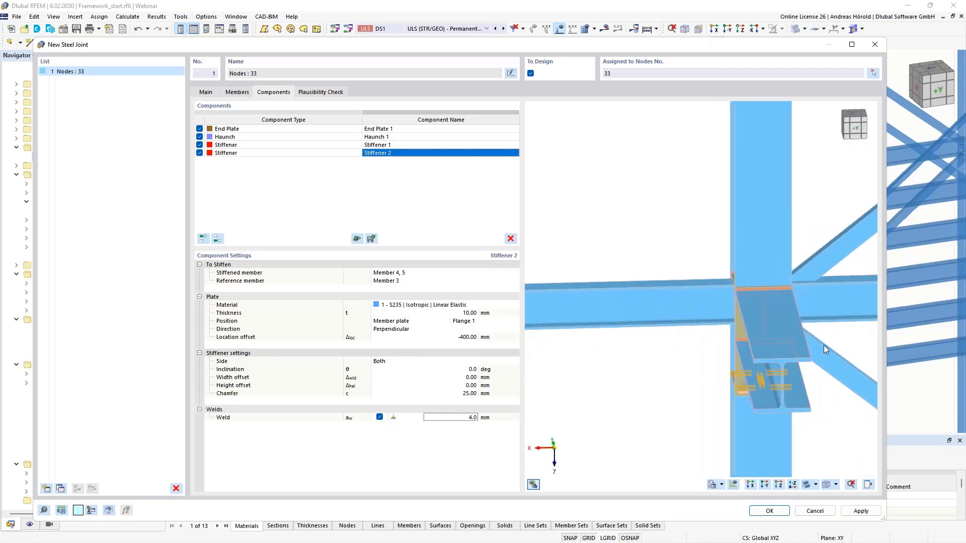
middle_click_drag(755, 345, 601, 356)
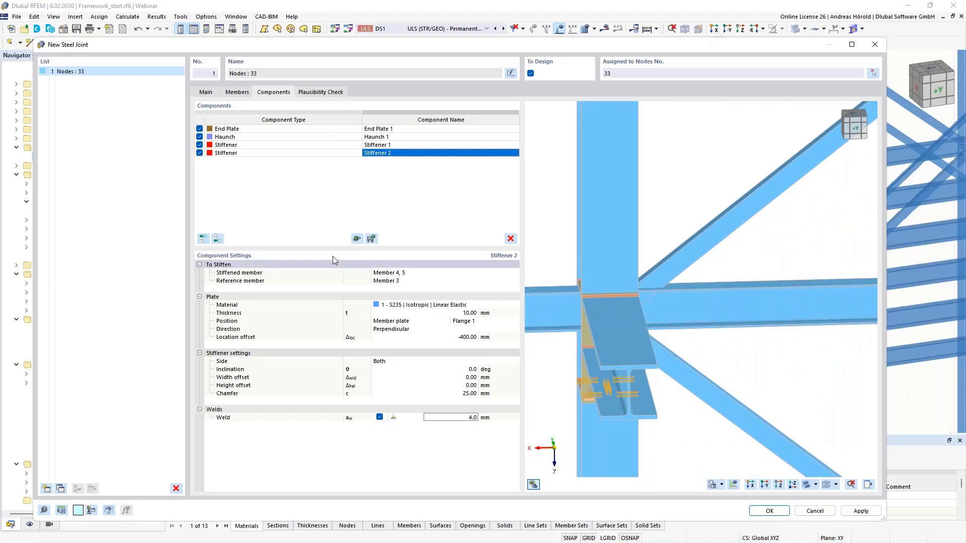
left_click(217, 239)
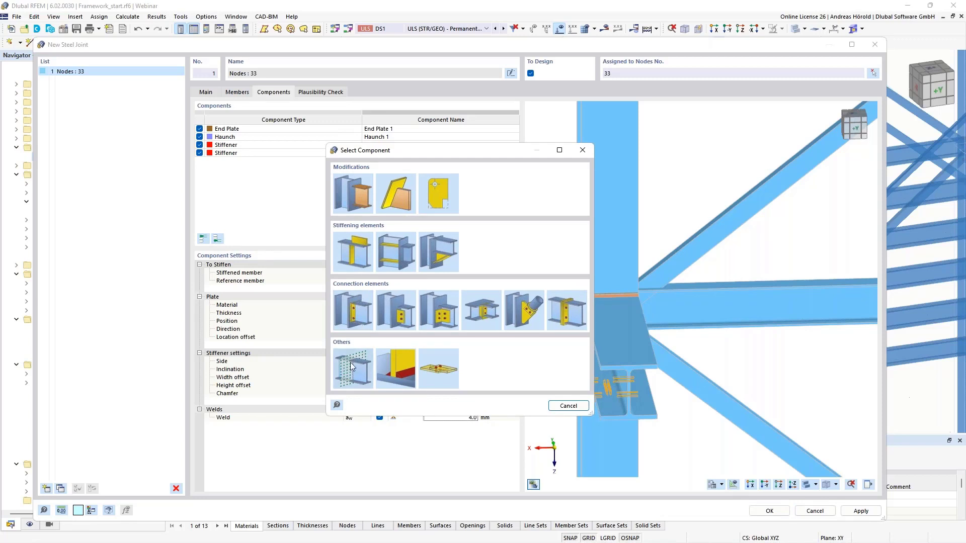
left_click(355, 312)
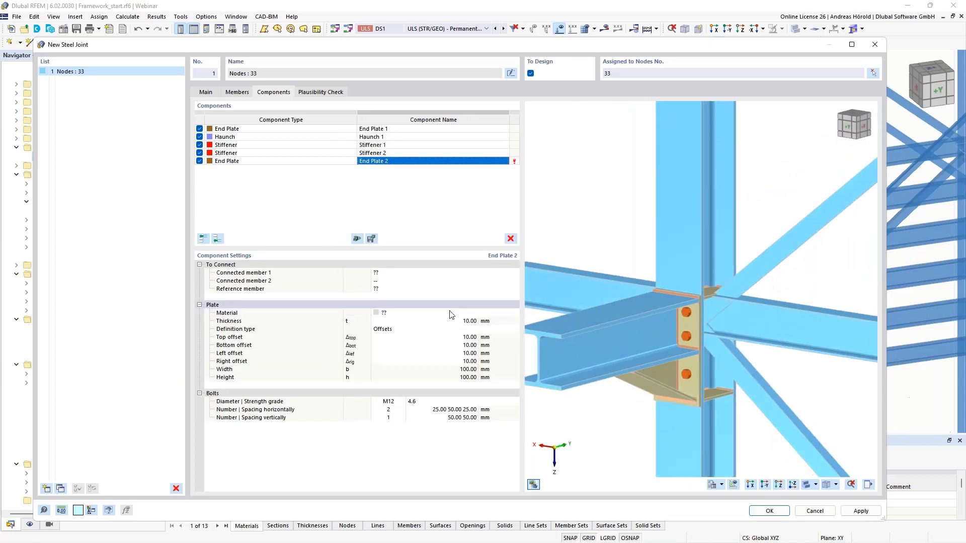
left_click(381, 272)
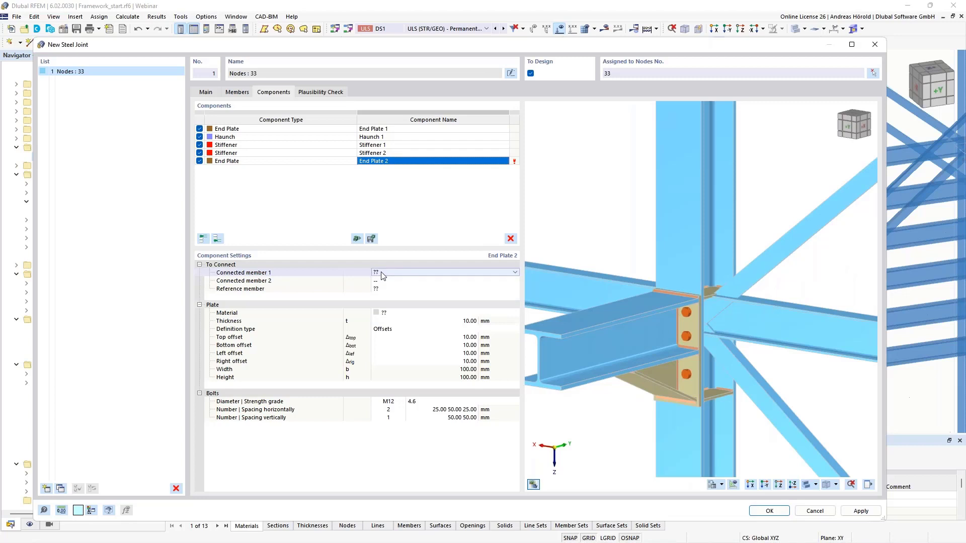
left_click(412, 274)
left_click(414, 291)
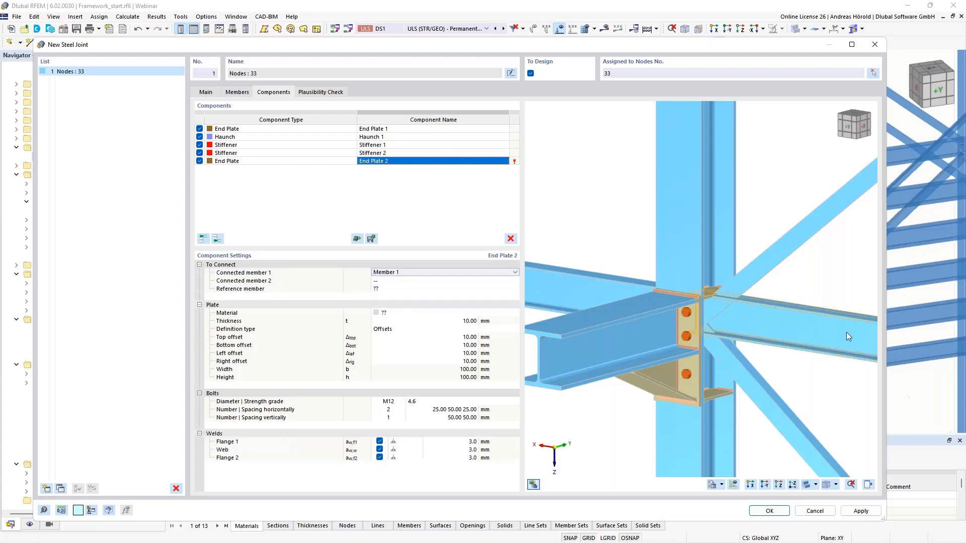
Step: Assign Member 6 as the second connected member of End Plate 2
scroll(792, 339, "up", 3)
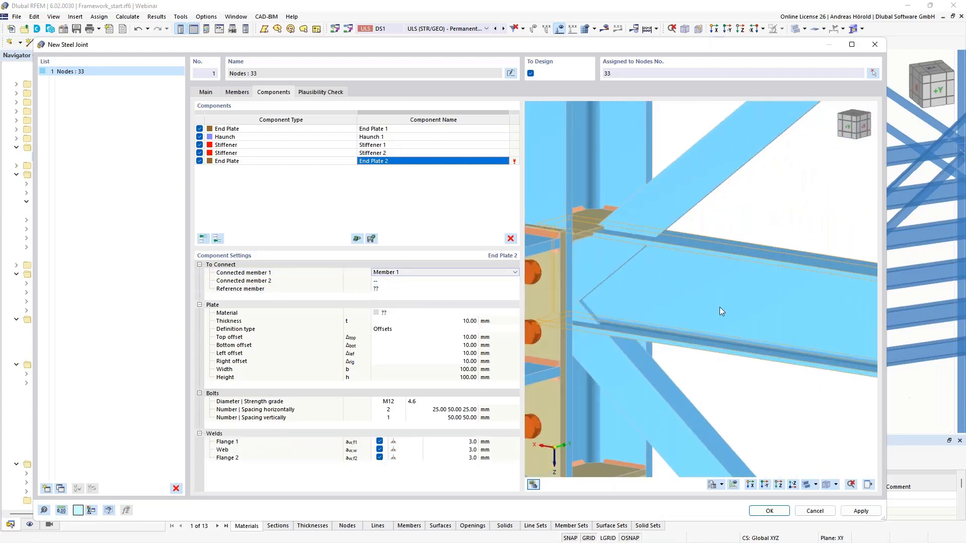
scroll(723, 313, "down", 3)
middle_click_drag(752, 348, 710, 338, "ctrl")
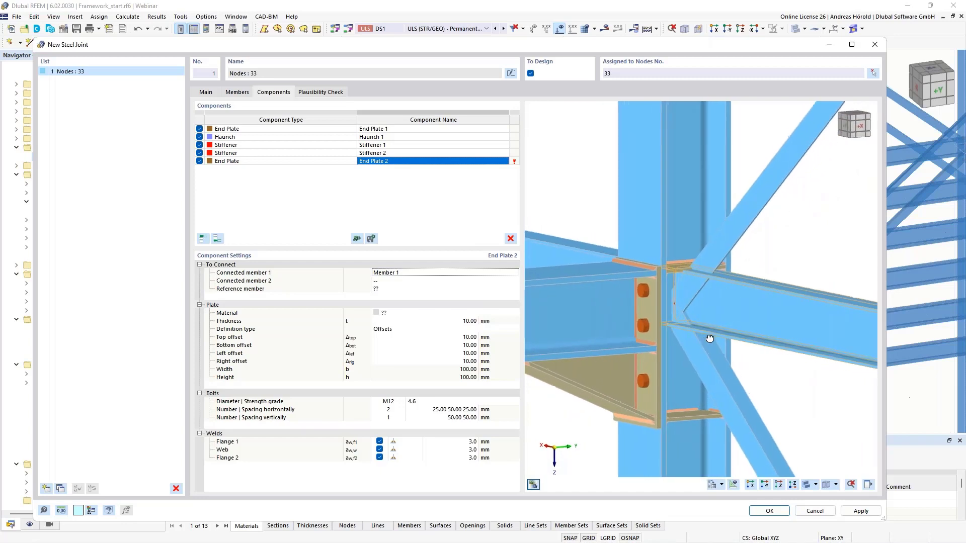
left_click(399, 280)
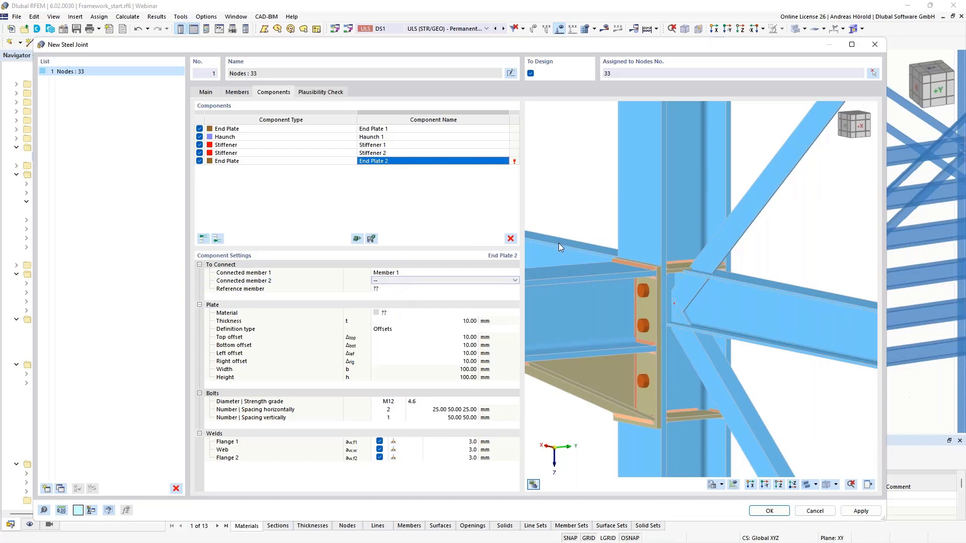
left_click(513, 280)
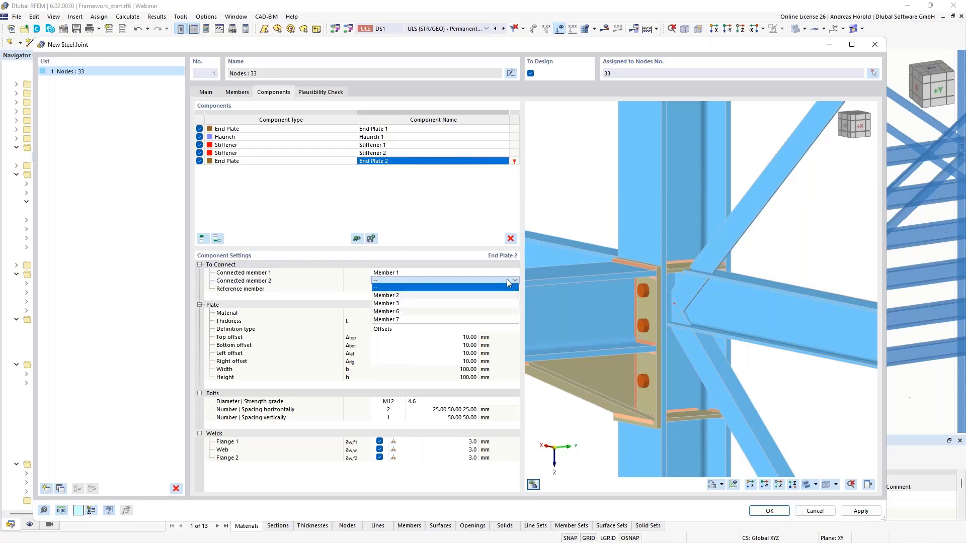
left_click(445, 311)
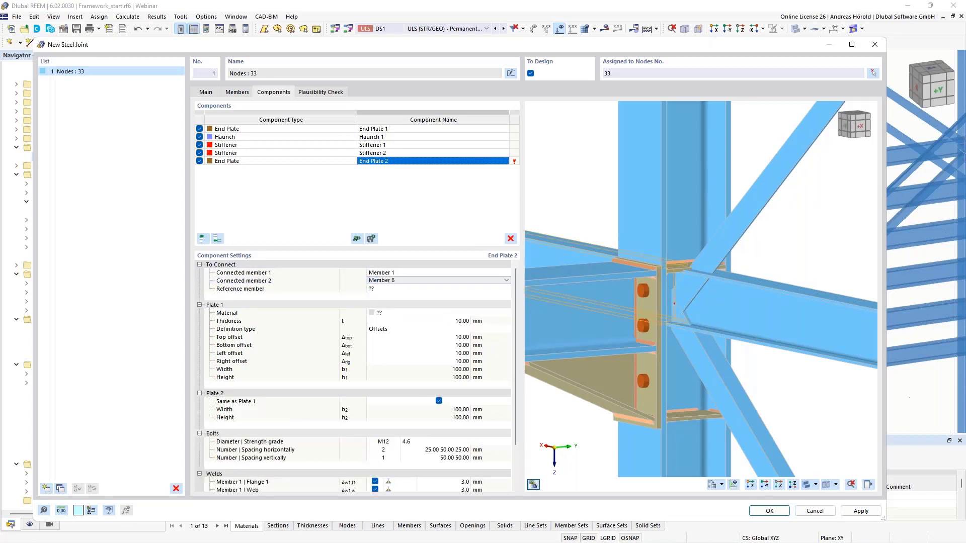
Step: Set the reference member of End Plate 2 to Member 4, 5
left_click(409, 290)
left_click(408, 291)
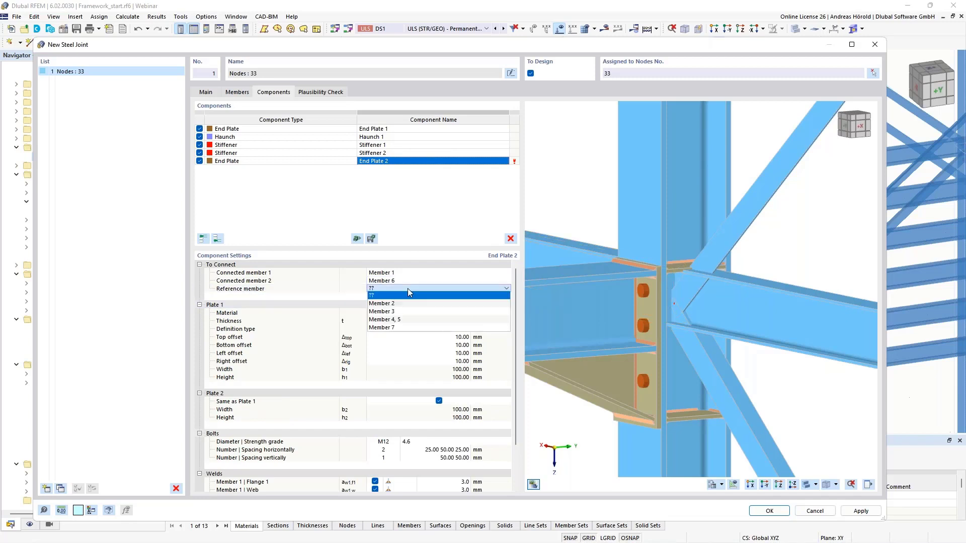
left_click(414, 320)
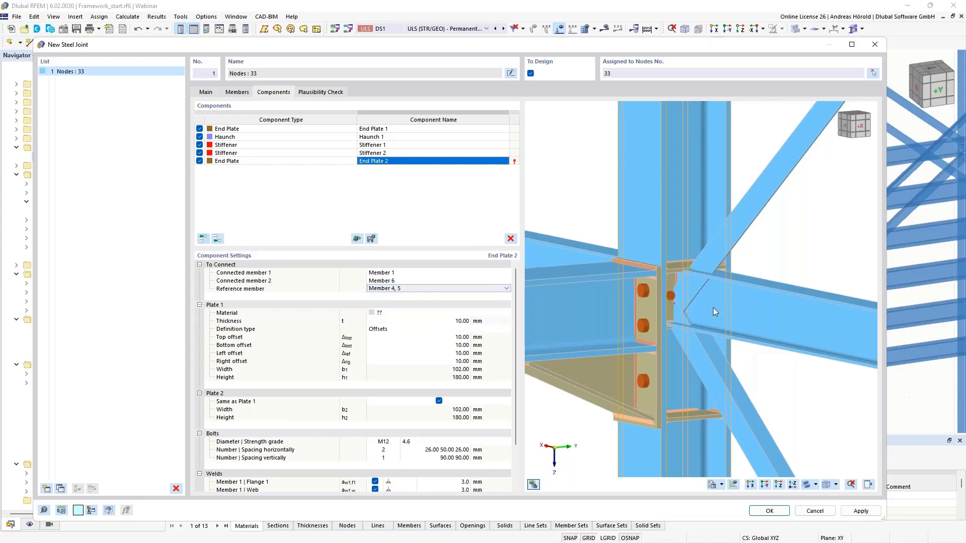
Step: Assign the material 1 - S235 | Isotropic | Linear Elastic to Plate 1 of End Plate 2
scroll(710, 302, "up", 5)
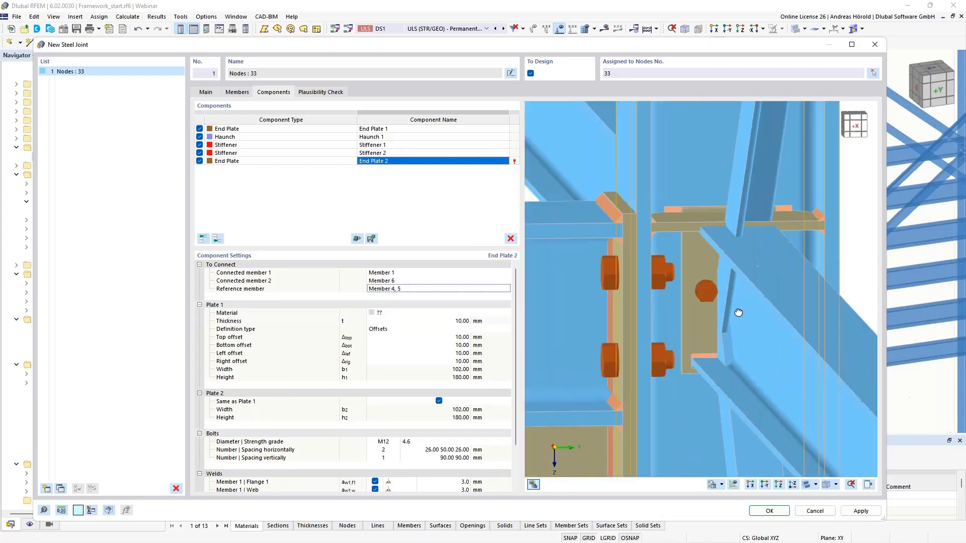
middle_click_drag(738, 312, 757, 303, "ctrl")
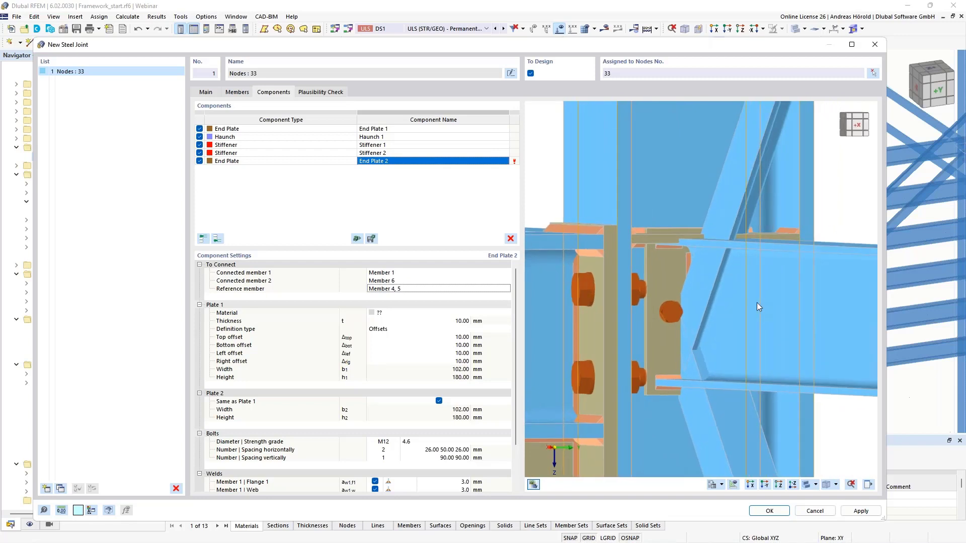
left_click(424, 313)
left_click(424, 314)
left_click(423, 320)
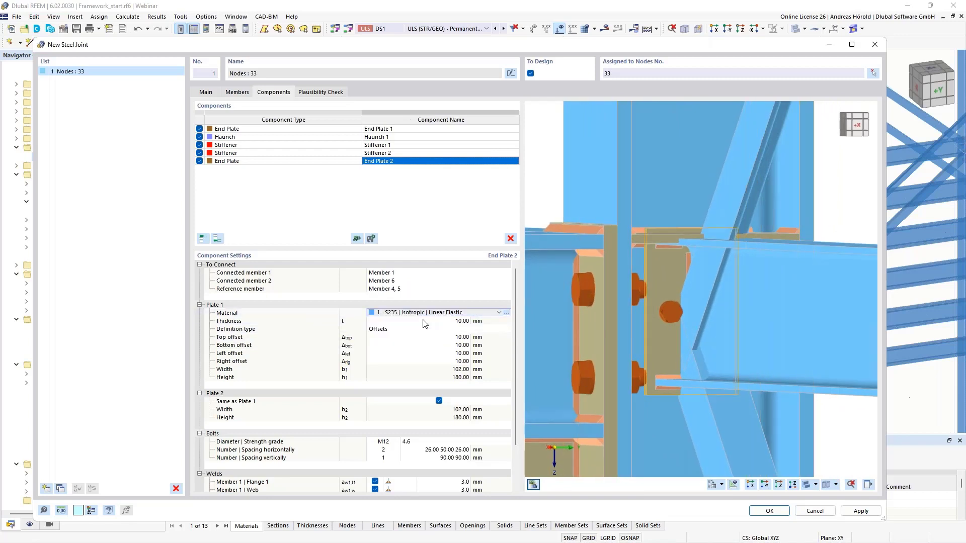
Step: Set the top offset of End Plate 2's first plate to -20 mm
left_click(455, 338)
left_click(456, 338)
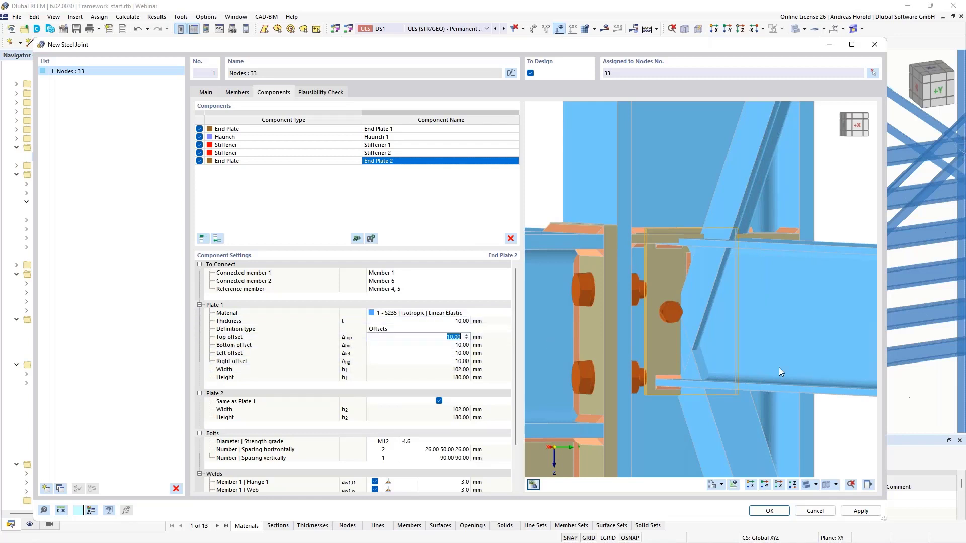
type("-20")
key("Tab")
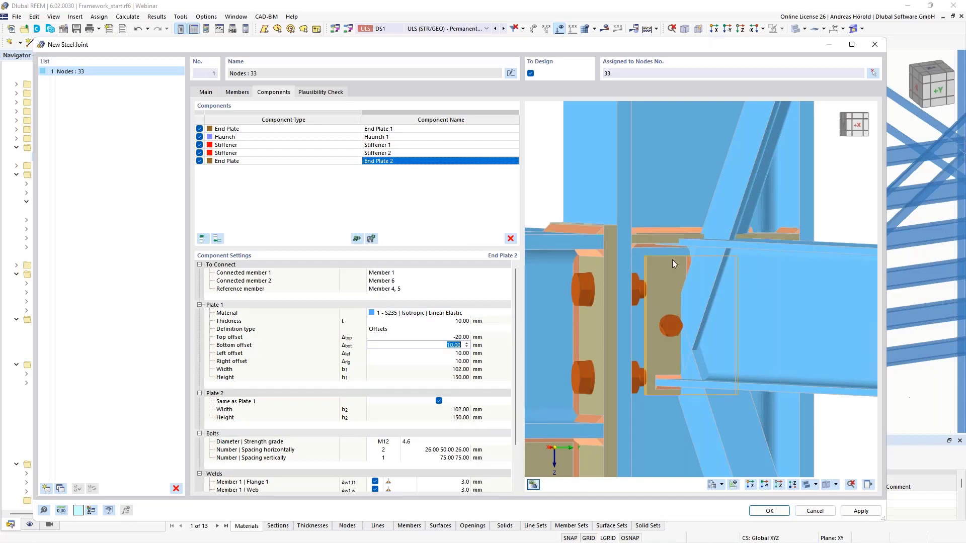
Step: Set the bottom offset of End Plate 2's first plate to -20 mm
scroll(677, 256, "up", 4)
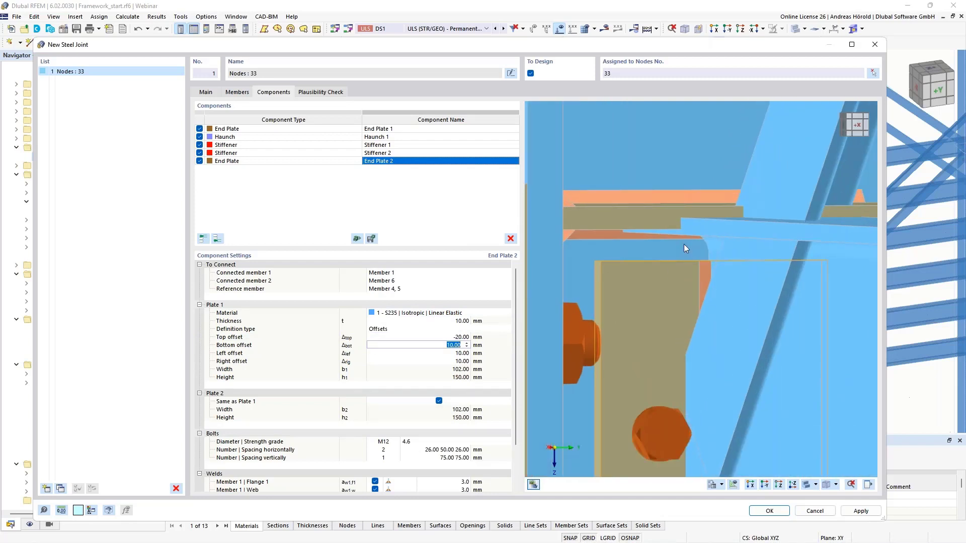
scroll(653, 290, "down", 3)
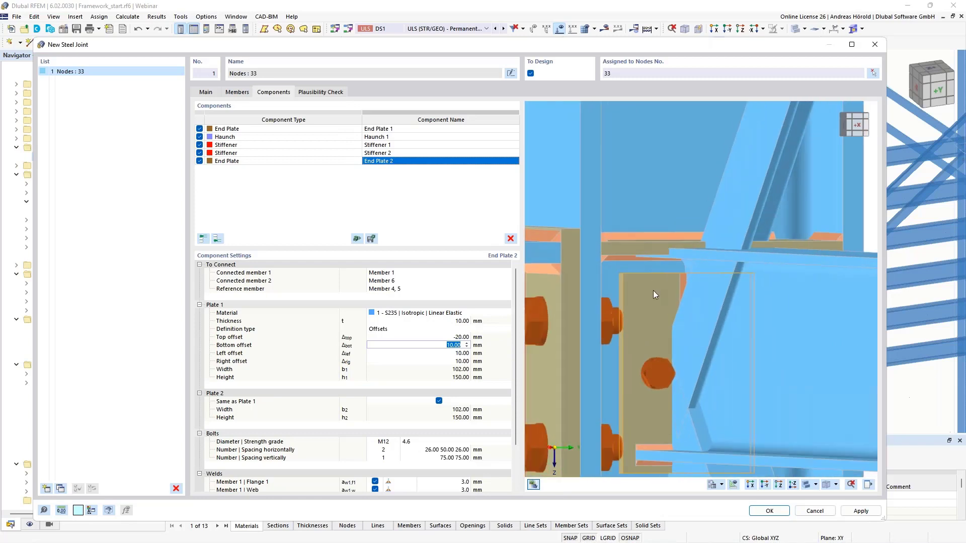
middle_click_drag(659, 383, 675, 273)
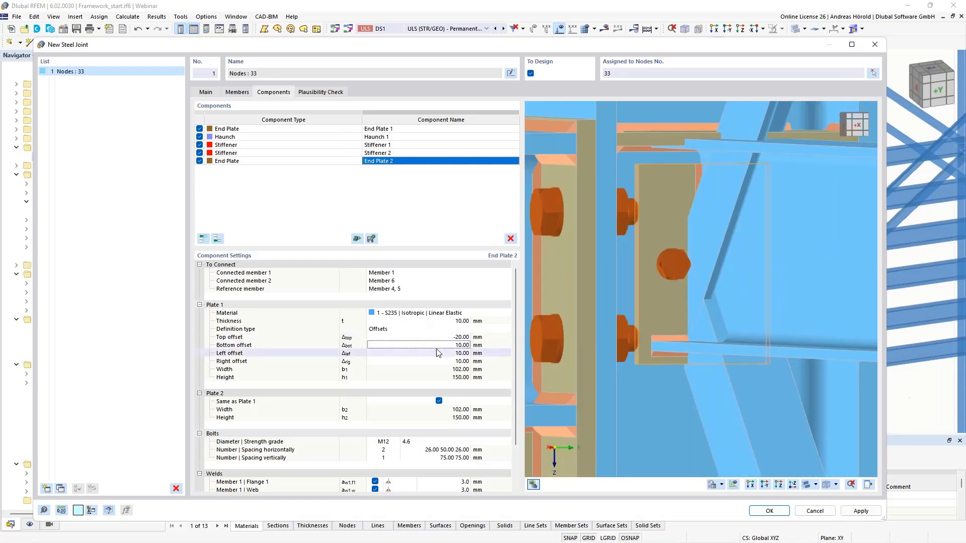
left_click(457, 346)
type("-20")
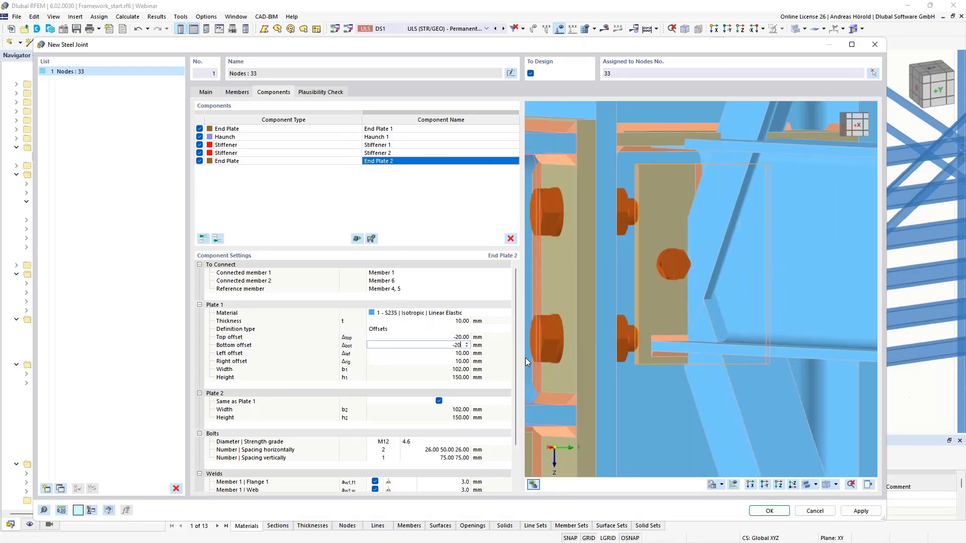
key("Tab")
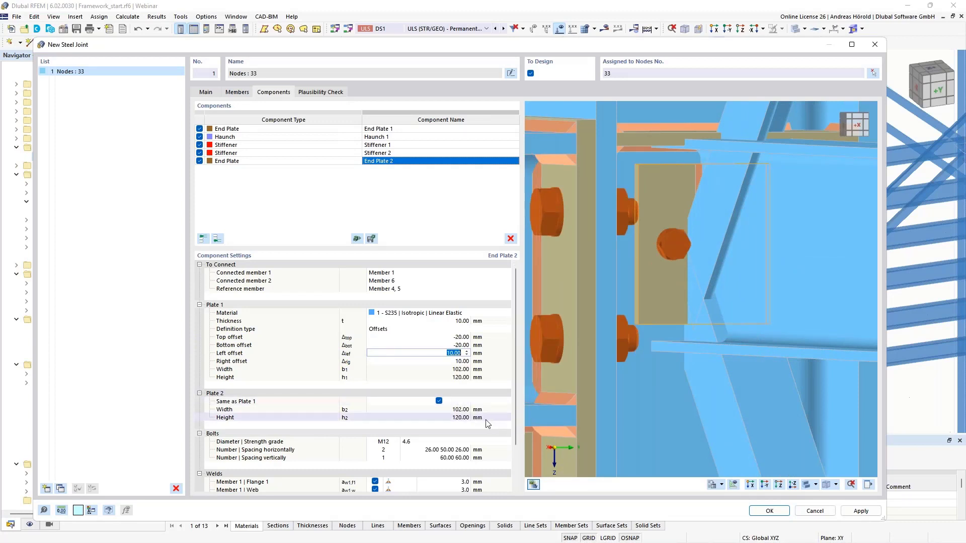
Step: Examine the Plate 2, bolt and weld settings of End Plate 2 and how the plate sits at the column
scroll(459, 424, "down", 2)
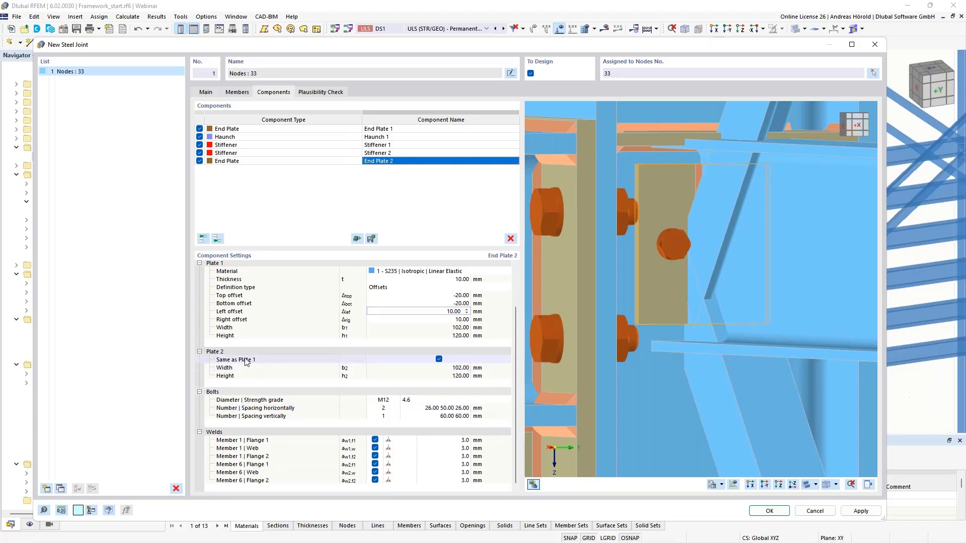
scroll(615, 349, "down", 4)
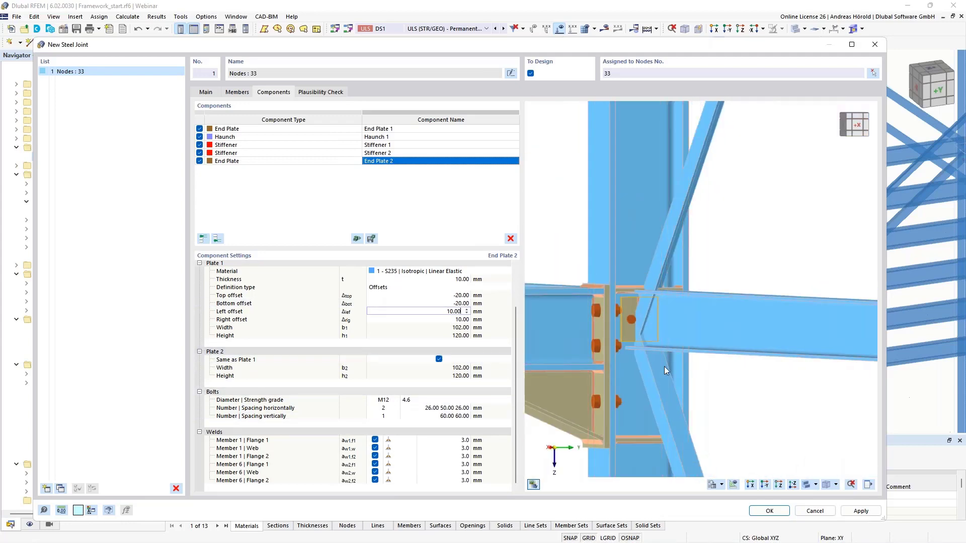
middle_click_drag(589, 369, 540, 377, "ctrl")
scroll(694, 347, "up", 5)
middle_click_drag(760, 405, 701, 396, "ctrl")
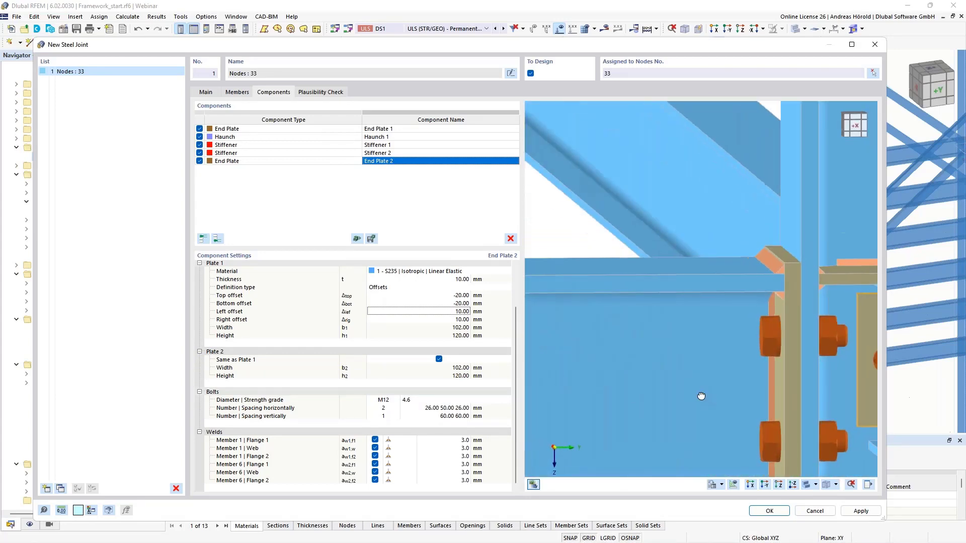
middle_click_drag(814, 398, 606, 344)
scroll(708, 368, "up", 2)
scroll(707, 368, "down", 4)
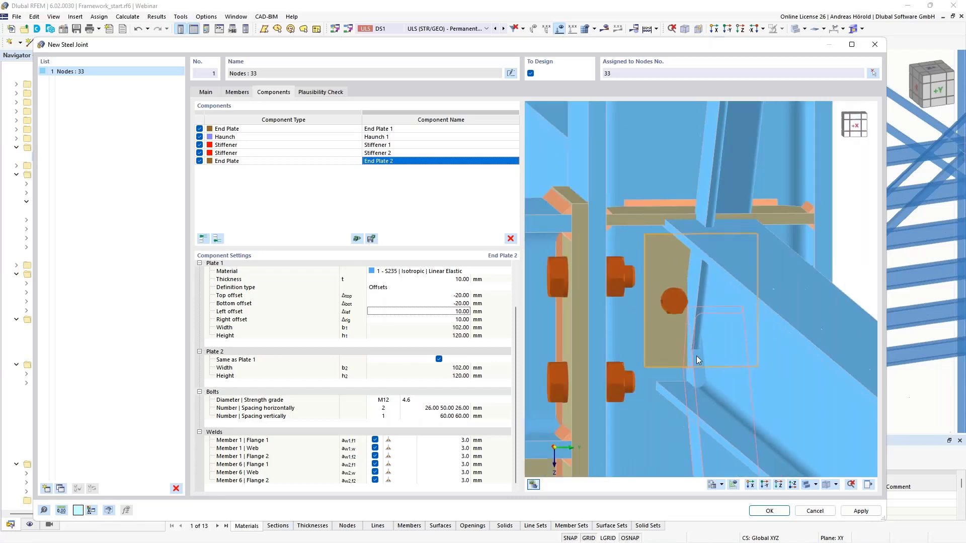
middle_click_drag(698, 372, 767, 339)
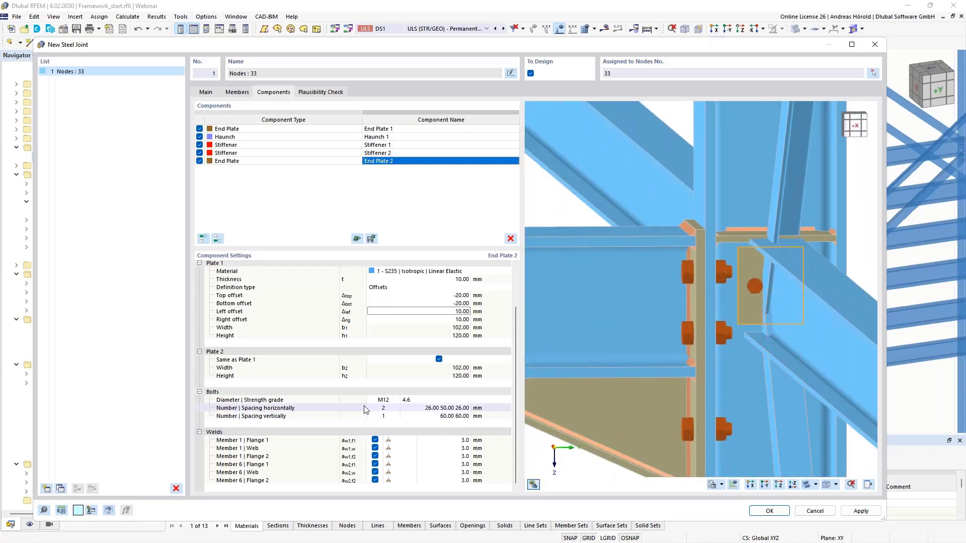
Step: Set the horizontal edge spacing of End Plate 2's bolts to 20 mm
left_click(427, 408)
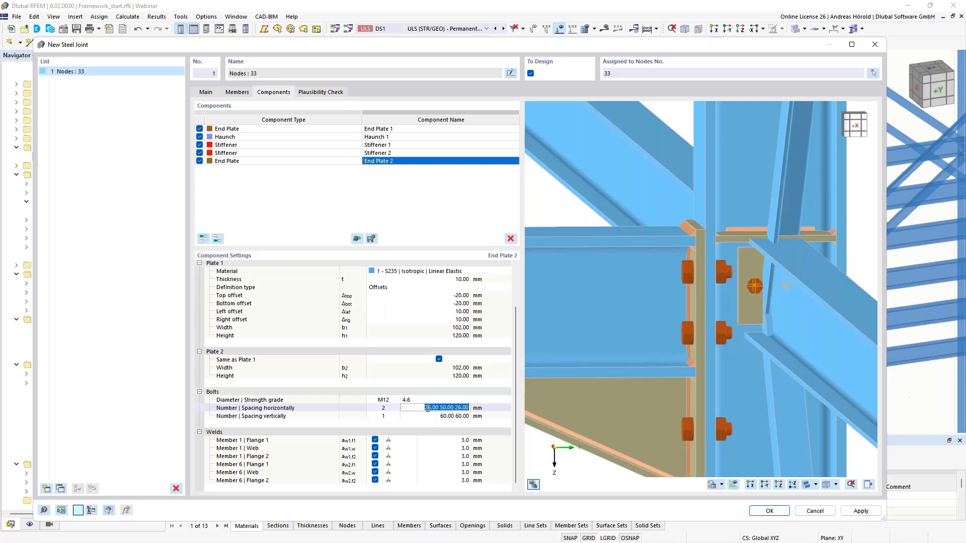
type("20")
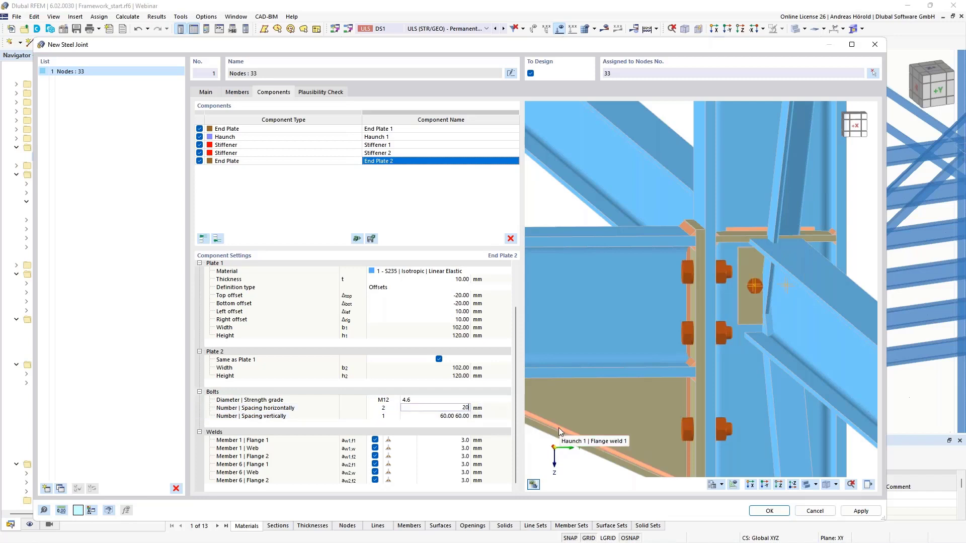
key("Tab")
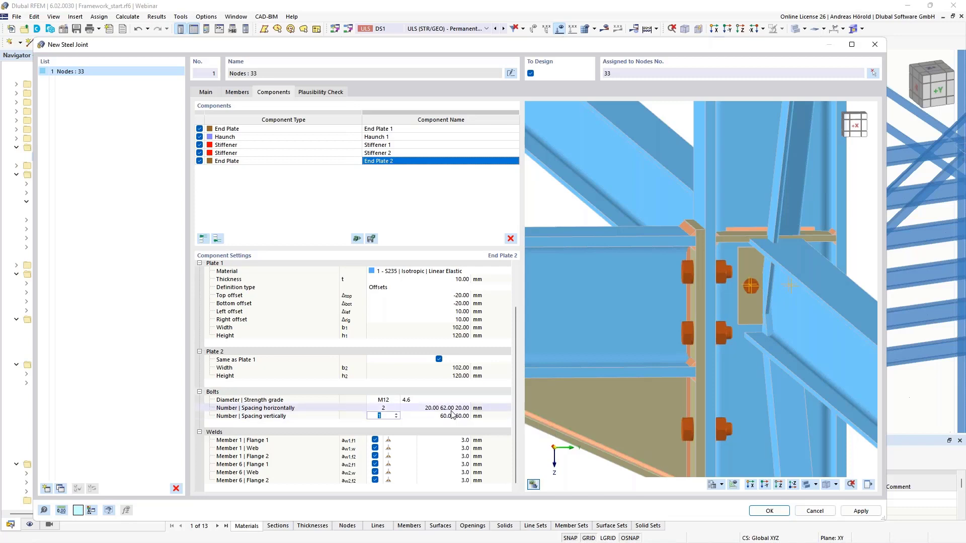
Step: Set the vertical bolt number of End Plate 2 to 2, with an edge spacing of 35 mm
scroll(760, 307, "up", 3)
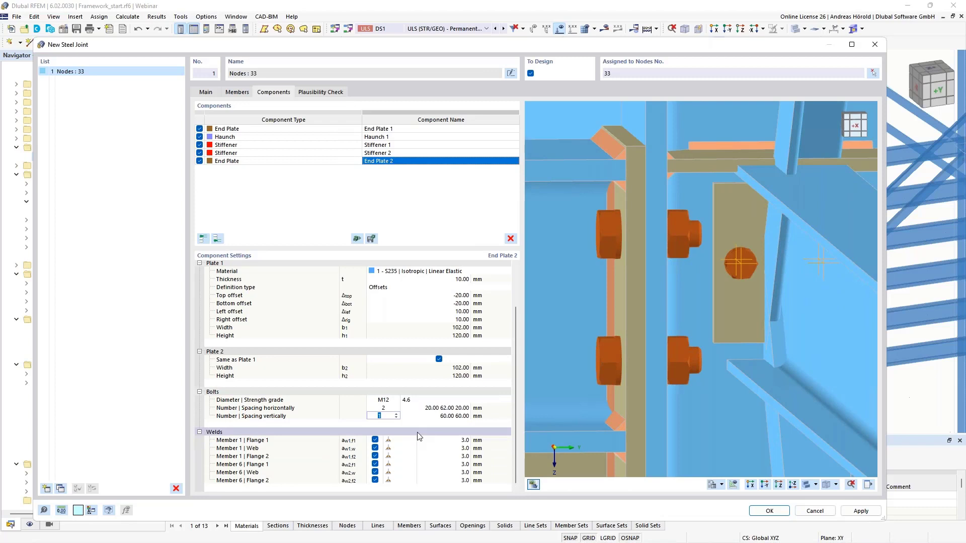
left_click(396, 414)
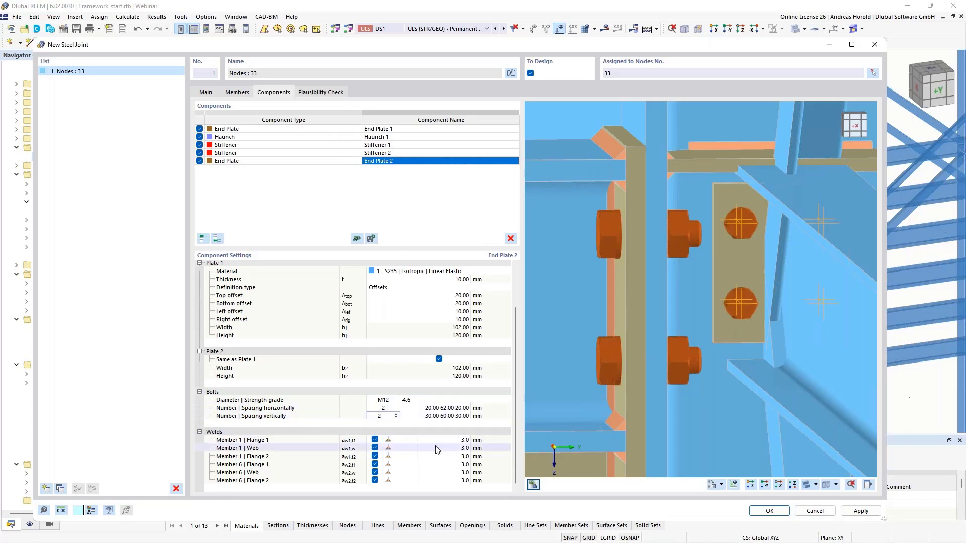
left_click(438, 415)
type("35")
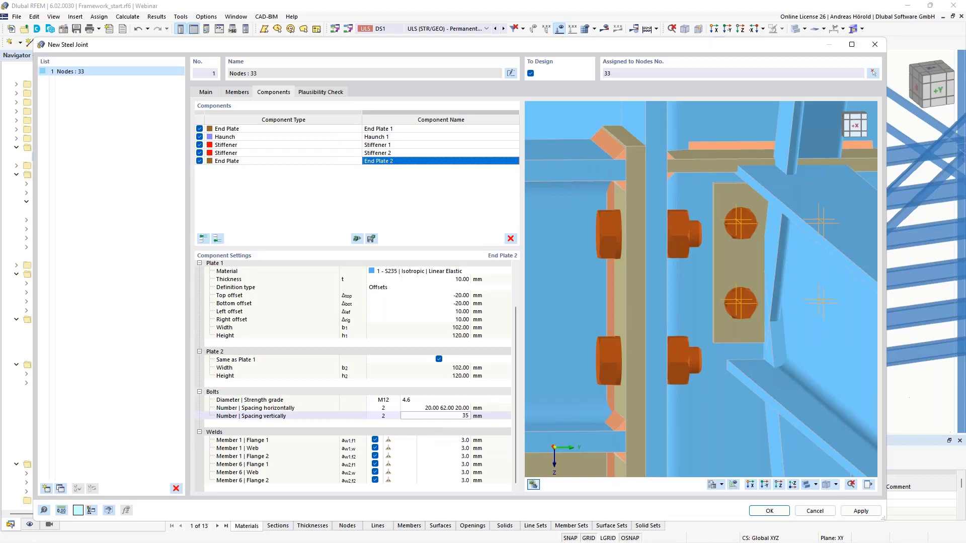
key("Return")
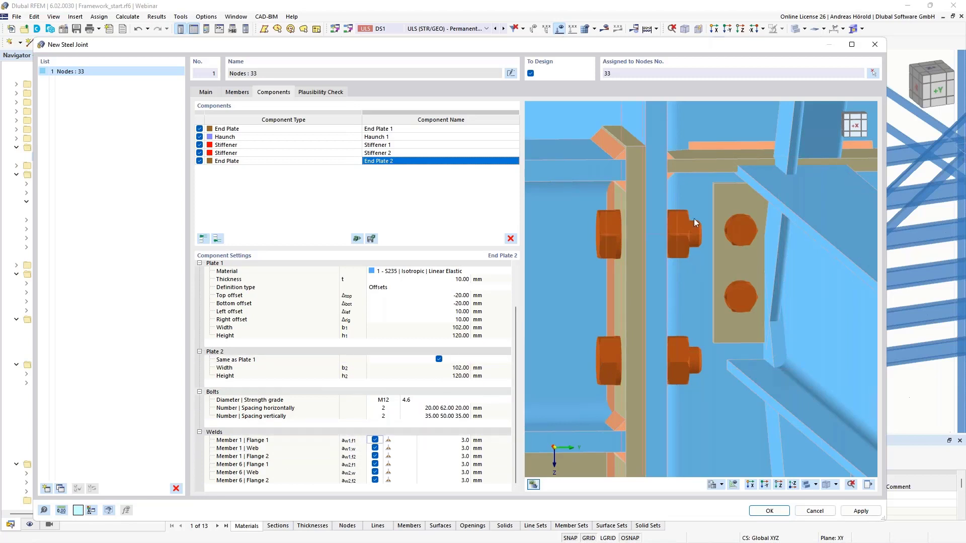
Step: Deactivate the Flange 1 and Flange 2 welds of both Member 1 and Member 6 on End Plate 2
left_click(374, 440)
left_click(374, 456)
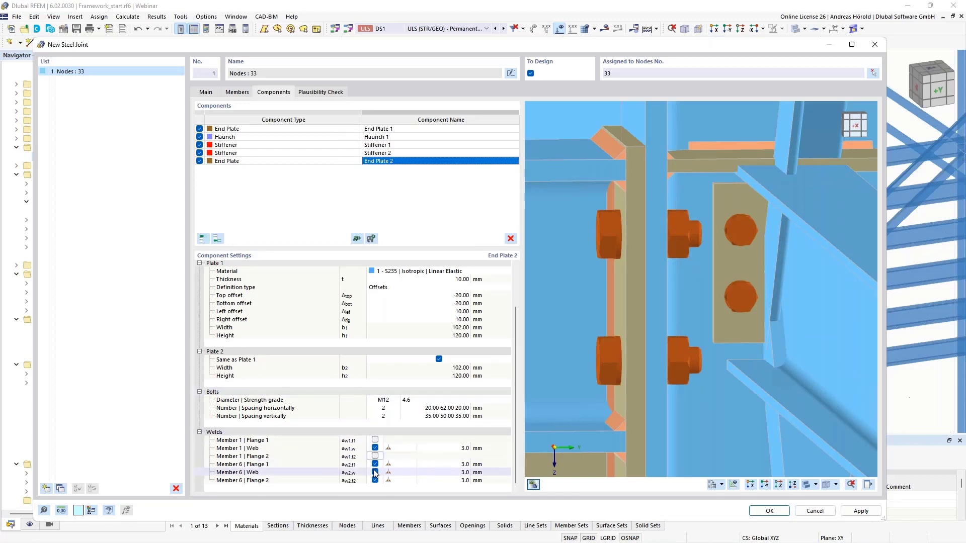
left_click(375, 465)
left_click(375, 481)
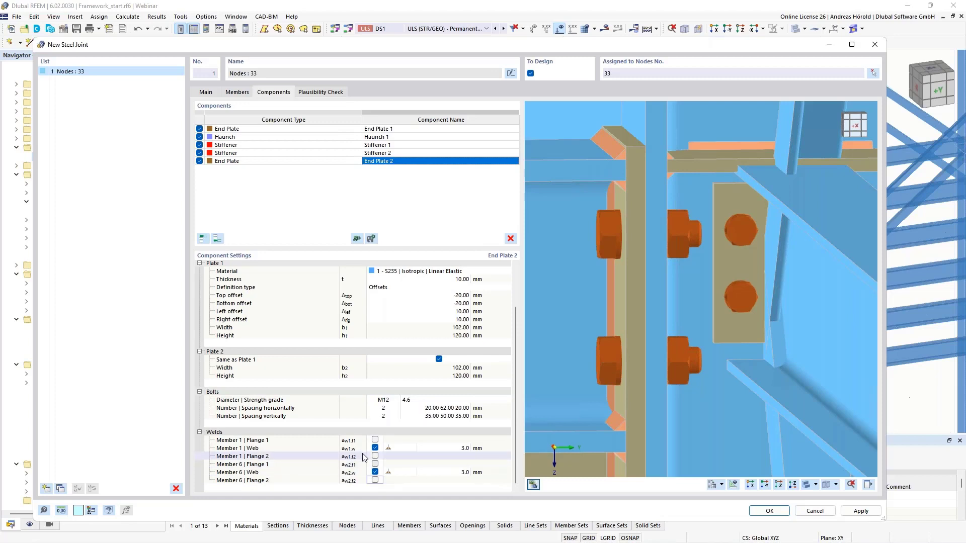
Step: Choose a double fillet weld for Member 1's web on End Plate 2 and set its size to 4 mm
left_click(396, 449)
left_click(412, 447)
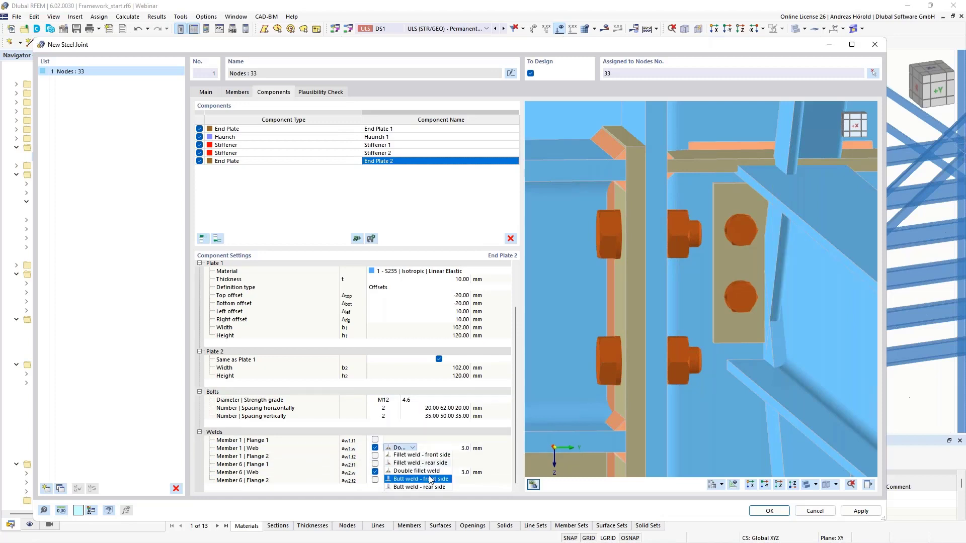
left_click(431, 472)
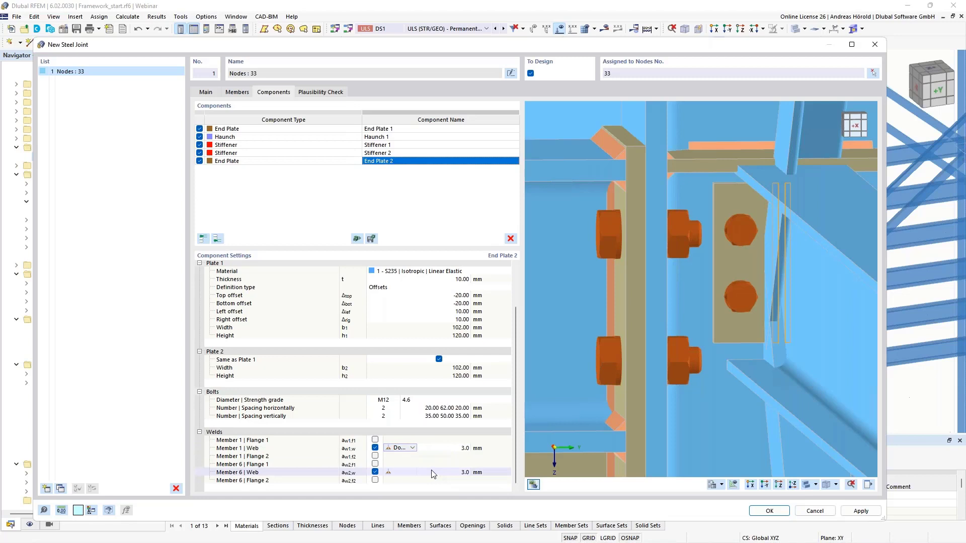
left_click(461, 448)
type("4")
key("Return")
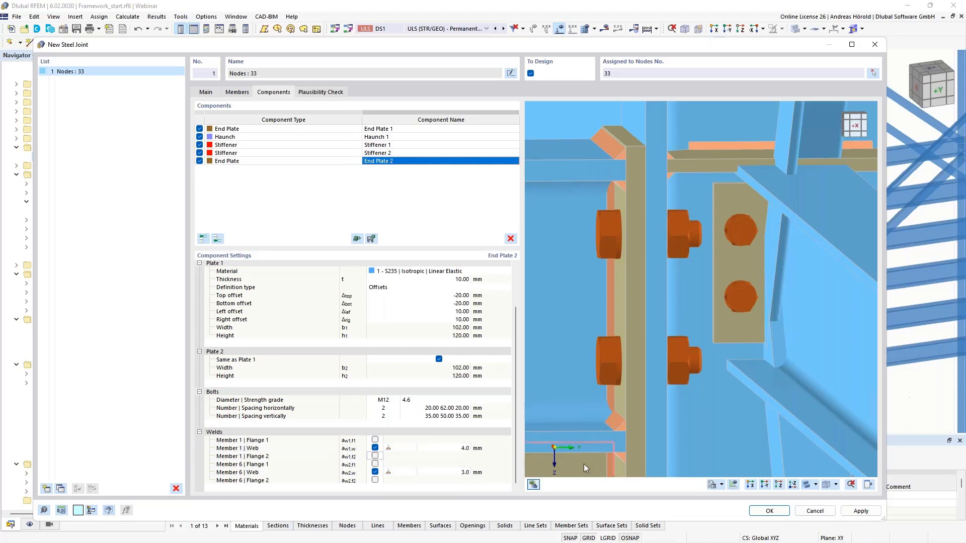
Step: Set the size of Member 6's web weld on End Plate 2 to 4 mm
left_click(455, 471)
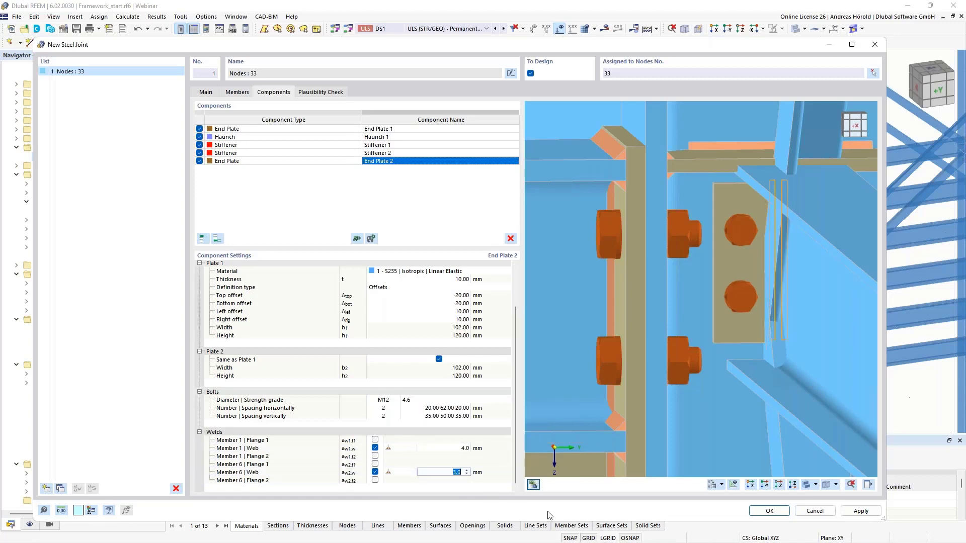
key("Return")
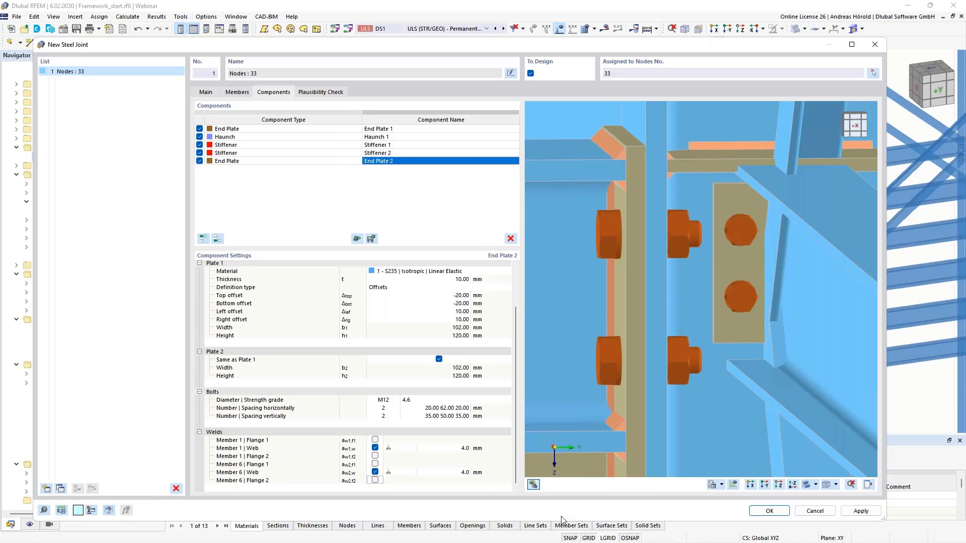
scroll(609, 361, "down", 4)
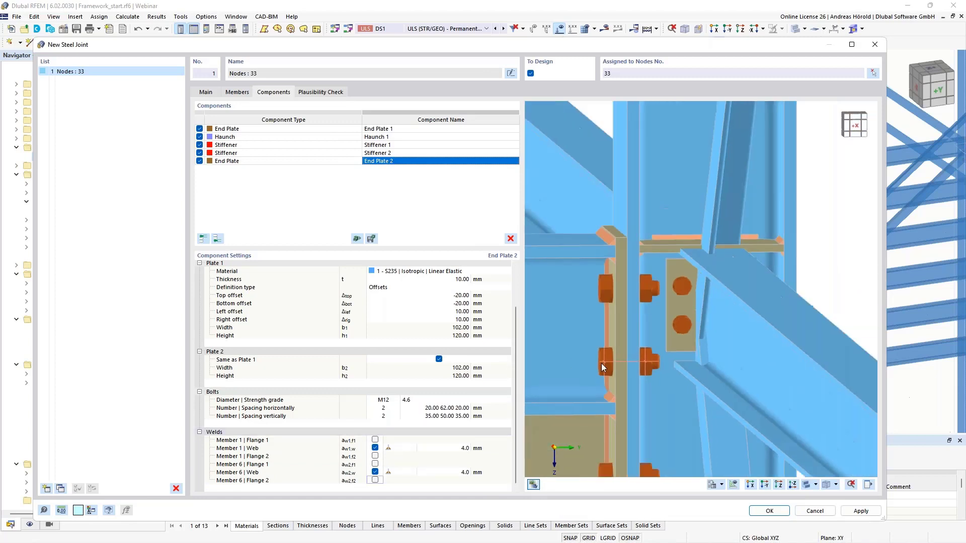
Step: Examine the joint model from several sides, checking where Member 1 meets Stiffener 1 near the column flange
middle_click_drag(601, 382, 806, 374, "ctrl")
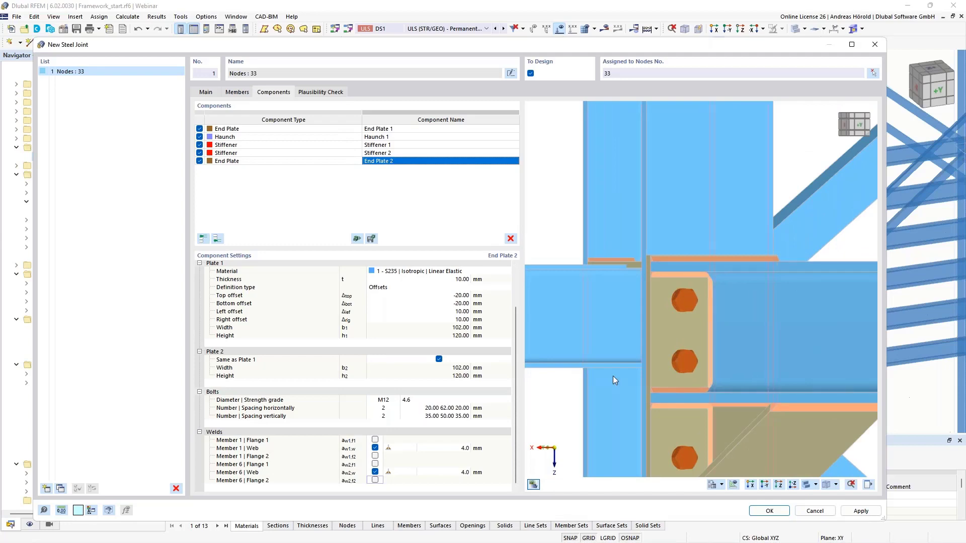
middle_click_drag(613, 380, 731, 397, "ctrl")
scroll(708, 376, "down", 4)
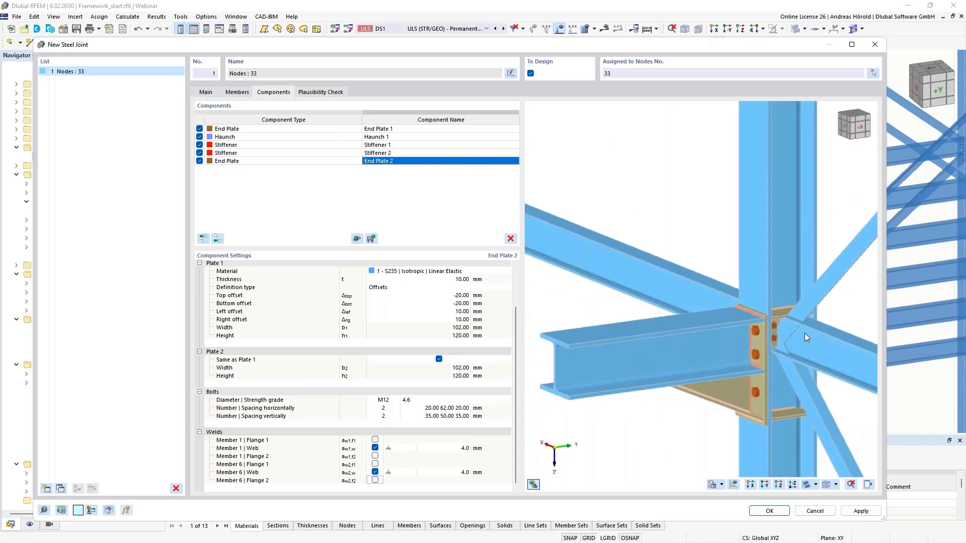
scroll(804, 333, "up", 3)
middle_click_drag(702, 384, 795, 371, "ctrl")
scroll(738, 349, "up", 3)
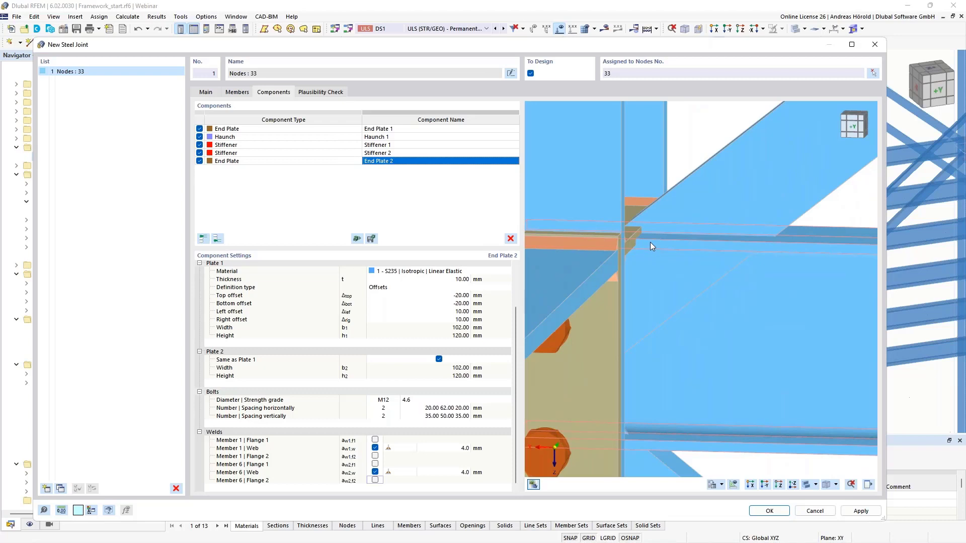
middle_click_drag(593, 383, 643, 386, "ctrl")
middle_click_drag(644, 386, 728, 390)
scroll(774, 346, "down", 3)
middle_click_drag(774, 346, 646, 330)
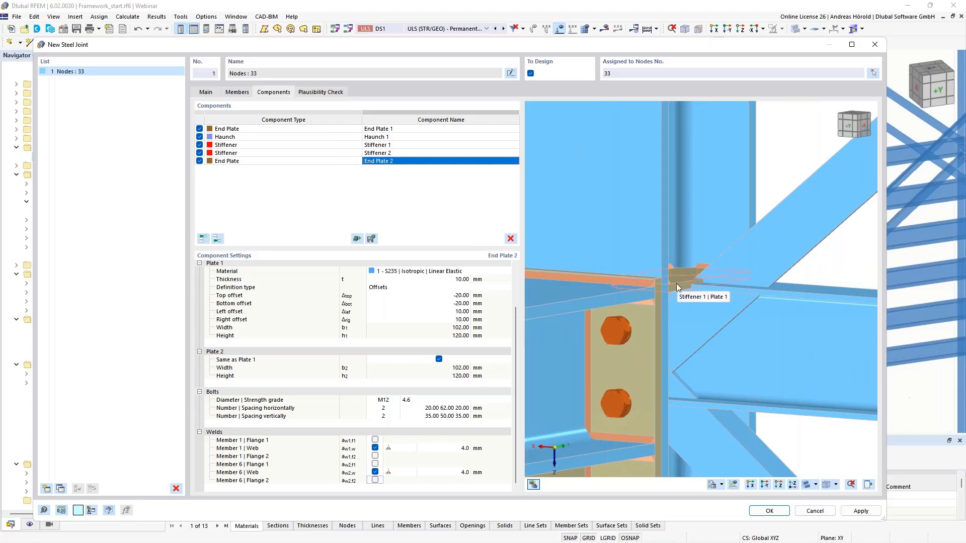
scroll(677, 282, "up", 2)
scroll(676, 283, "down", 2)
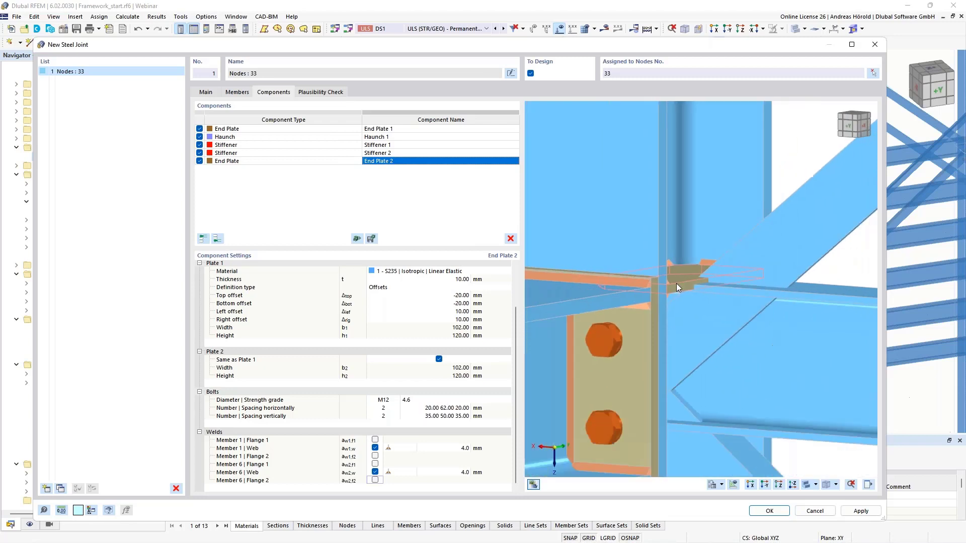
middle_click_drag(723, 380, 761, 374, "ctrl")
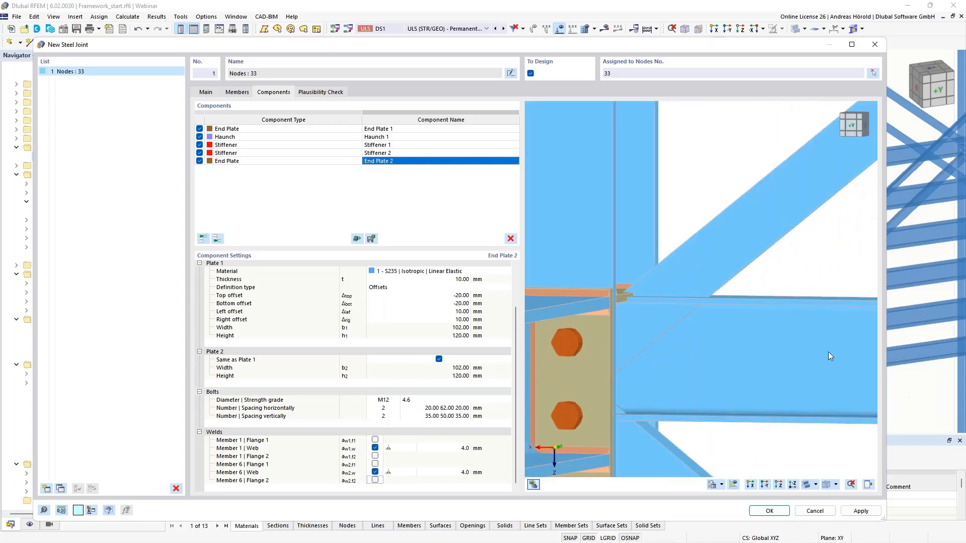
Step: Hide Member 7 in the joint preview so the connection area between Member 1 and Stiffener 1 can be seen
left_click(868, 484)
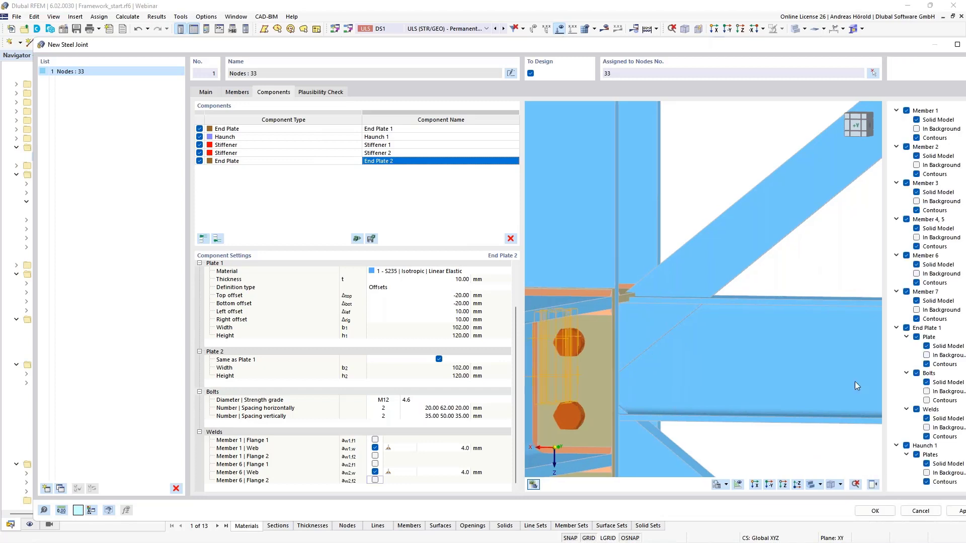
left_click_drag(833, 47, 795, 42)
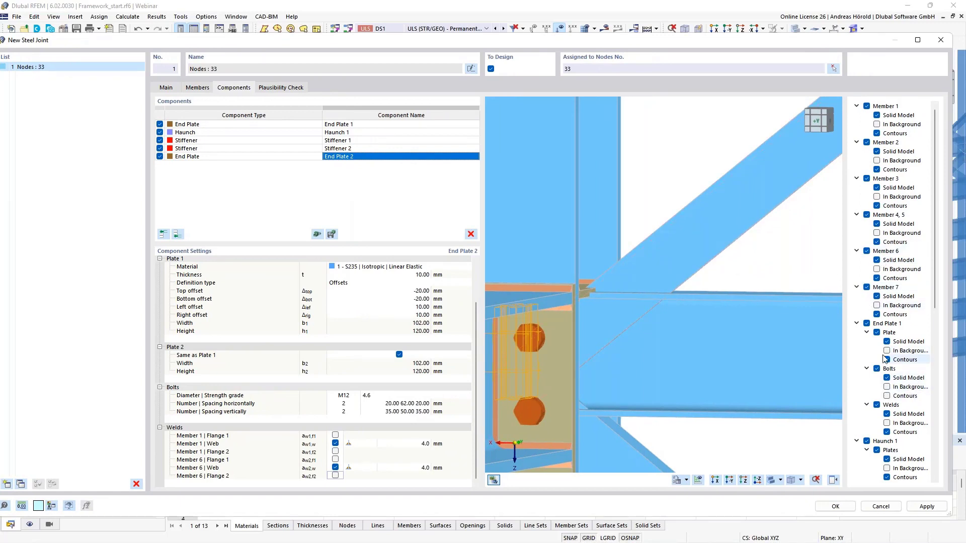
left_click(866, 287)
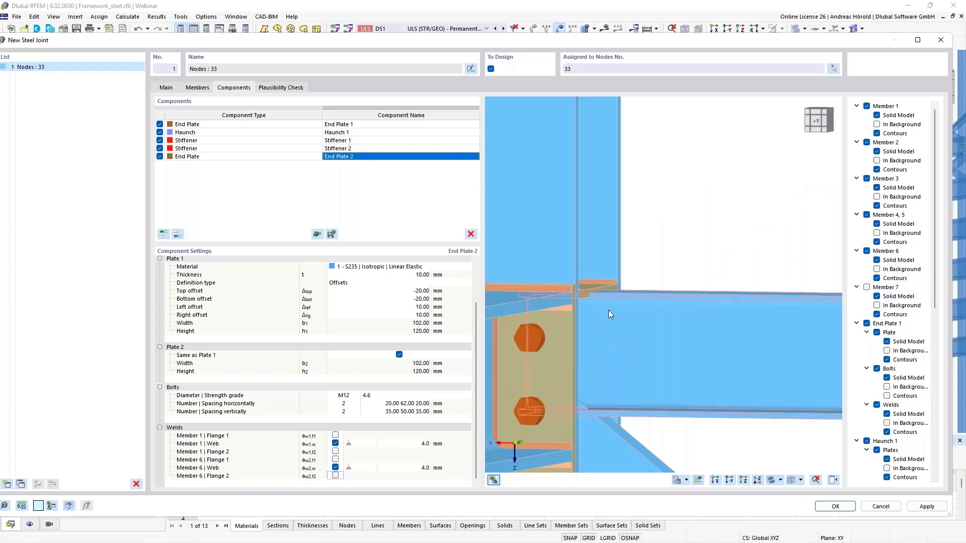
scroll(608, 310, "up", 3)
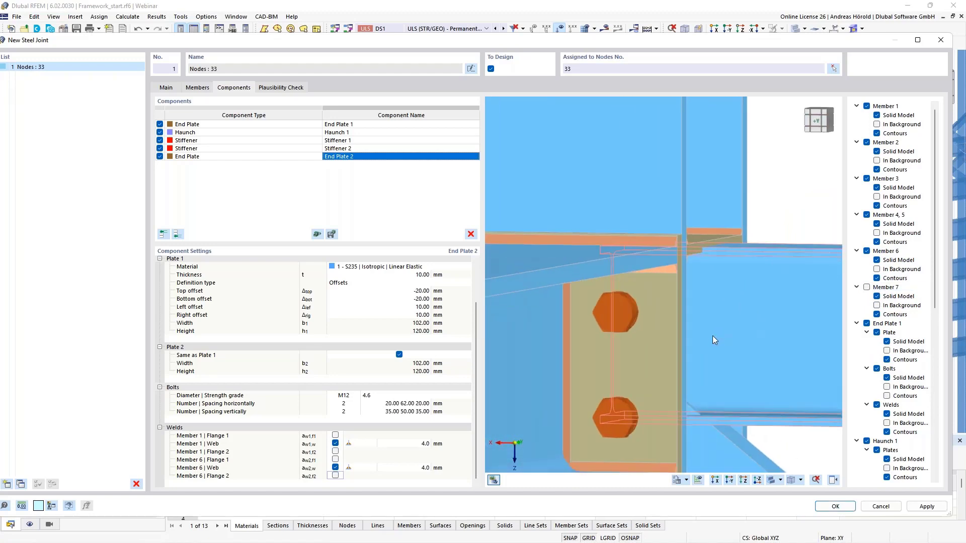
middle_click_drag(712, 336, 691, 344, "ctrl")
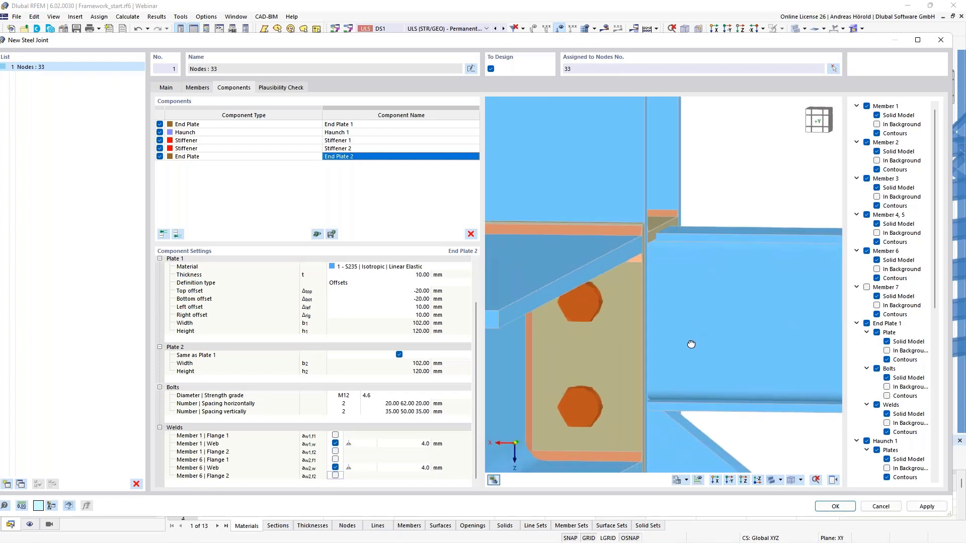
Step: Add a Member Cut component at the end of the component list and choose Member 1 as the member to cut
left_click(179, 235)
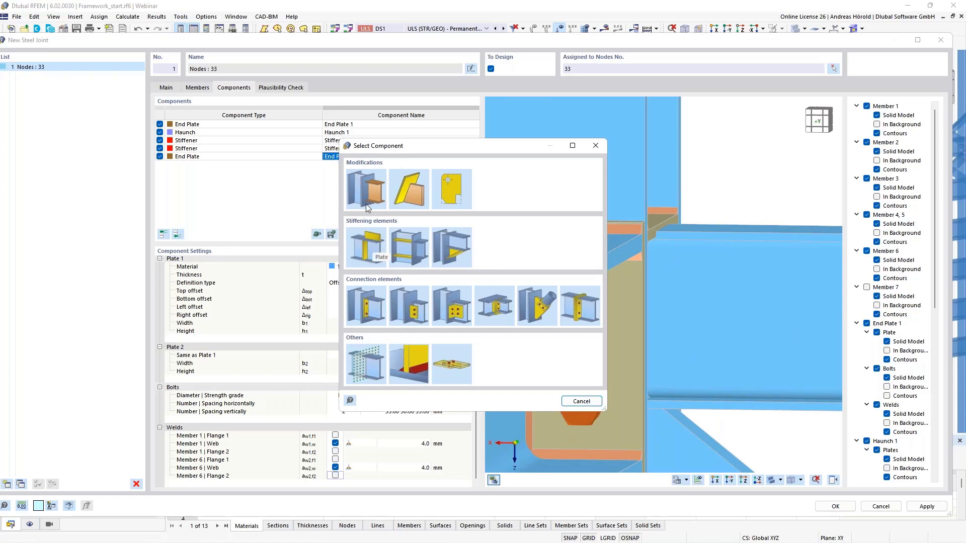
left_click(366, 186)
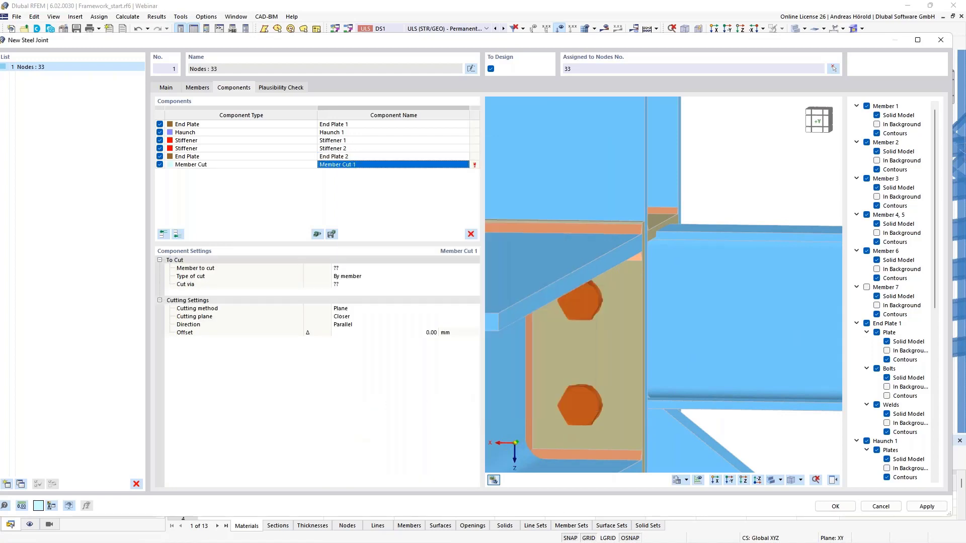
left_click(350, 268)
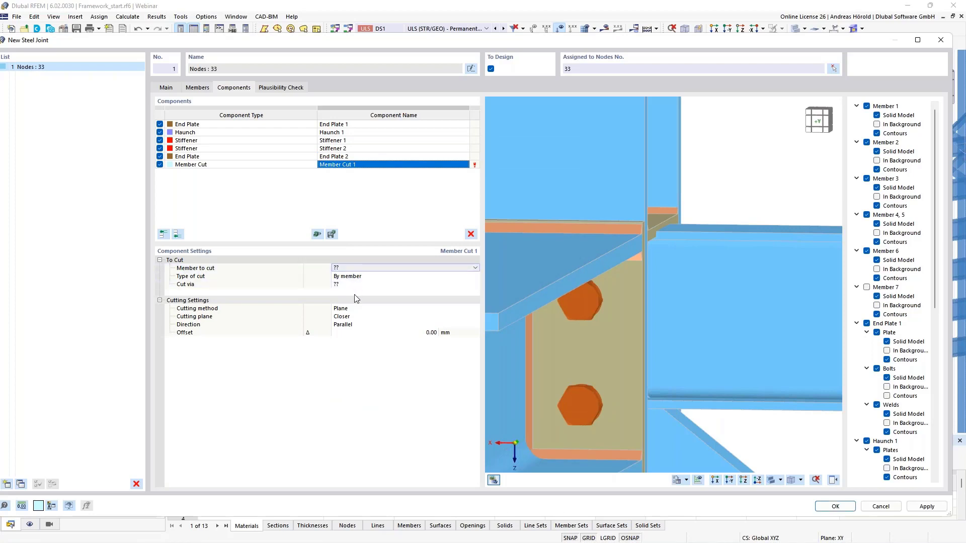
left_click(360, 268)
left_click(362, 283)
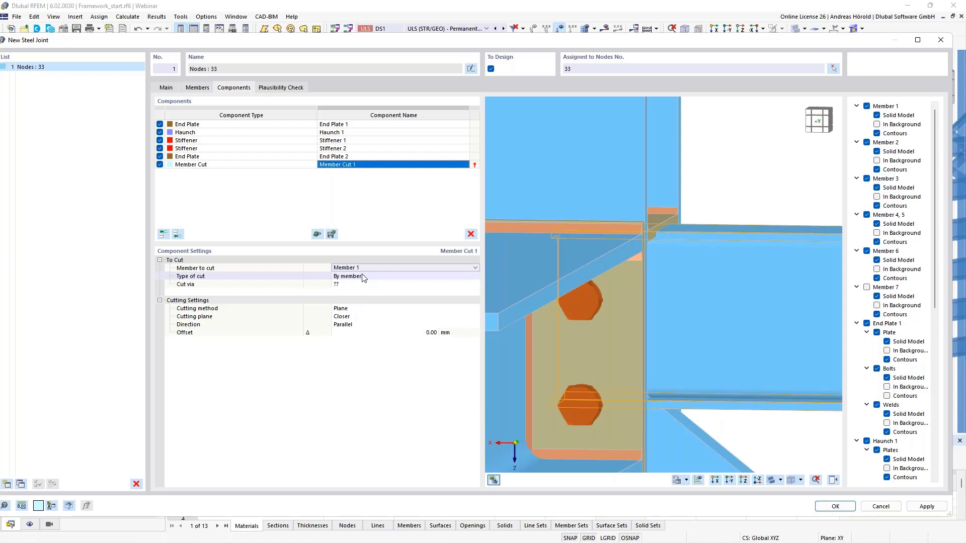
Step: Set Member 1's cut type to By plate and cut it via Stiffener 1 | Plate 1
left_click(363, 277)
left_click(363, 277)
left_click(365, 301)
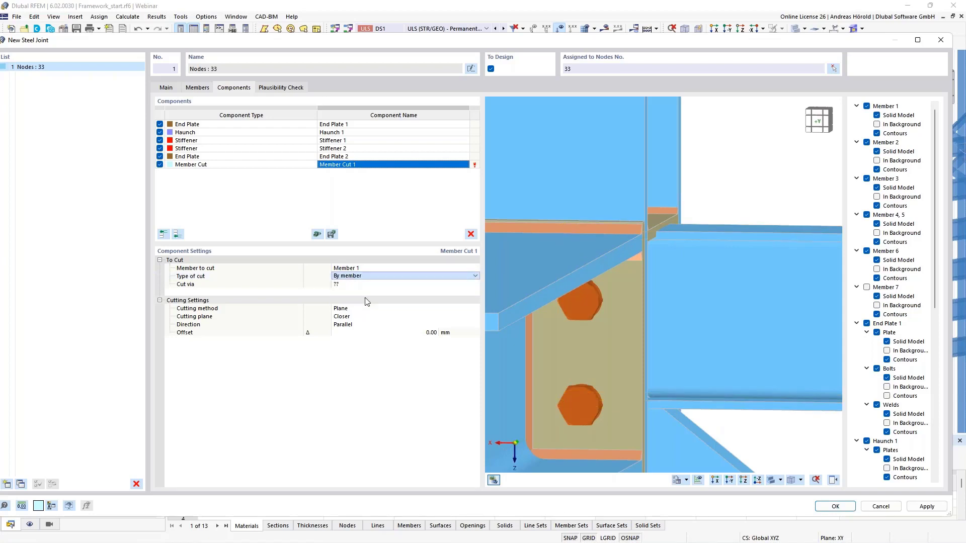
left_click(360, 284)
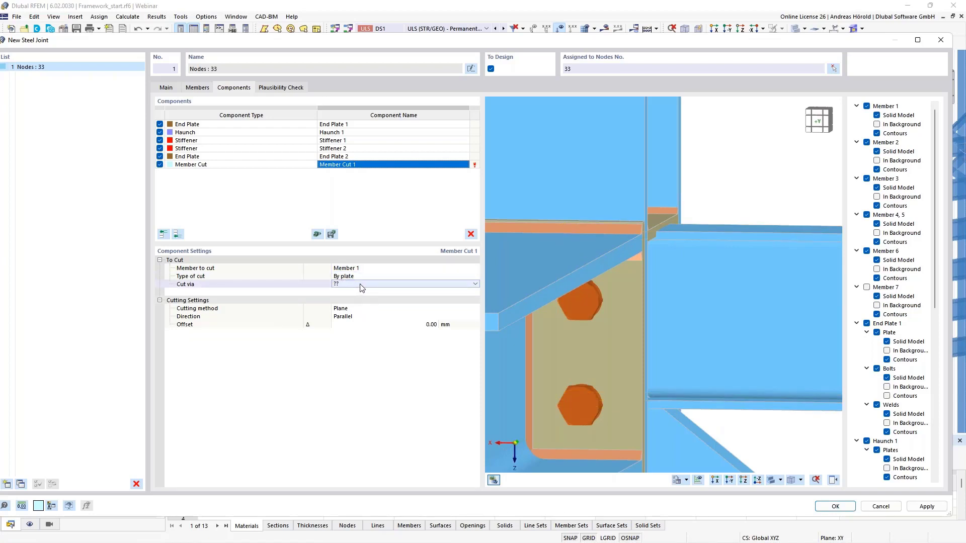
left_click(361, 285)
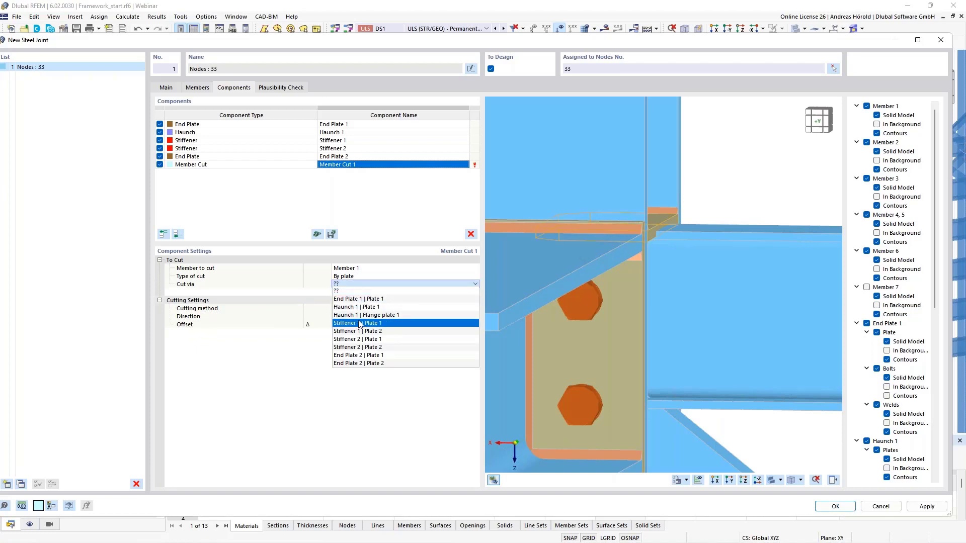
left_click(393, 327)
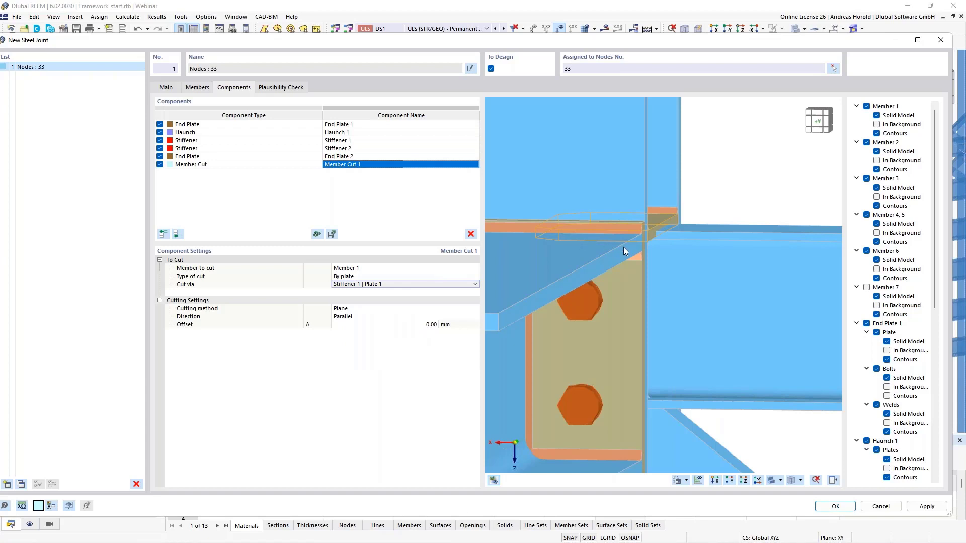
Step: Set the cutting method of Member 1's cut to Surface with an offset of 15 mm, and inspect the notch
left_click(366, 309)
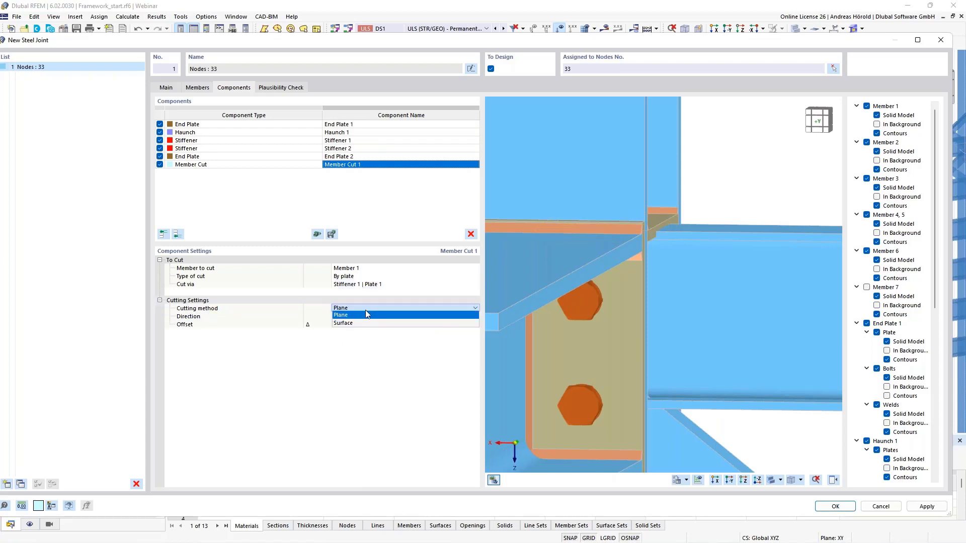
left_click(365, 319)
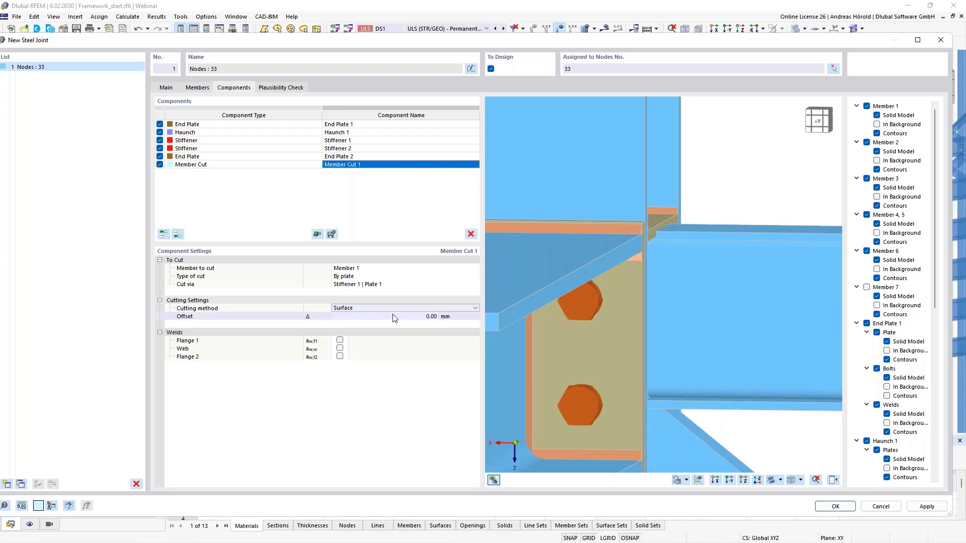
left_click(422, 318)
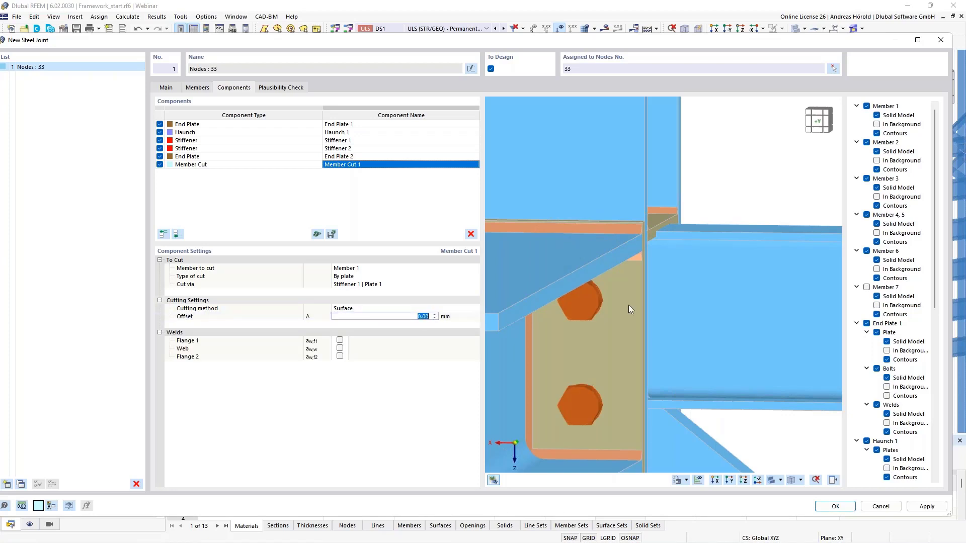
type("15")
key("Return")
scroll(641, 275, "up", 5)
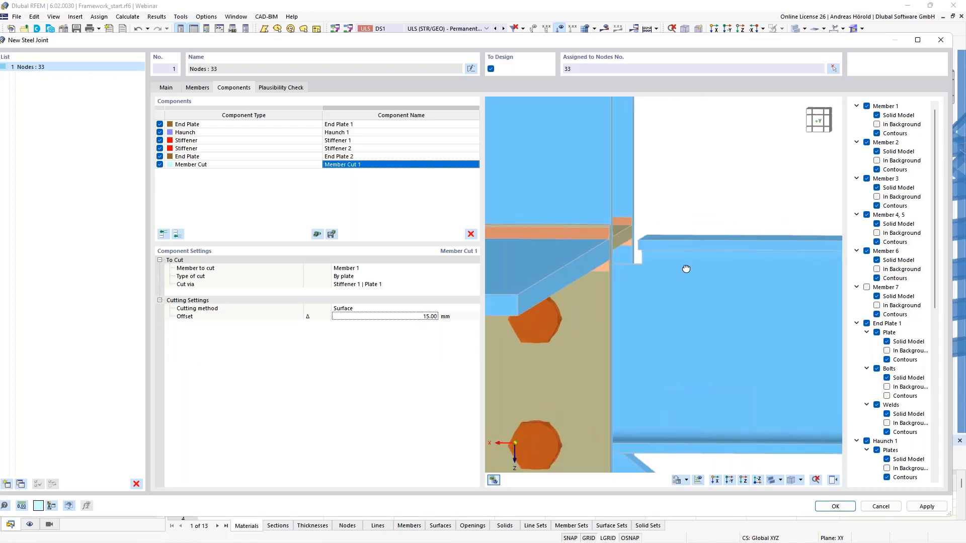
scroll(640, 276, "up", 1)
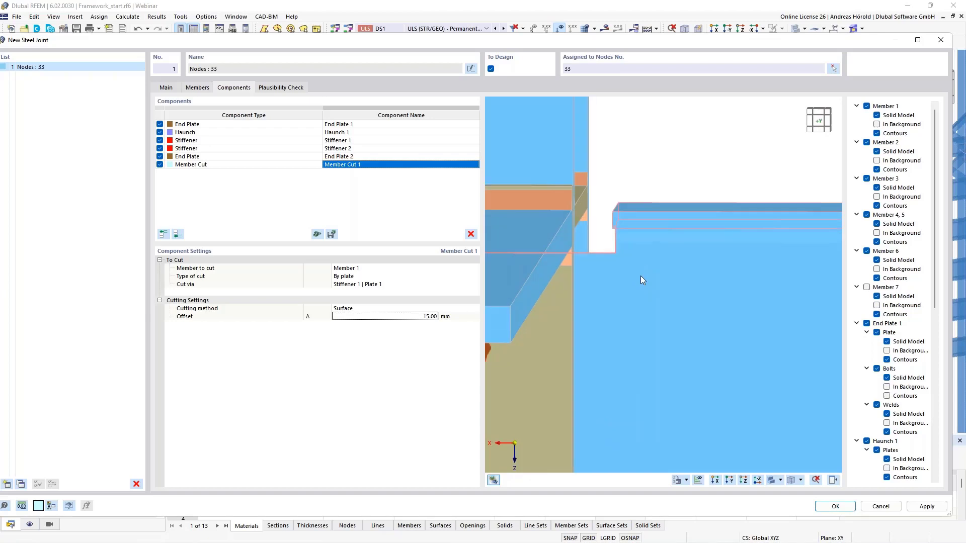
middle_click_drag(640, 276, 723, 297)
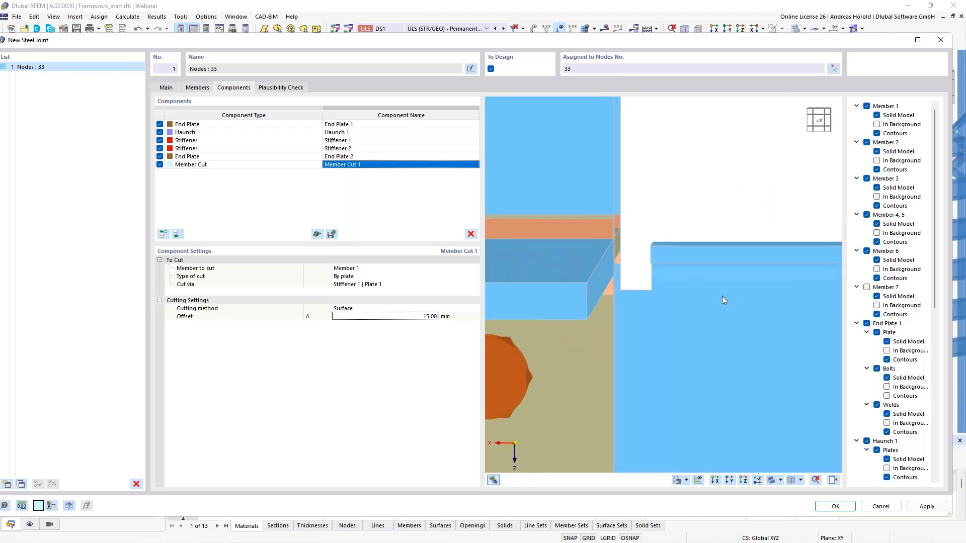
scroll(685, 279, "down", 3)
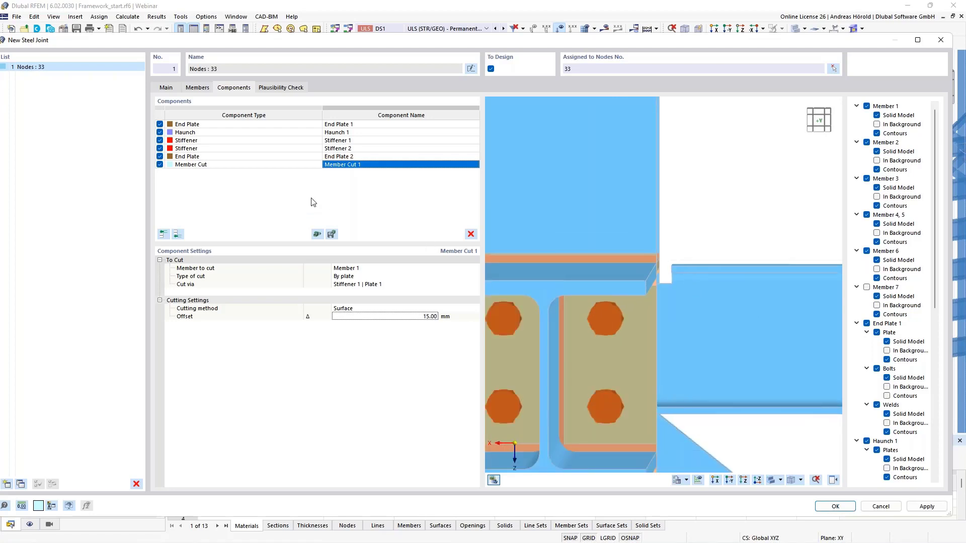
middle_click_drag(622, 282, 691, 304)
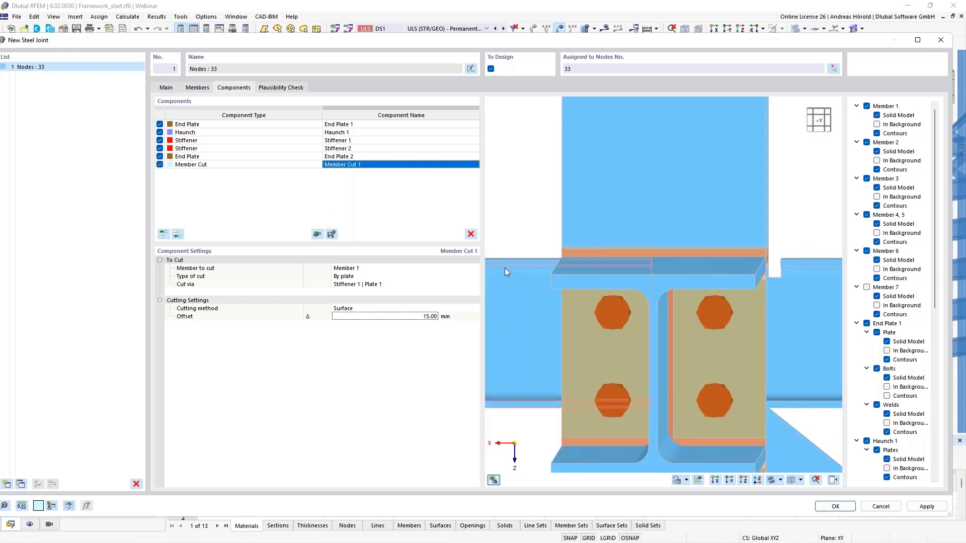
Step: Copy Member Cut 1 to the end of the component list and set the copy to cut Member 6 via Stiffener 1 | Plate 2
right_click(352, 168)
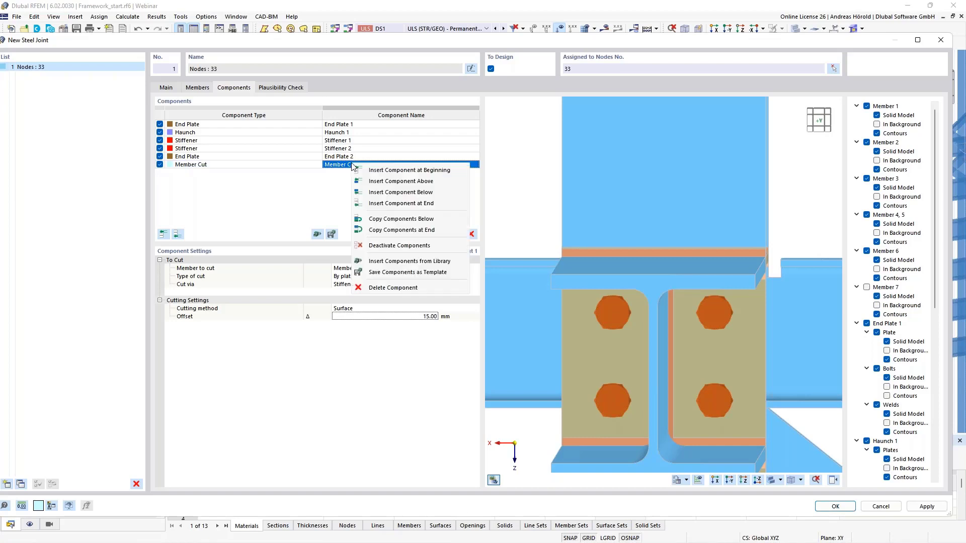
left_click(417, 231)
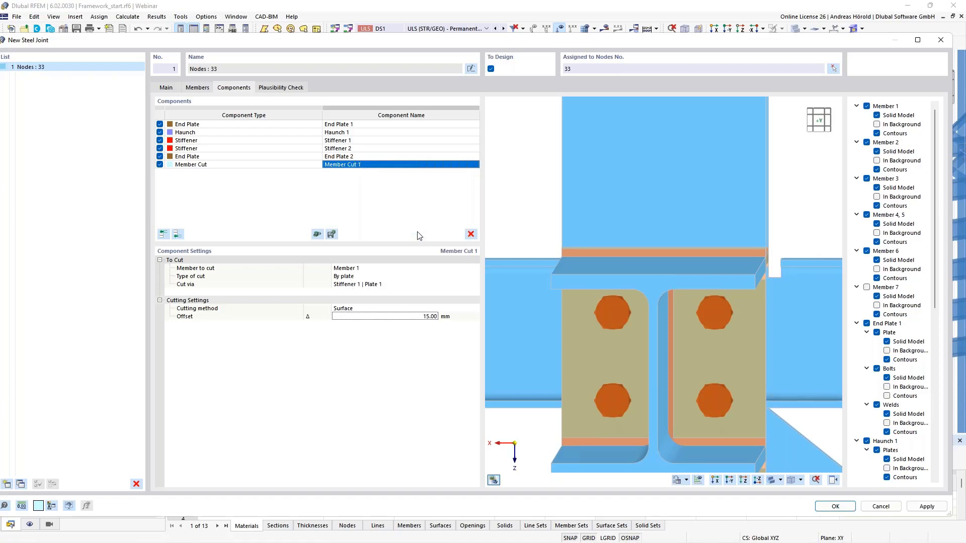
left_click(360, 268)
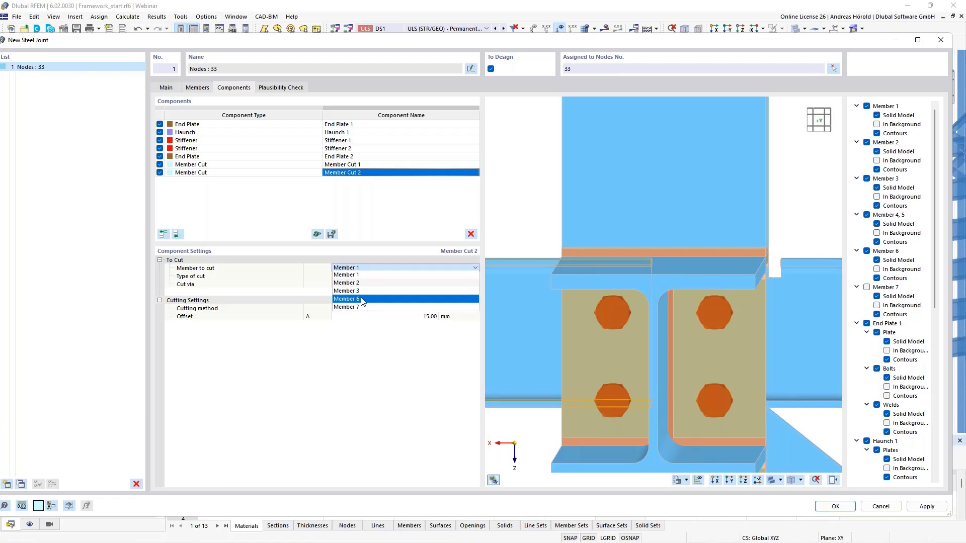
left_click(362, 299)
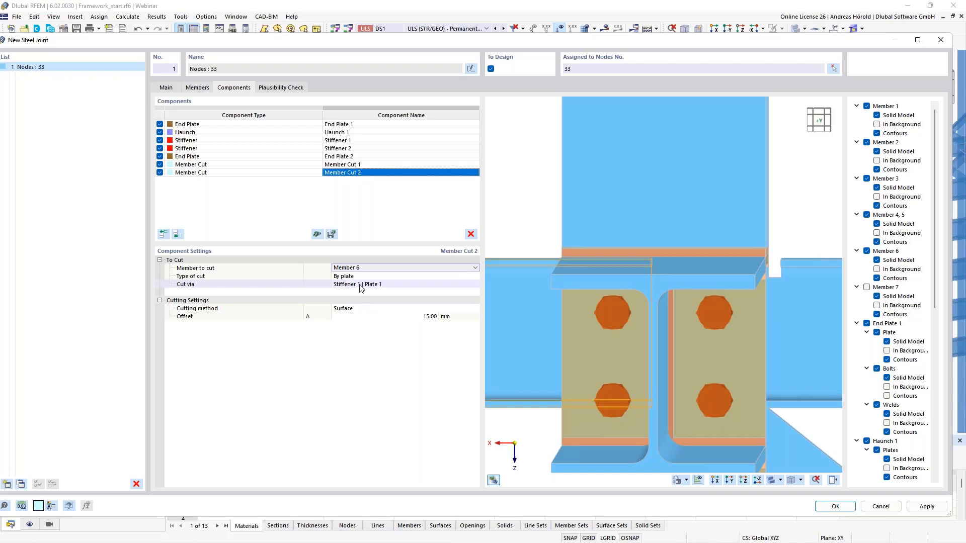
left_click(359, 285)
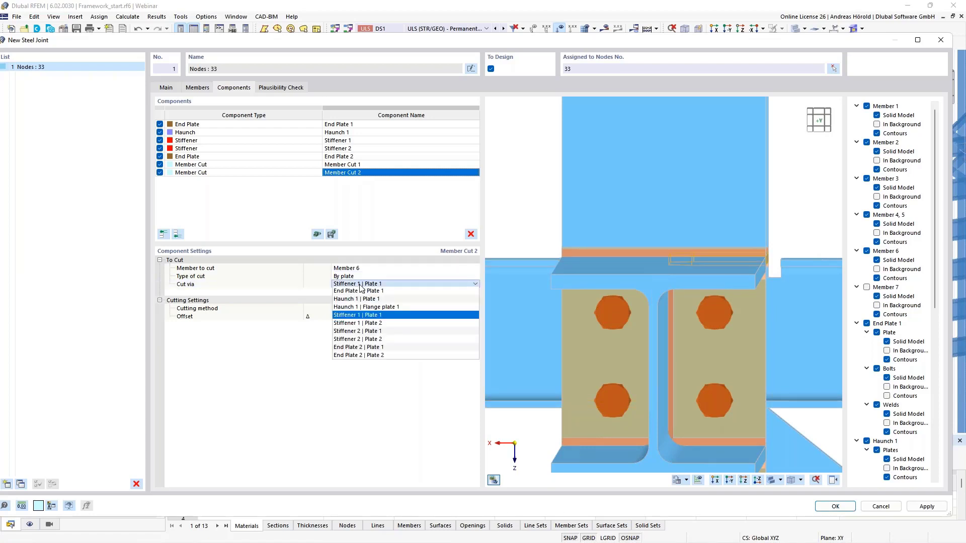
left_click(365, 326)
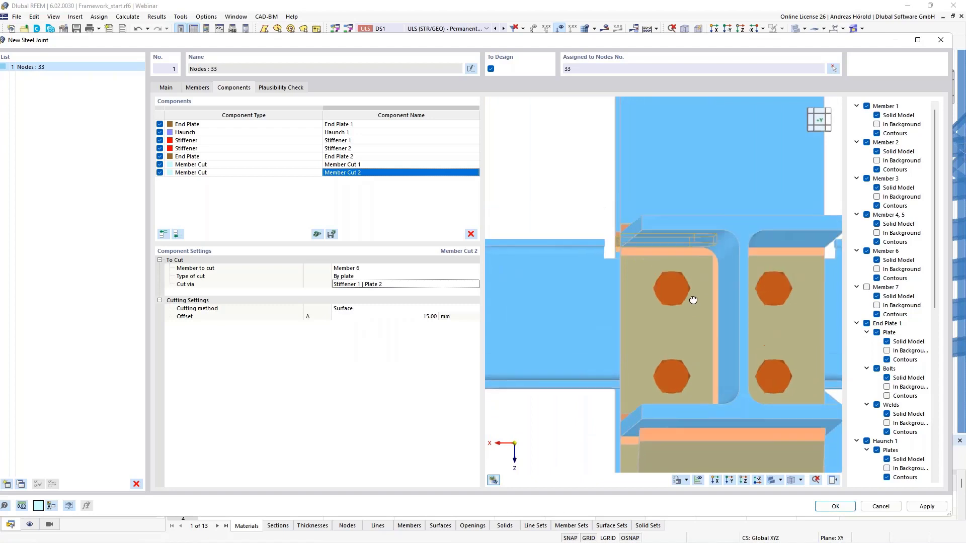
middle_click_drag(675, 314, 621, 314, "ctrl")
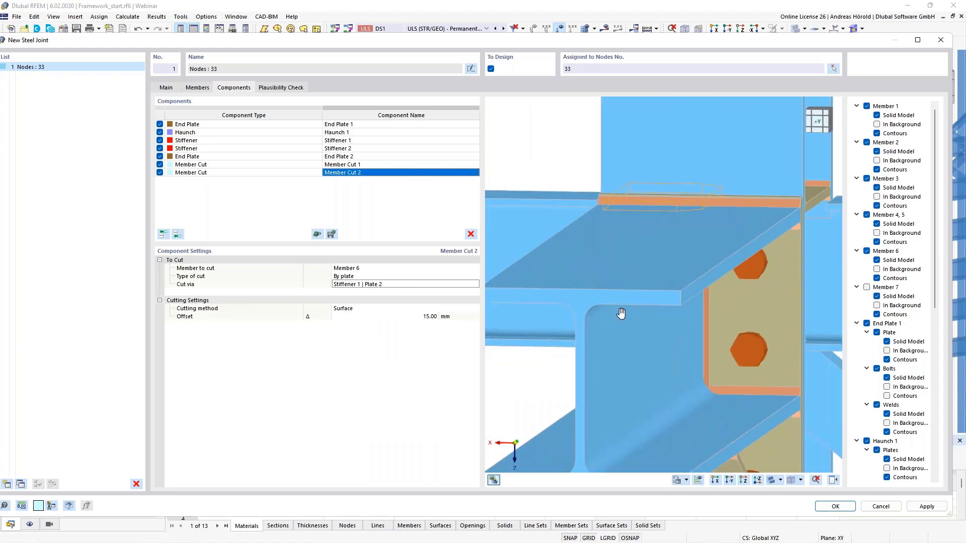
Step: Show Member 7 in the joint preview again and hide the list of preview display options beside the model
scroll(621, 313, "down", 3)
scroll(612, 298, "down", 3)
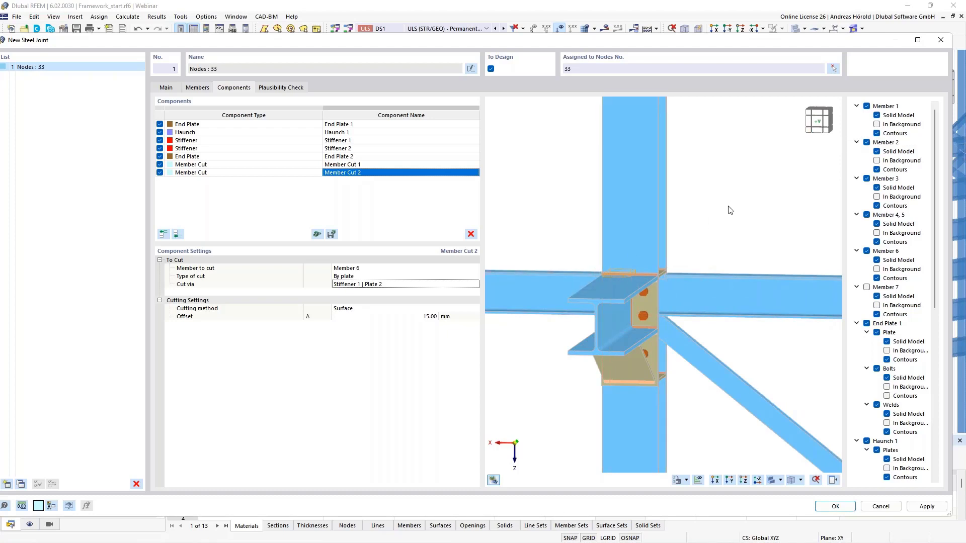
left_click(869, 286)
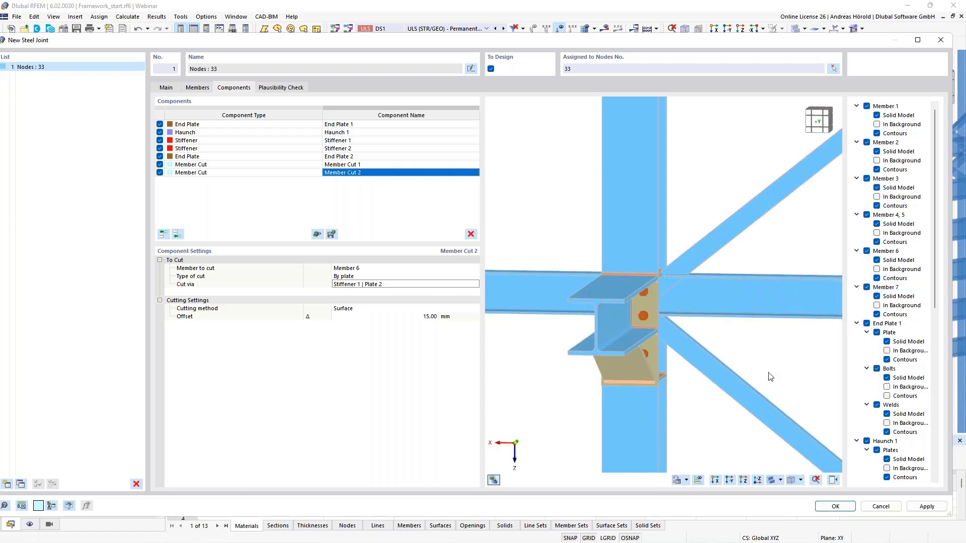
left_click(832, 481)
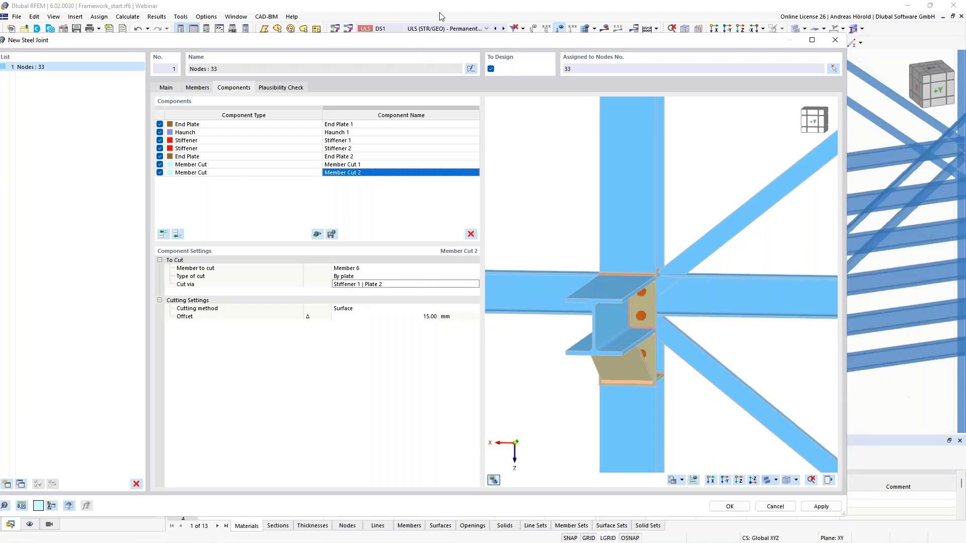
left_click_drag(453, 44, 497, 43)
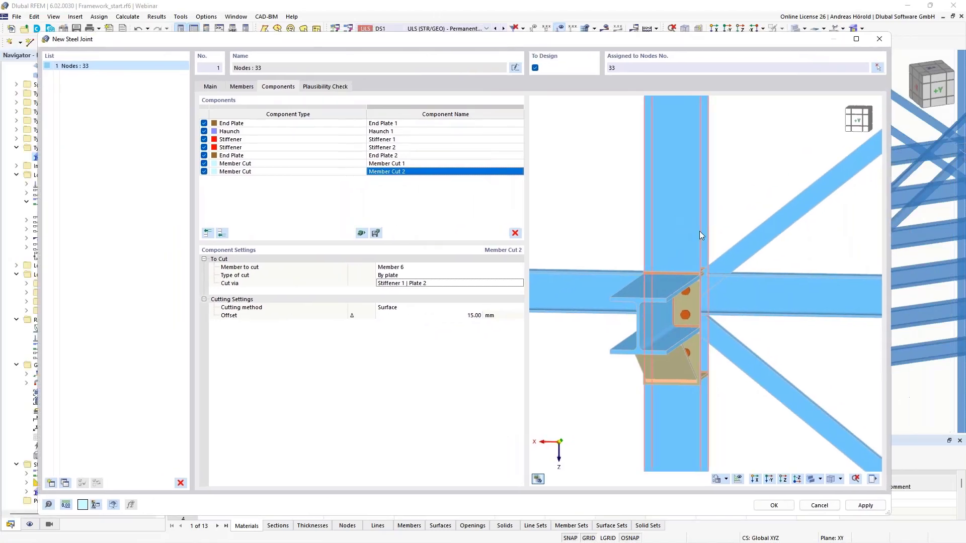
Step: Examine the joint preview where the upper diagonal, Member 7, meets the column and the horizontal member
middle_click_drag(685, 237, 675, 242)
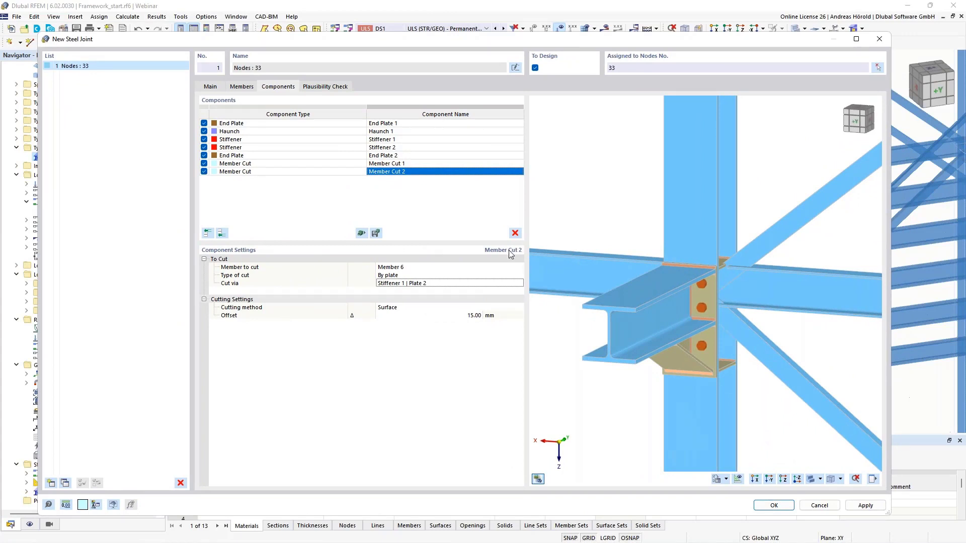
scroll(755, 256, "up", 4)
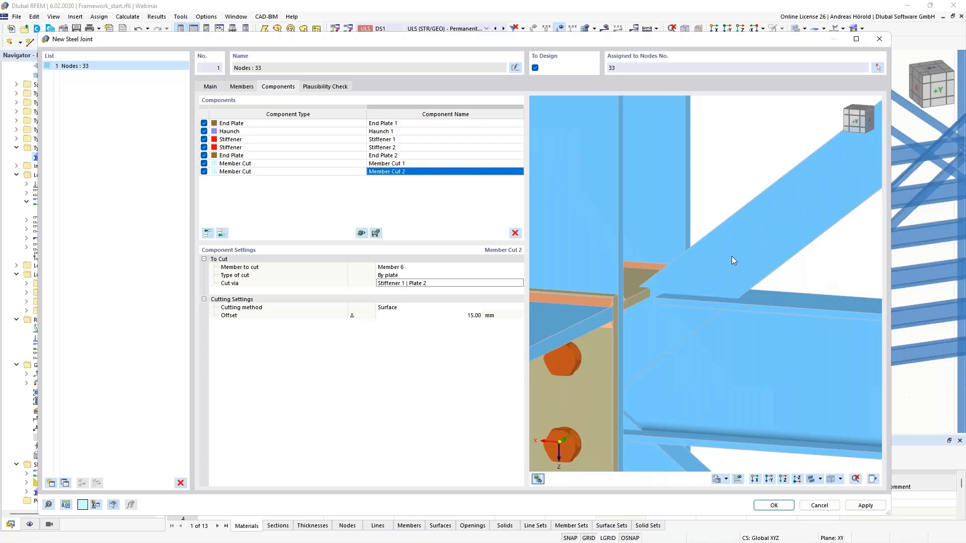
scroll(731, 255, "down", 1)
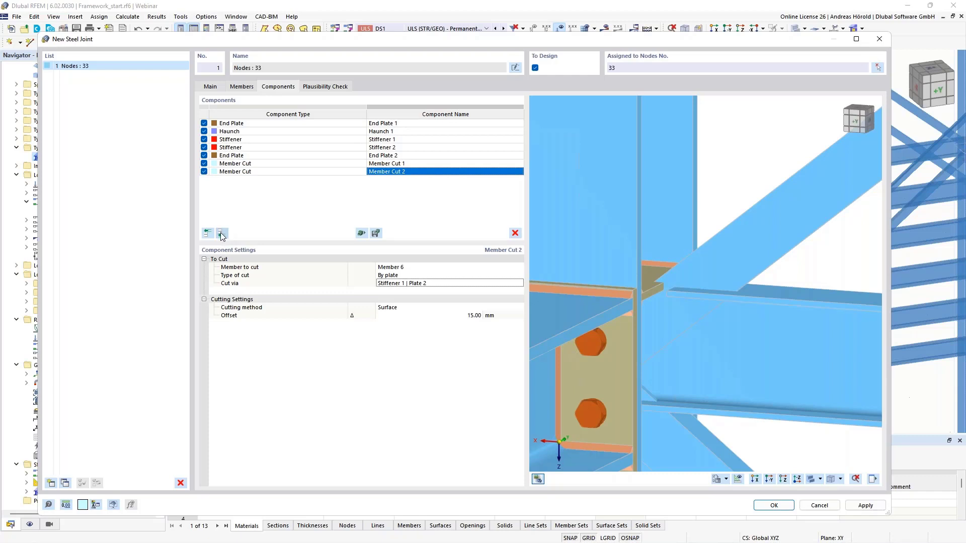
Step: Add a Plate component at the end of the component list and assign it the material 1 - S235
left_click(221, 234)
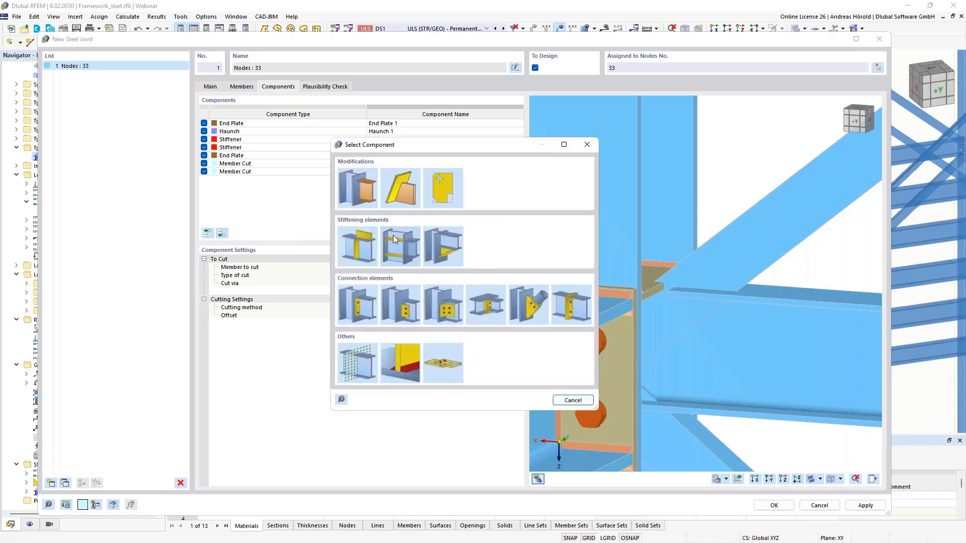
left_click(356, 242)
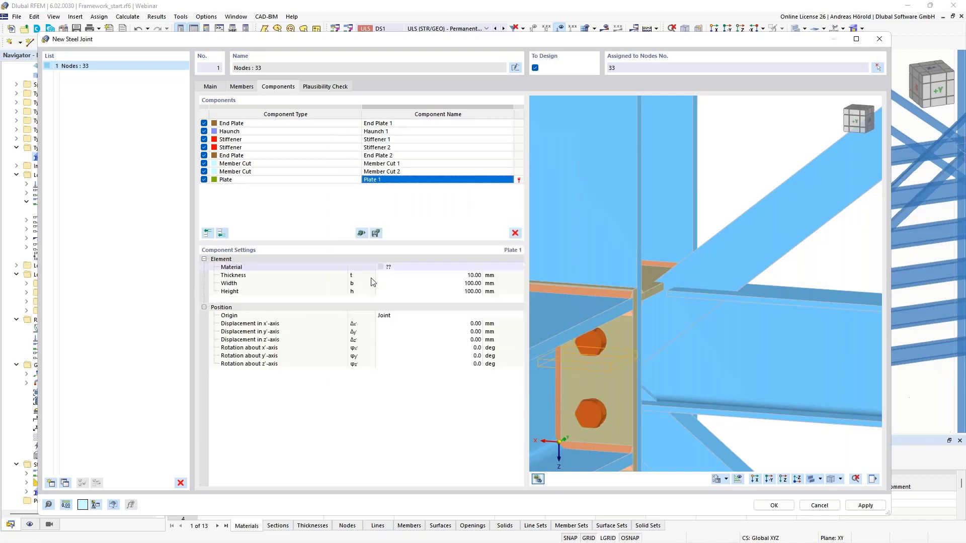
left_click(418, 267)
left_click(420, 267)
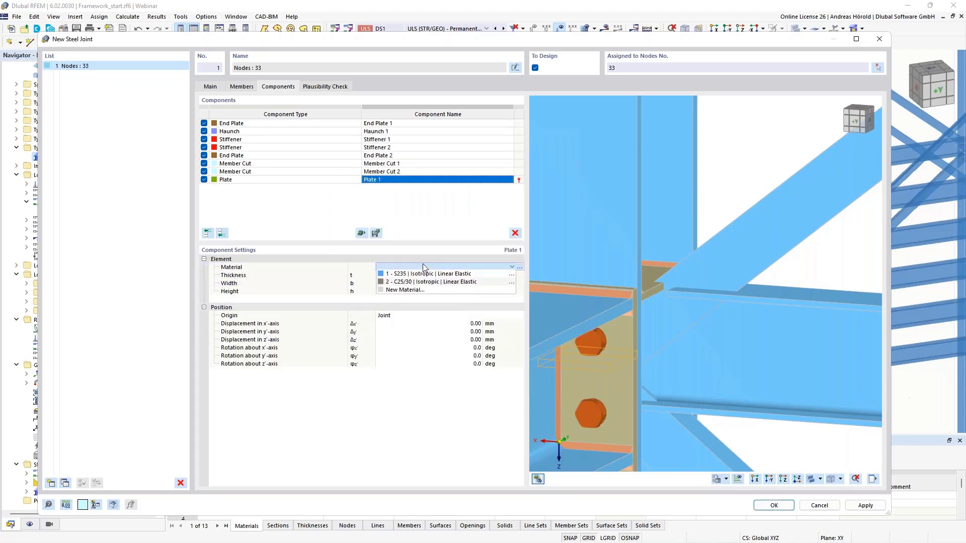
left_click(431, 274)
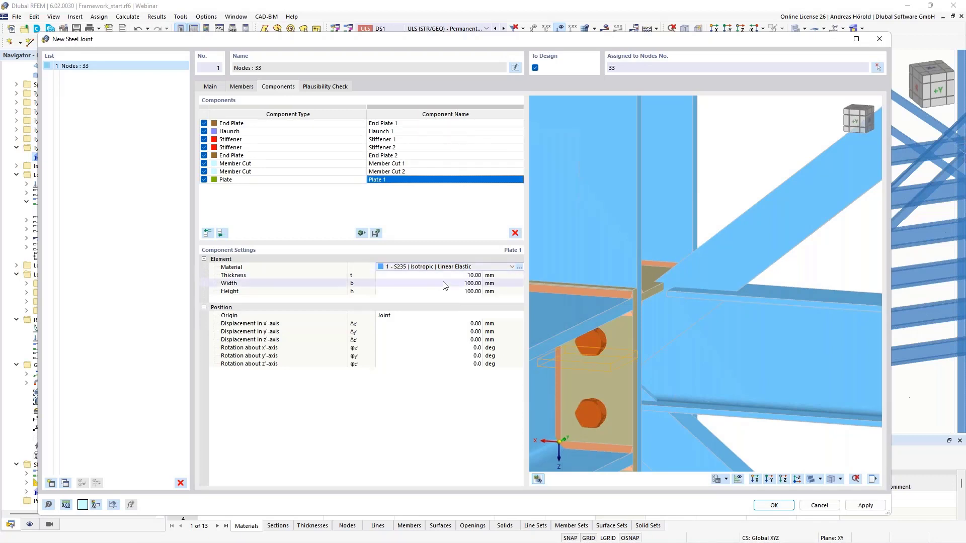
Step: Set Plate 1's thickness to 8 mm, width to 250 mm and height to 170 mm
left_click(473, 276)
type("8")
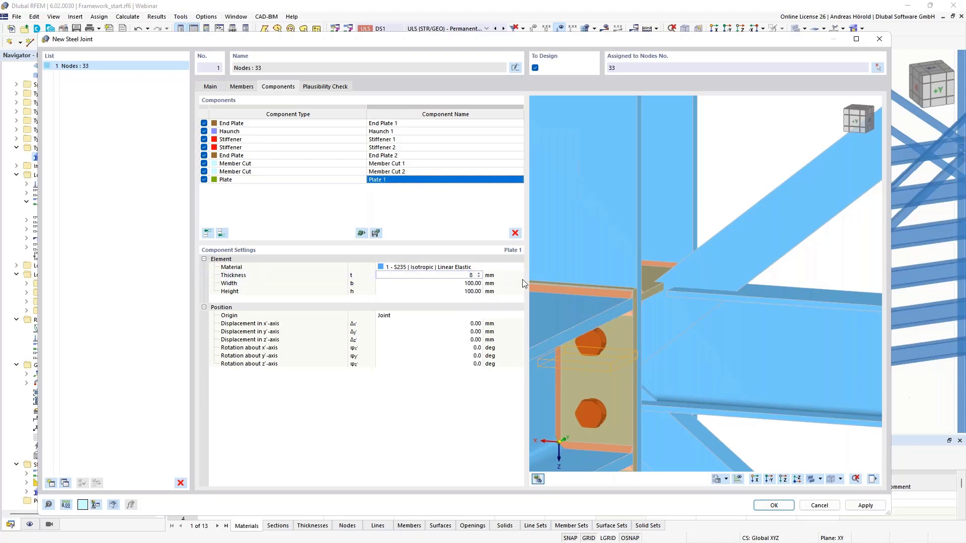
key("Tab")
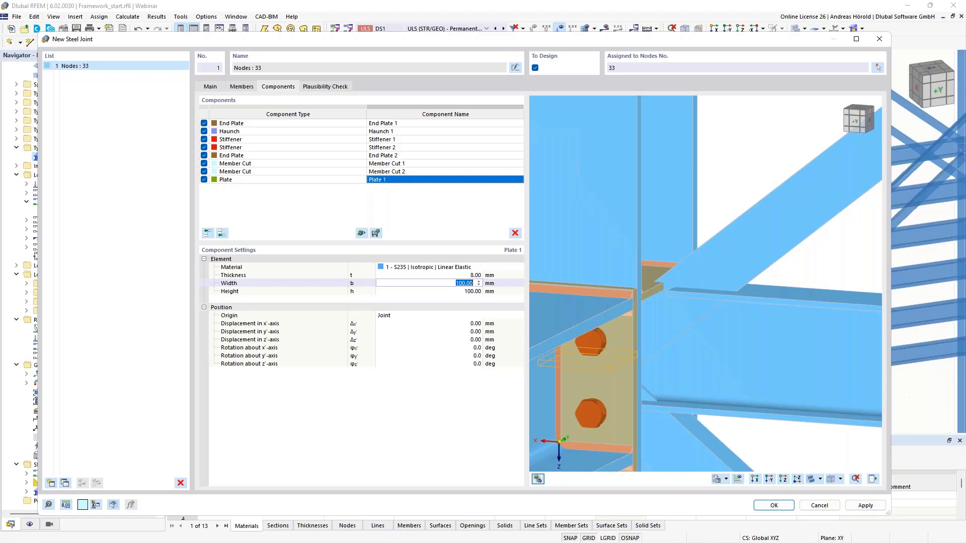
type("250")
key("Return")
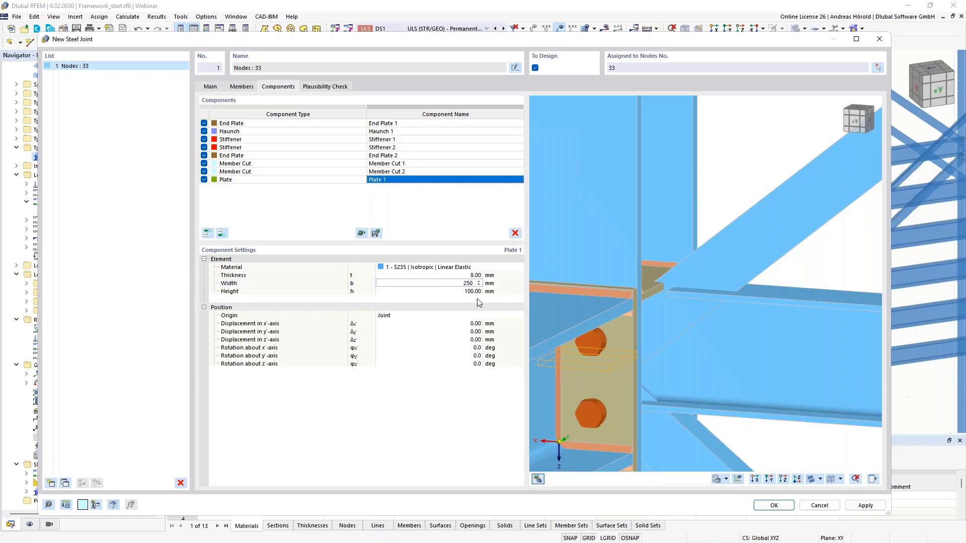
left_click(475, 292)
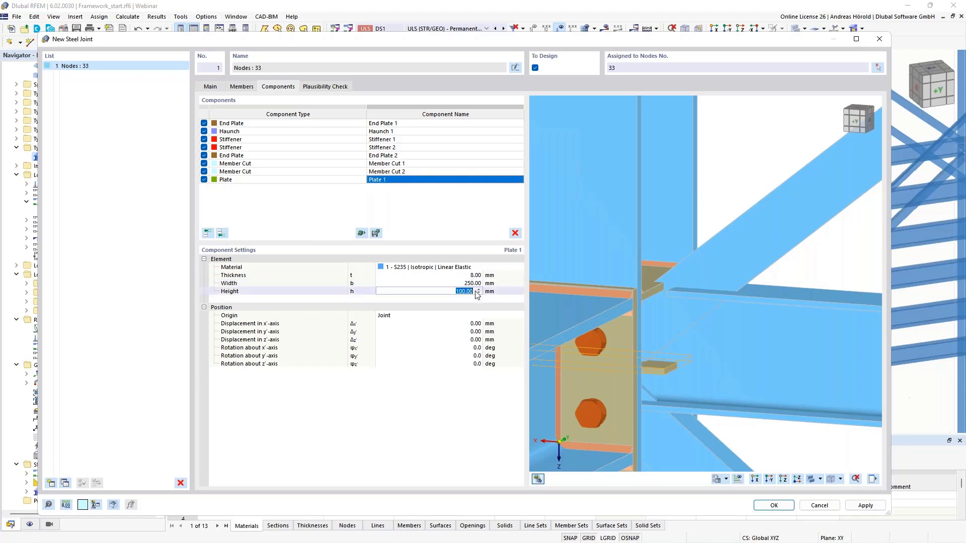
type("170")
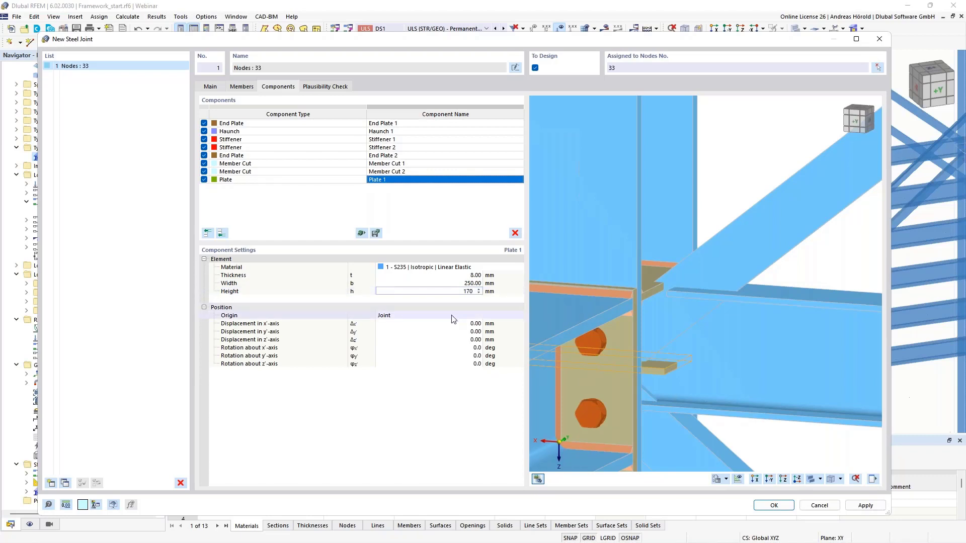
Step: Set the origin of Plate 1's position to the member plate Member 7 | Leg 1
left_click(451, 316)
left_click(445, 316)
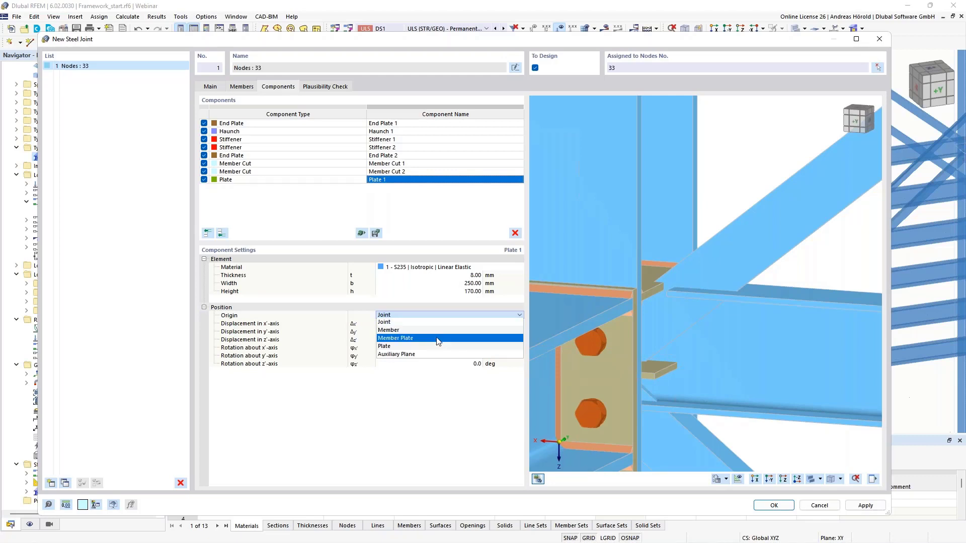
left_click(438, 339)
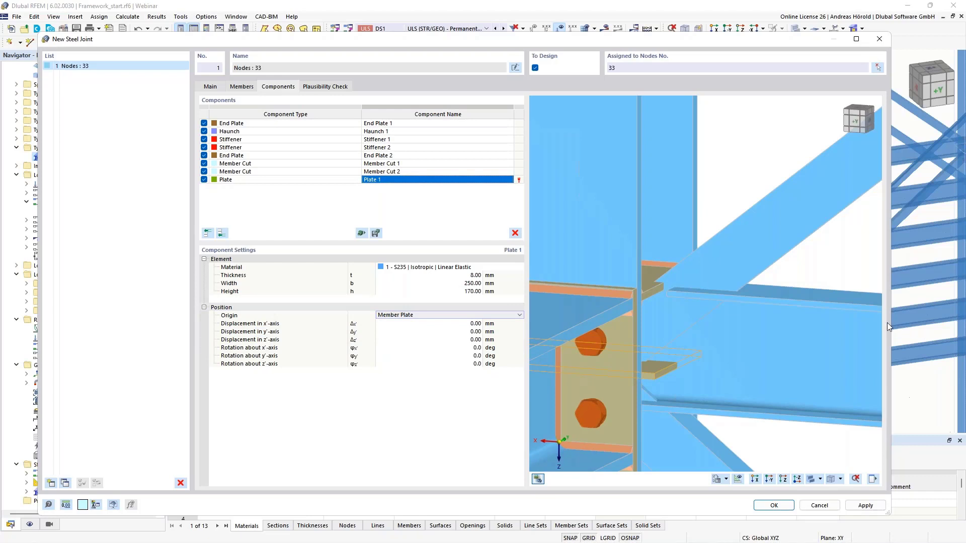
left_click_drag(890, 321, 953, 322)
left_click(533, 317)
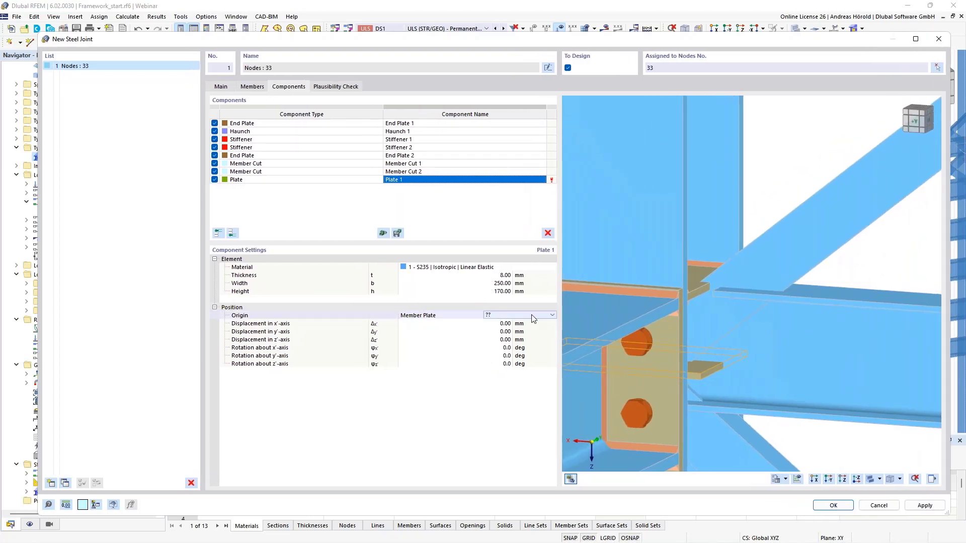
left_click(532, 317)
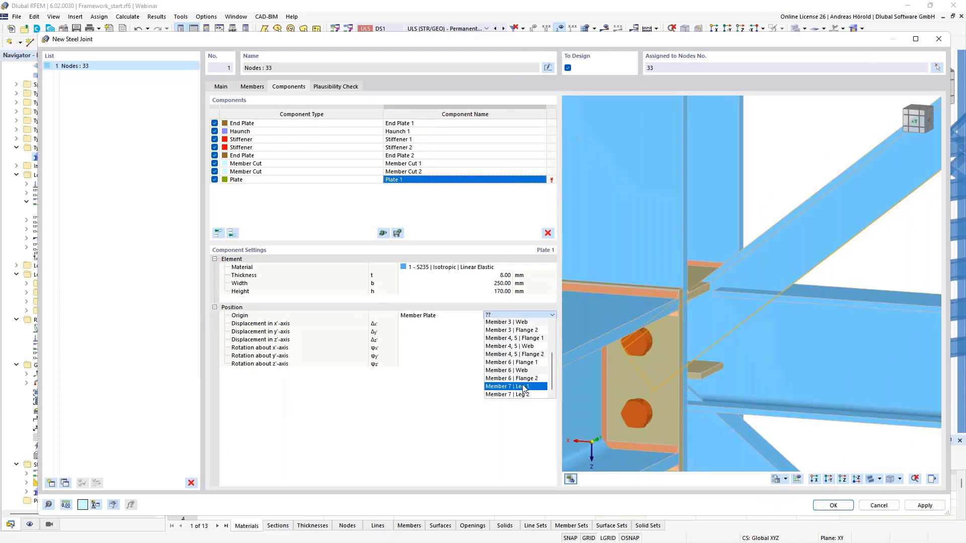
left_click(525, 389)
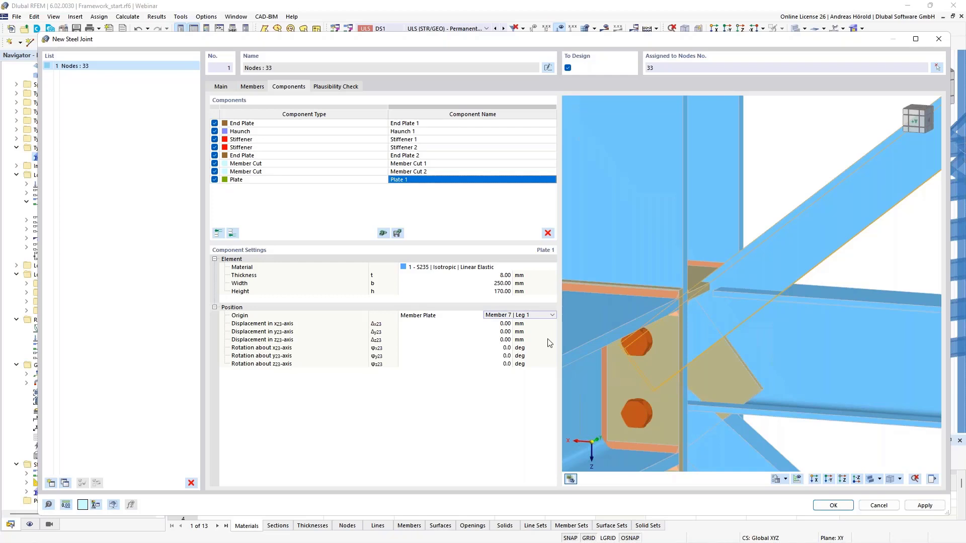
Step: Displace Plate 1 by 250 mm along the local x-axis and by -8 mm along the local z-axis
left_click(498, 324)
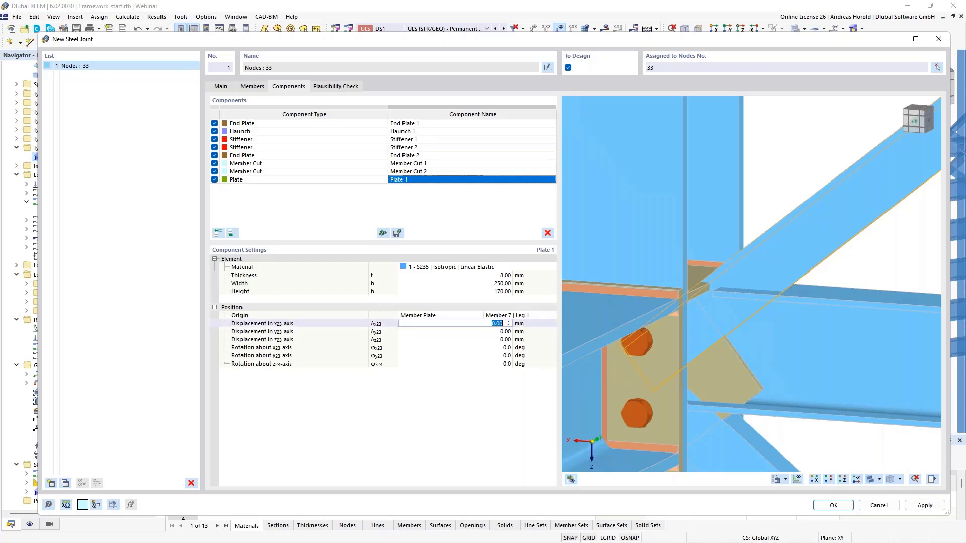
type("250")
key("Tab")
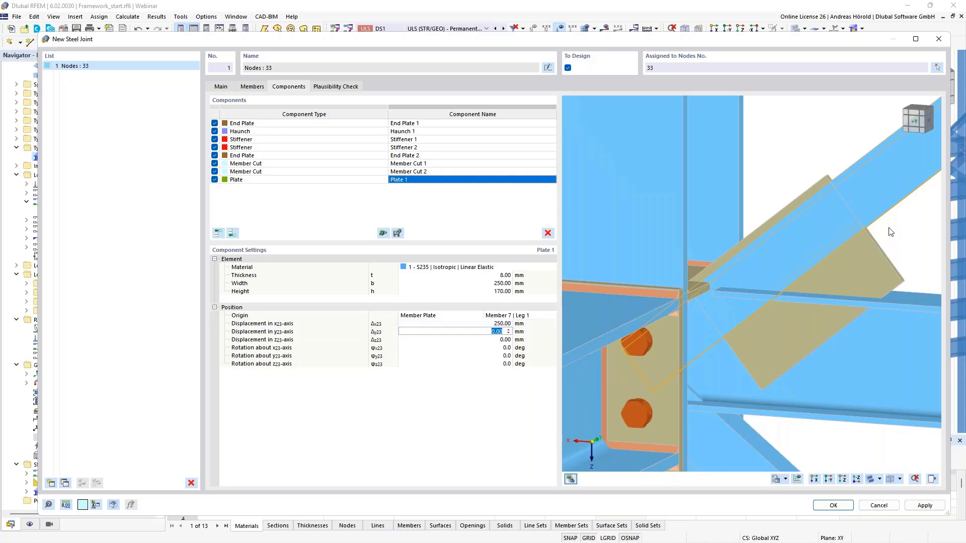
middle_click_drag(898, 229, 867, 243, "ctrl")
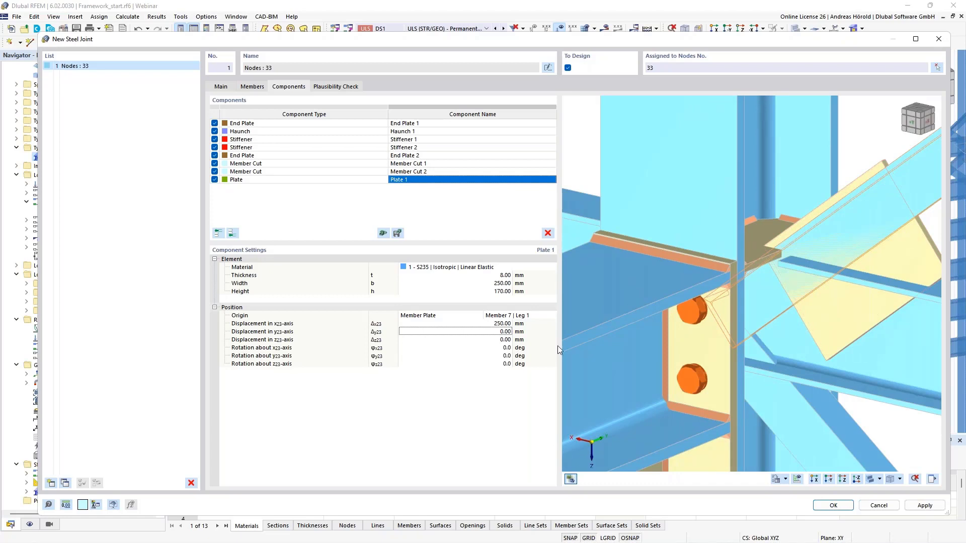
left_click(500, 340)
type("-")
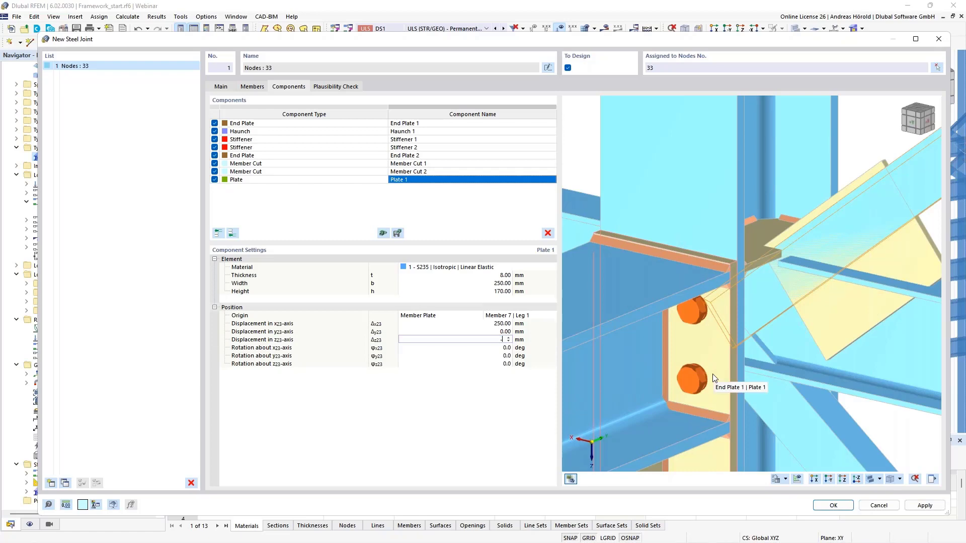
type("8")
key("Tab")
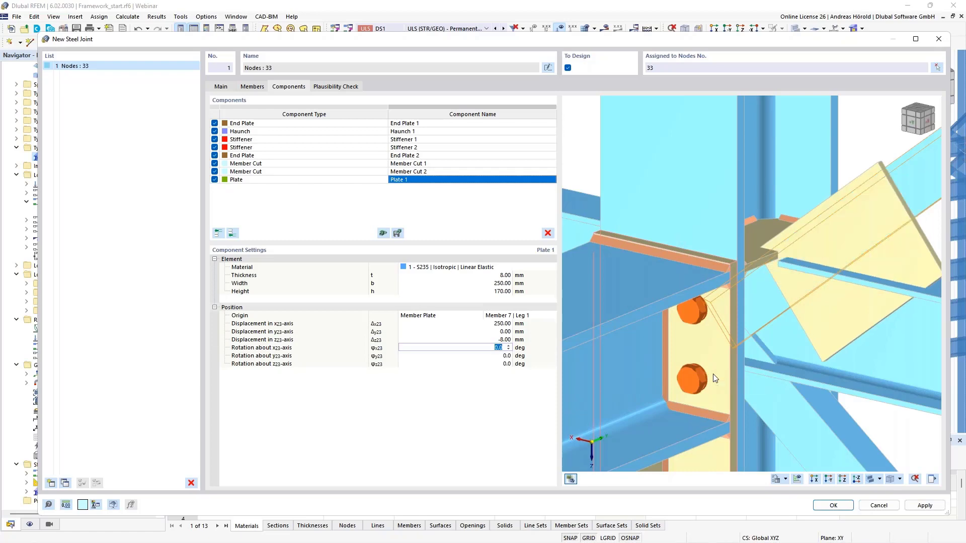
Step: Examine from several sides how Plate 1 sits against the leg of Member 7, the stiffener and the column
scroll(822, 298, "down", 4)
middle_click_drag(841, 298, 754, 308, "ctrl")
scroll(872, 301, "up", 2)
scroll(870, 297, "up", 2)
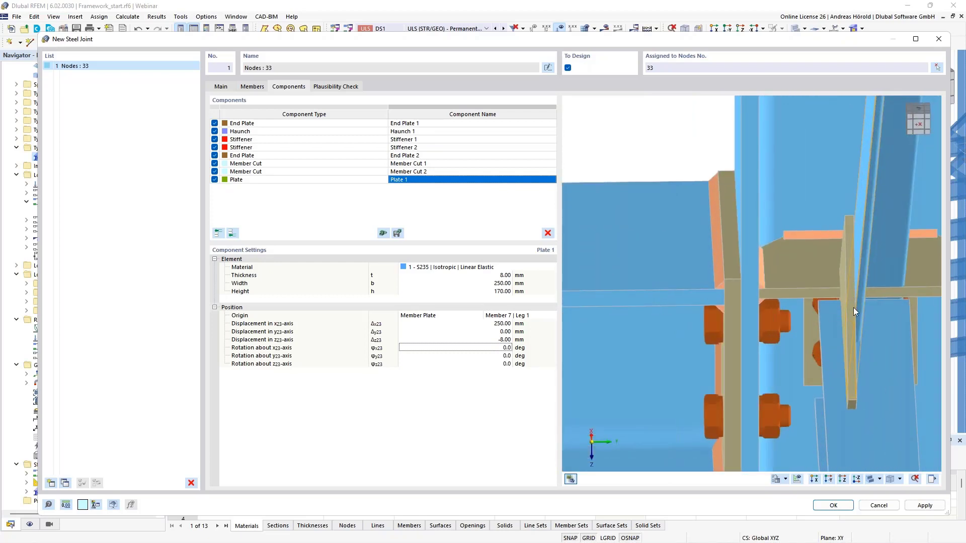
scroll(861, 335, "down", 2)
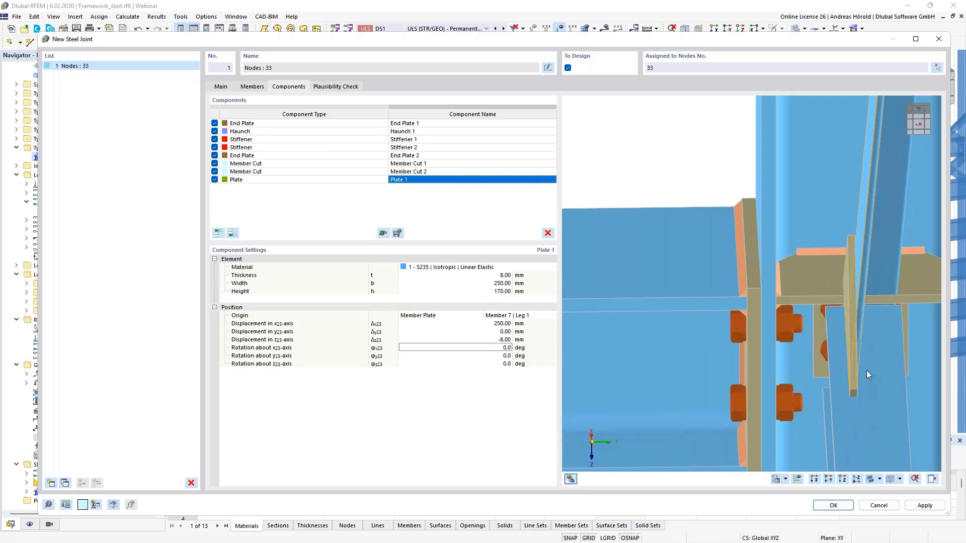
scroll(866, 370, "down", 1)
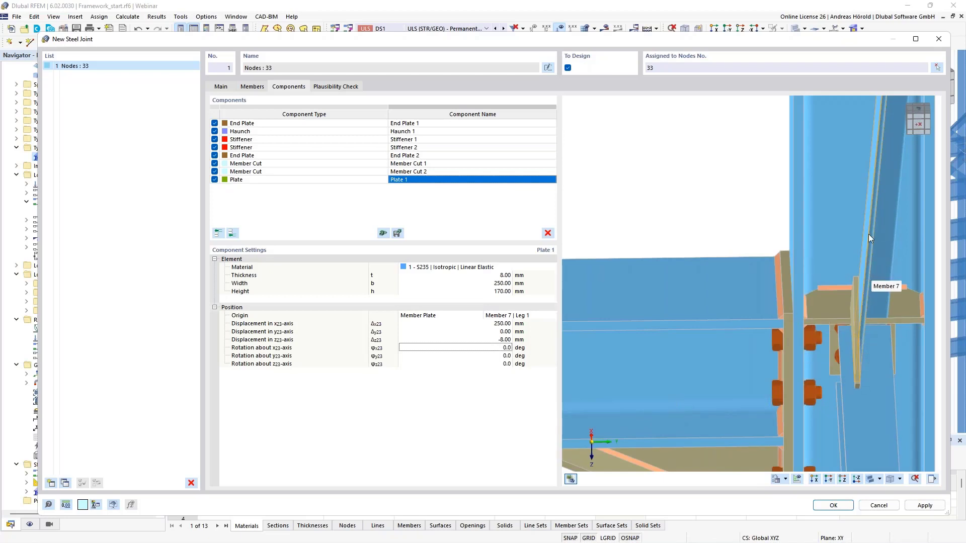
middle_click_drag(898, 213, 893, 235)
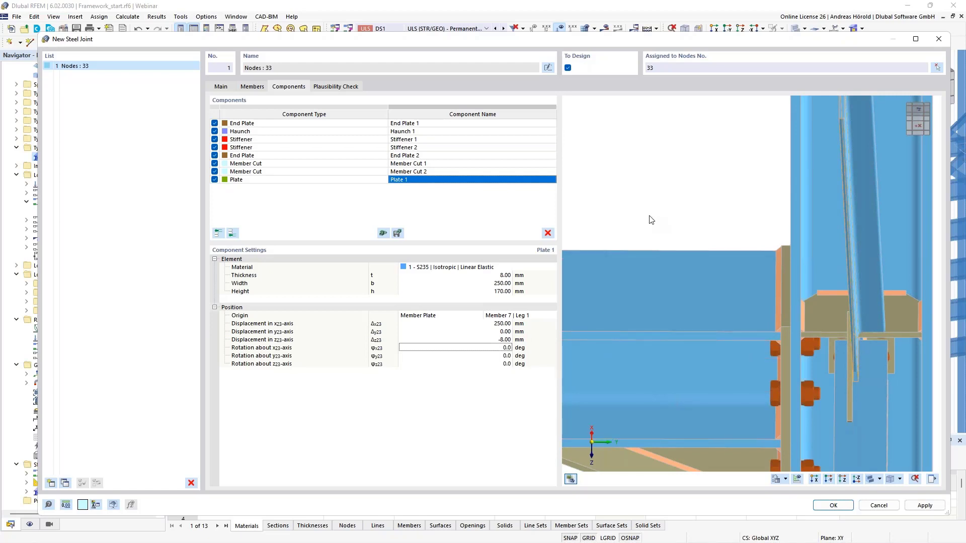
middle_click_drag(700, 346, 741, 310, "ctrl")
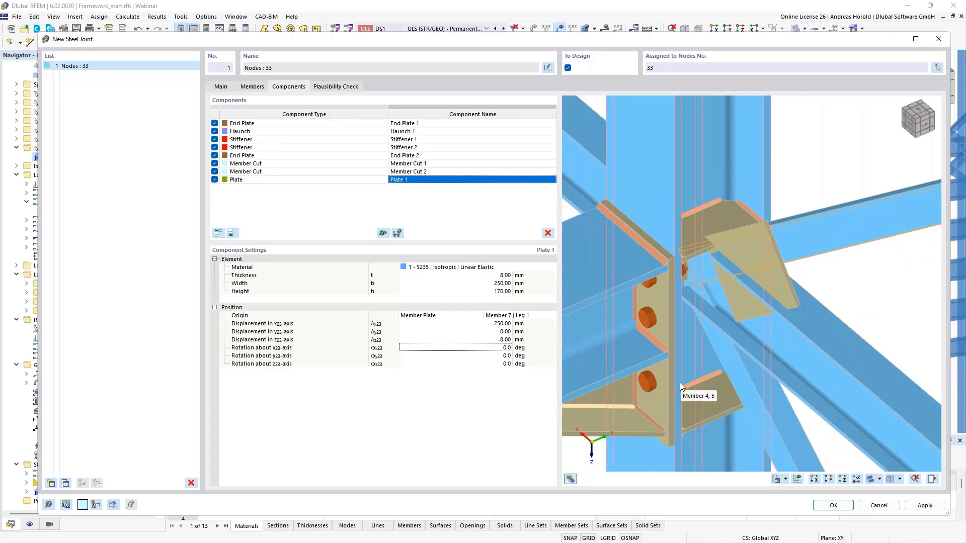
middle_click_drag(682, 385, 746, 352, "ctrl")
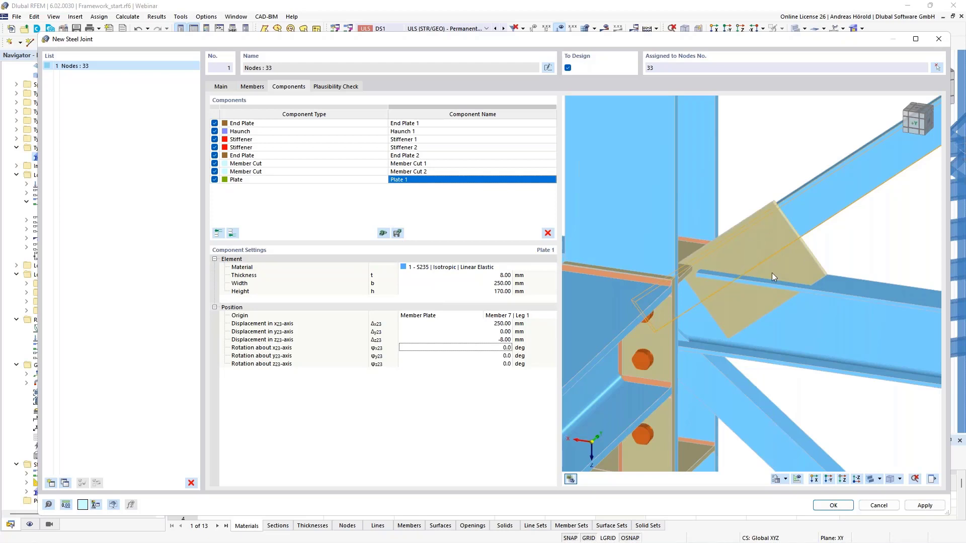
Step: Add a Plate Cut component at the end of the component list and try to assign Plate 1 as the plate to cut
left_click(232, 233)
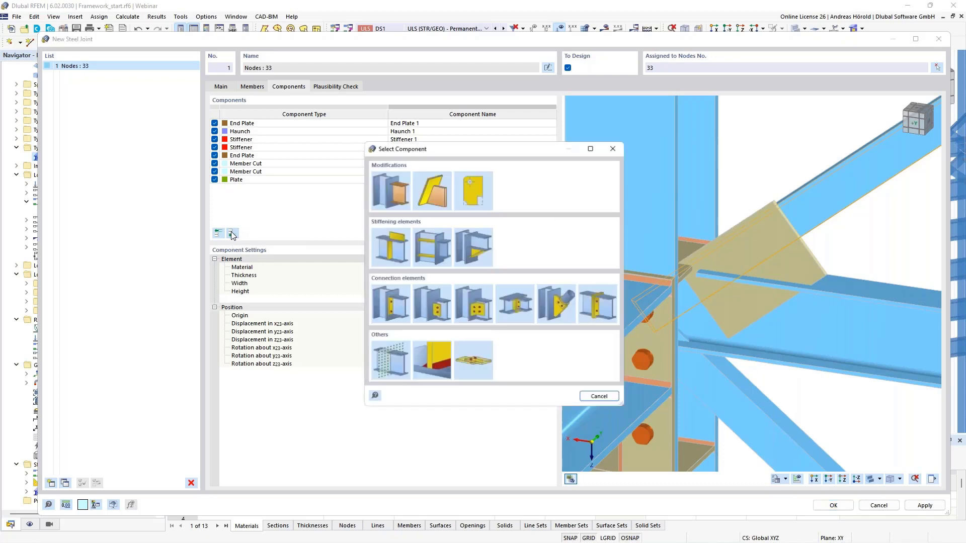
left_click(423, 187)
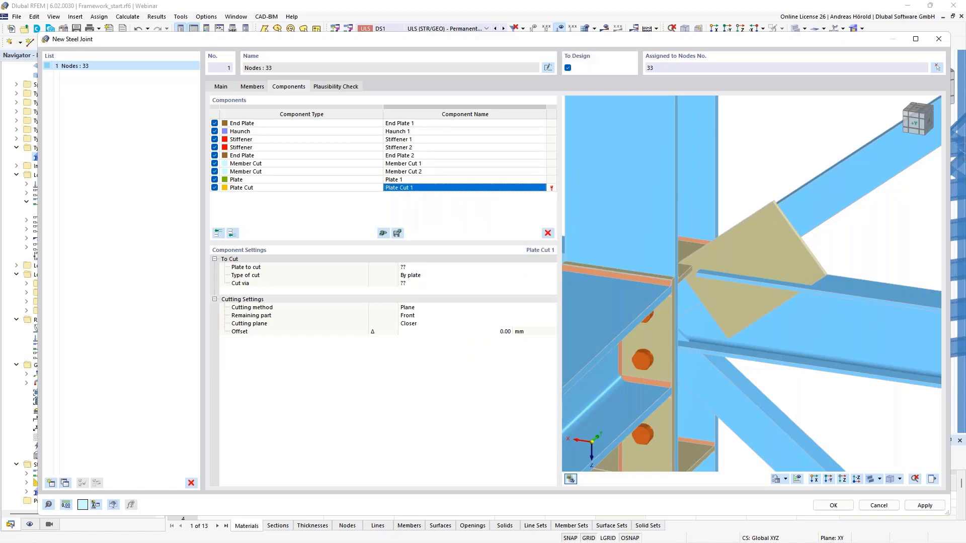
left_click(417, 268)
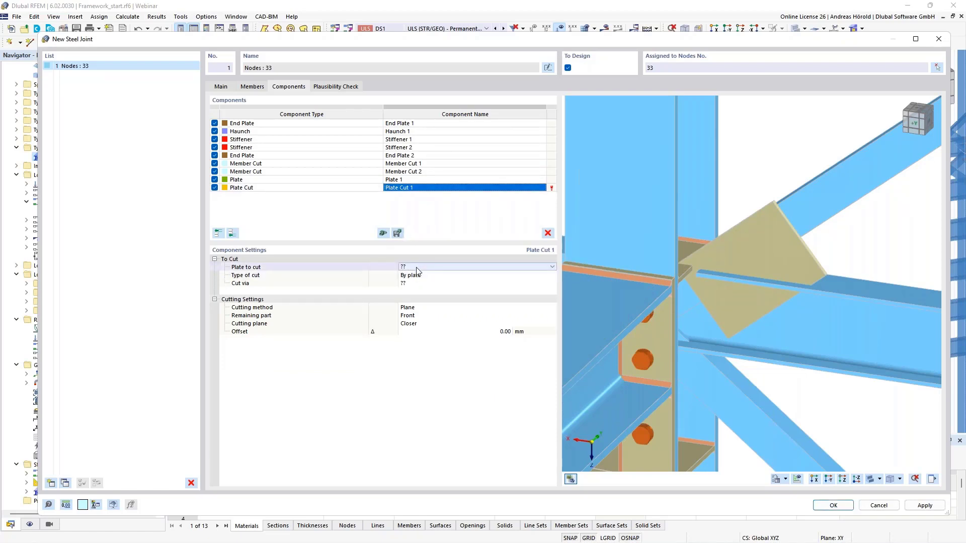
left_click(416, 268)
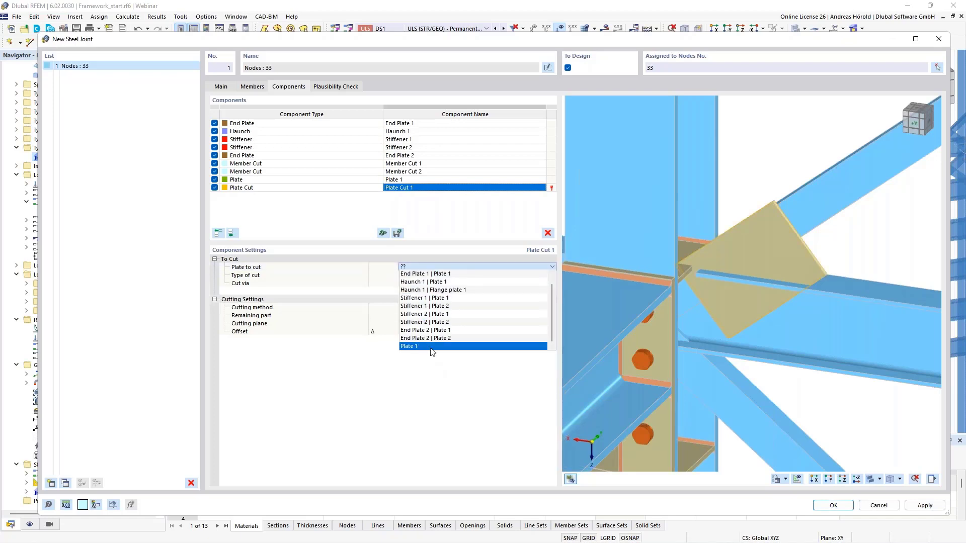
left_click(431, 349)
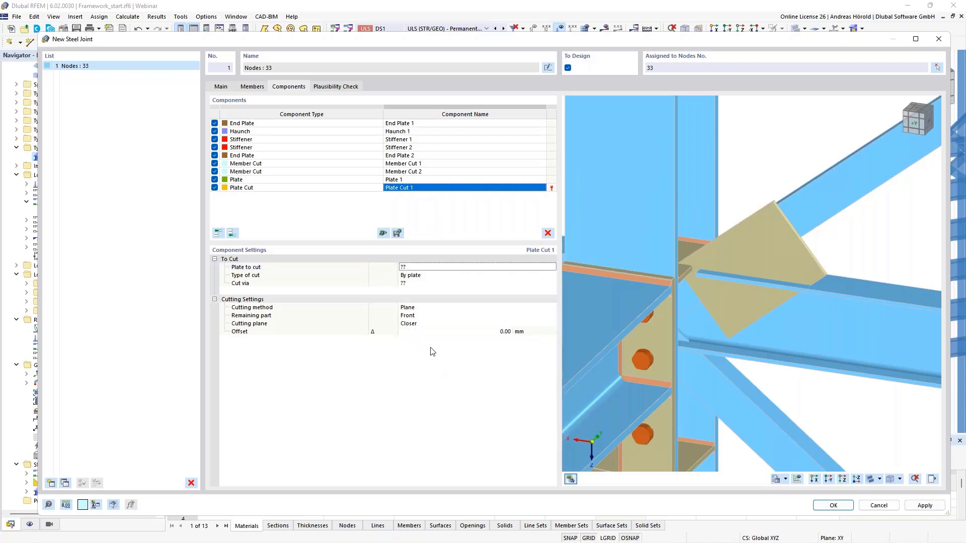
Step: Set Plate Cut 1's type of cut to By member plate, cutting via the web of Member 4, 5
left_click(434, 276)
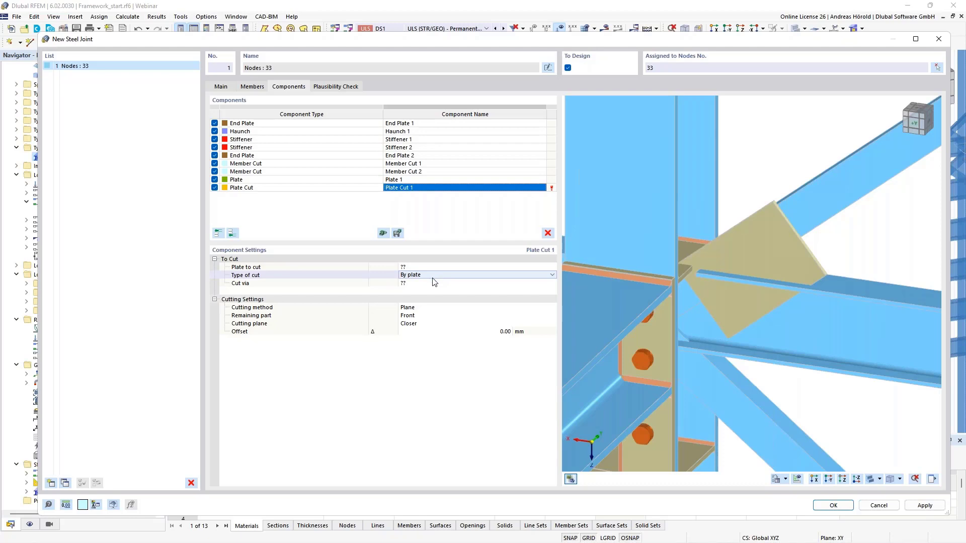
left_click(435, 277)
left_click(431, 290)
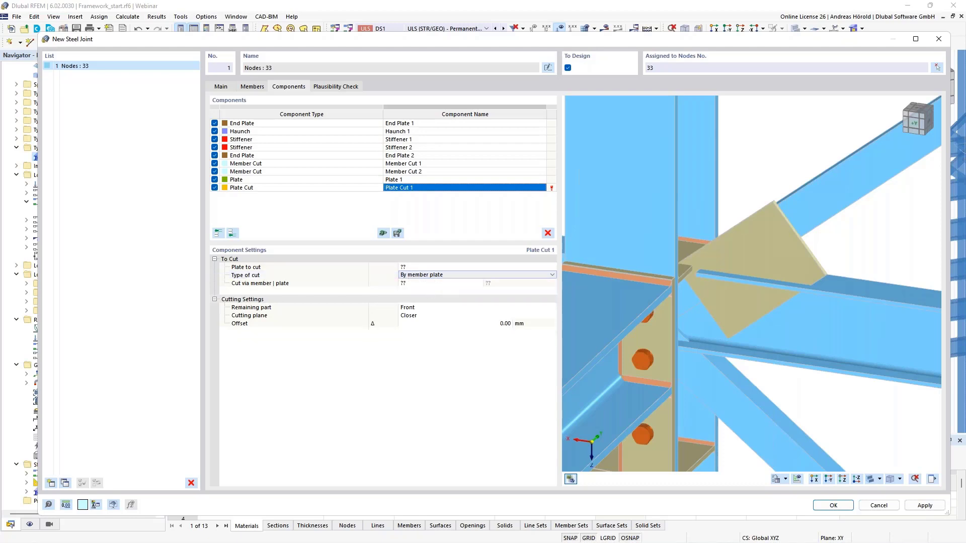
left_click(421, 285)
left_click(419, 283)
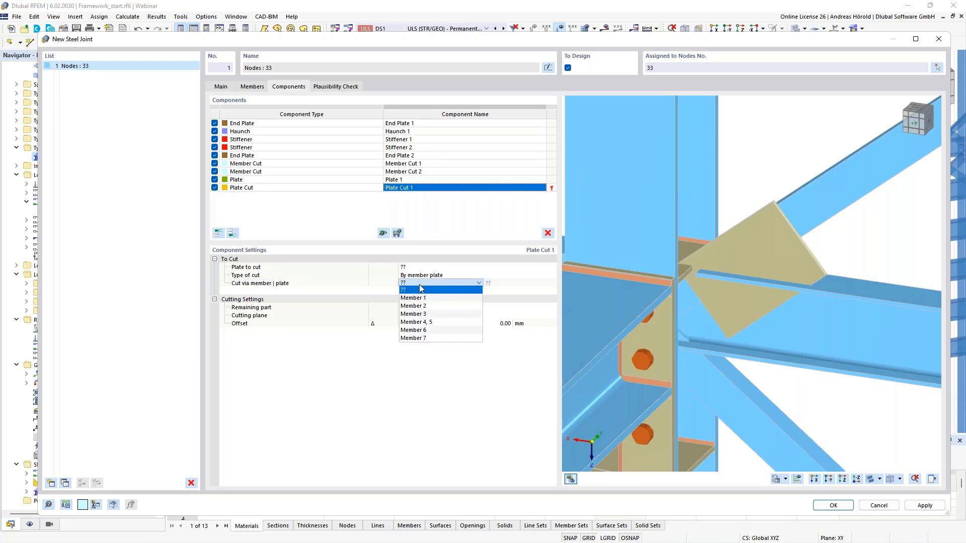
left_click(433, 323)
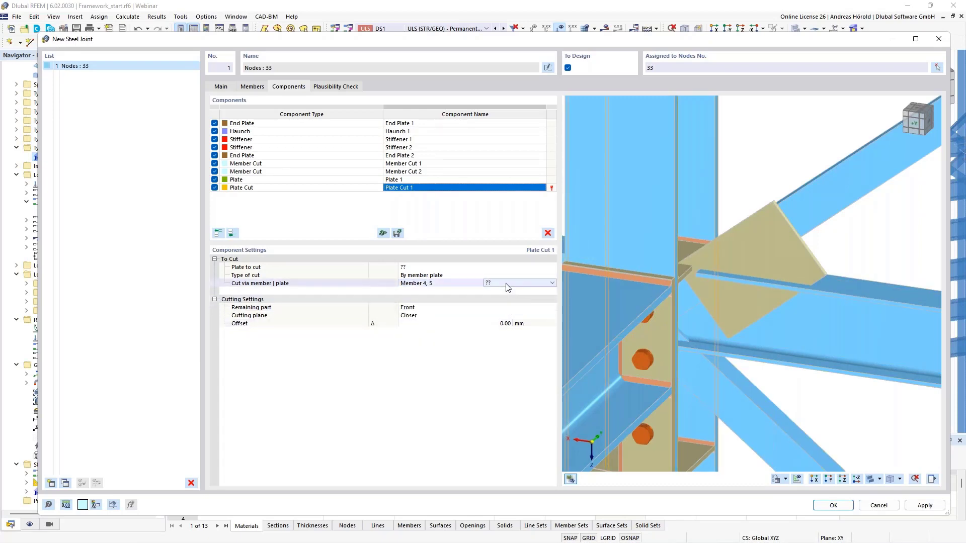
left_click(505, 283)
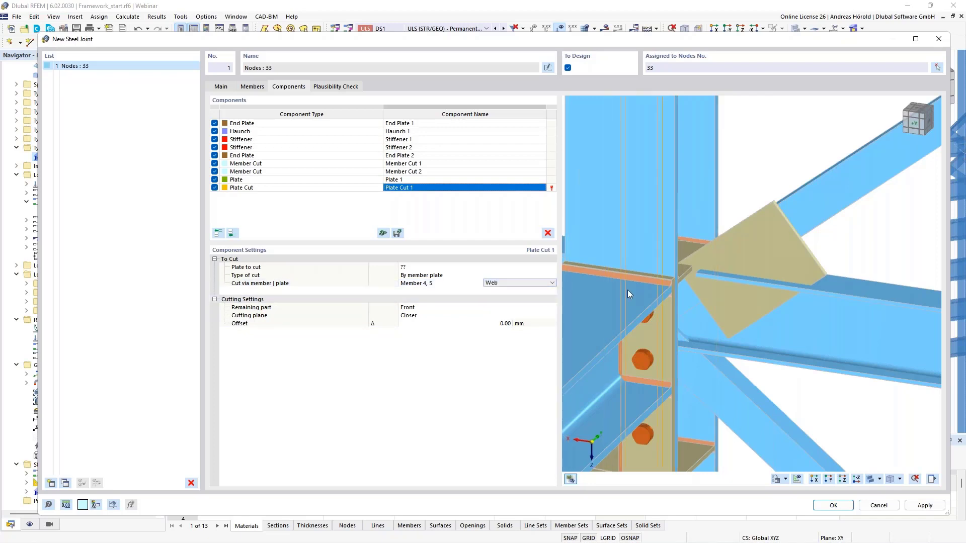
mouse_move(827, 387)
middle_mouse_down("ctrl")
mouse_move(784, 387)
mouse_move(811, 382)
middle_mouse_up("ctrl")
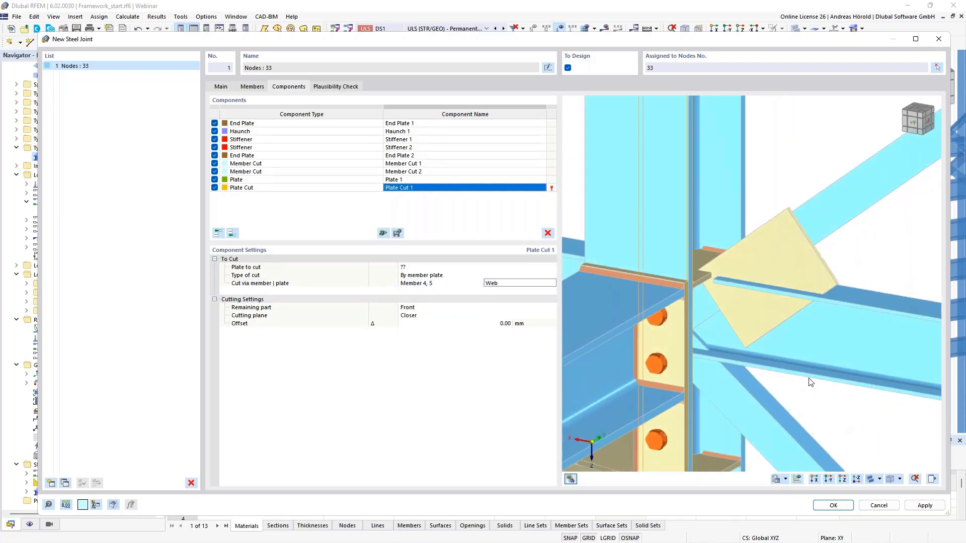
Step: Set Plate Cut 1's remaining part to Rear
left_click(418, 307)
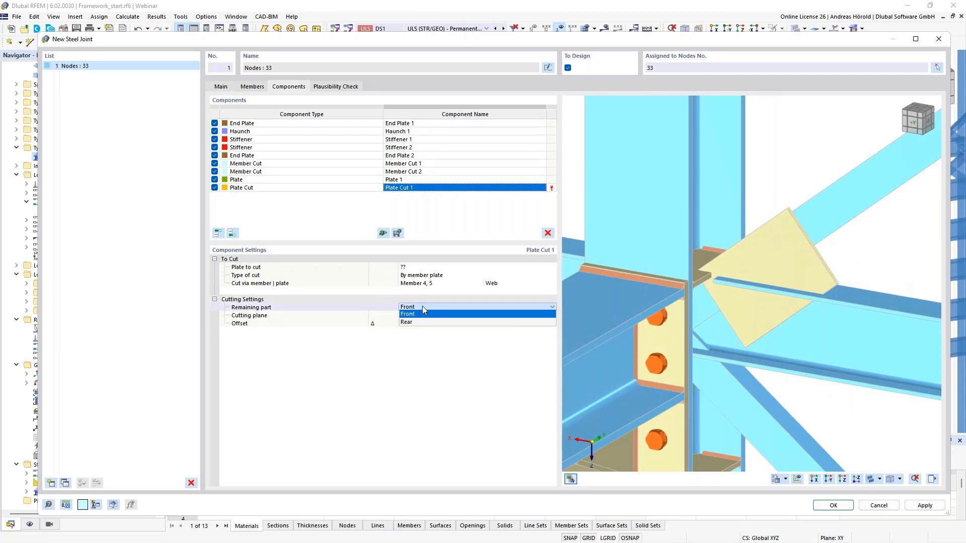
left_click(421, 317)
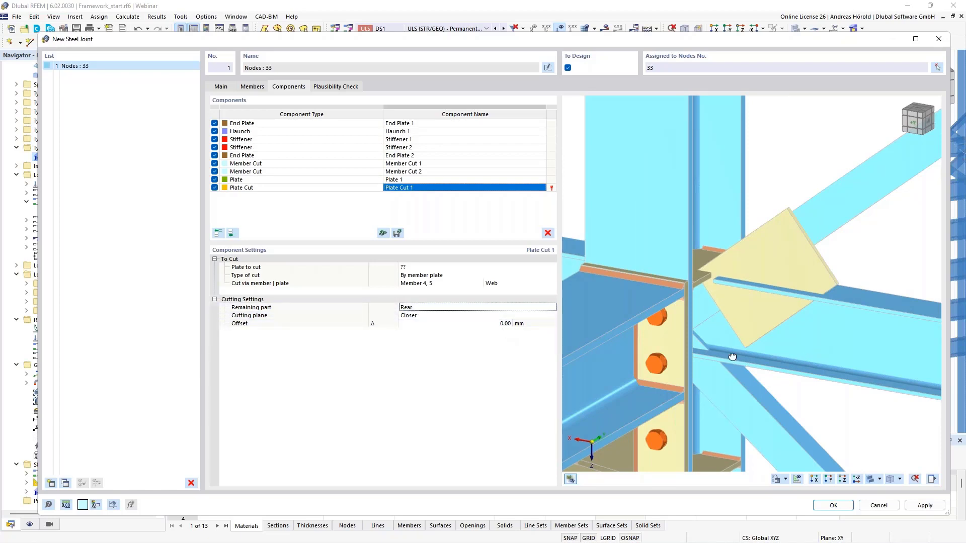
scroll(765, 349, "up", 3)
scroll(666, 309, "up", 4)
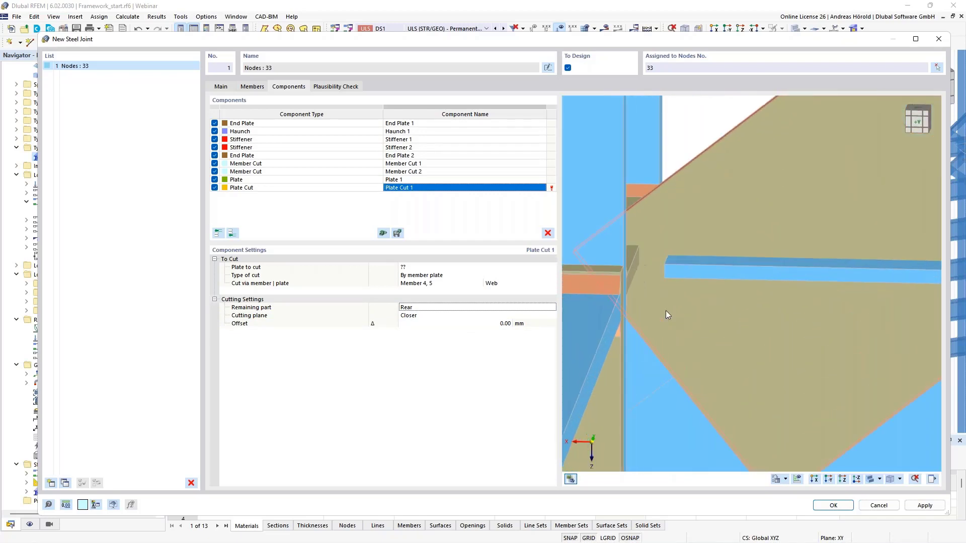
Step: Try an offset of 115 mm for Plate Cut 1, followed by 120 mm
left_click(494, 324)
type("115")
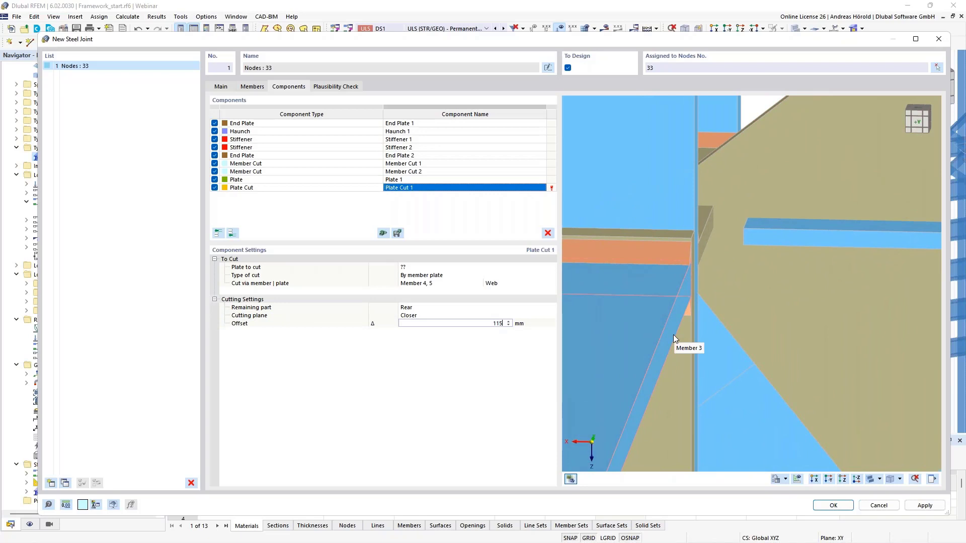
key("Return")
type("120")
key("Return")
Step: Assign Plate 1 as the plate to cut in Plate Cut 1
left_click(438, 270)
left_click(438, 268)
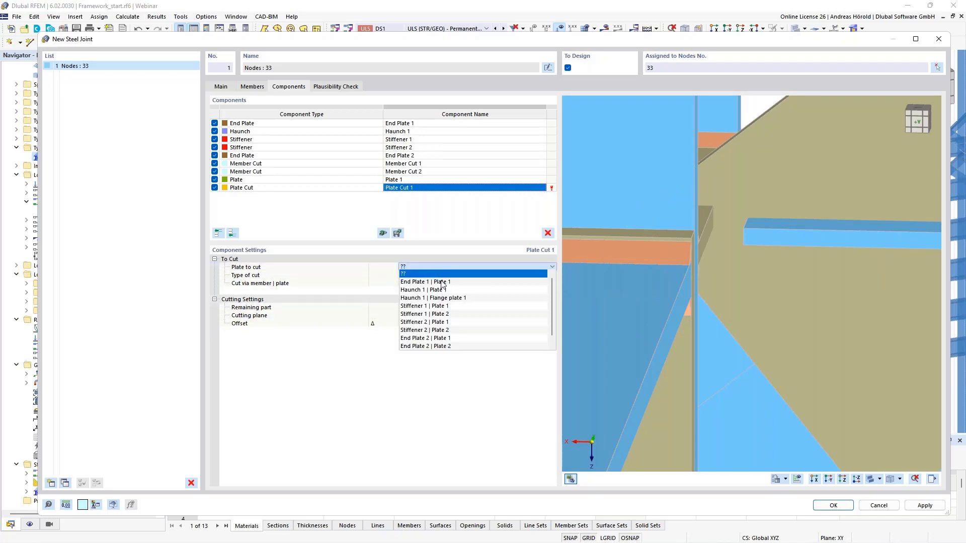
scroll(440, 326, "down", 1)
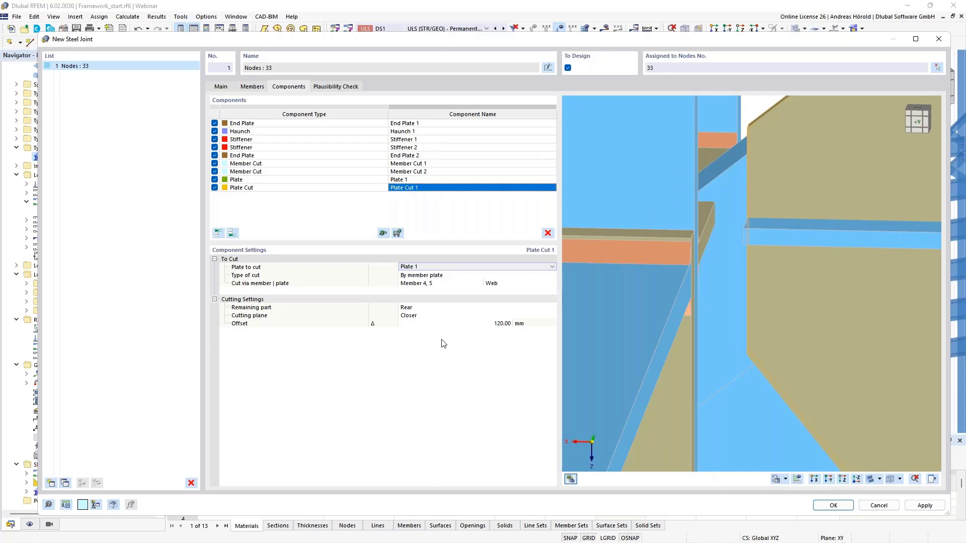
Step: Set Plate Cut 1's offset to 115 mm and check the trimmed edge against the slot in the gusset plate
left_click(505, 325)
type("15")
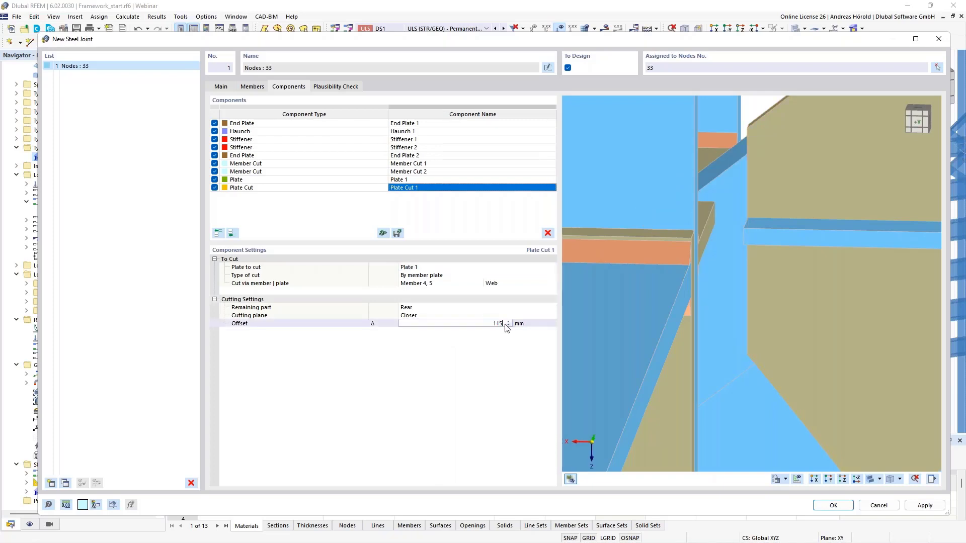
key("Return")
middle_click_drag(774, 327, 784, 327, "ctrl")
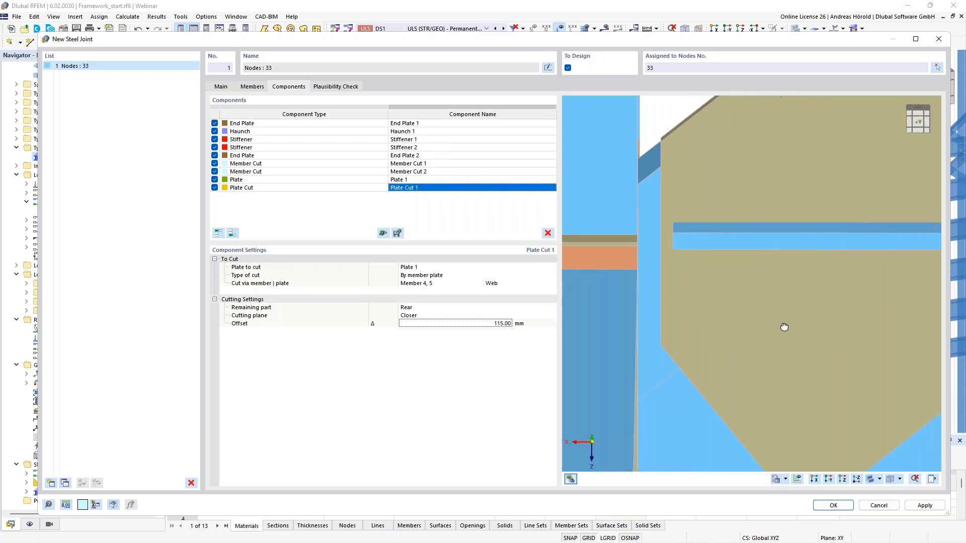
scroll(702, 263, "up", 3)
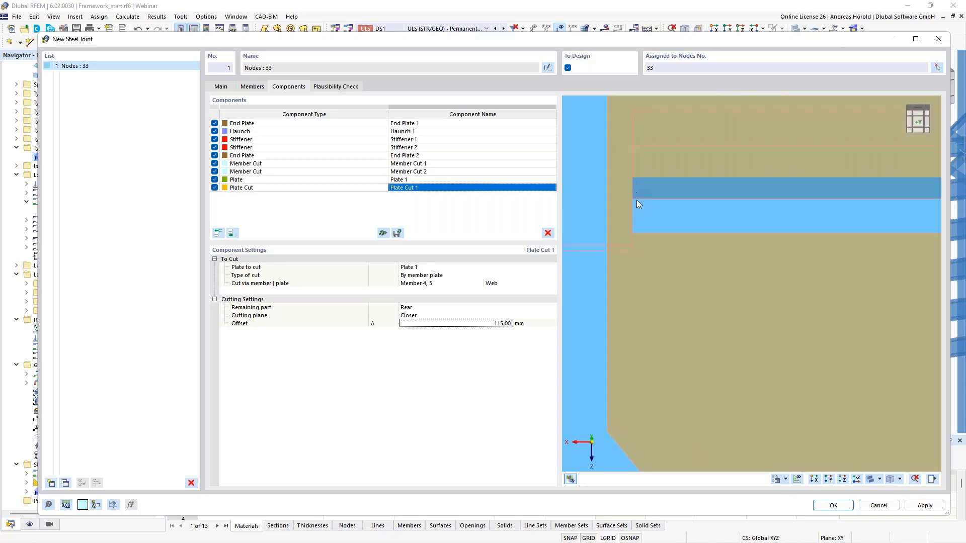
scroll(639, 206, "down", 1)
Step: Set Plate Cut 1's offset to 120.25 mm
left_click(483, 324)
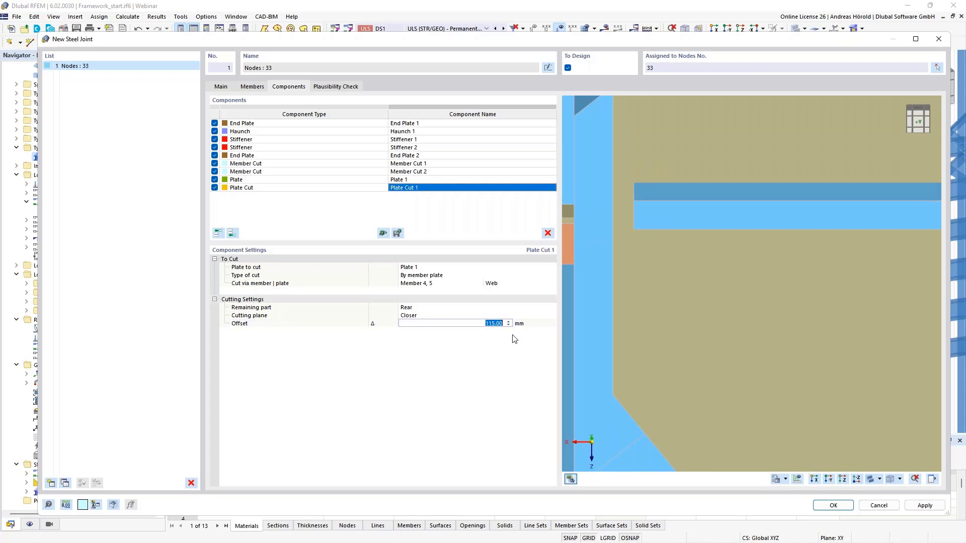
type("120,25")
key("Return")
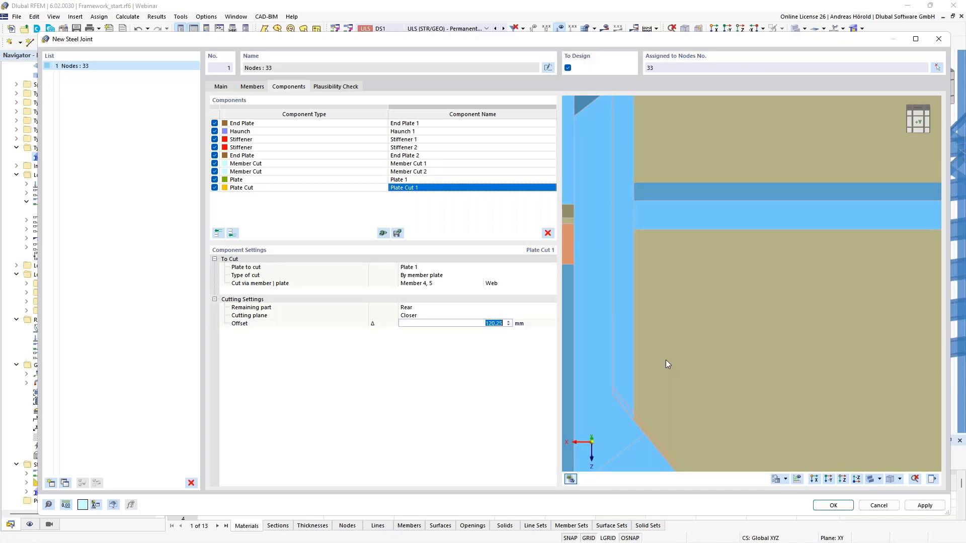
scroll(666, 360, "down", 5)
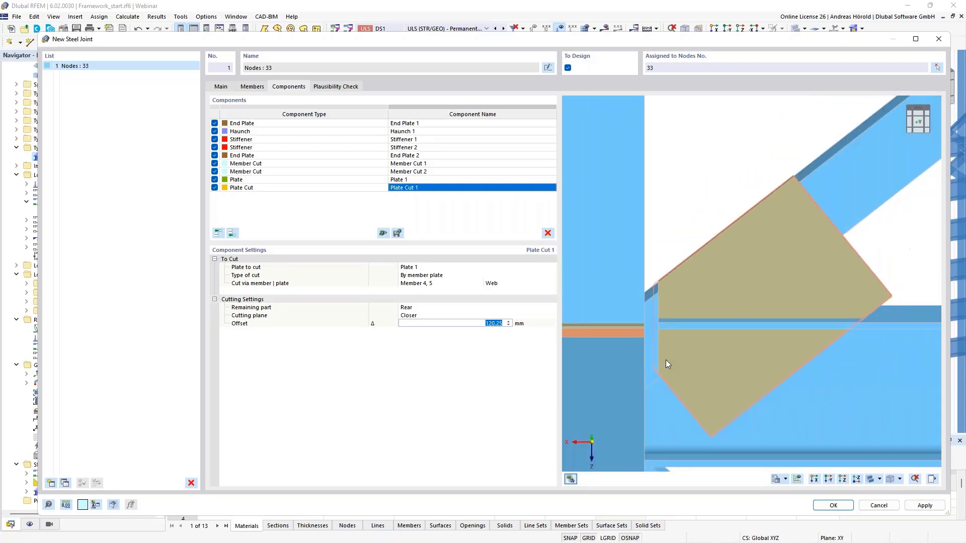
scroll(666, 360, "down", 1)
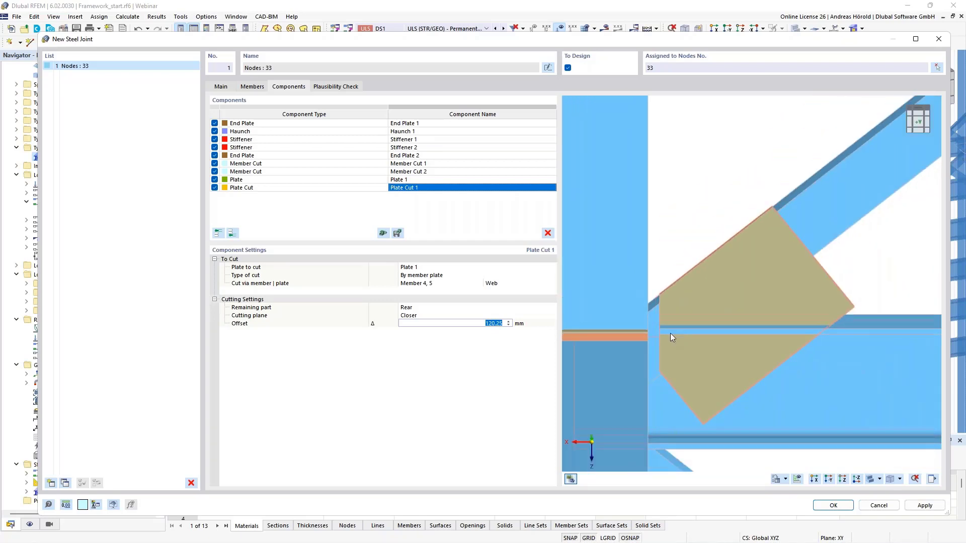
Step: Add a second Plate Cut at the end of the component list with Plate 1 as the plate to cut
left_click(232, 233)
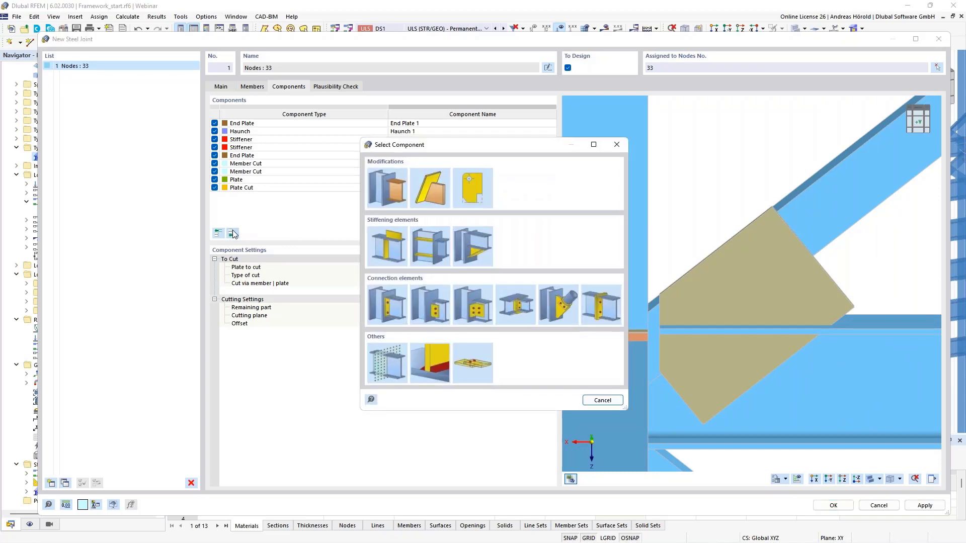
left_click(430, 186)
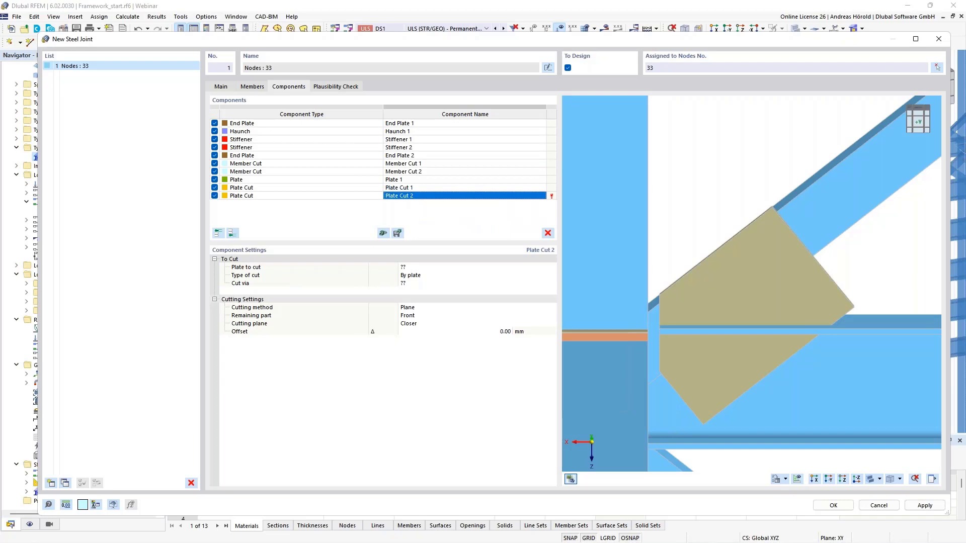
left_click(431, 268)
left_click(432, 267)
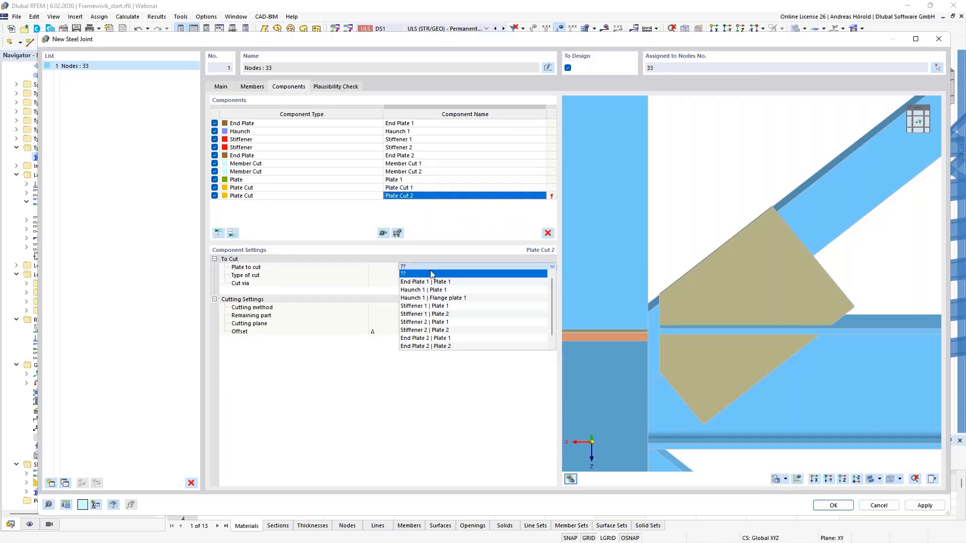
left_click(429, 345)
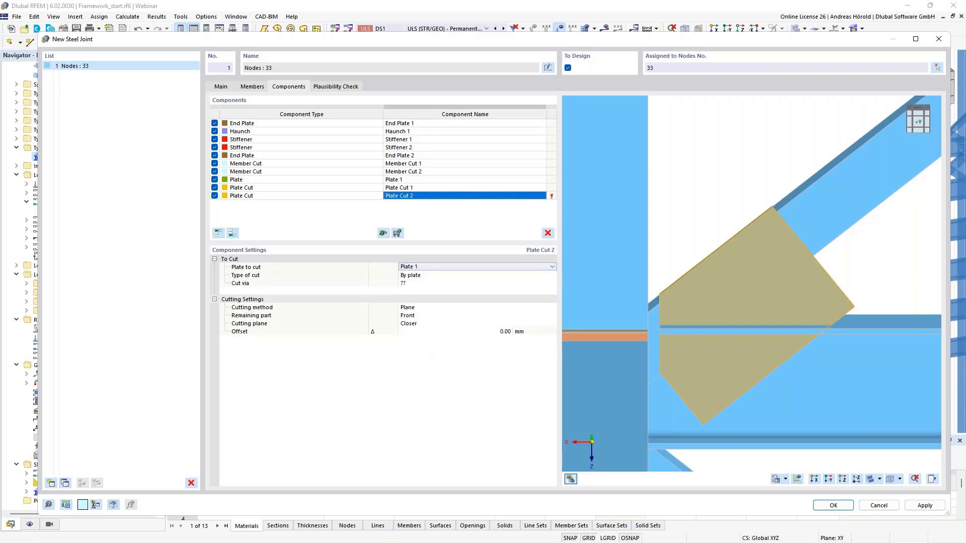
Step: Set Plate Cut 2's type of cut to By member plate, cutting via the web of Member 4, 5
left_click(430, 275)
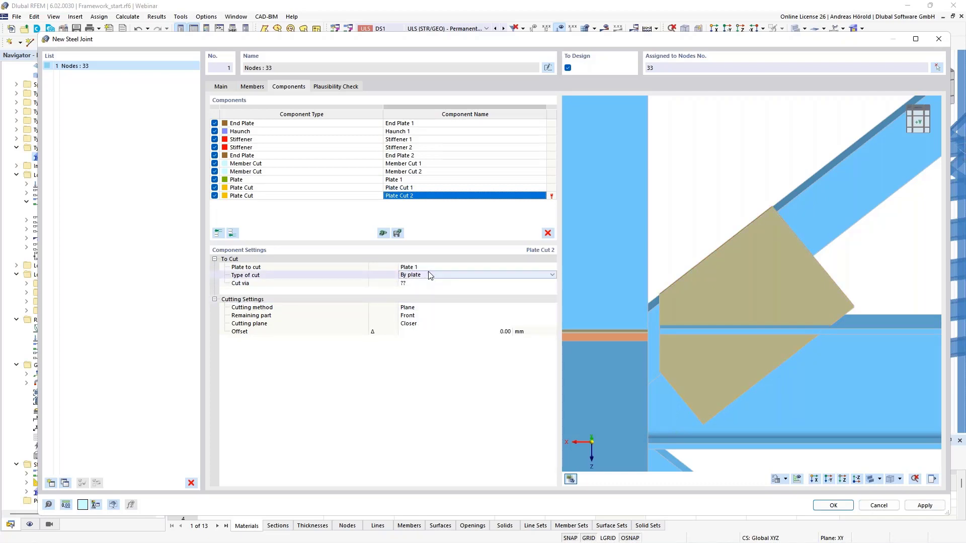
left_click(430, 275)
left_click(434, 291)
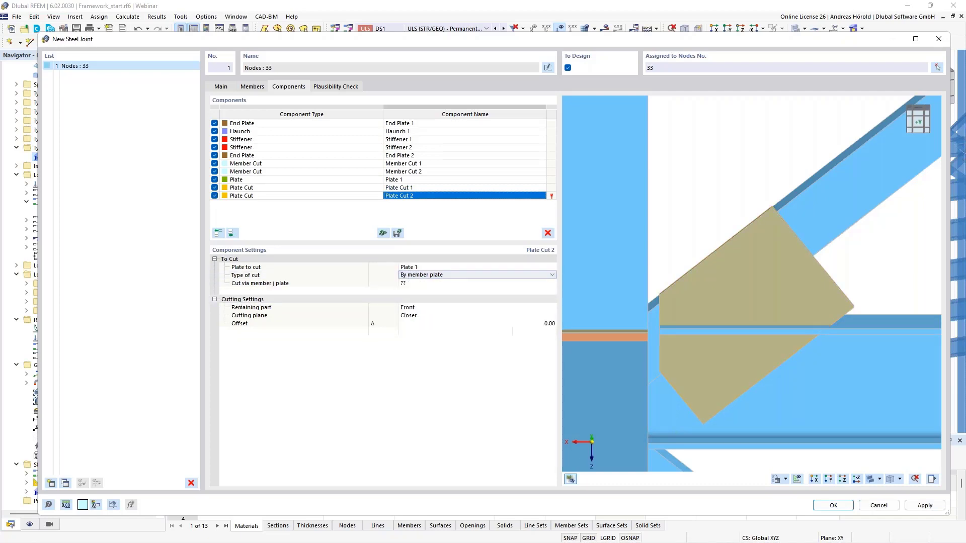
left_click(434, 284)
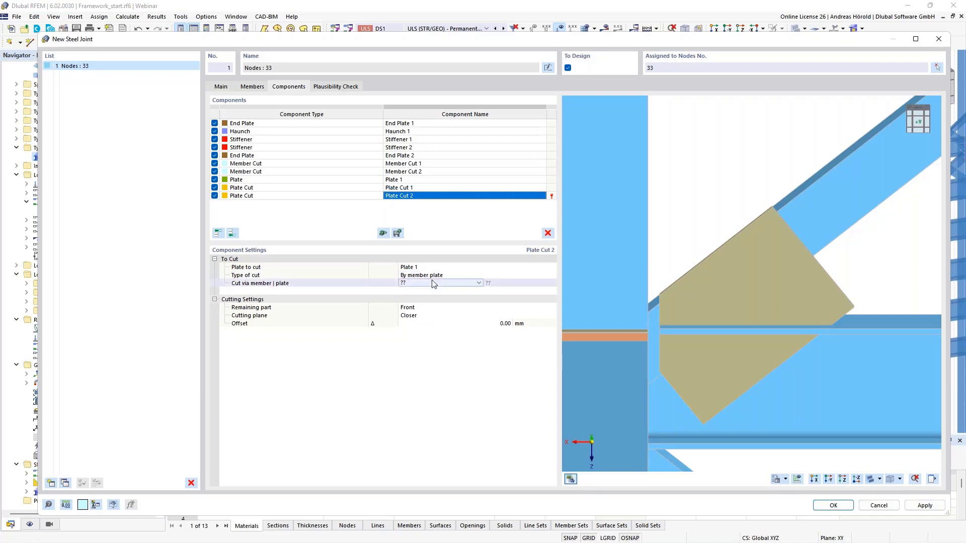
left_click(432, 283)
left_click(431, 326)
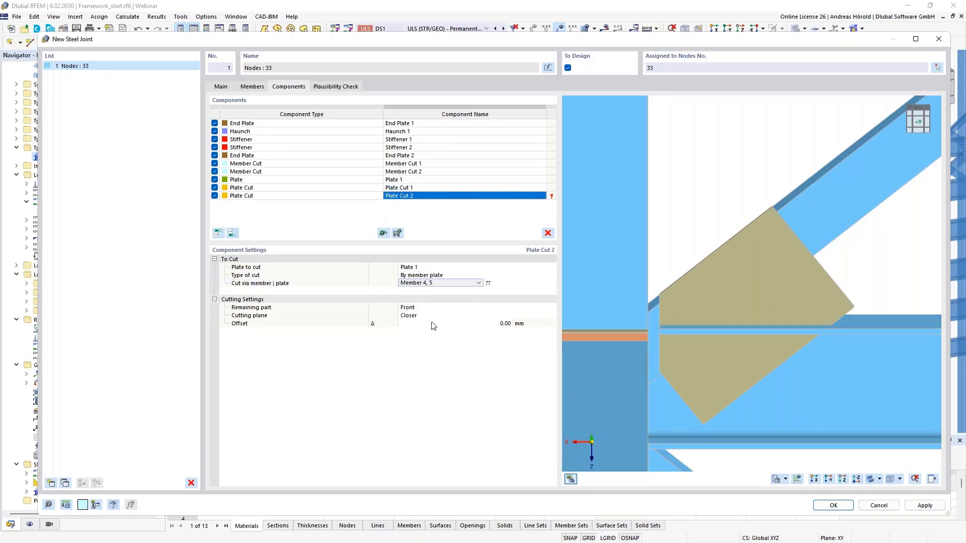
left_click(523, 282)
left_click(522, 283)
left_click(524, 307)
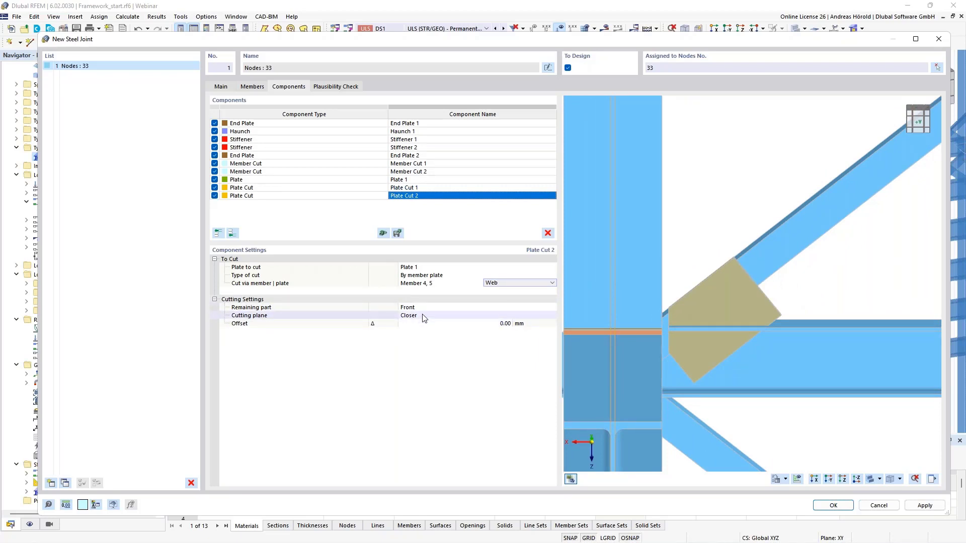
Step: Set Plate Cut 2's offset to -335.25 mm to trim the gusset plate's outer corner vertically
left_click(508, 326)
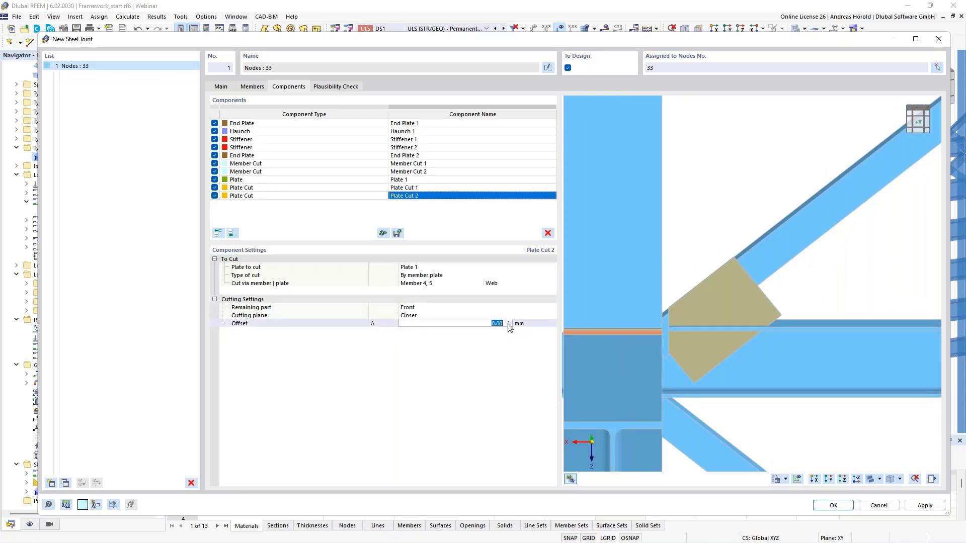
key("BackSpace")
type("-335,25")
key("Return")
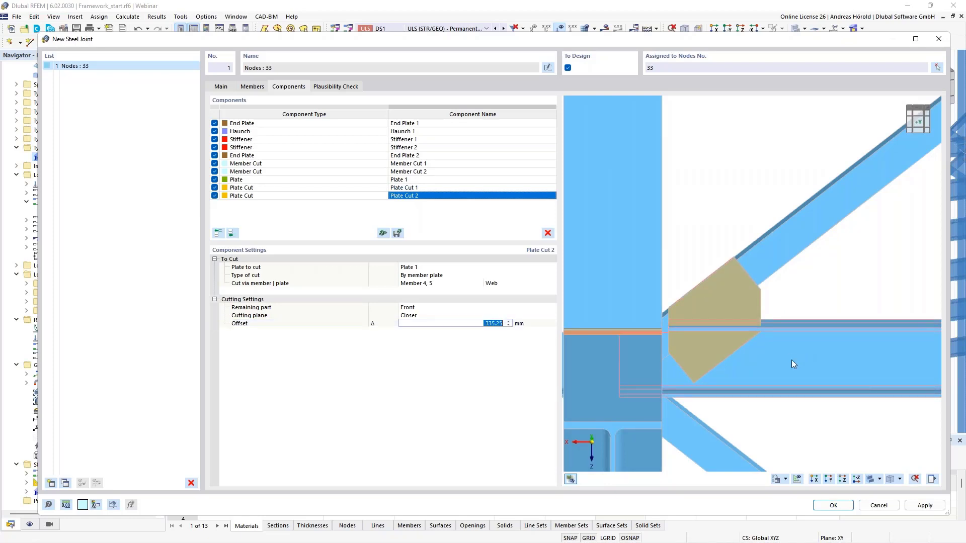
scroll(732, 339, "up", 5)
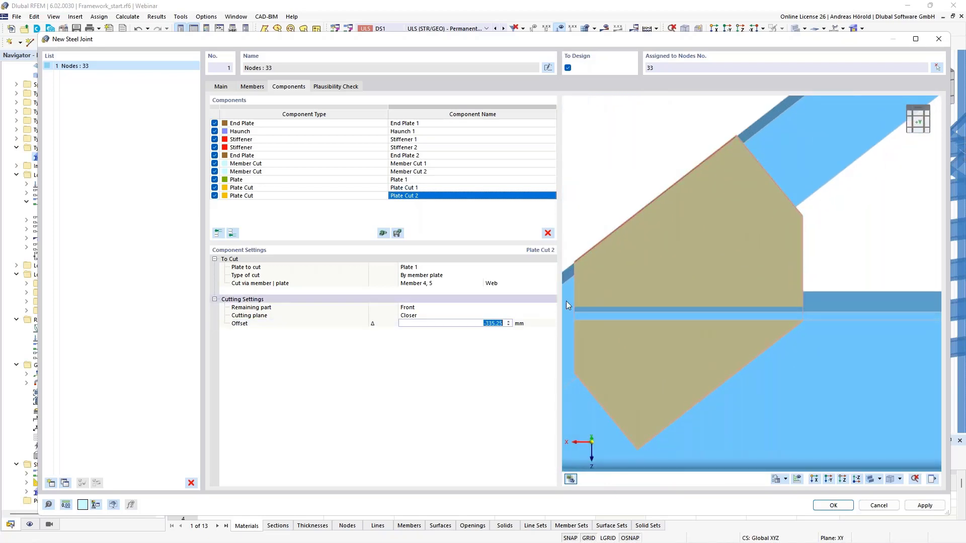
Step: Add a third Plate Cut at the end of the component list with Plate 1 as the plate to cut
left_click(231, 231)
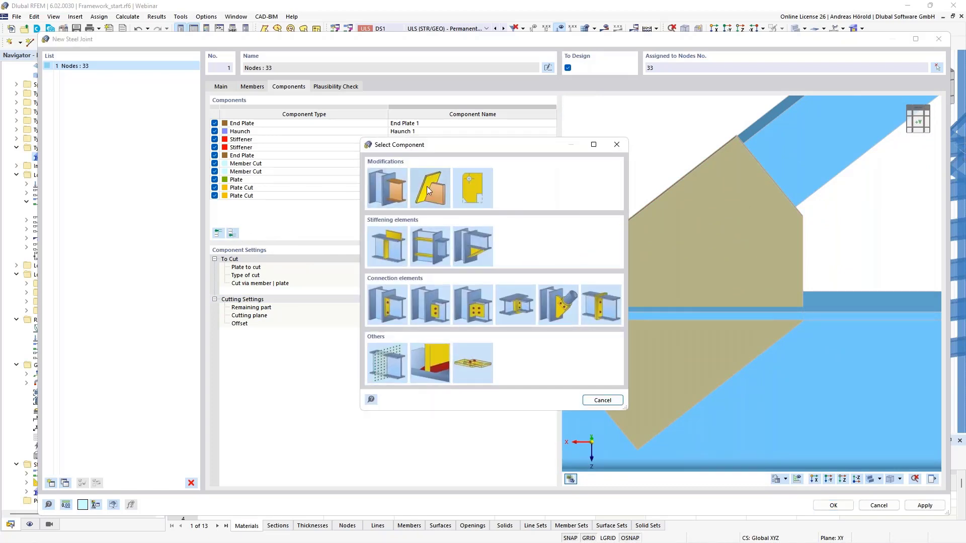
left_click(428, 188)
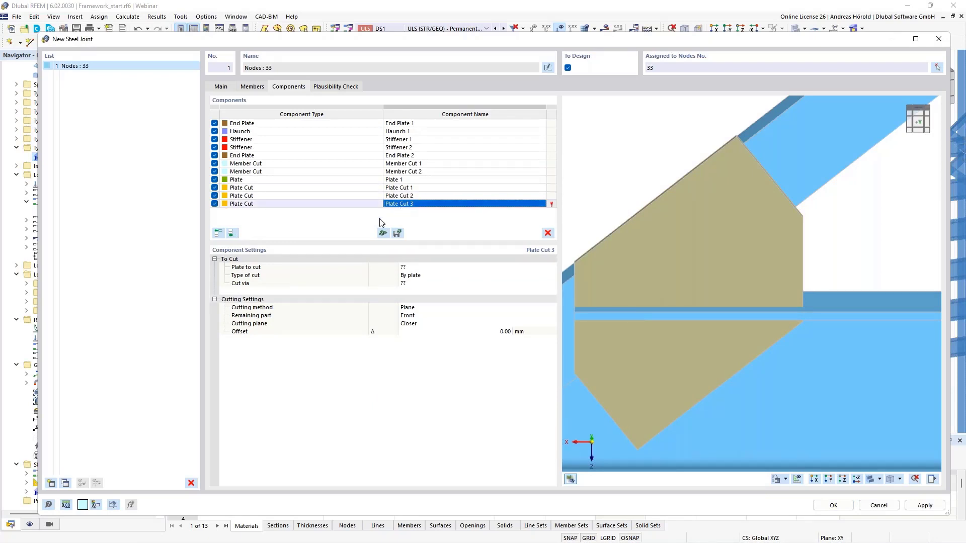
left_click(413, 267)
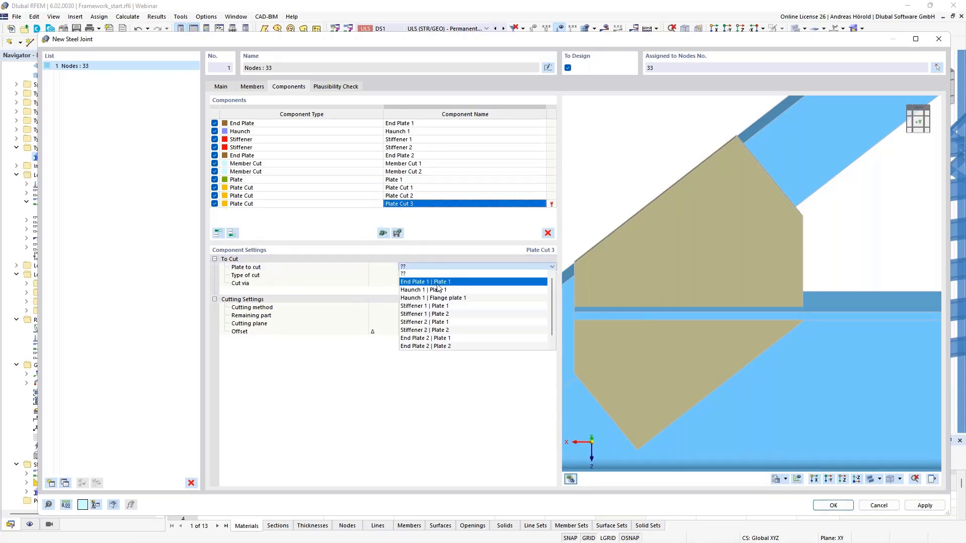
scroll(439, 330, "down", 1)
left_click(436, 348)
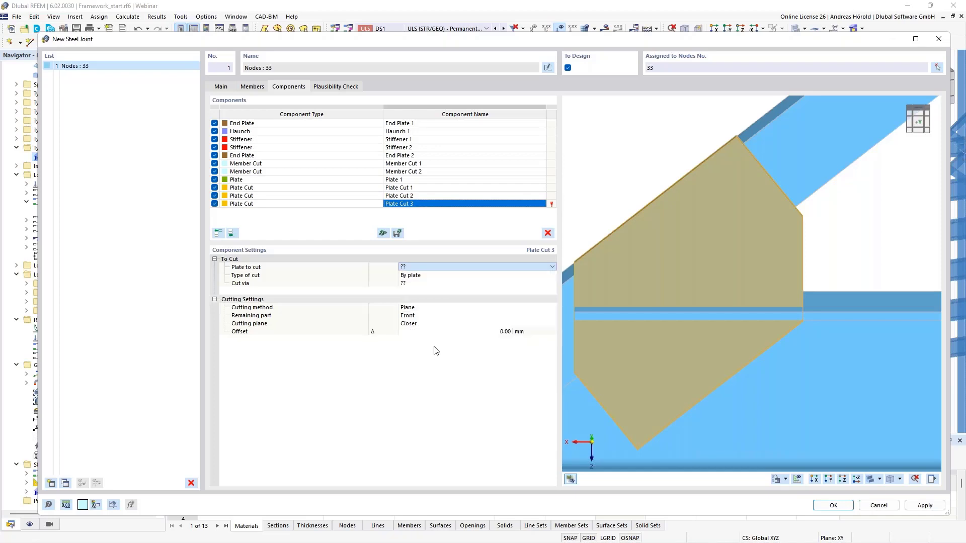
left_click(429, 267)
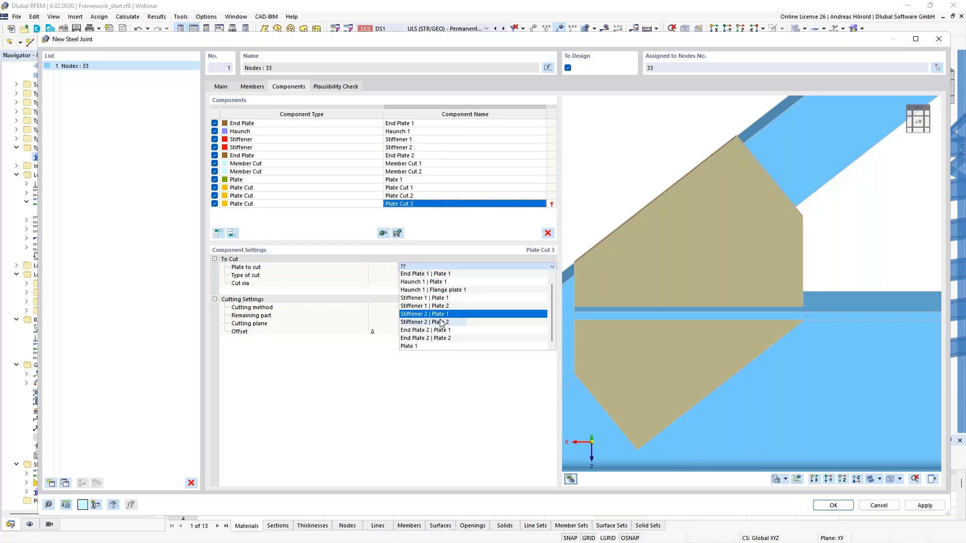
left_click(411, 346)
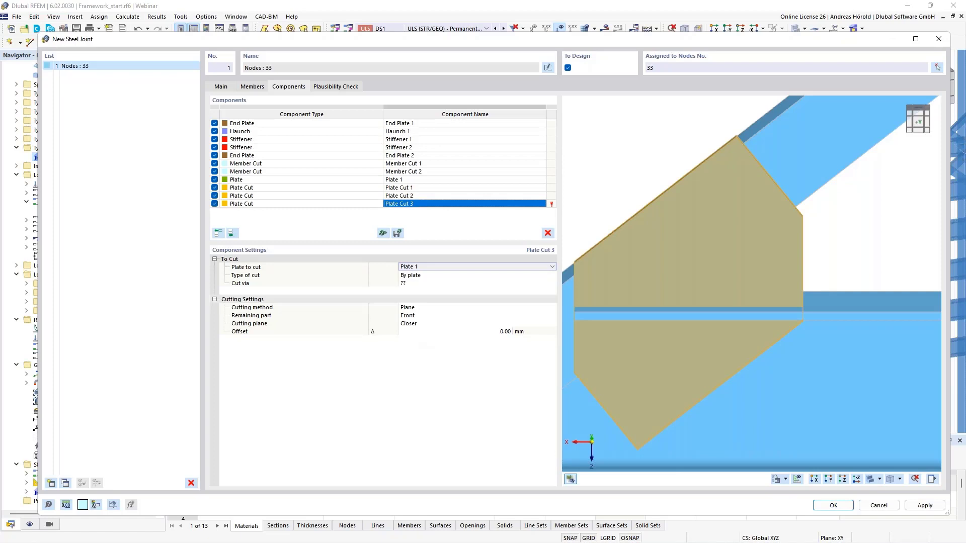
Step: Set Plate Cut 3's type of cut to By member plate, cutting via Flange 1 of Member 1
left_click(413, 277)
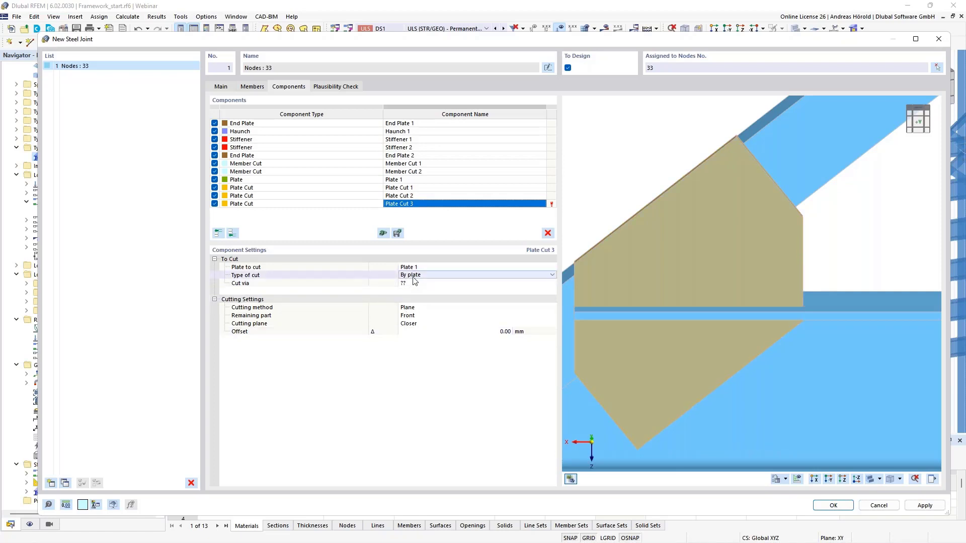
left_click(413, 277)
left_click(418, 292)
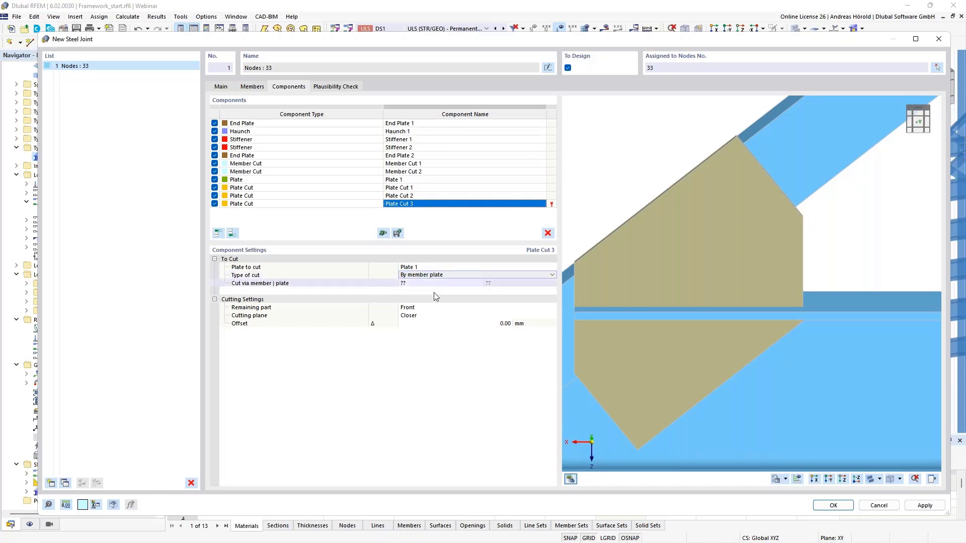
left_click(447, 285)
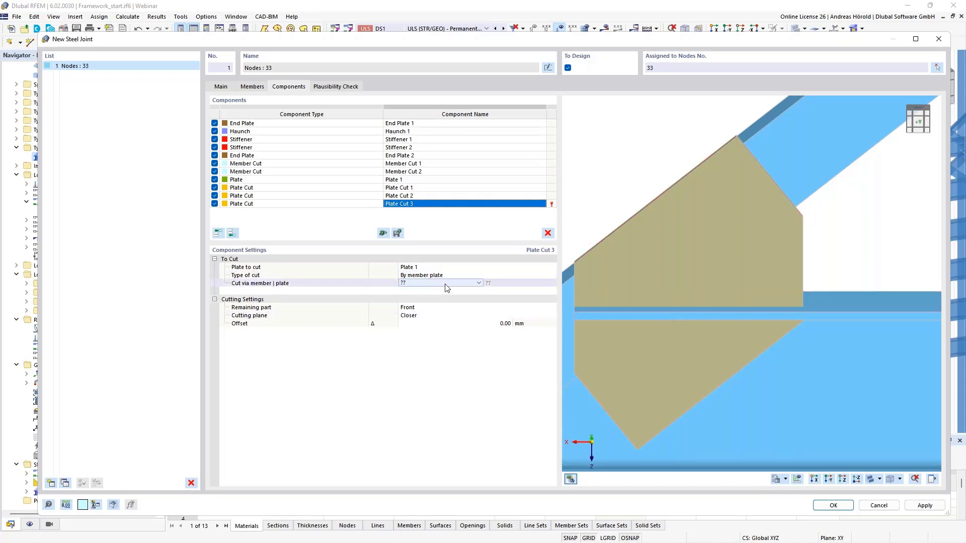
left_click(473, 285)
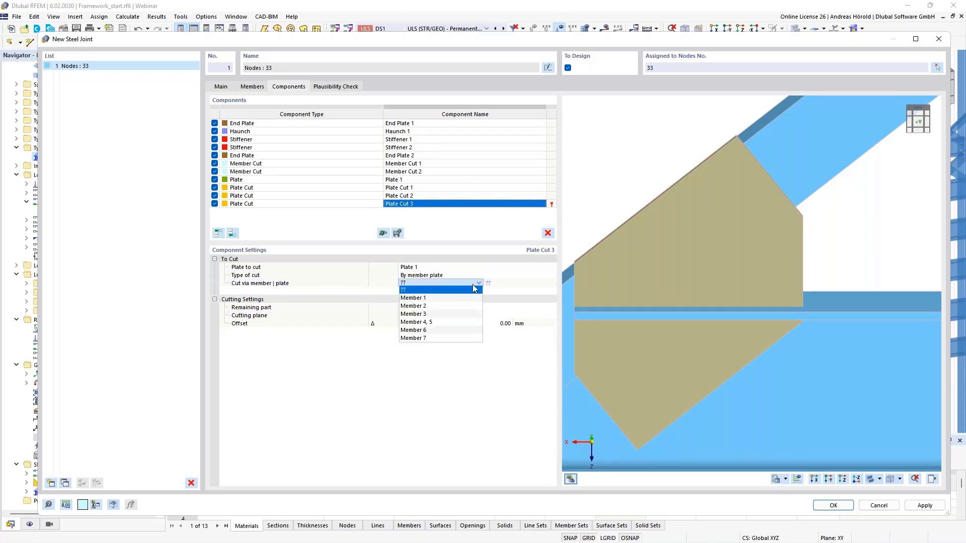
left_click(446, 298)
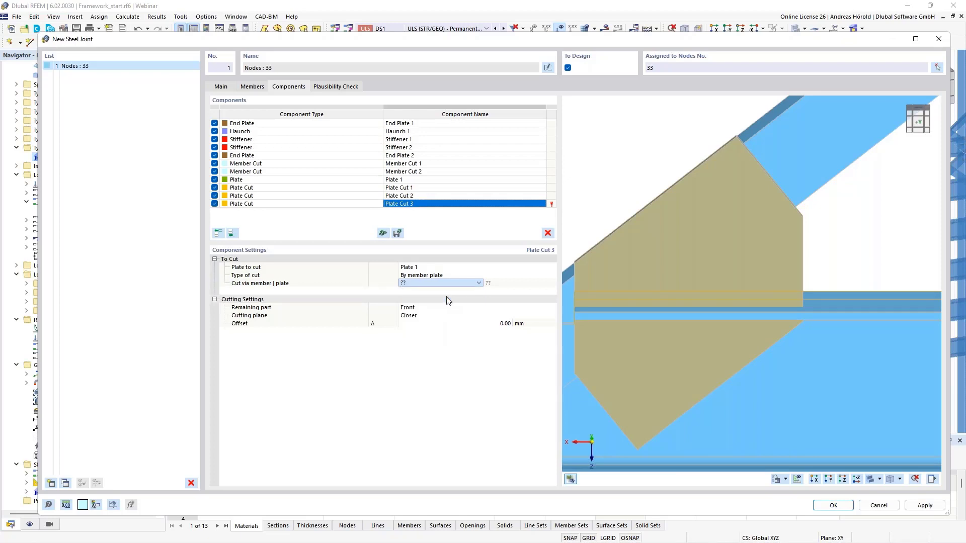
left_click(533, 287)
left_click(553, 285)
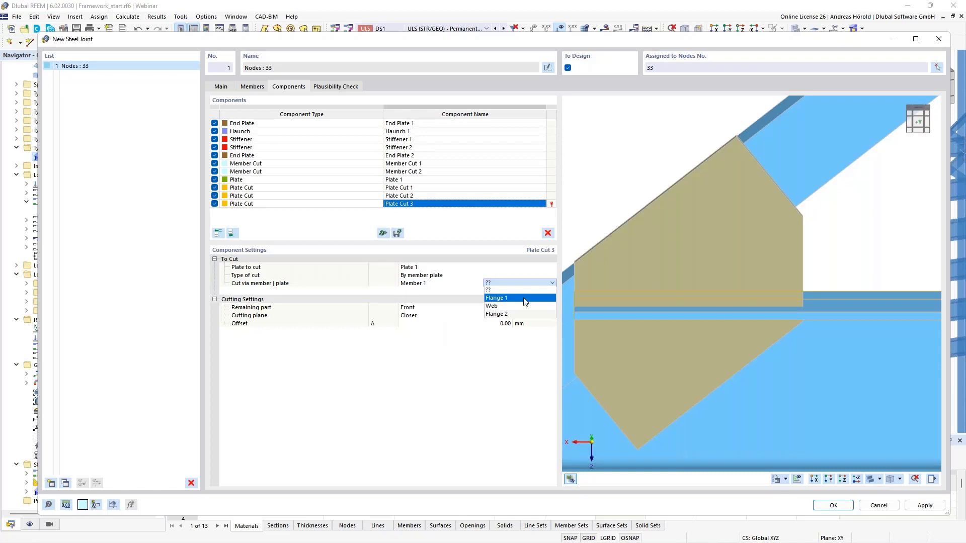
left_click(525, 299)
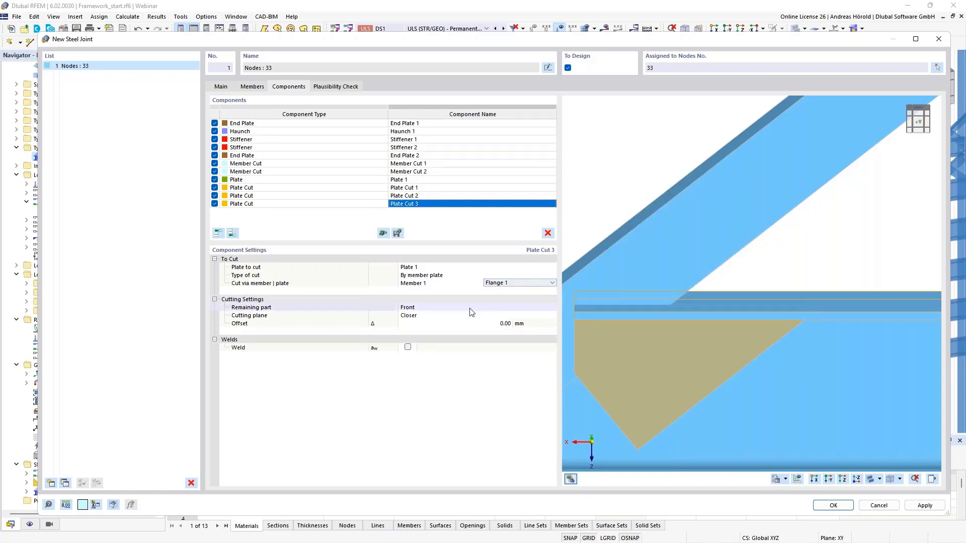
Step: Set Plate Cut 3's remaining part to Rear to keep the gusset plate portion above the beam flange
left_click(440, 308)
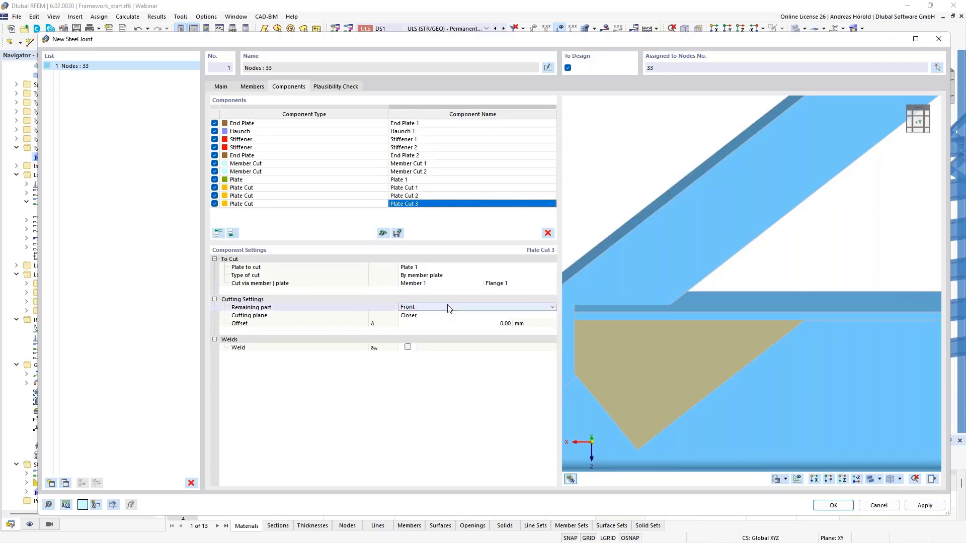
left_click(447, 306)
left_click(442, 321)
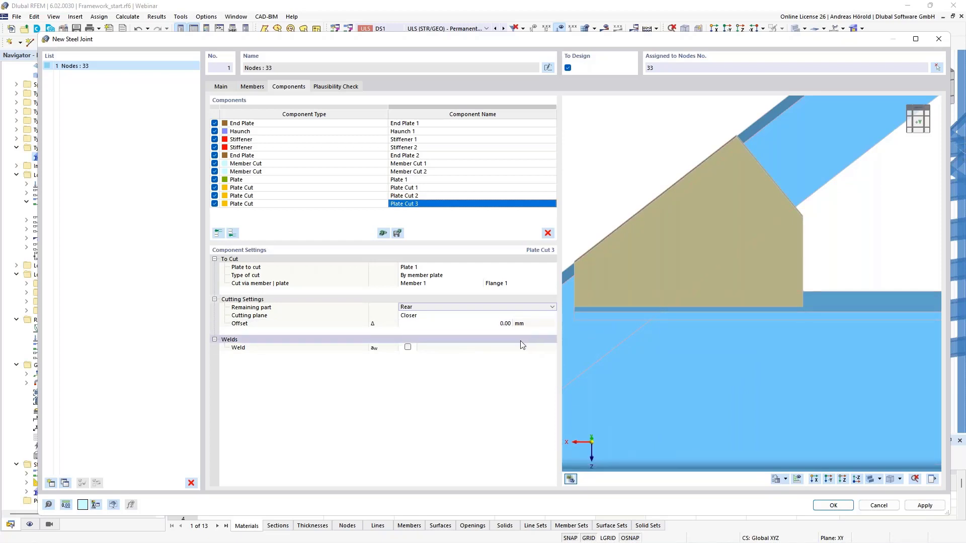
Step: Enable Plate Cut 3's weld as a double fillet weld with a 4.0 mm throat and inspect the gusset's welded edge
left_click(407, 347)
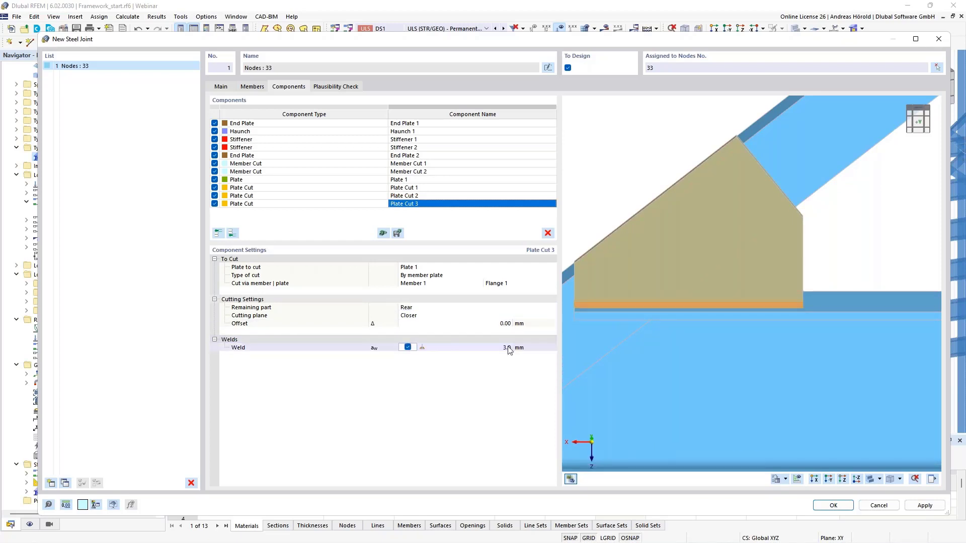
left_click(422, 347)
left_click(439, 347)
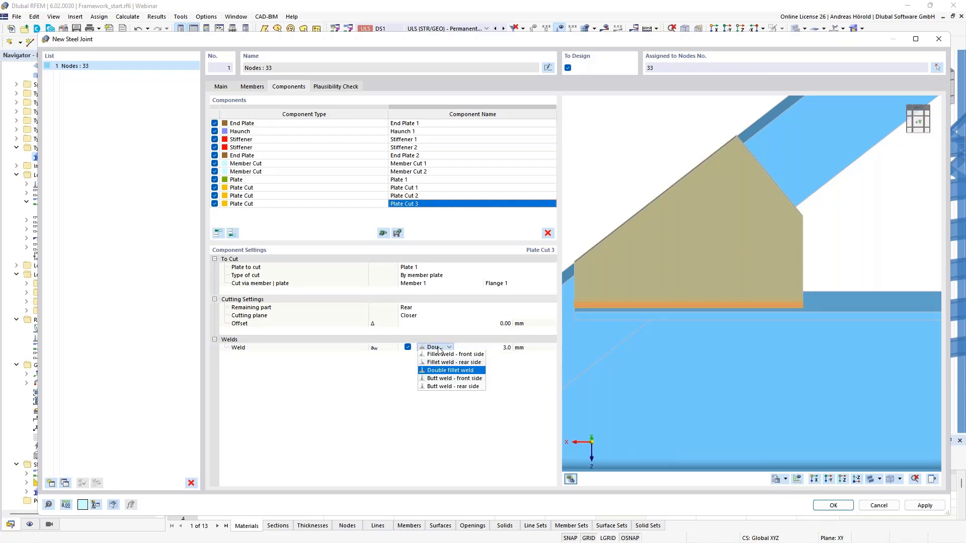
left_click(439, 348)
left_click(503, 347)
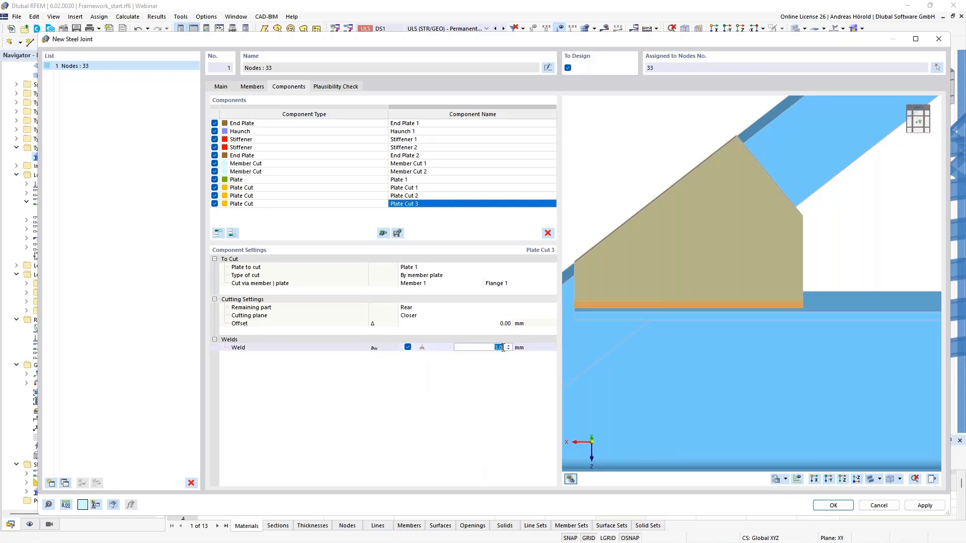
scroll(503, 348, "up", 1)
scroll(743, 308, "down", 4)
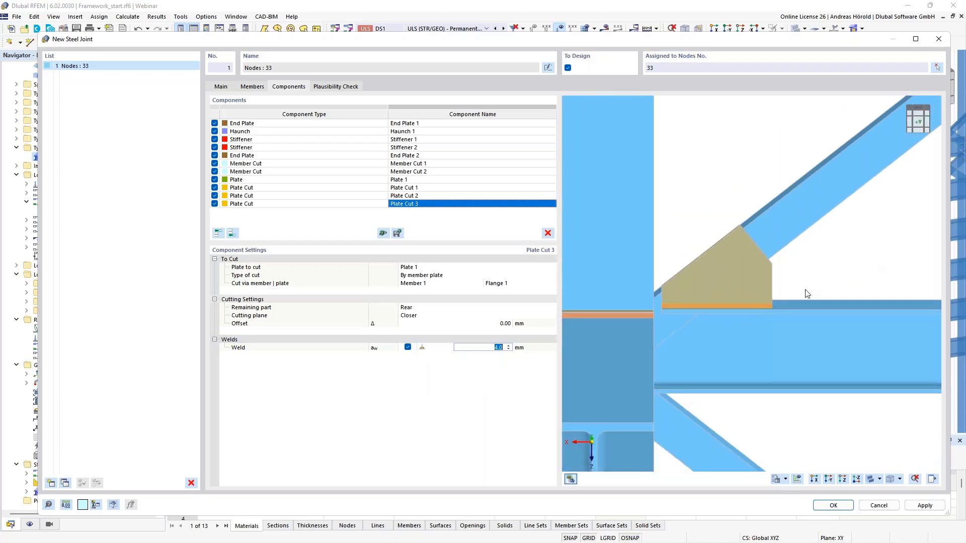
middle_click_drag(917, 322, 800, 328)
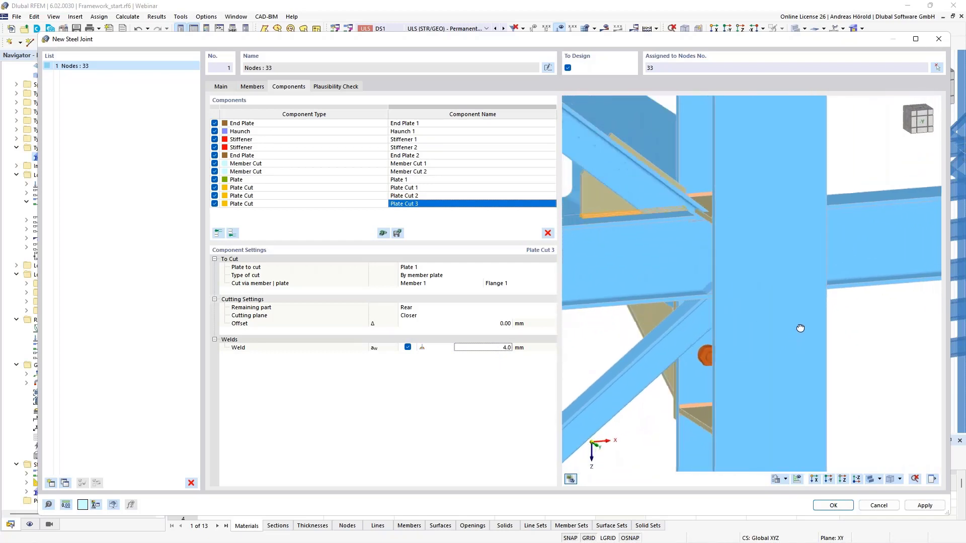
scroll(678, 222, "up", 5)
middle_click_drag(678, 222, 844, 305)
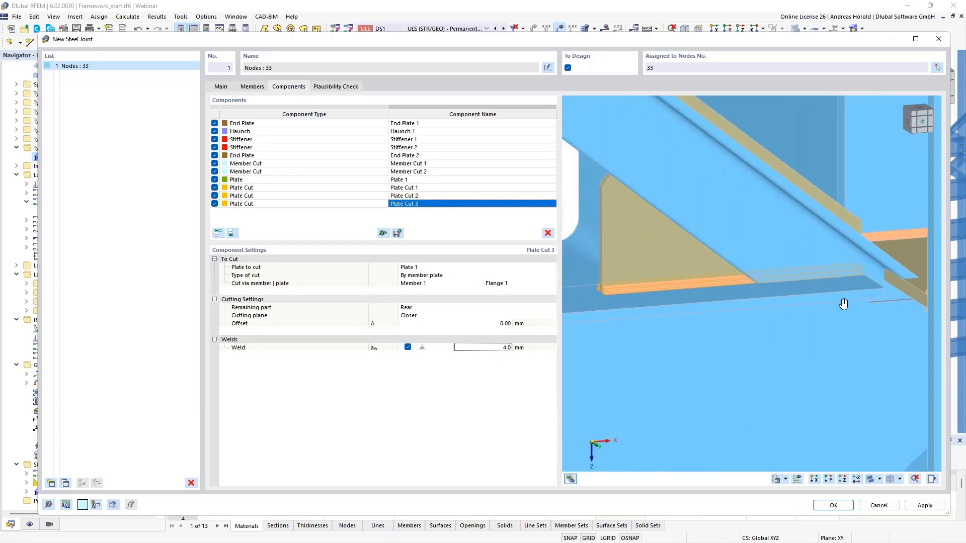
scroll(844, 305, "down", 1)
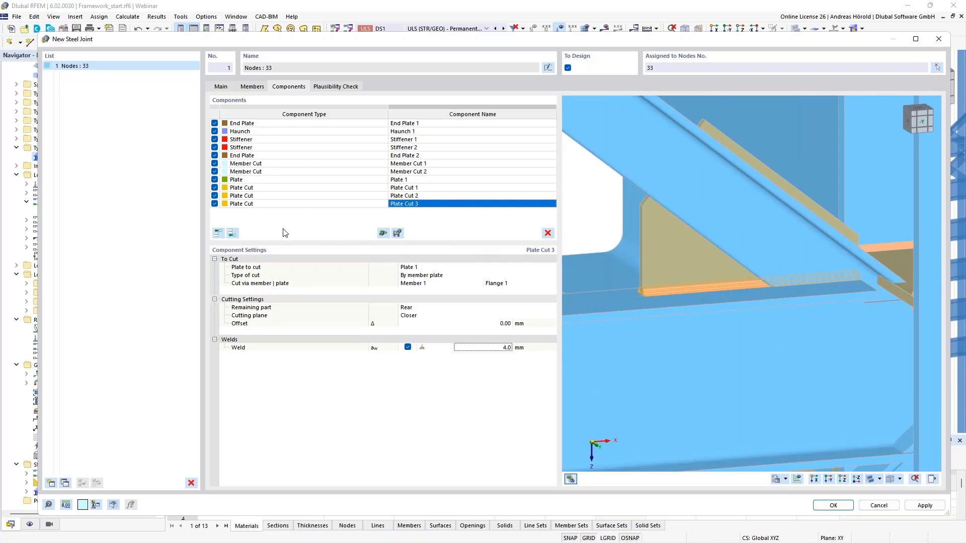
Step: Add a third Member Cut at the end of the component list with Member 7 as the member to cut
left_click(232, 233)
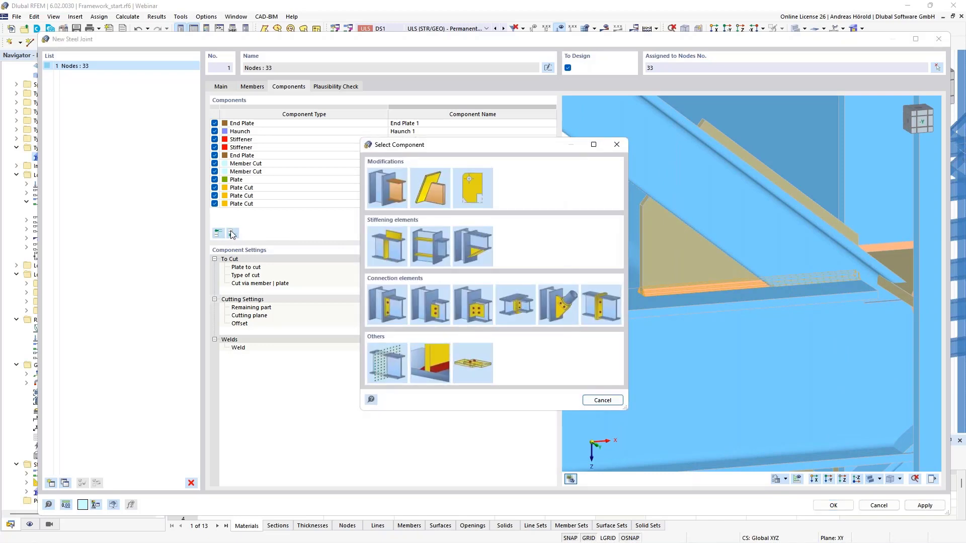
left_click(386, 188)
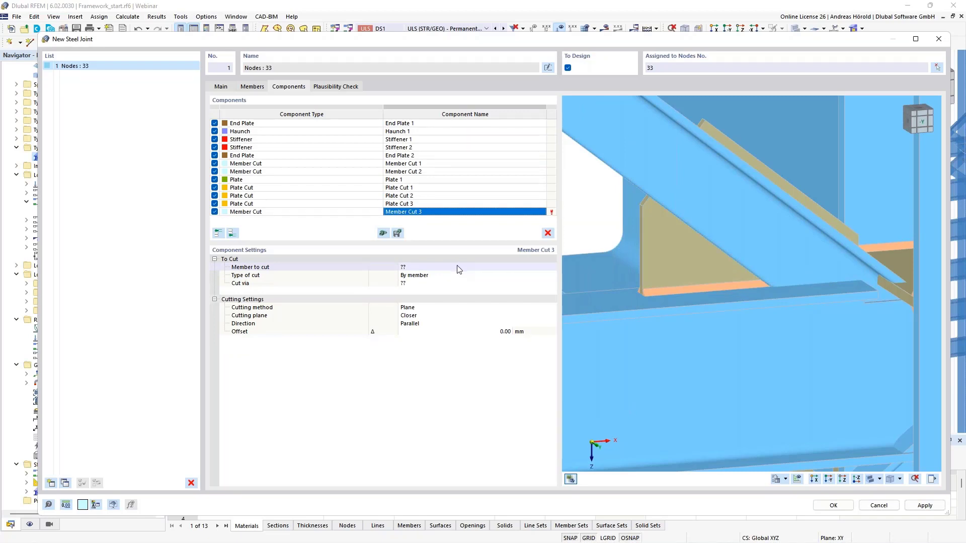
left_click(458, 268)
left_click(458, 267)
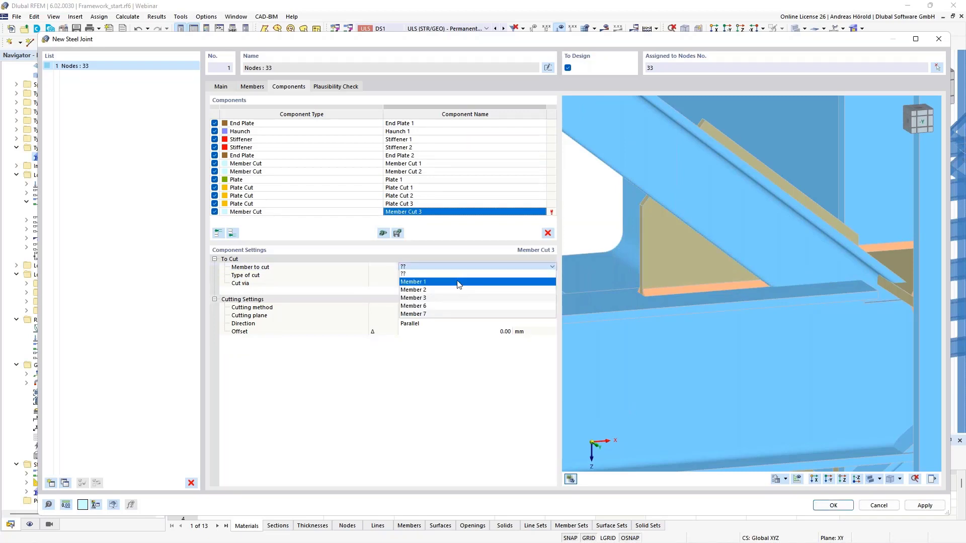
left_click(455, 315)
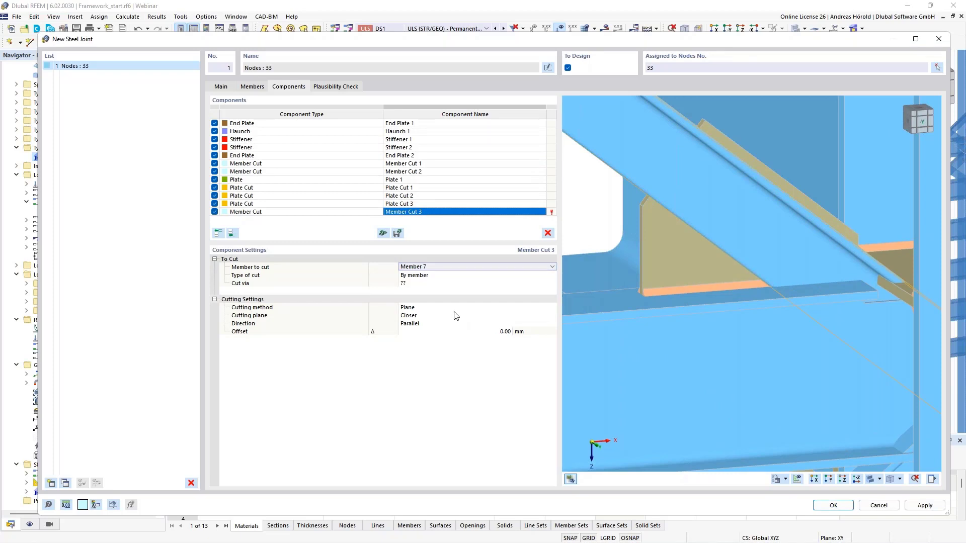
Step: Set Member Cut 3 to cut via Member 1 with the cutting direction Perpendicular
left_click(451, 284)
left_click(452, 283)
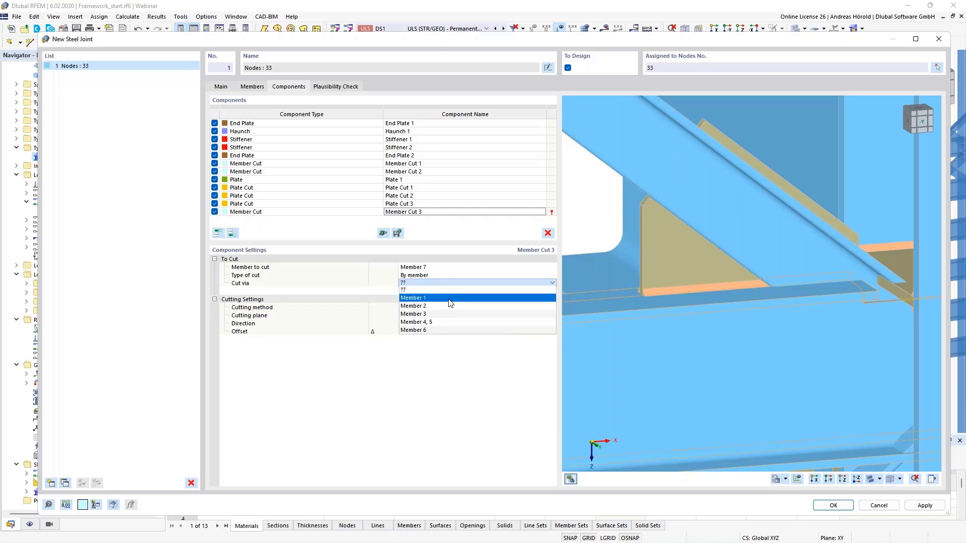
left_click(450, 300)
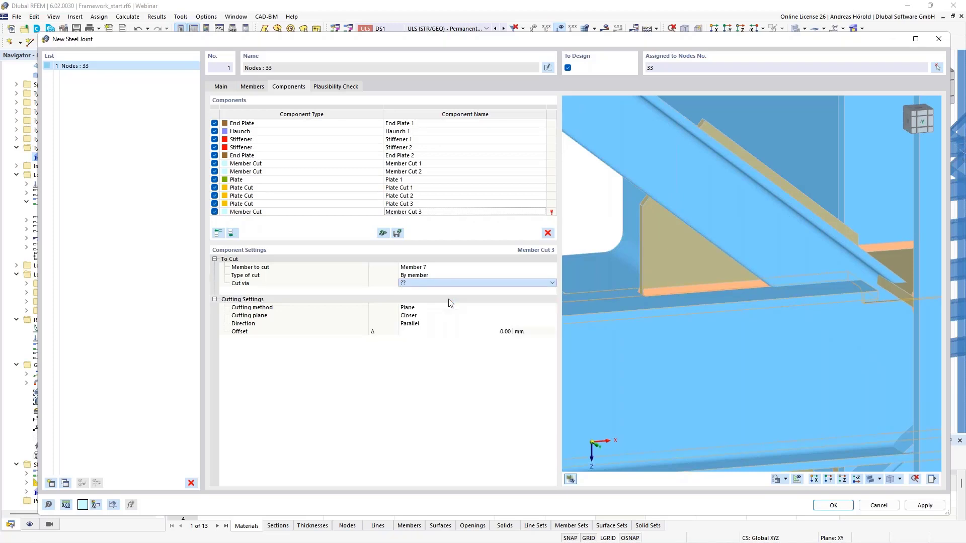
left_click(422, 324)
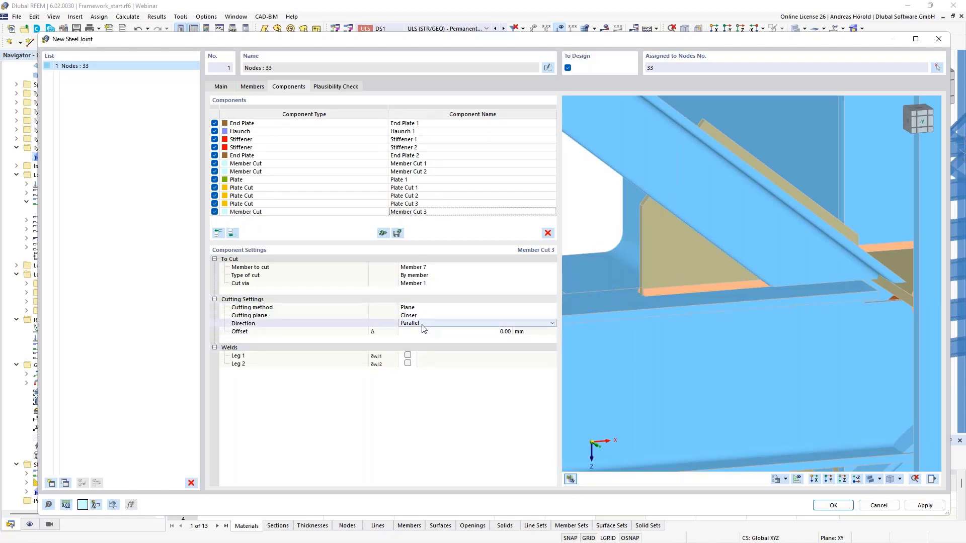
left_click(428, 326)
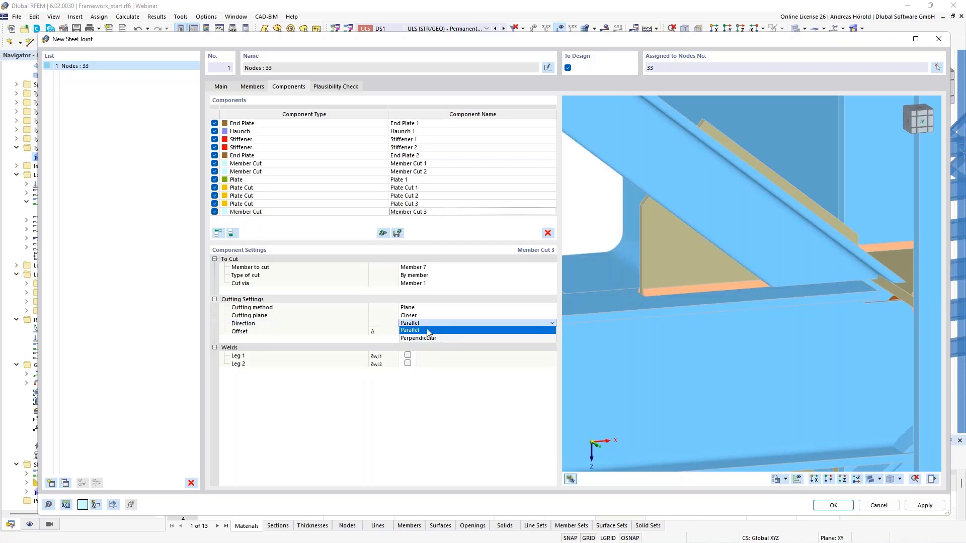
left_click(428, 337)
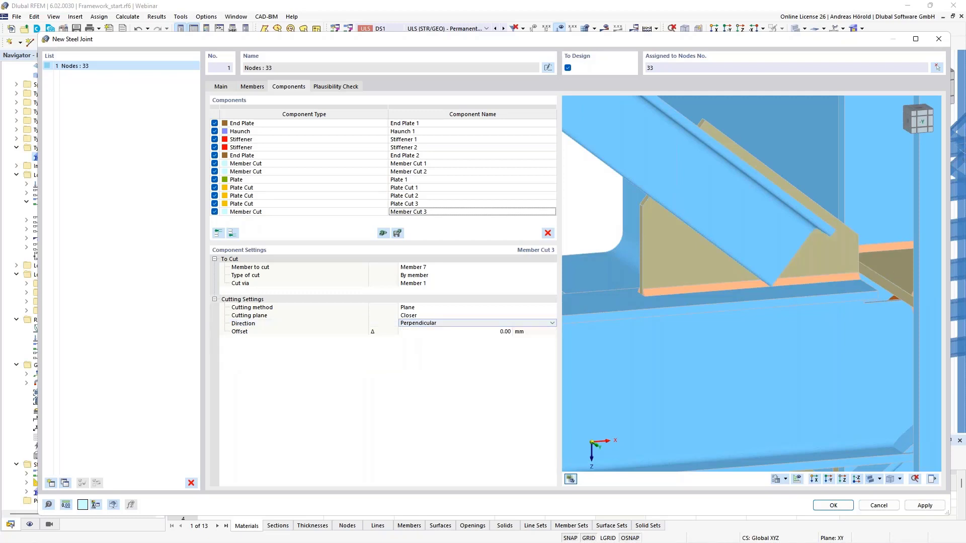
Step: Set Member Cut 3's offset to 20 mm to pull Member 7's end back from the beam flange
middle_click_drag(858, 343, 821, 322, "ctrl")
middle_click_drag(618, 168, 768, 302)
scroll(696, 271, "up", 4)
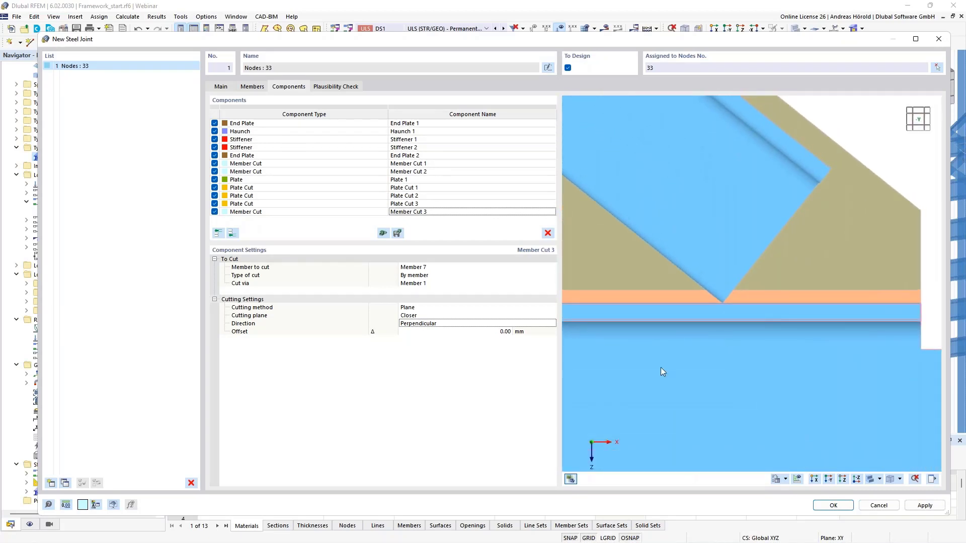
left_click(503, 332)
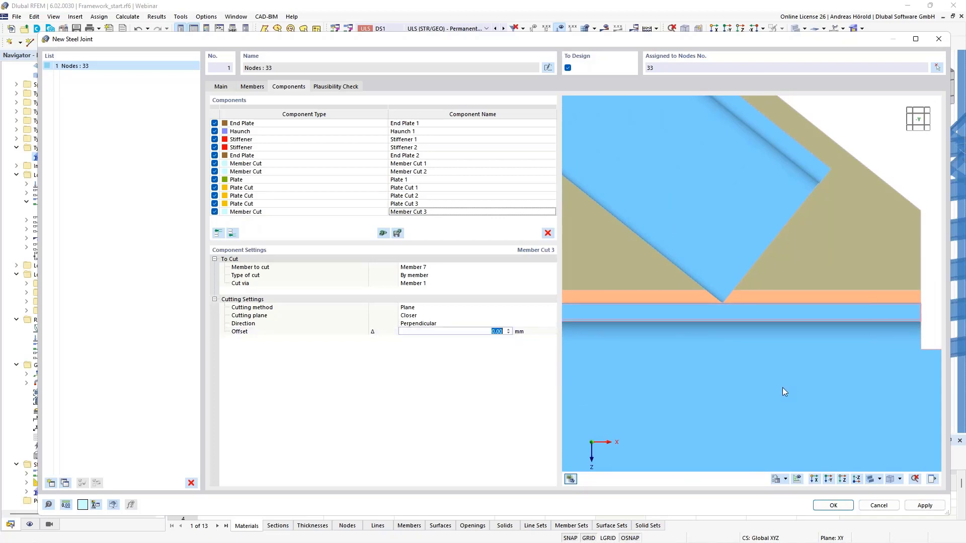
type("20")
key("Return")
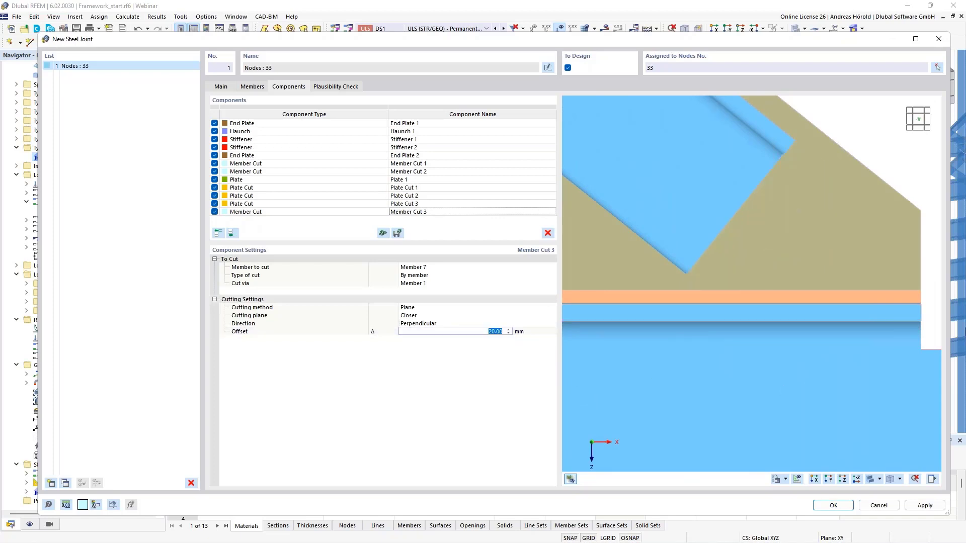
scroll(862, 273, "down", 5)
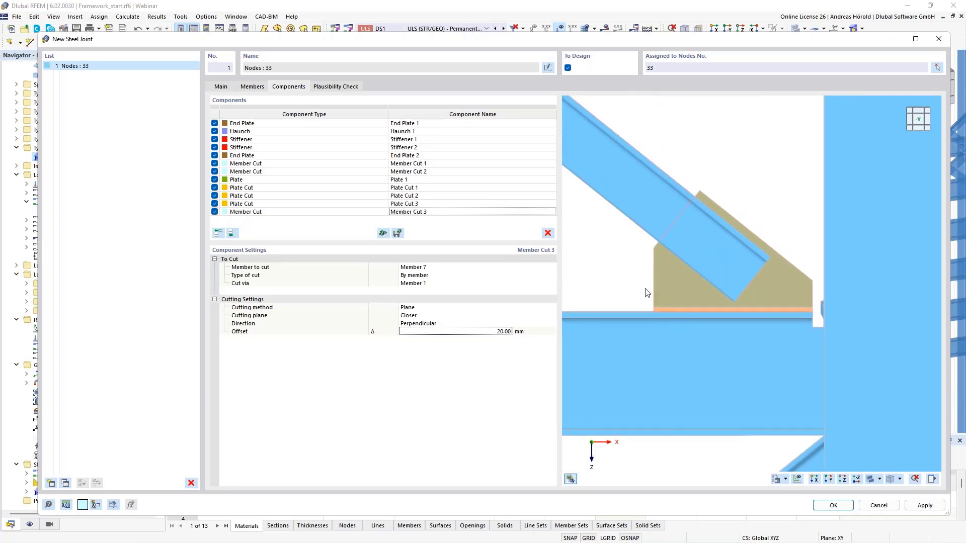
middle_click_drag(632, 285, 652, 299, "ctrl")
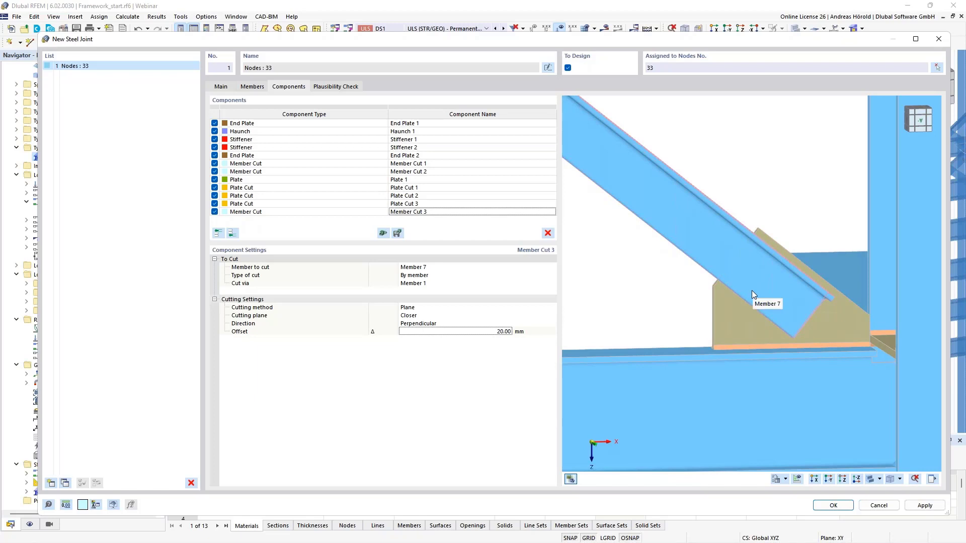
Step: Add a Fasteners component at the end of the component list with member plate Member 7 | Leg 1 as Component 1
left_click(232, 233)
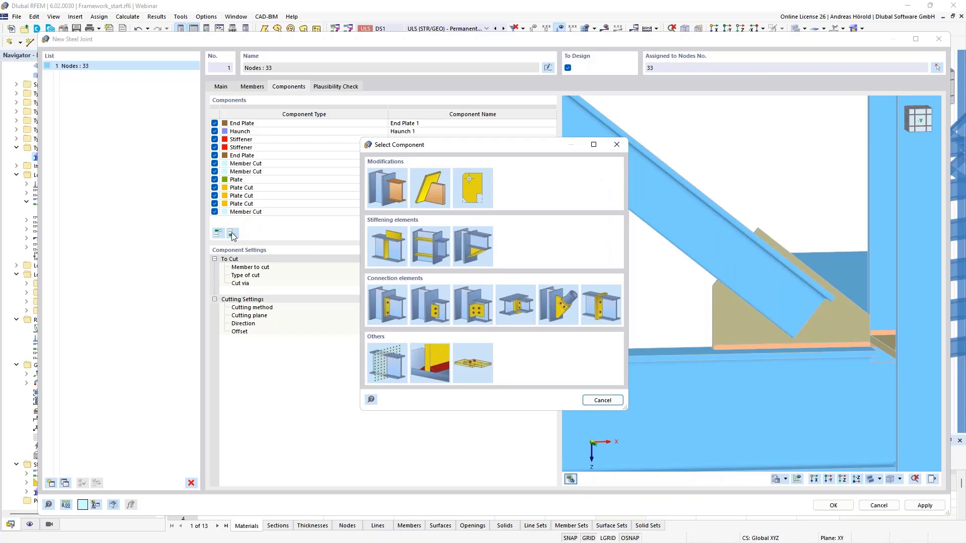
double_click(467, 354)
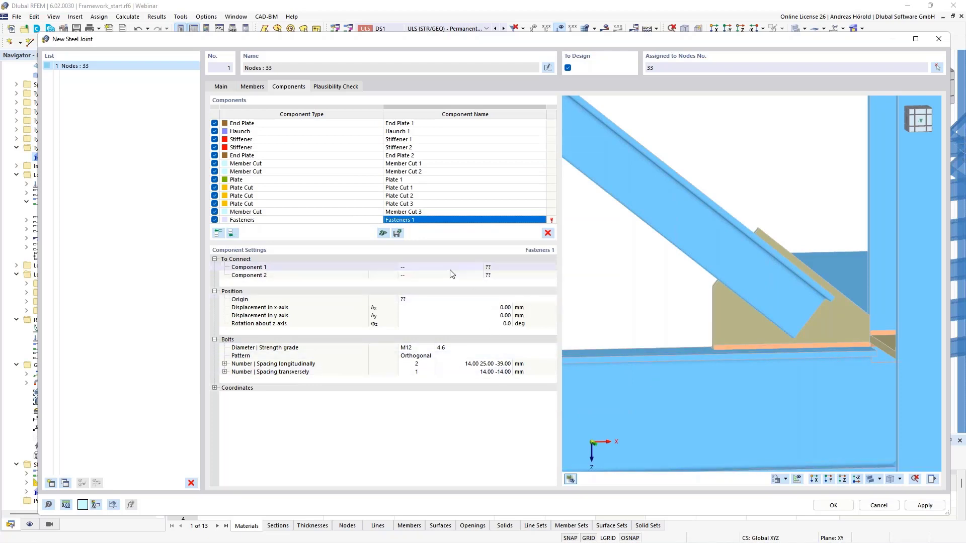
left_click(450, 270)
left_click(469, 266)
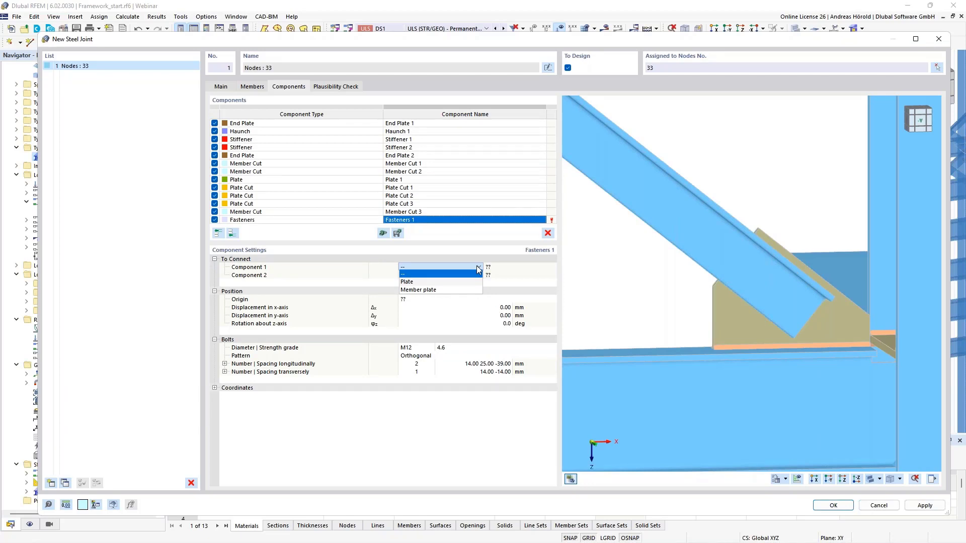
left_click(446, 274)
left_click(507, 268)
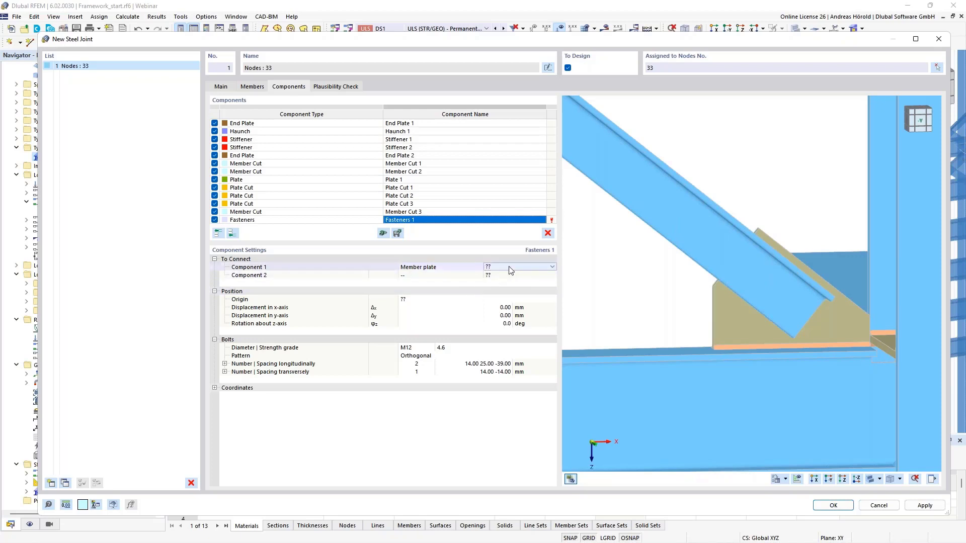
left_click(512, 266)
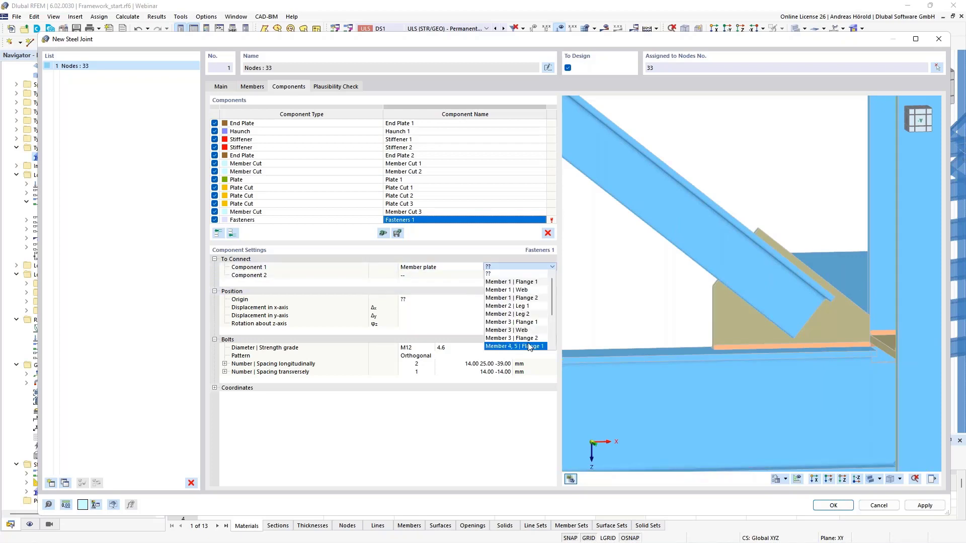
scroll(521, 335, "down", 3)
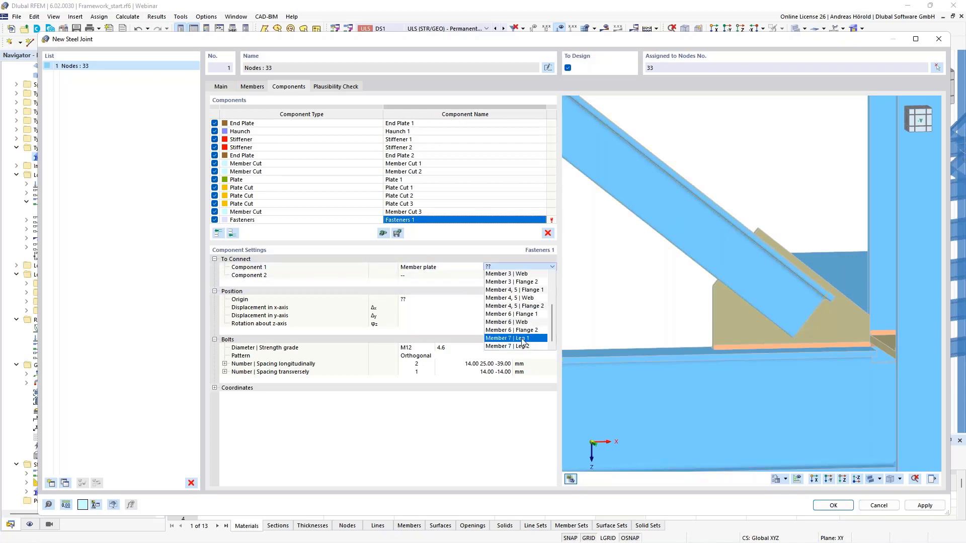
left_click(523, 338)
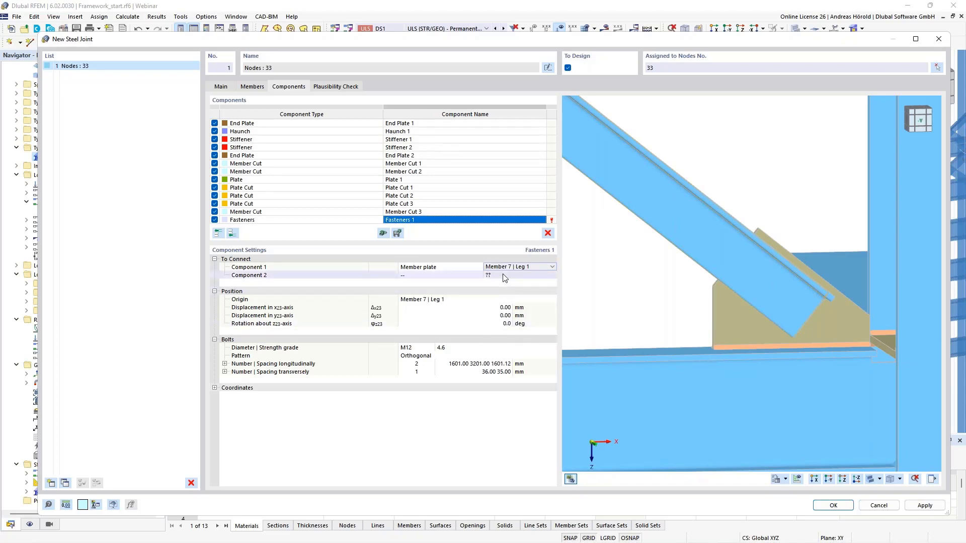
Step: Set Component 2 of Fasteners 1 to the plate Plate 1
left_click(432, 277)
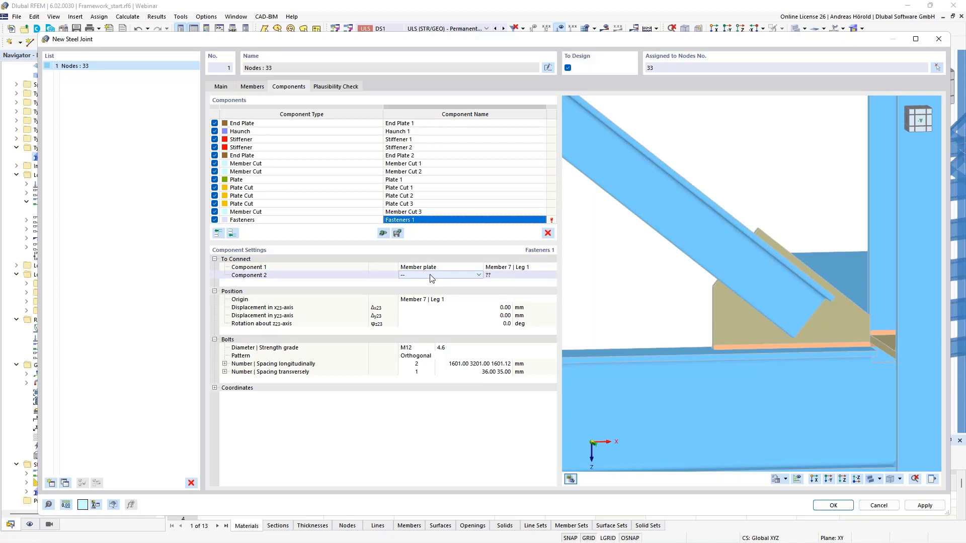
left_click(478, 276)
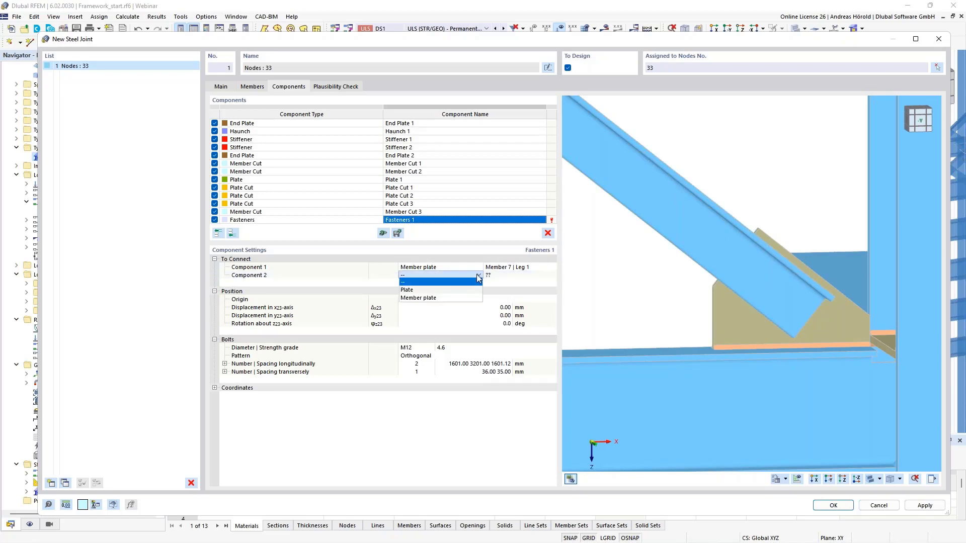
left_click(444, 290)
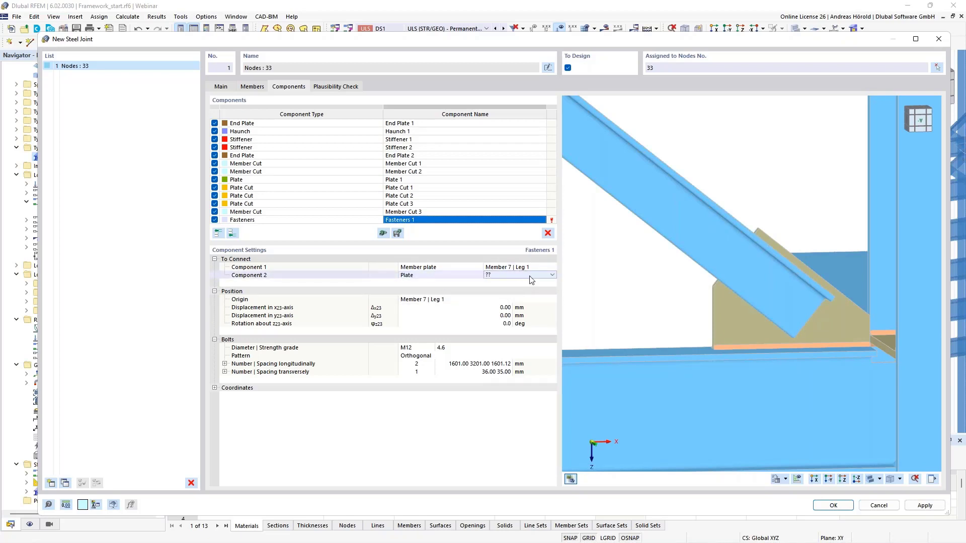
left_click(552, 275)
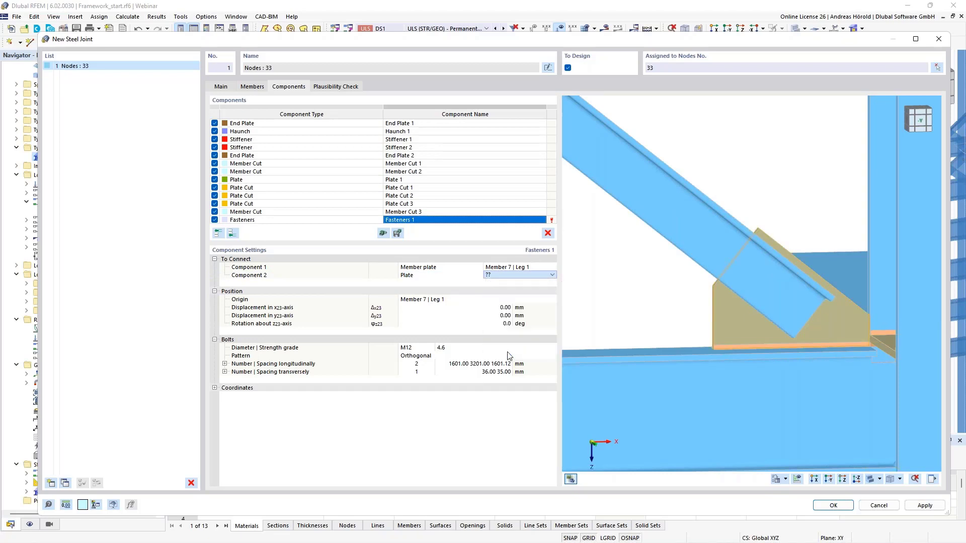
left_click(508, 355)
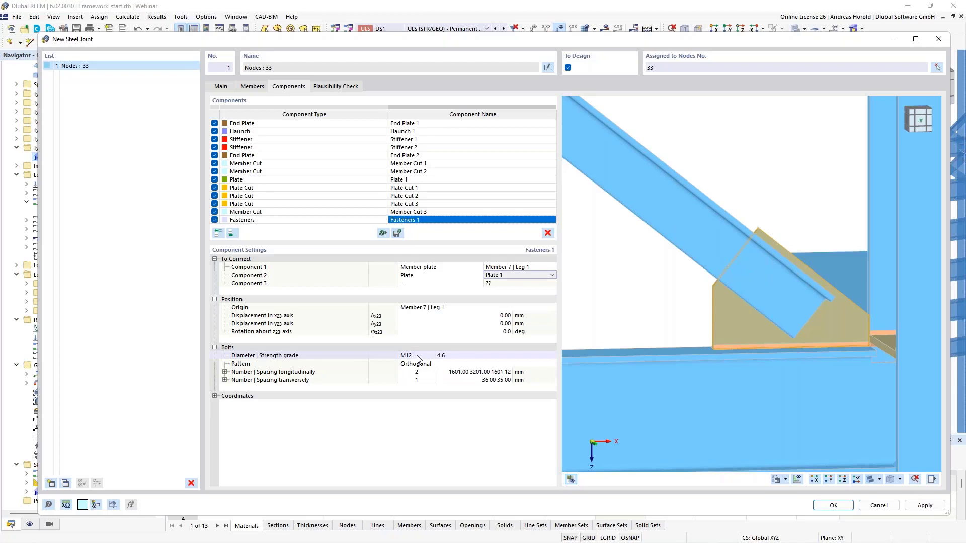
Step: Set the bolts of Fasteners 1 to strength grade 8.8 with longitudinal spacings of 300 and 40 mm
left_click(453, 356)
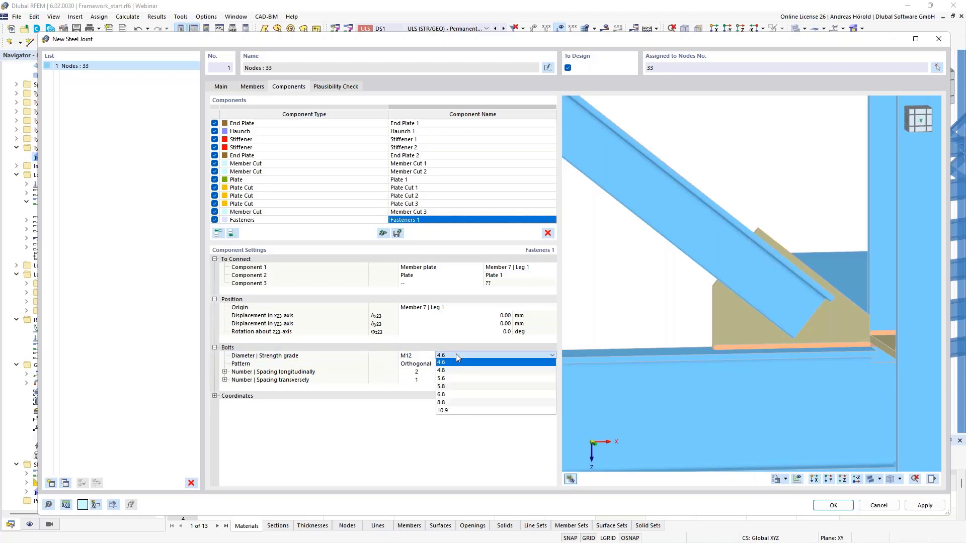
left_click(475, 402)
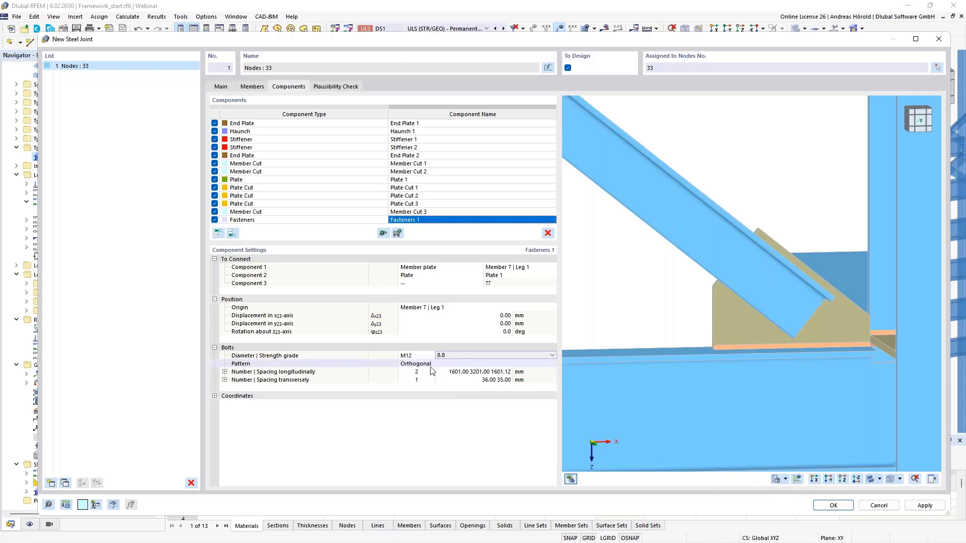
left_click(455, 372)
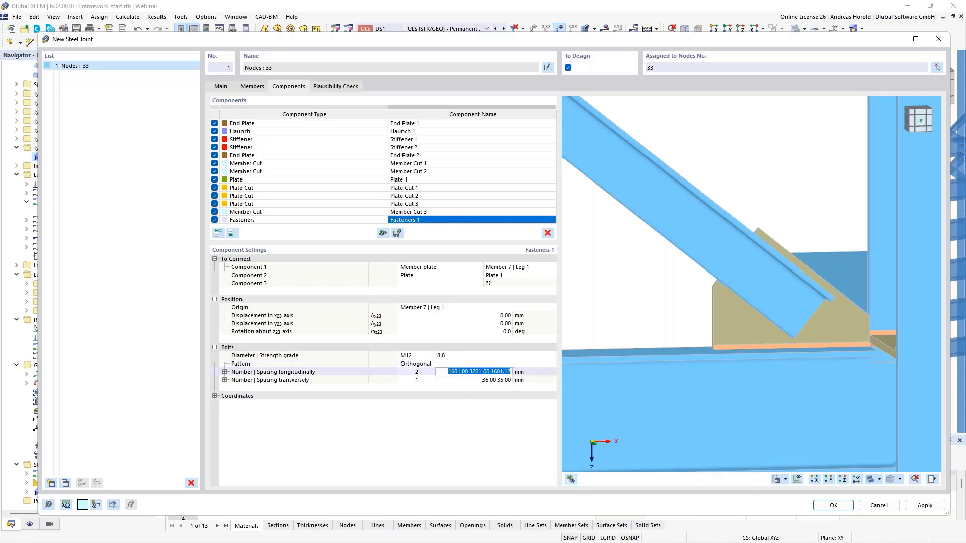
scroll(902, 391, "down", 3)
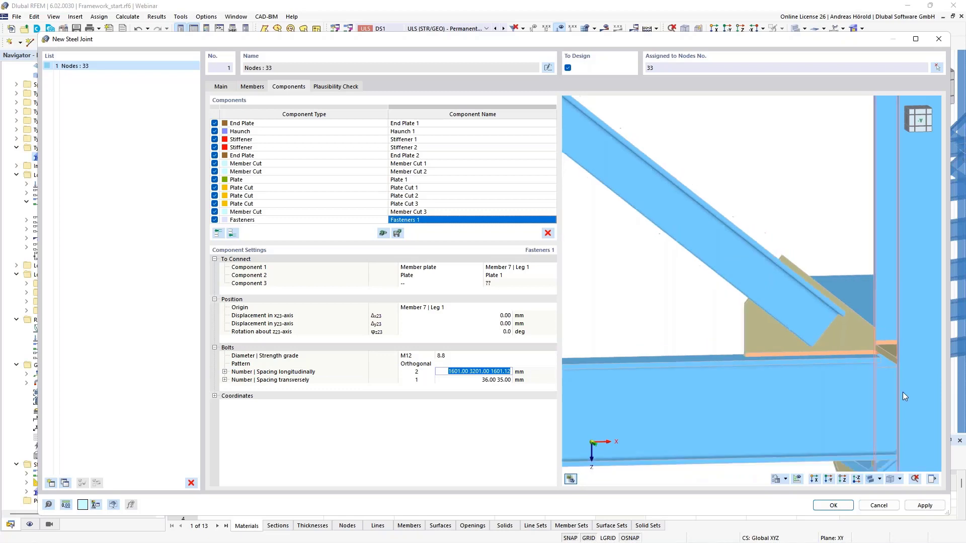
middle_click_drag(901, 391, 689, 341)
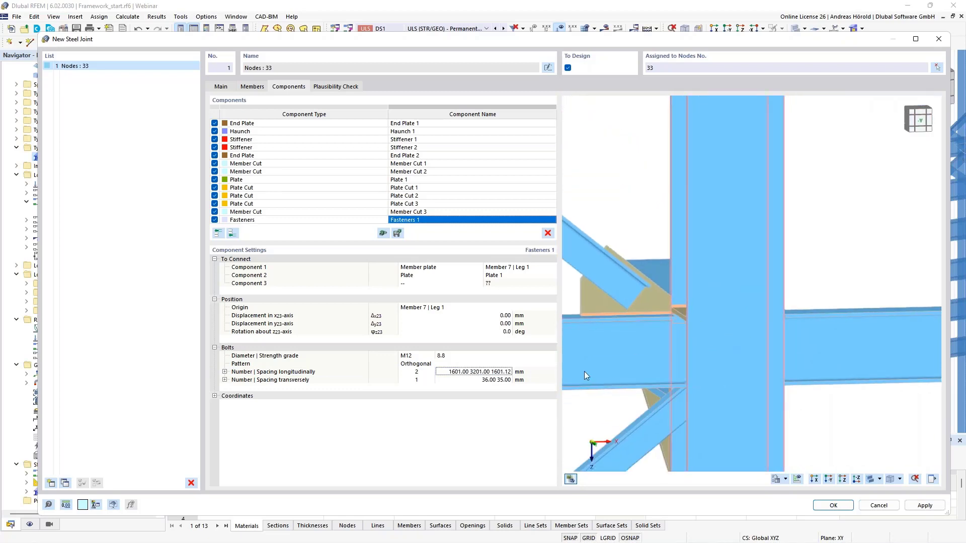
scroll(595, 381, "up", 1)
middle_click_drag(595, 381, 807, 393)
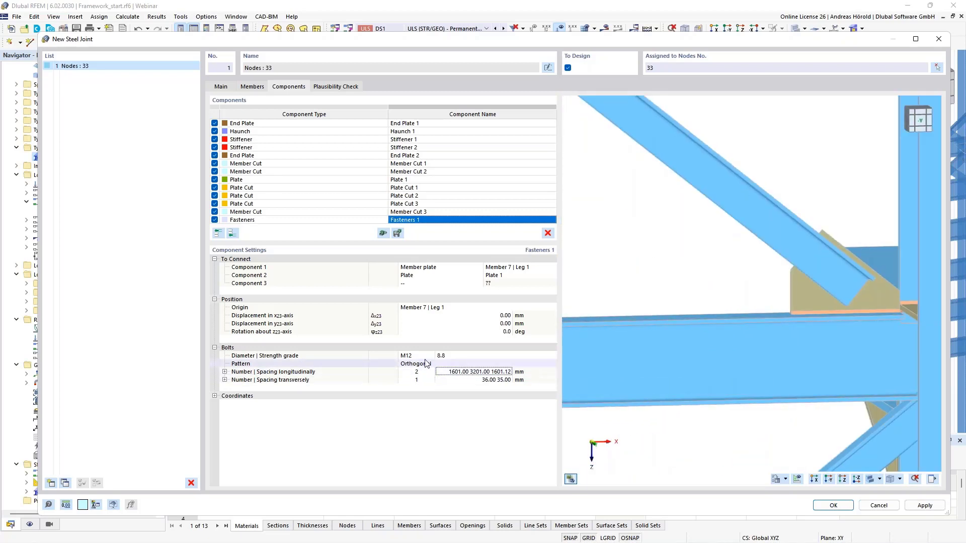
left_click(446, 372)
type("300")
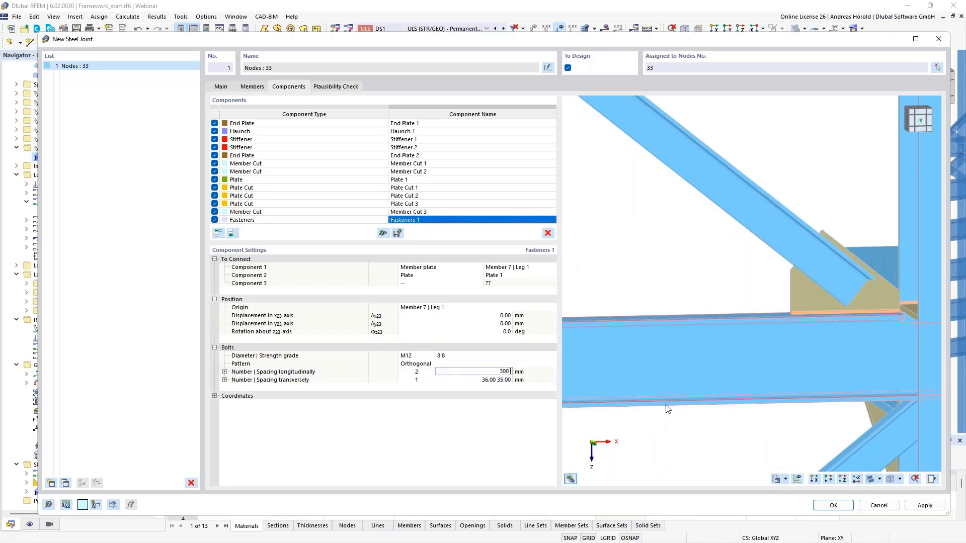
type(" 40")
key("Tab")
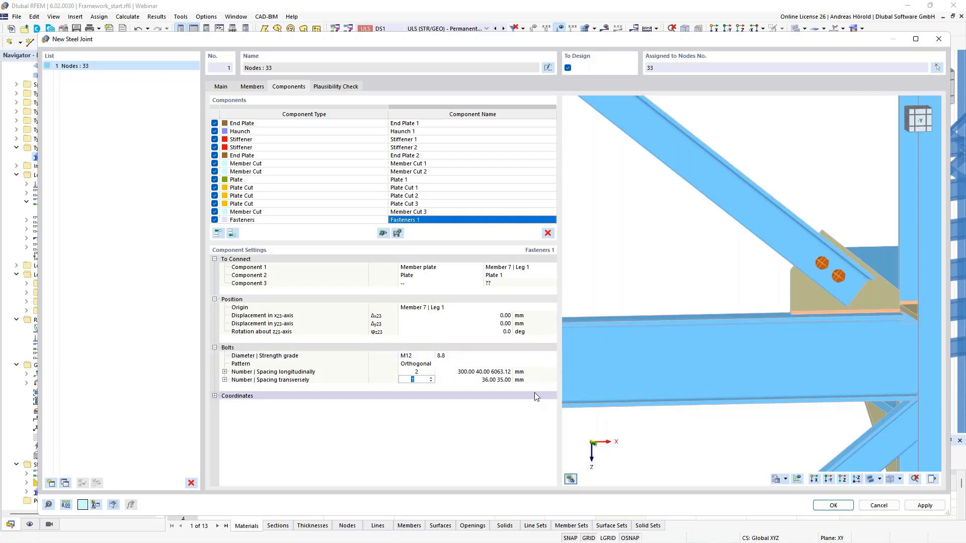
Step: Copy Plate 1, Plate Cuts 1 to 3, Member Cut 3 and Fasteners 1 to the end of the component list
middle_click_drag(841, 338, 837, 364, "ctrl")
scroll(819, 372, "down", 2)
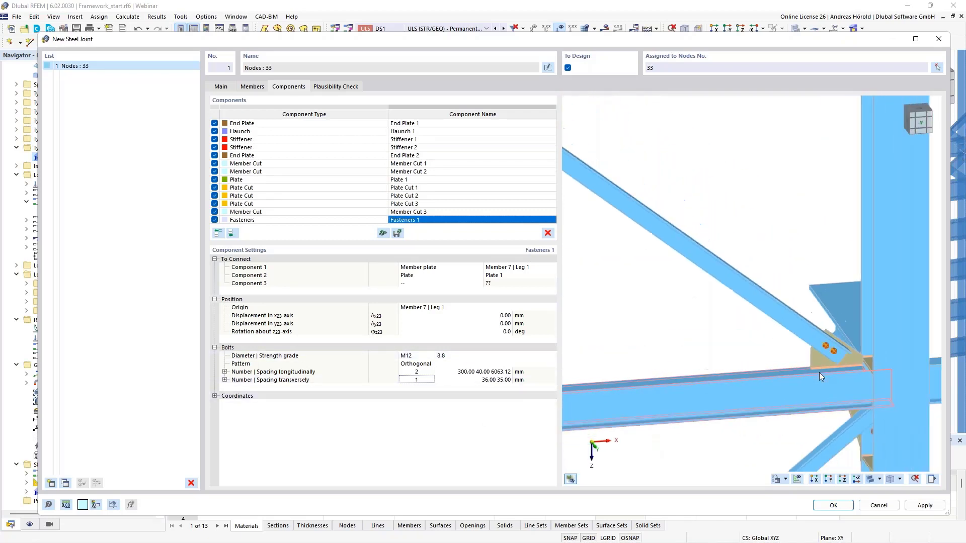
middle_click_drag(655, 384, 729, 351, "ctrl")
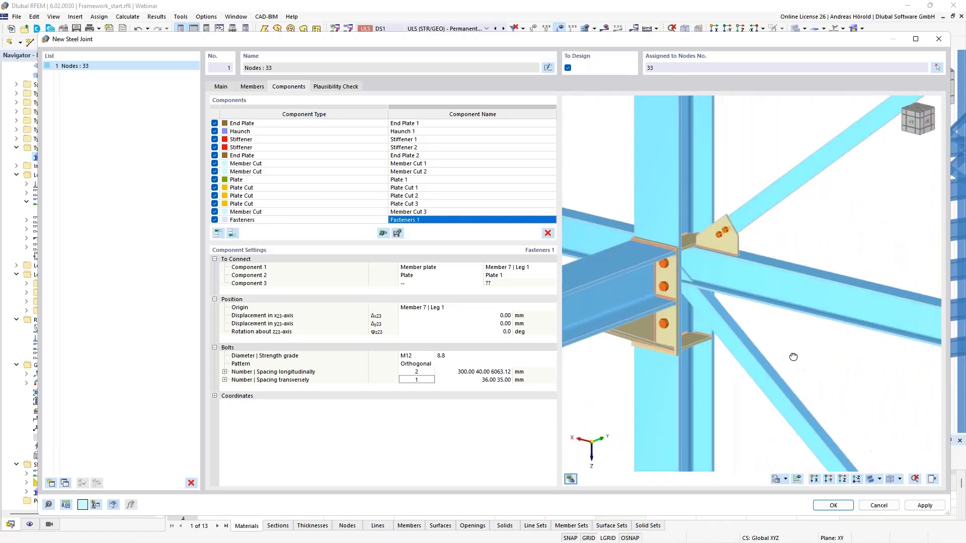
middle_click_drag(793, 358, 823, 323, "ctrl")
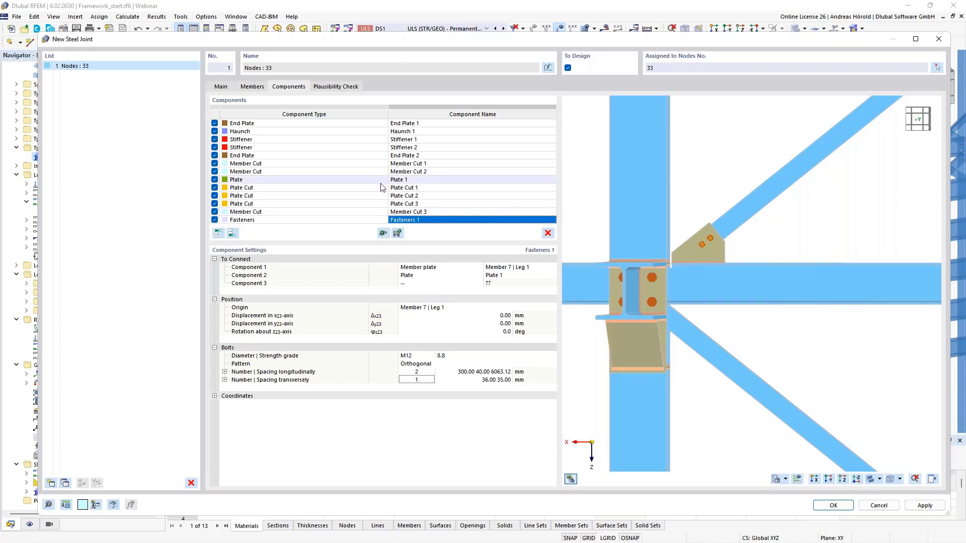
left_click(313, 181)
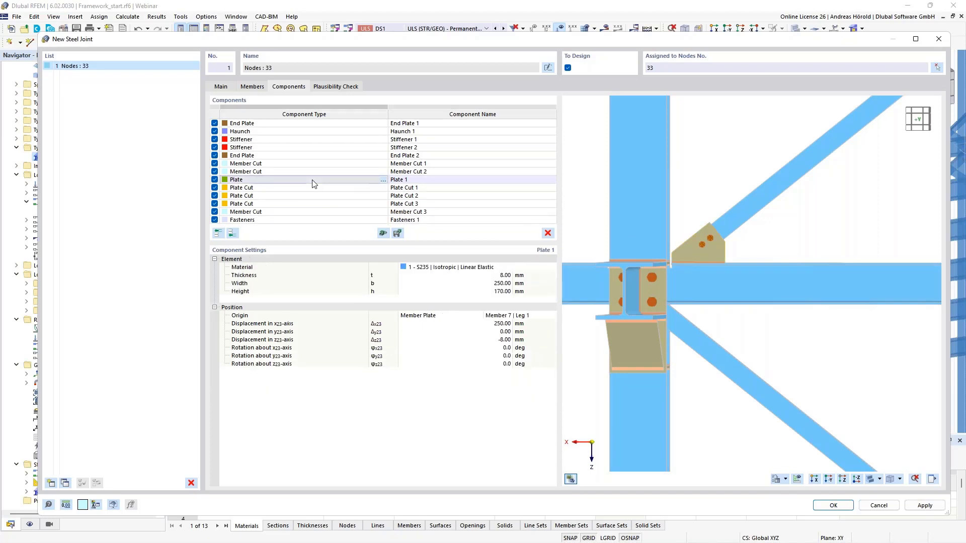
left_click(313, 220, "shift")
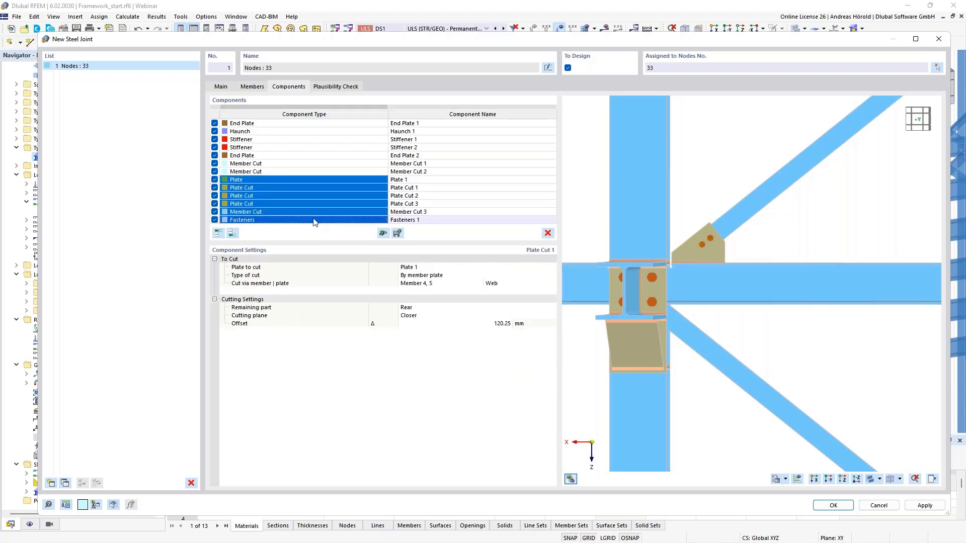
right_click(359, 195)
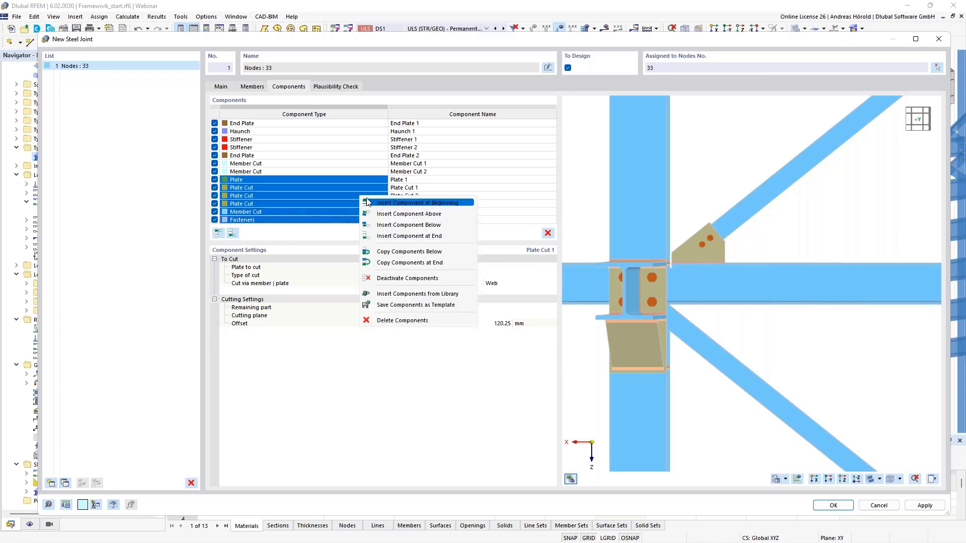
left_click(434, 263)
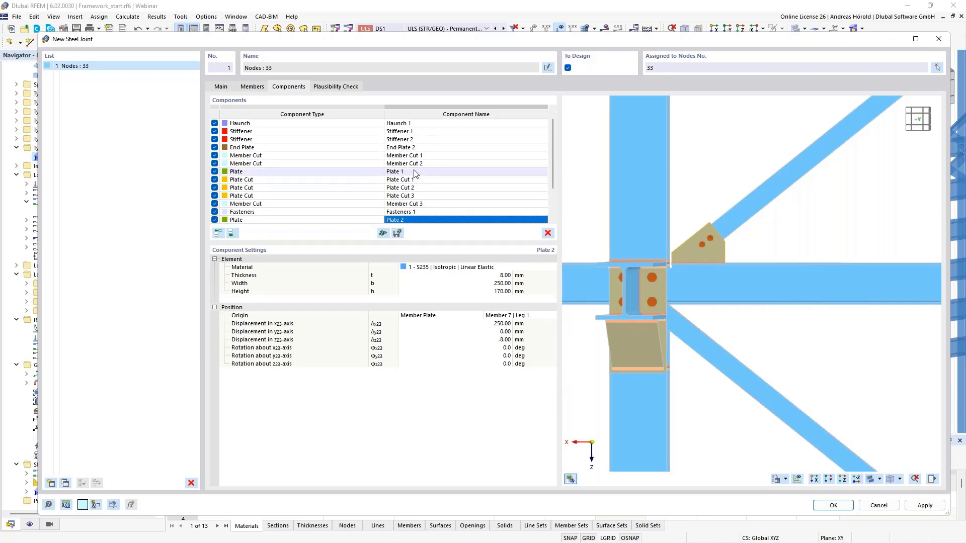
Step: Set the height of the copied gusset plate, Plate 2, to 200 mm
scroll(431, 193, "down", 2)
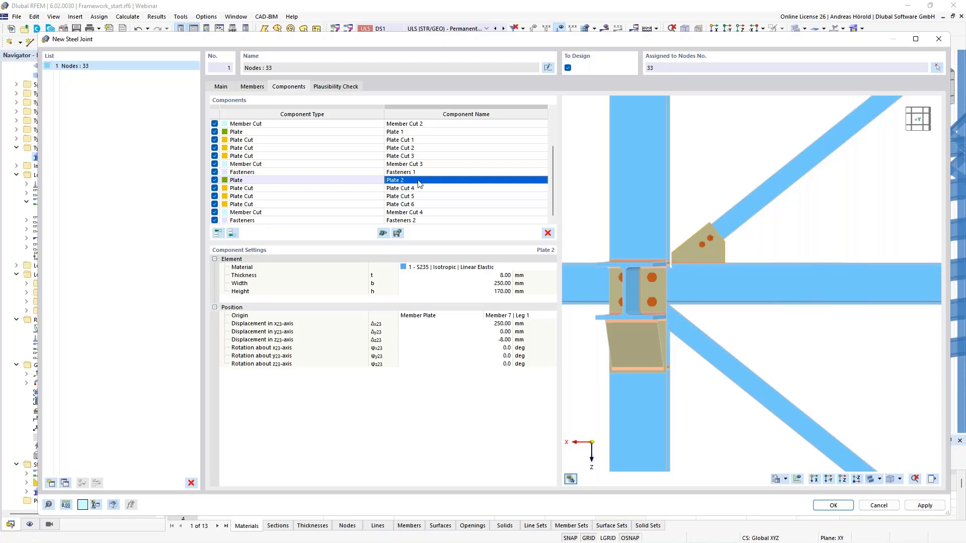
double_click(425, 184)
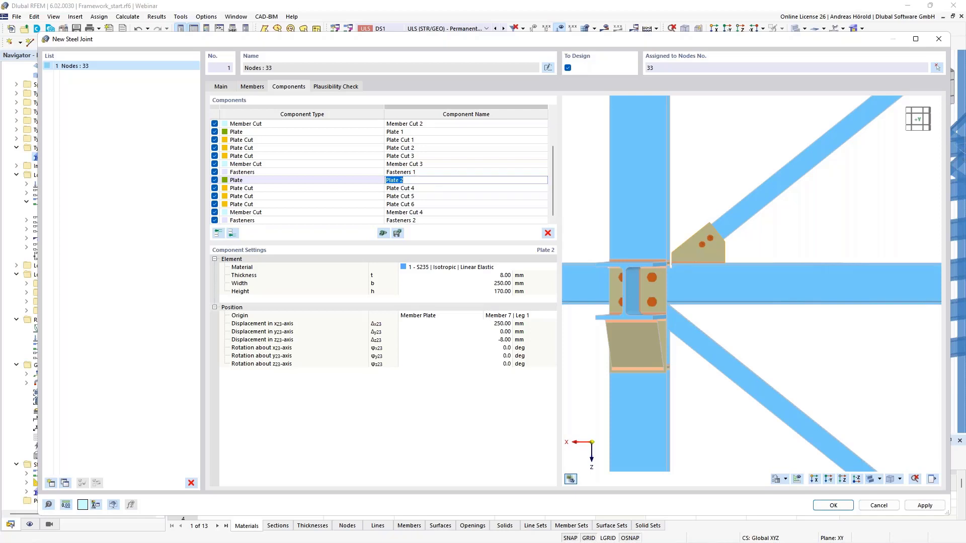
left_click(425, 181)
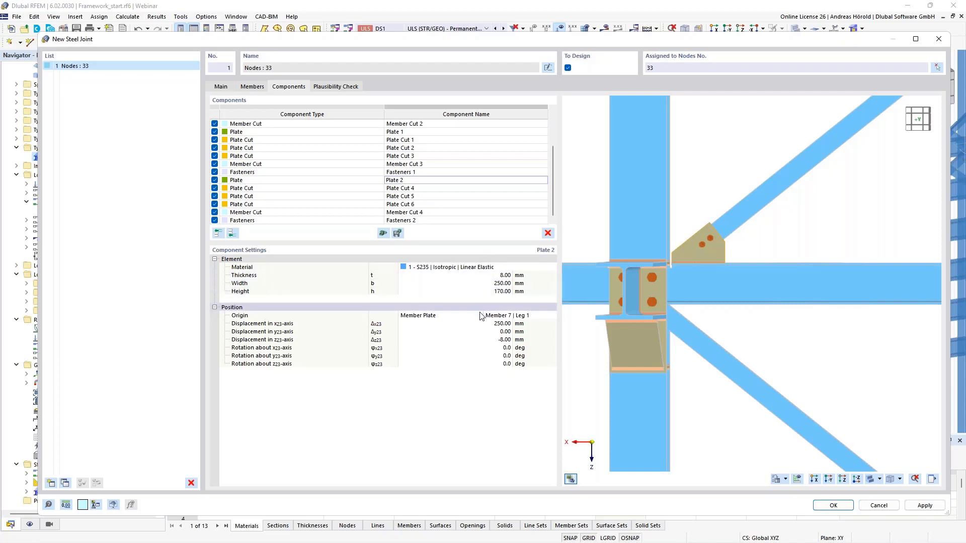
left_click(483, 291)
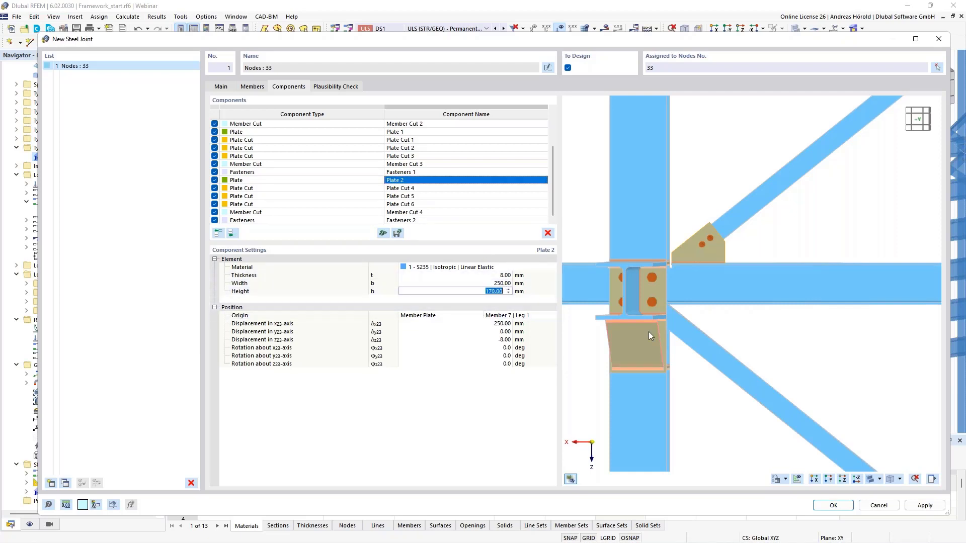
type("200")
key("Return")
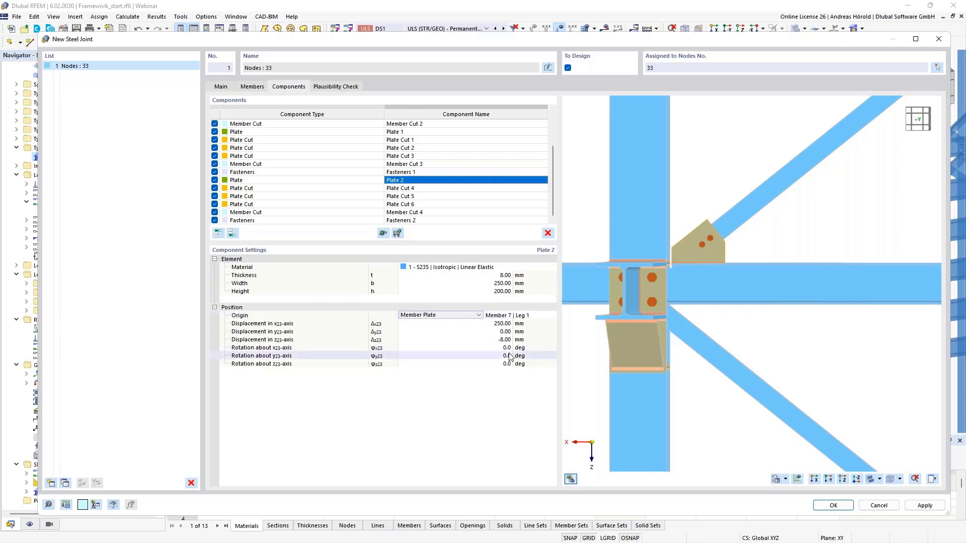
Step: Set the position origin of gusset plate Plate 2 to the member plate Member 2 | Leg 1
left_click(513, 316)
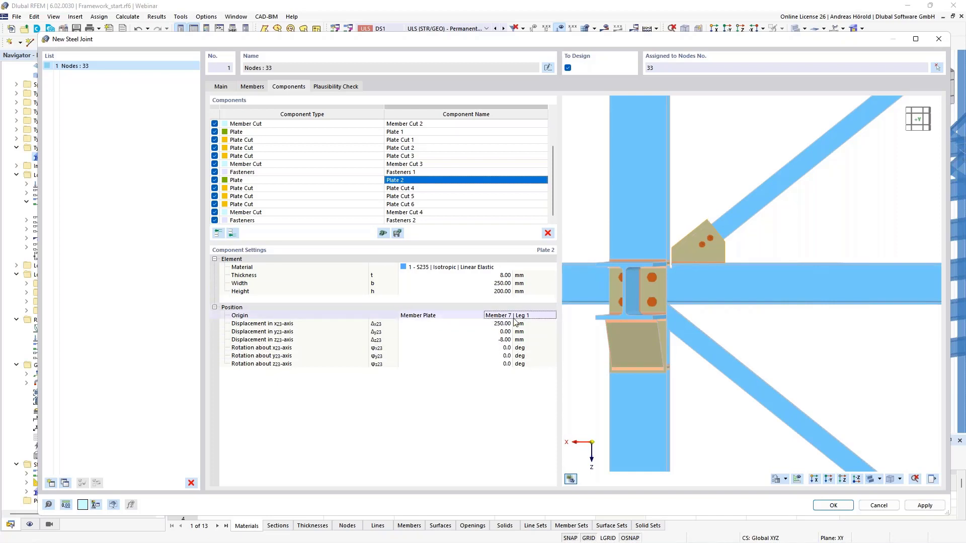
left_click(552, 315)
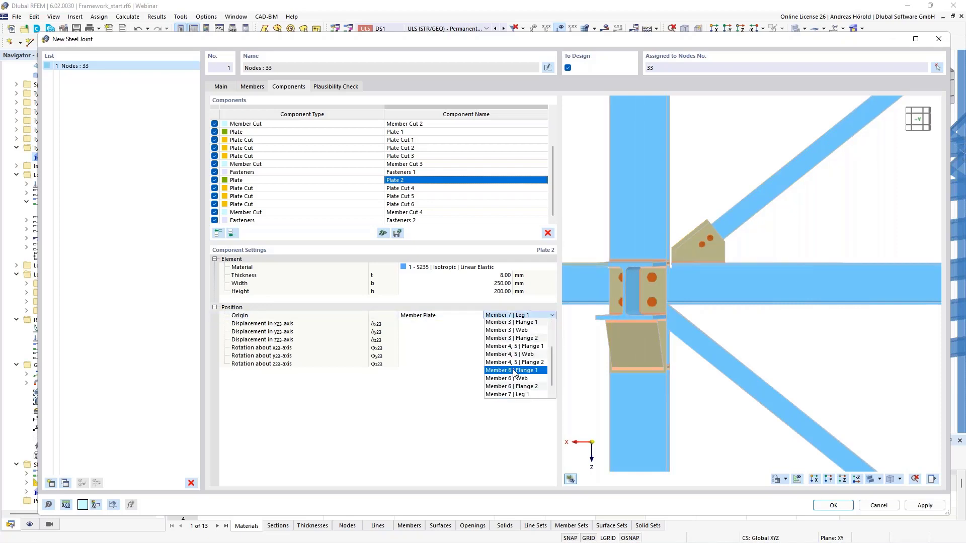
scroll(518, 348, "up", 2)
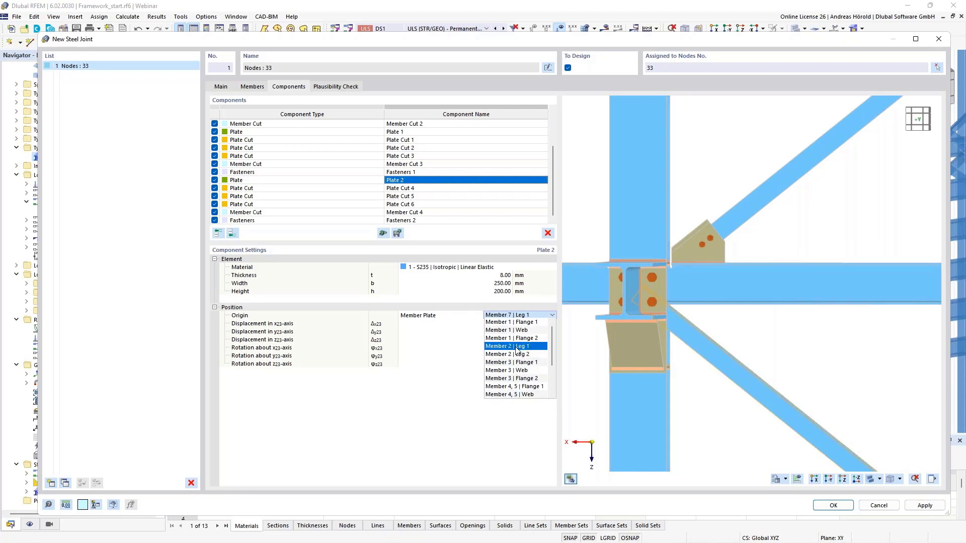
left_click(517, 347)
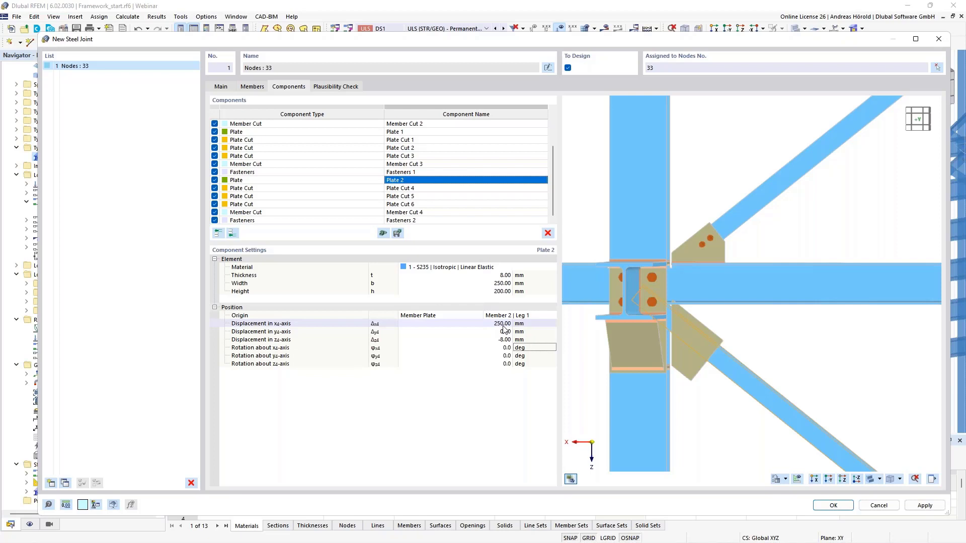
Step: Displace Plate 2 by 180 mm along the x-axis and 90 mm along the y-axis
double_click(504, 324)
type("180")
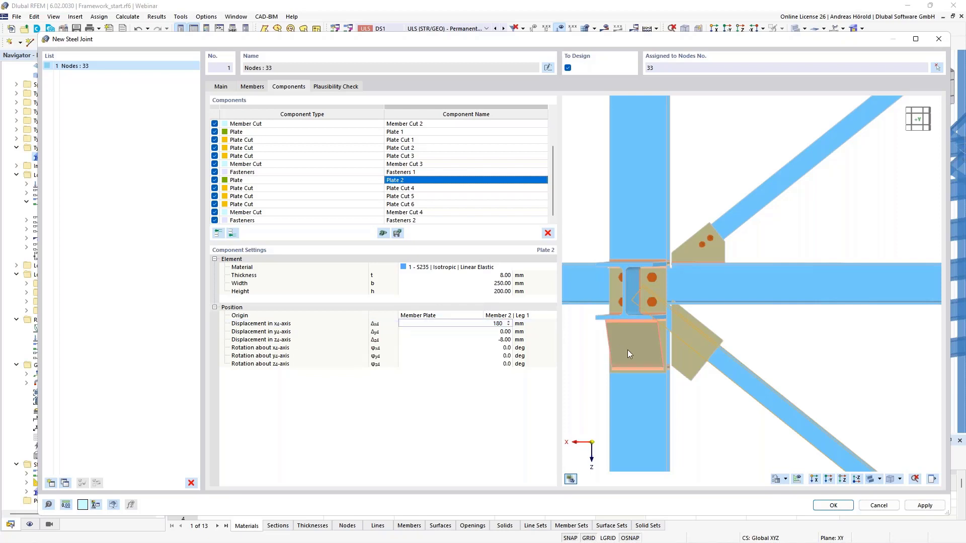
key("Tab")
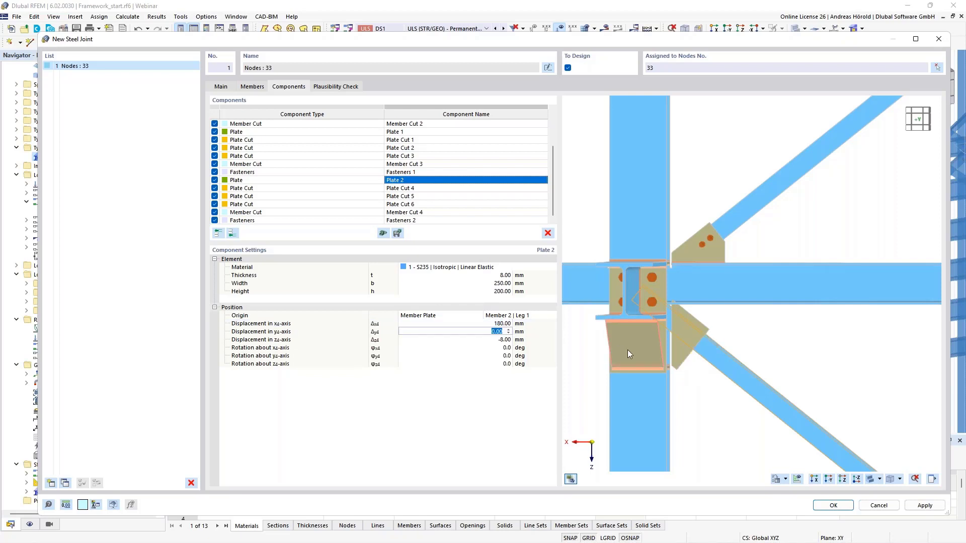
type("90")
key("Tab")
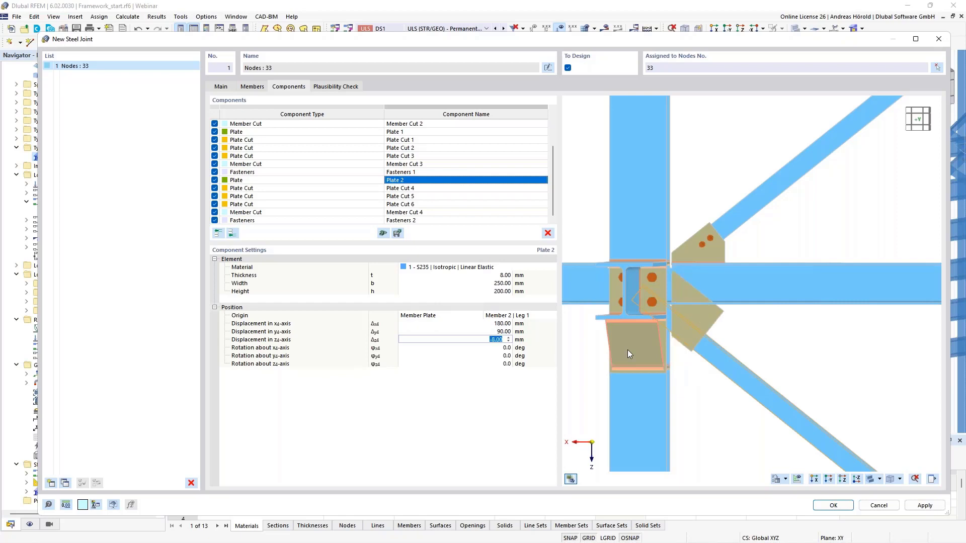
Step: Set the cutting offset of Plate Cut 4 on Plate 2 to 45 mm
scroll(744, 347, "up", 4)
middle_click_drag(720, 334, 830, 338)
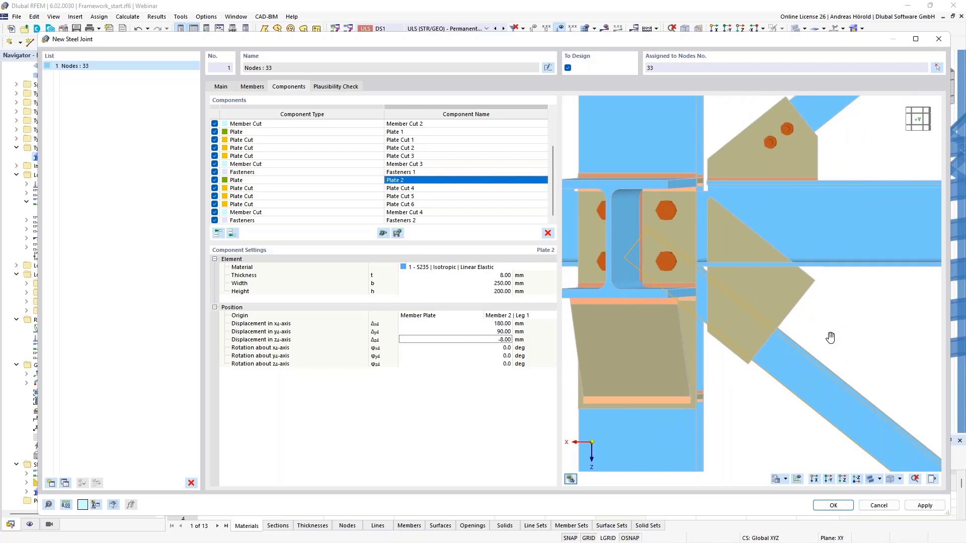
left_click(459, 188)
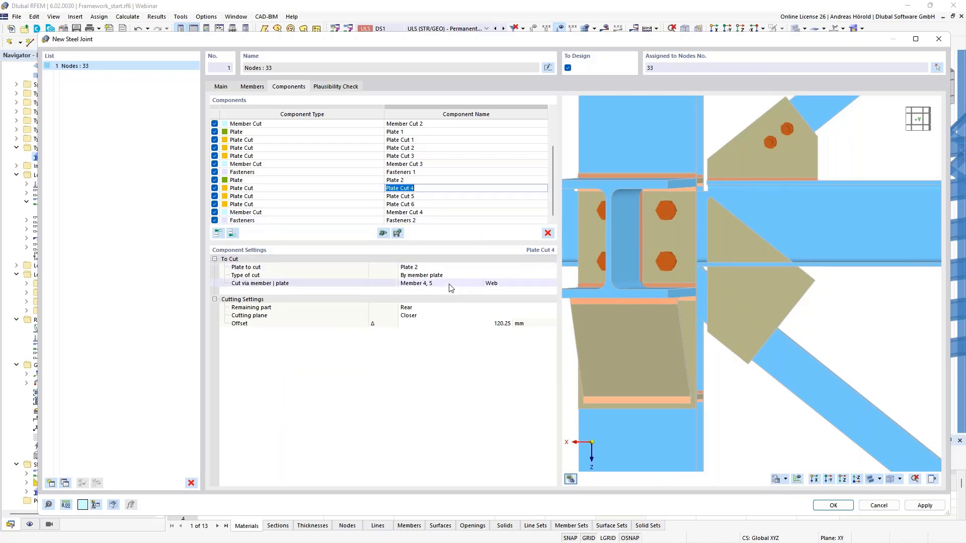
left_click(508, 324)
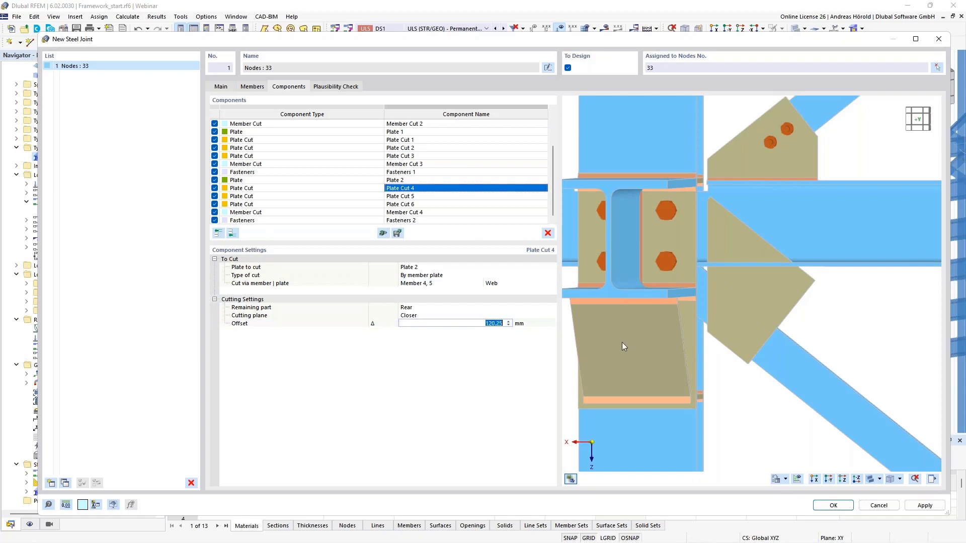
type("45")
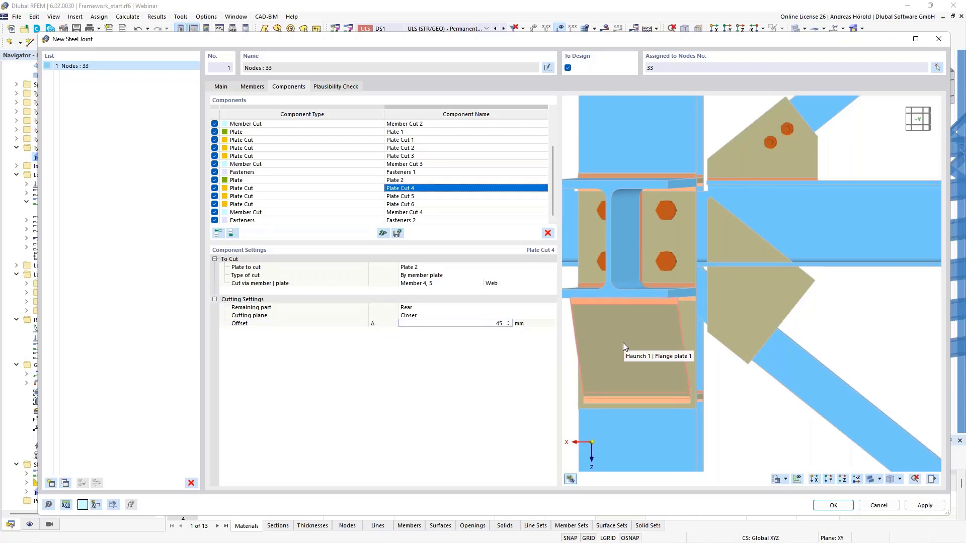
key("Return")
Step: Examine the trimmed edge of Plate 2 beside the column from several angles
middle_click_drag(631, 344, 701, 358, "ctrl")
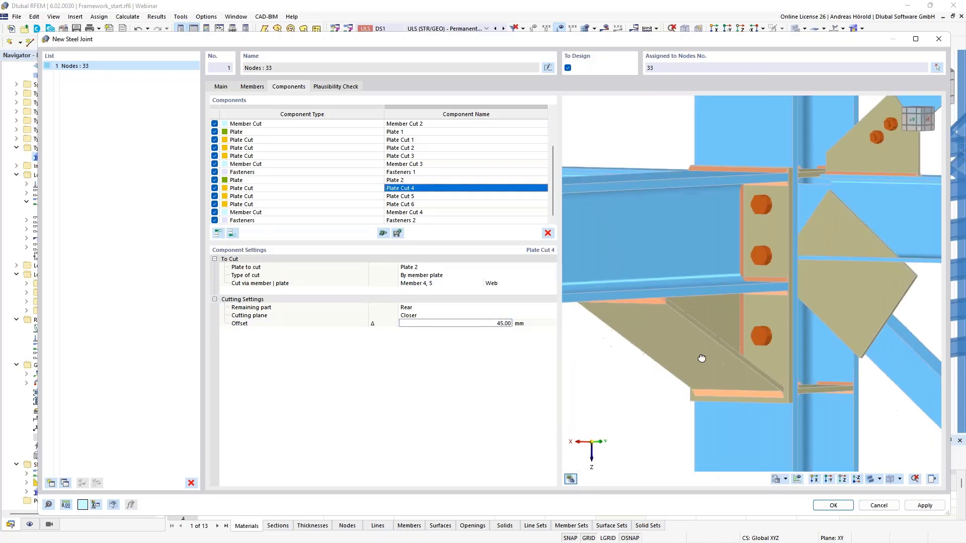
scroll(813, 259, "up", 5)
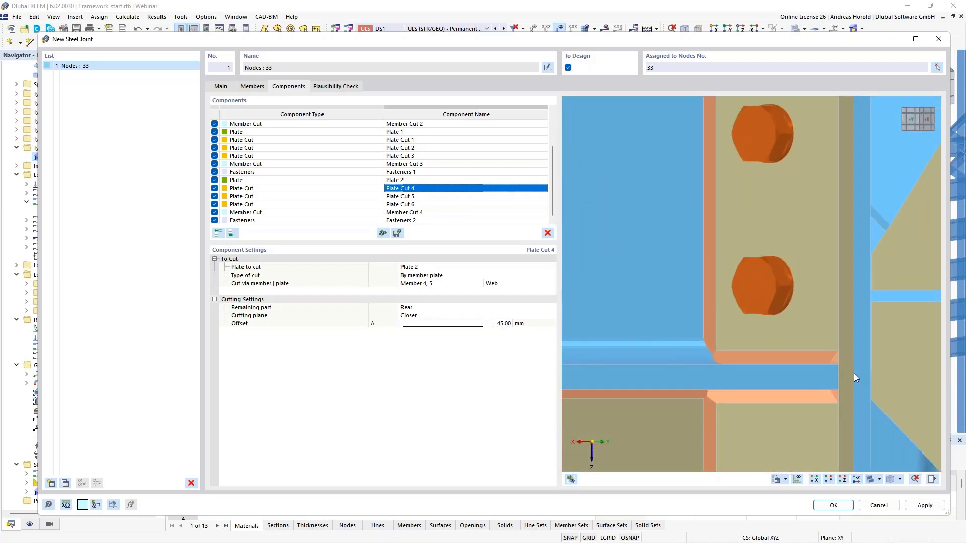
middle_click_drag(853, 373, 723, 315, "ctrl")
scroll(723, 314, "down", 3)
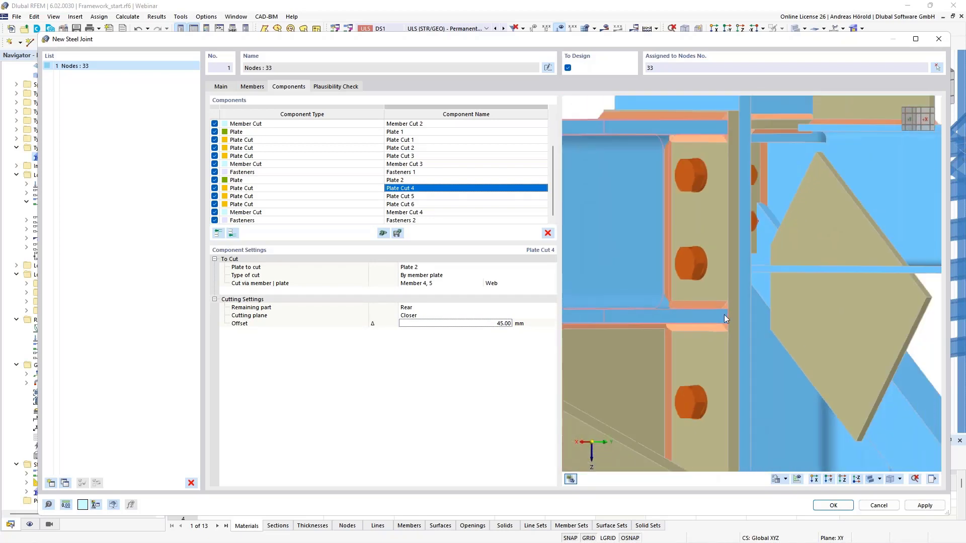
scroll(723, 315, "down", 1)
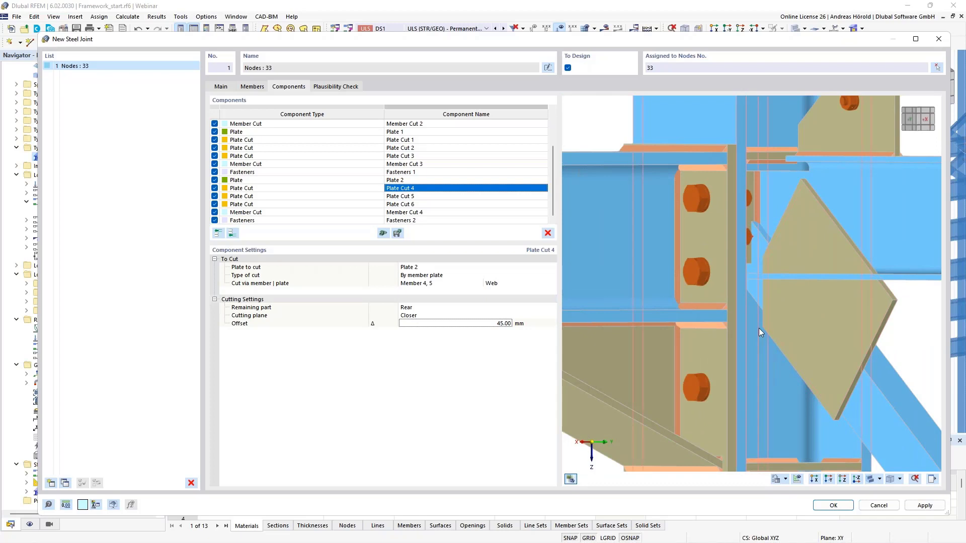
scroll(759, 328, "down", 2)
middle_click_drag(731, 345, 791, 352, "ctrl")
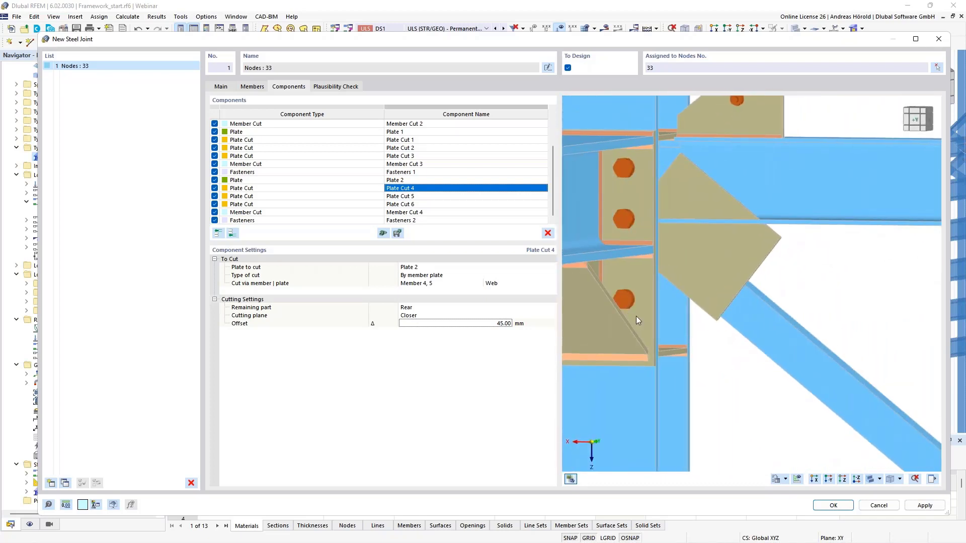
Step: Set the cutting offset of Plate Cut 5 on Plate 2 to -265 mm
left_click(455, 196)
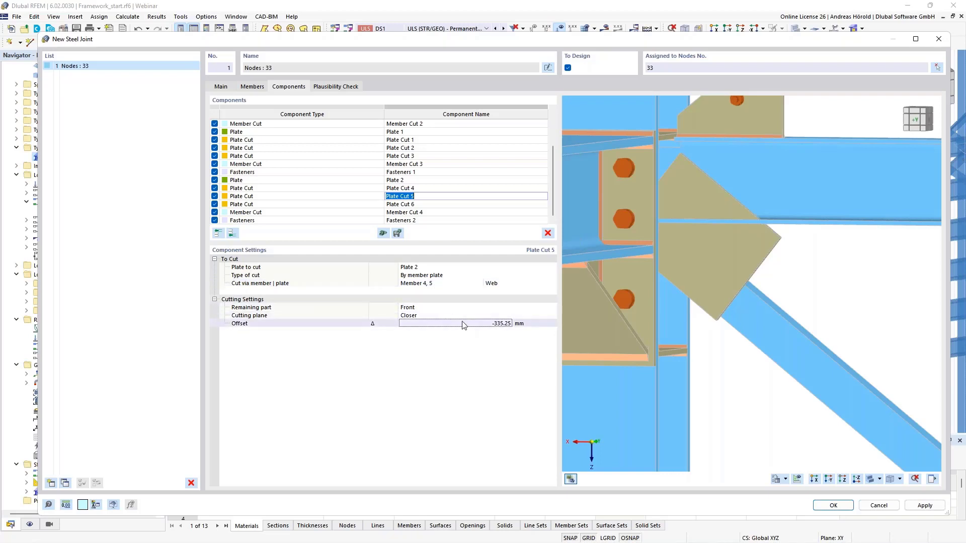
left_click(502, 323)
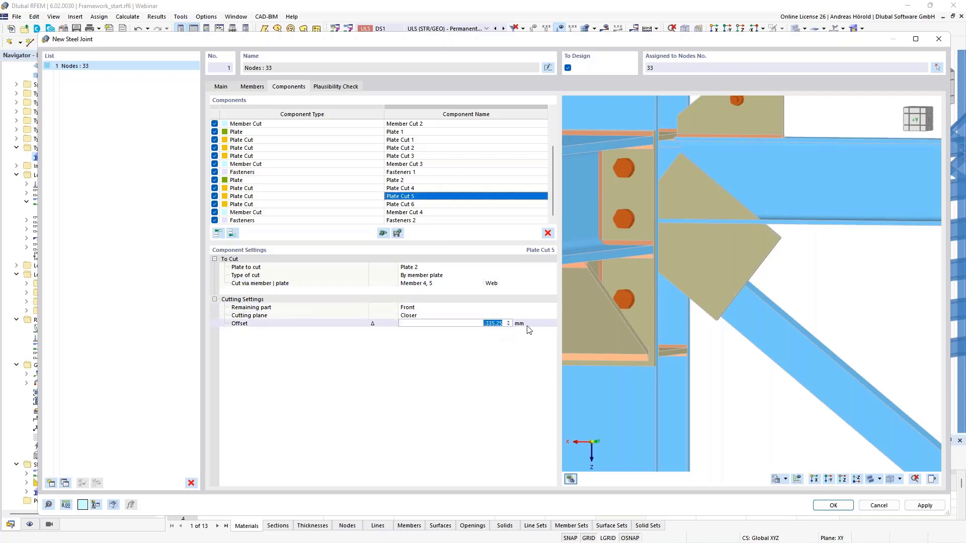
type("-265")
key("Return")
middle_click_drag(712, 364, 742, 357, "ctrl")
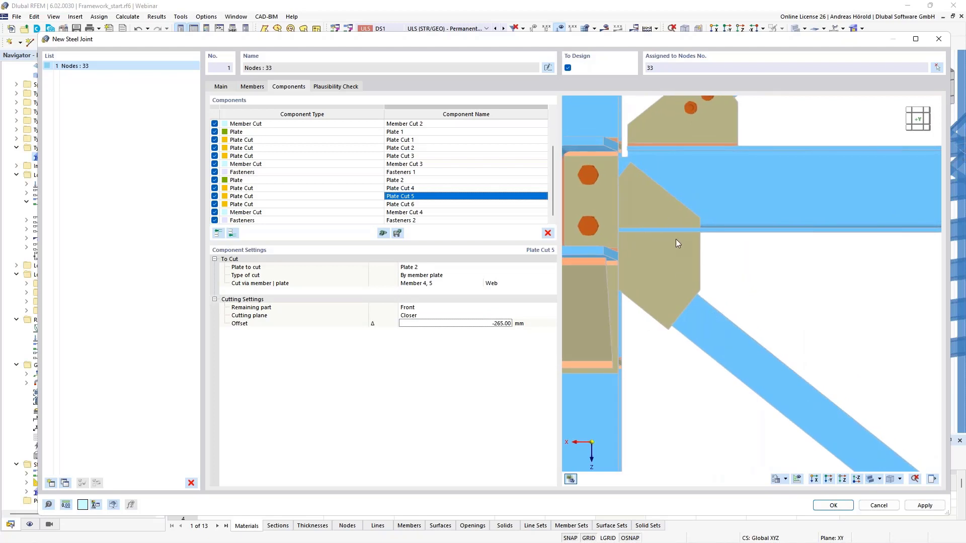
Step: Have Plate Cut 6 trim Plate 2 by Flange 2 of Member 1, keeping the front part
left_click(439, 204)
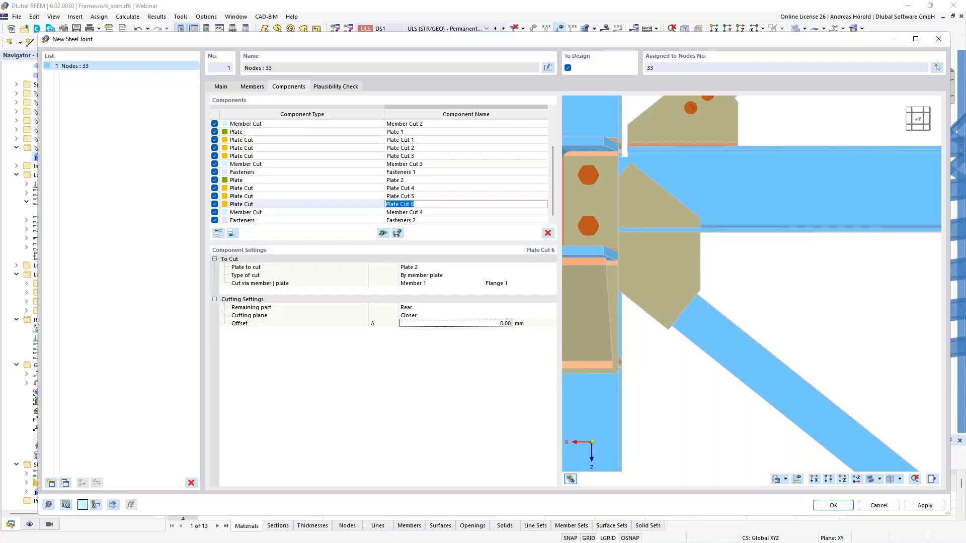
left_click(503, 284)
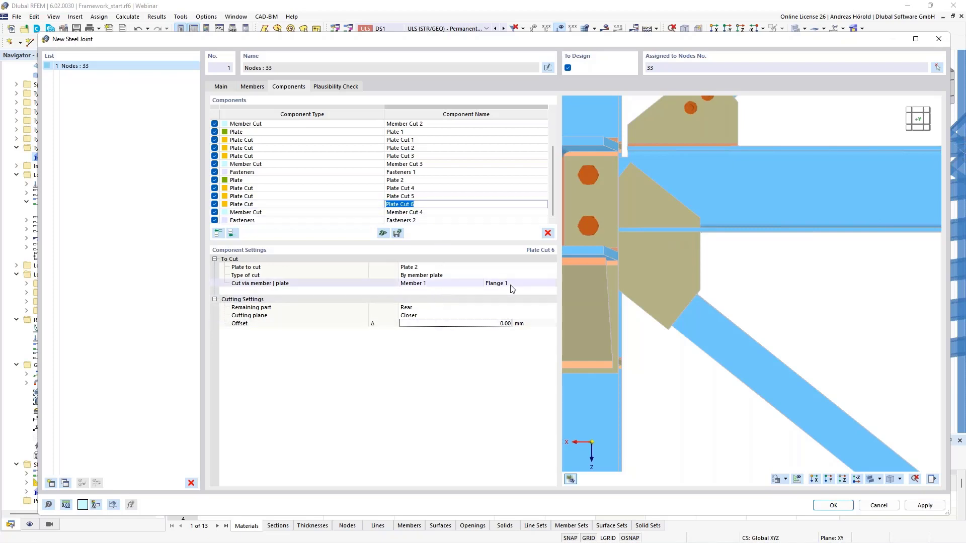
left_click(505, 285)
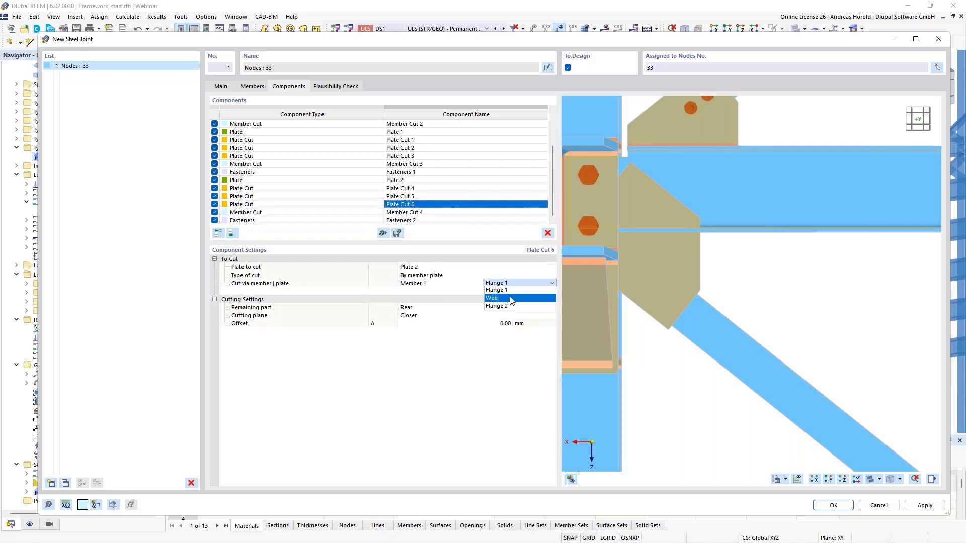
left_click(512, 306)
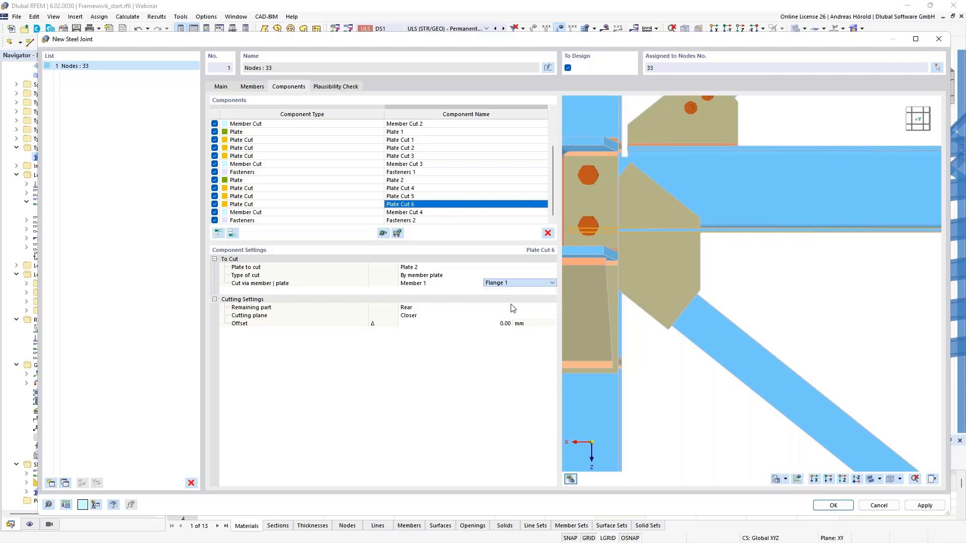
left_click(428, 308)
left_click(428, 308)
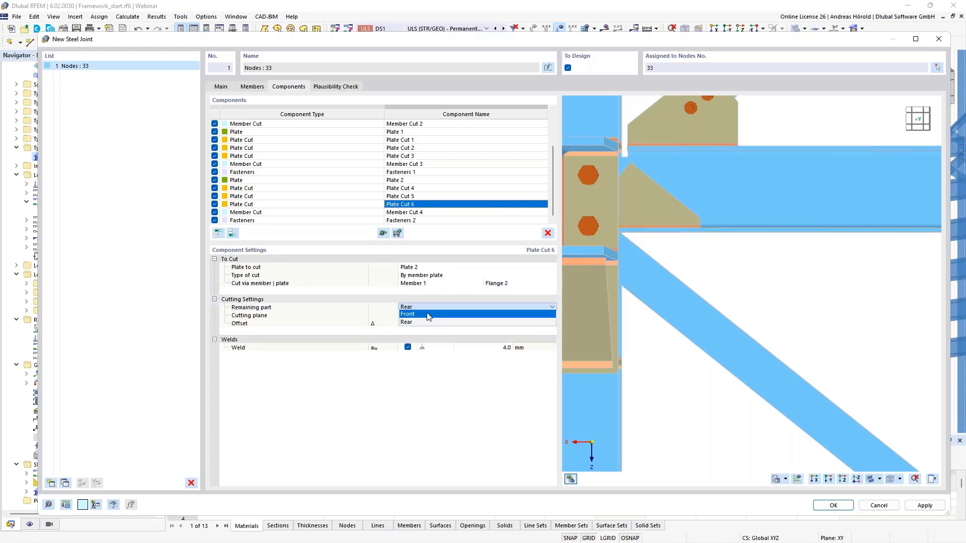
left_click(429, 323)
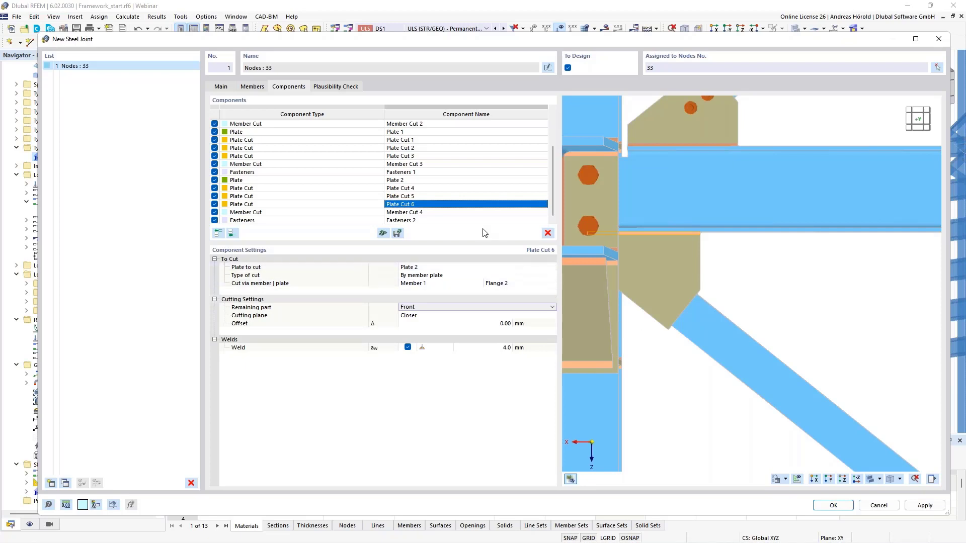
Step: Set Member 2 as the member to cut in Member Cut 4
left_click(402, 211)
middle_click_drag(823, 328, 649, 343, "ctrl")
middle_click_drag(842, 356, 700, 358, "ctrl")
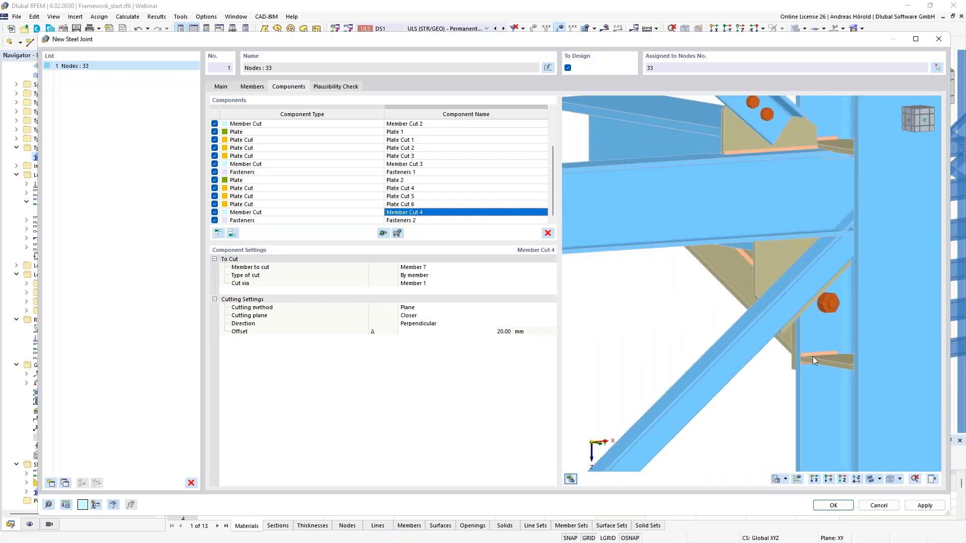
middle_click_drag(813, 356, 751, 351, "ctrl")
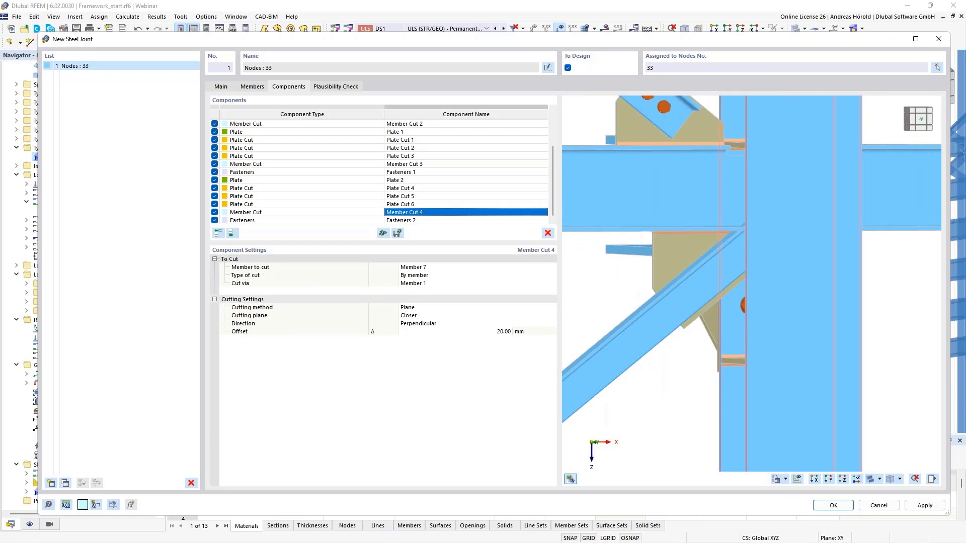
left_click(436, 269)
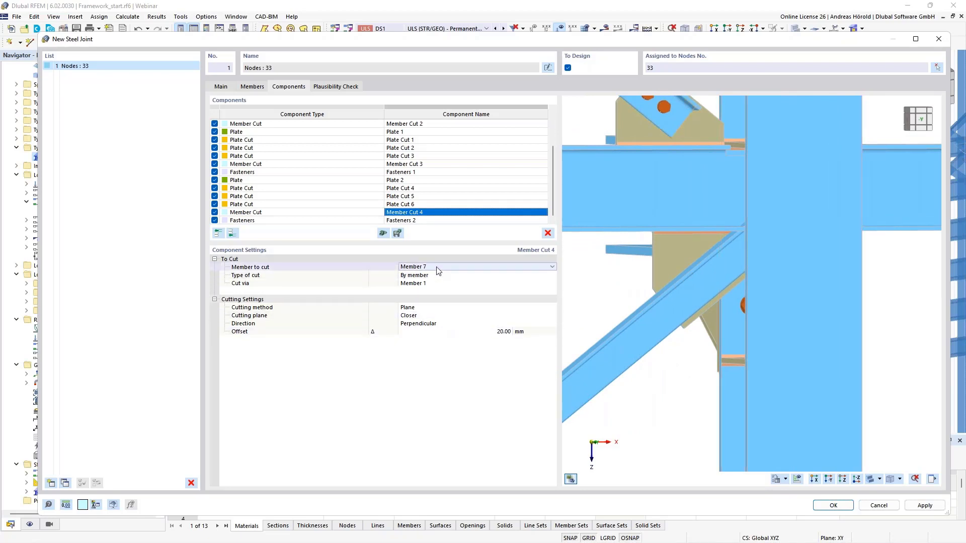
left_click(438, 271)
left_click(433, 282)
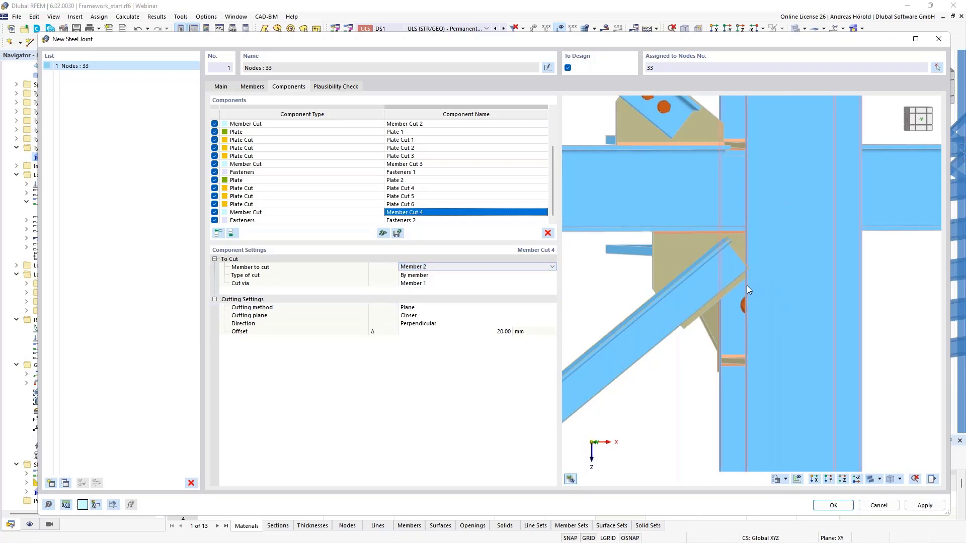
scroll(714, 289, "up", 3)
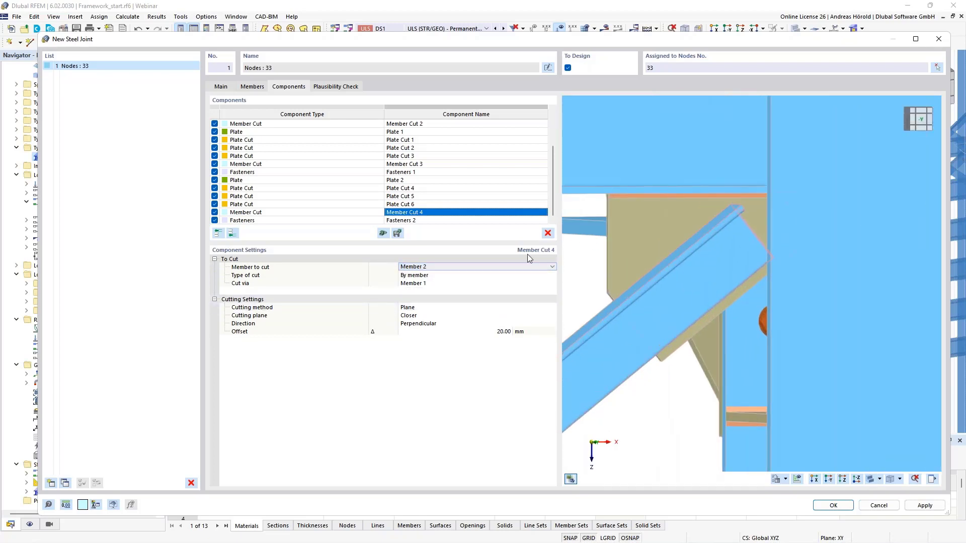
Step: Set Component 1 of Fasteners 2 to the member plate Member 2 | Leg 1
left_click(446, 222)
scroll(575, 284, "down", 3)
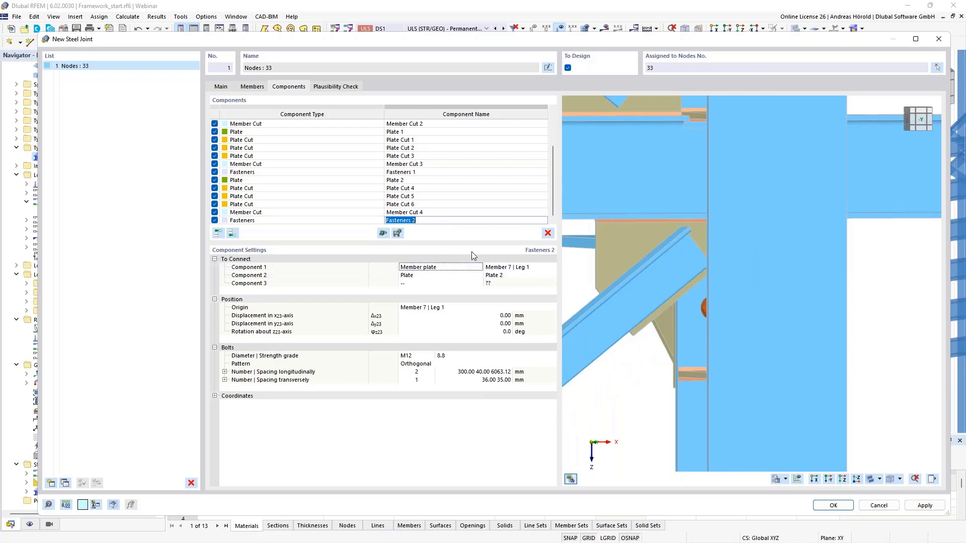
left_click(526, 268)
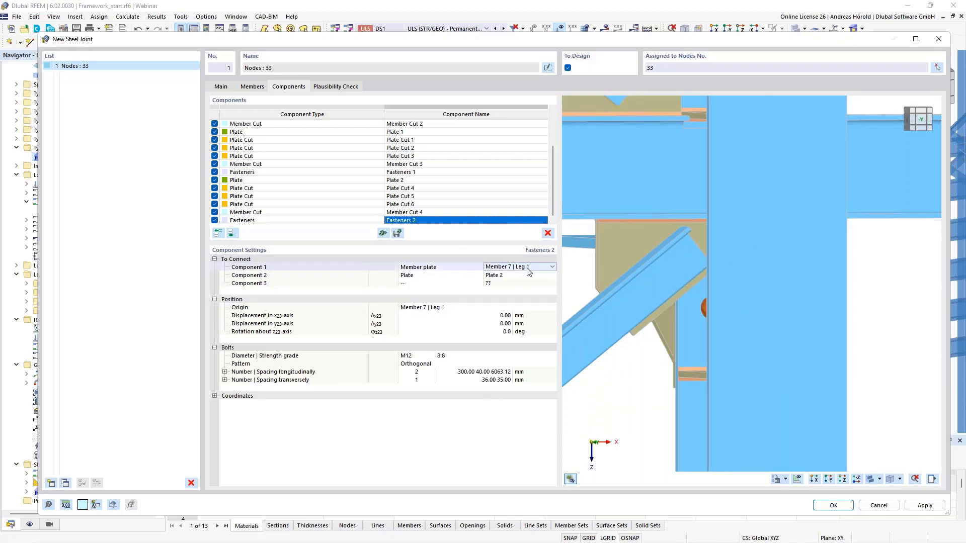
left_click(526, 270)
scroll(518, 296, "up", 2)
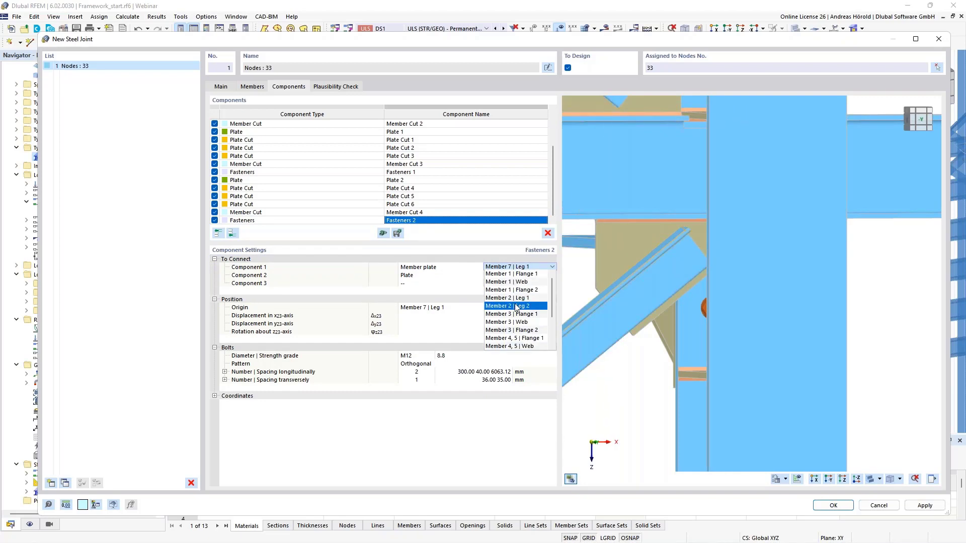
left_click(521, 299)
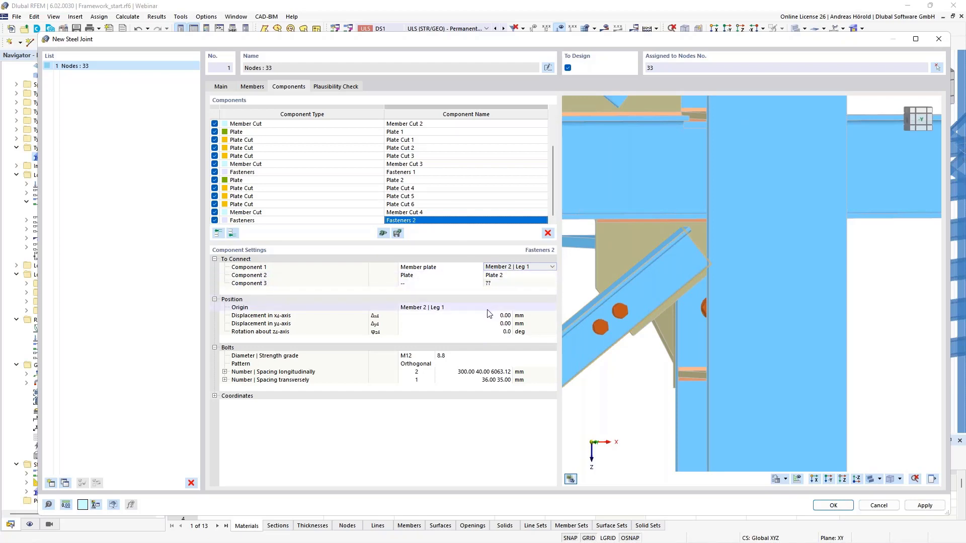
Step: Set the longitudinal bolt spacing of Fasteners 2 to 200 mm edge distance and 40 mm between bolts
left_click(468, 374)
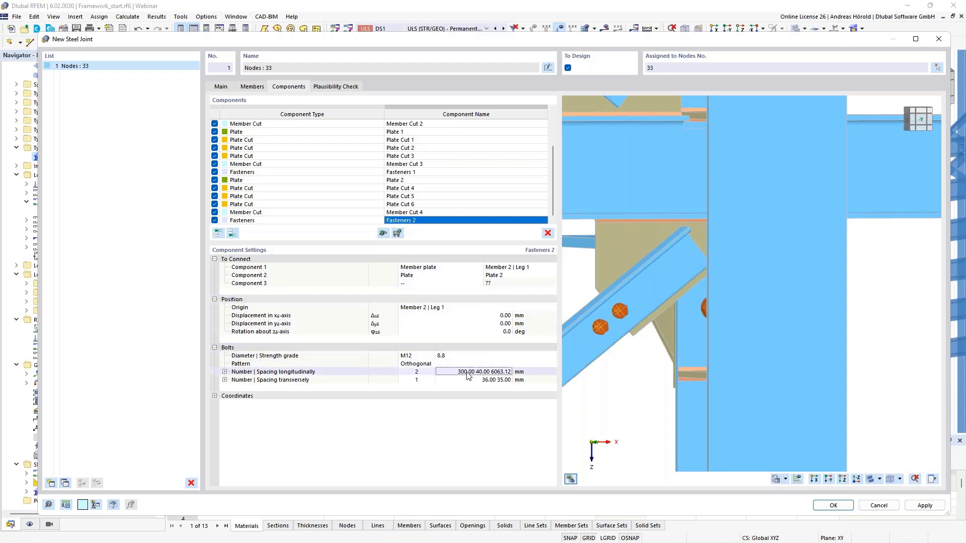
left_click(467, 374)
type("2")
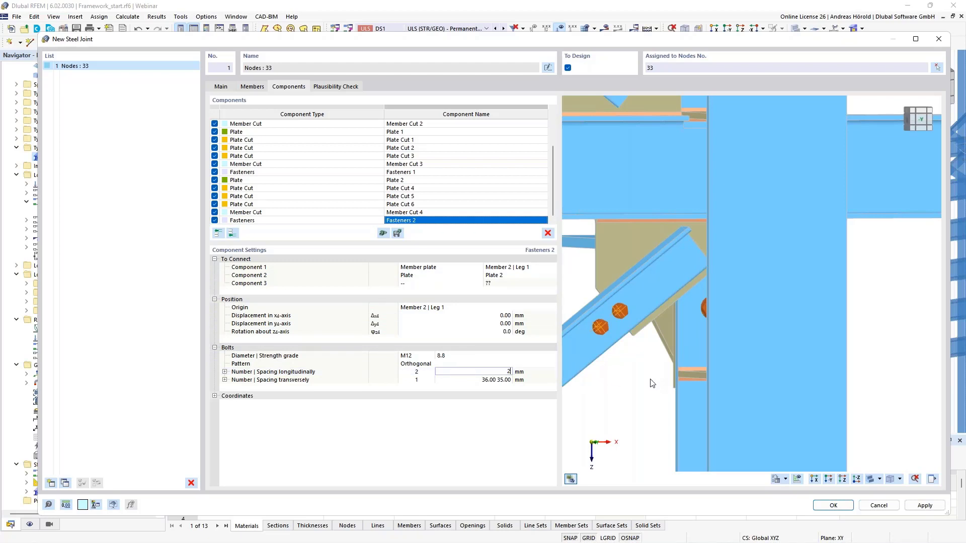
type("00 40")
key("Tab")
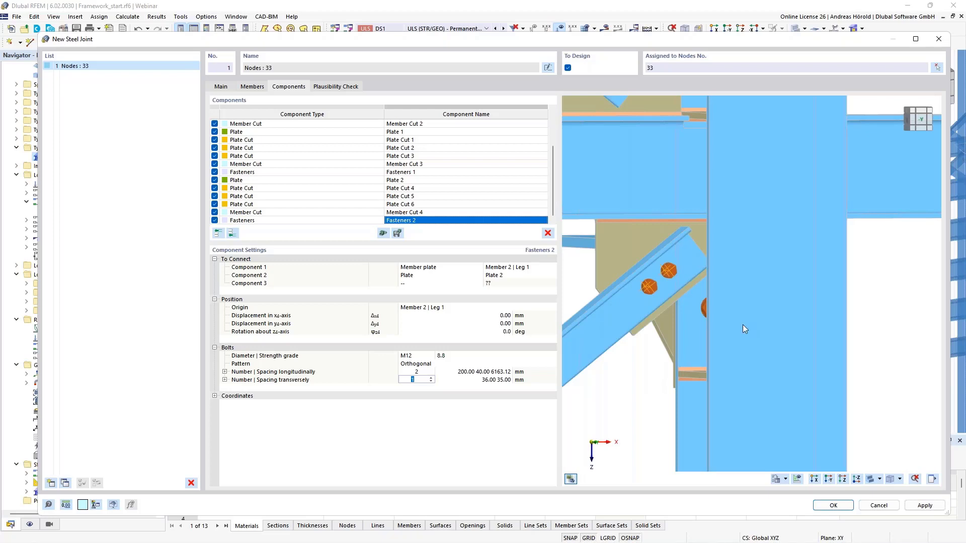
Step: Review the plausibility check of the joint at node 33 and accept the new steel joint
scroll(674, 289, "down", 5)
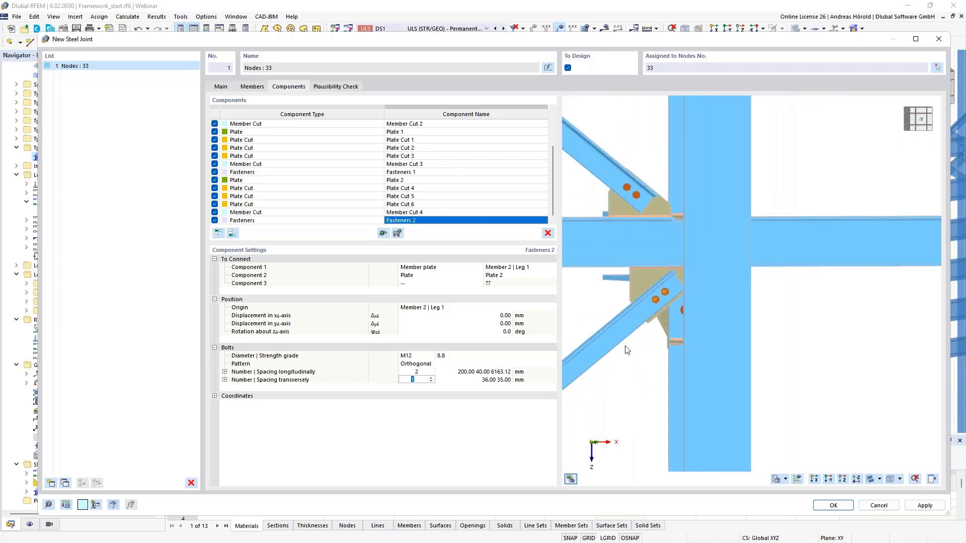
middle_click_drag(626, 346, 769, 347, "ctrl")
scroll(668, 347, "down", 2)
middle_click_drag(686, 346, 780, 343)
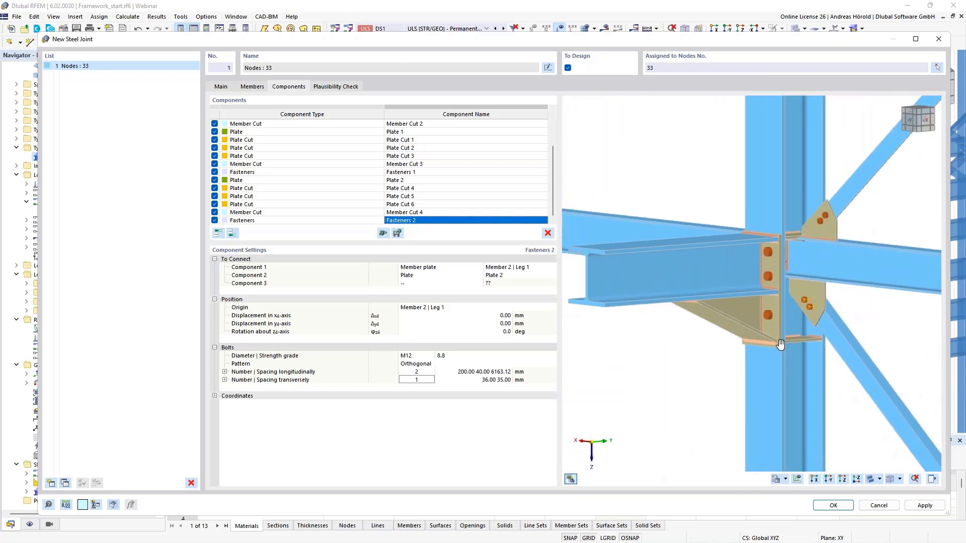
left_click(337, 88)
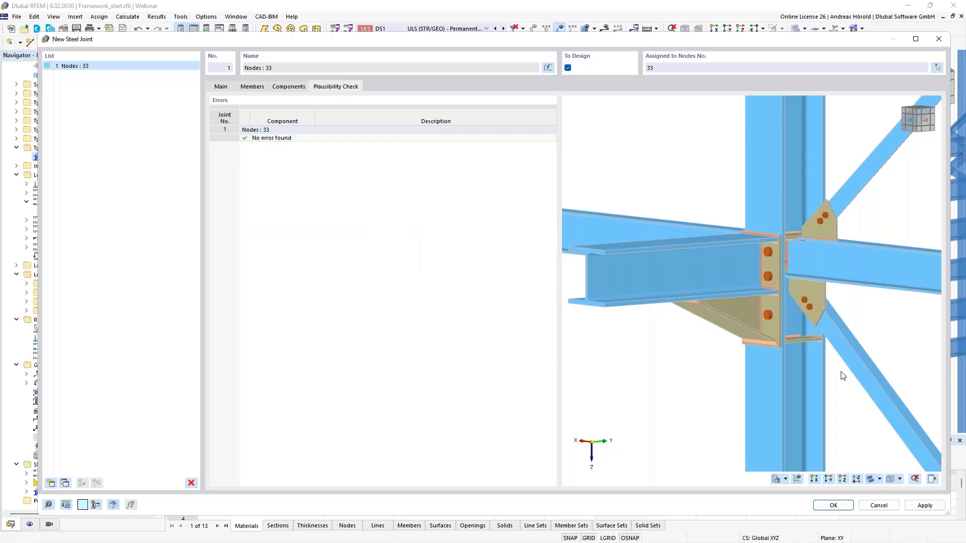
left_click(833, 506)
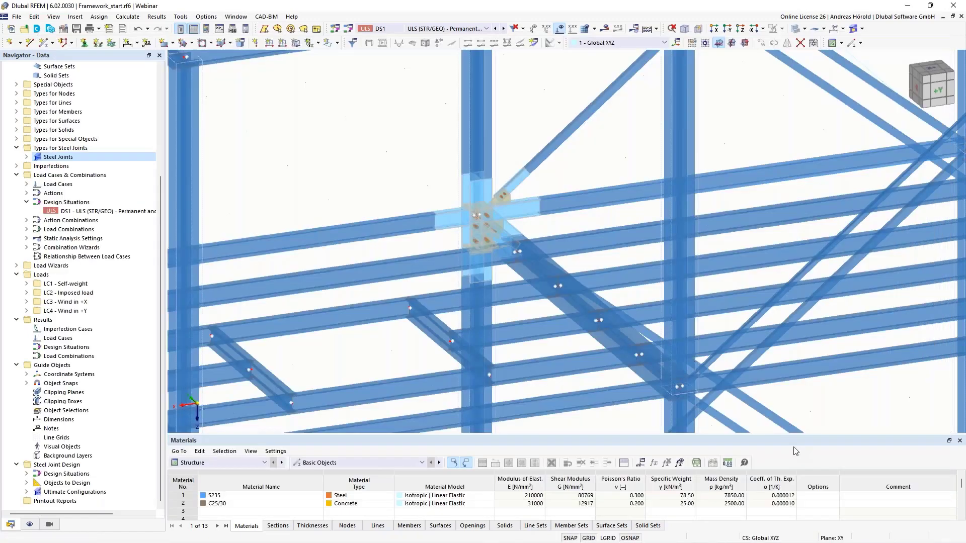
Step: Compare the joint's display without a joint model, as a simplified joint model and as a detailed joint model, ending with the detailed one
scroll(473, 221, "up", 4)
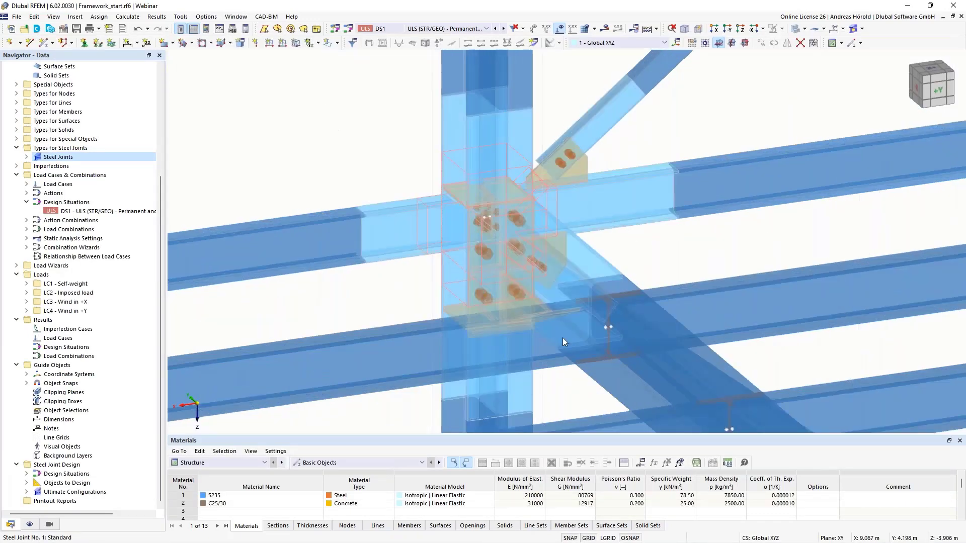
middle_click_drag(591, 340, 520, 345, "ctrl")
middle_click_drag(606, 328, 639, 298, "ctrl")
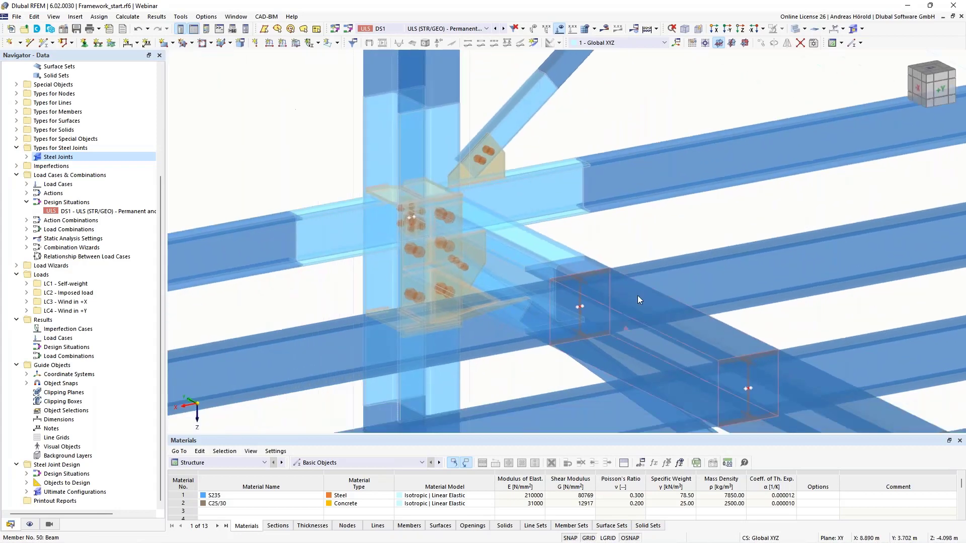
left_click(861, 30)
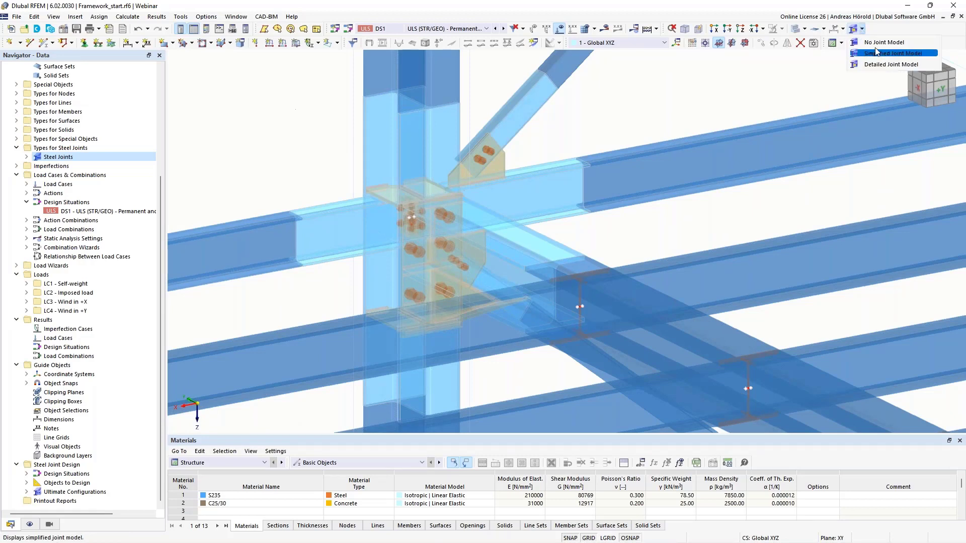
left_click(893, 44)
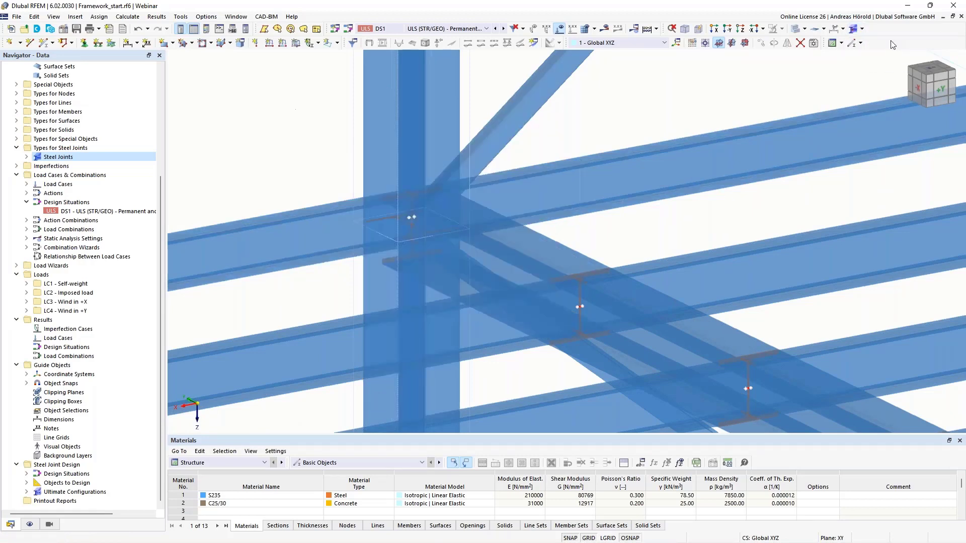
left_click(863, 30)
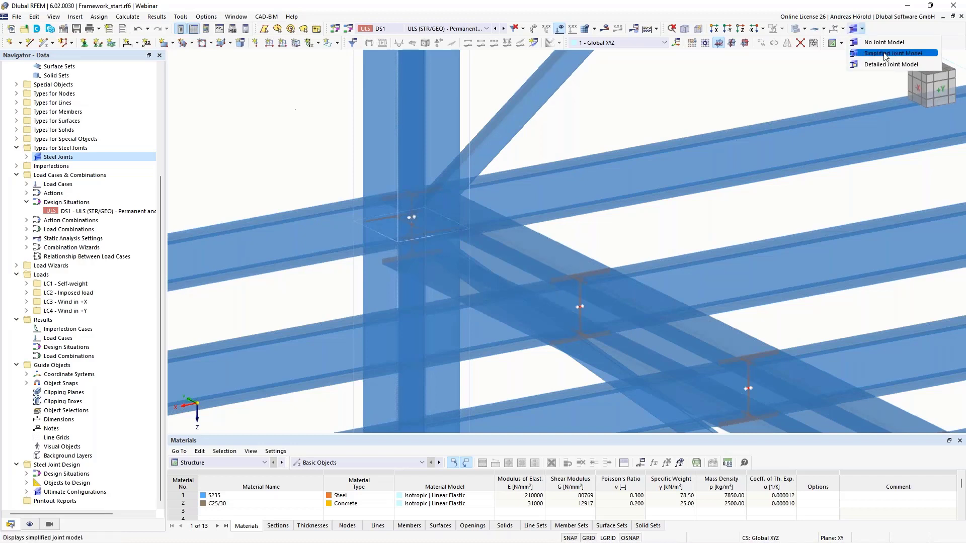
left_click(886, 54)
left_click(862, 29)
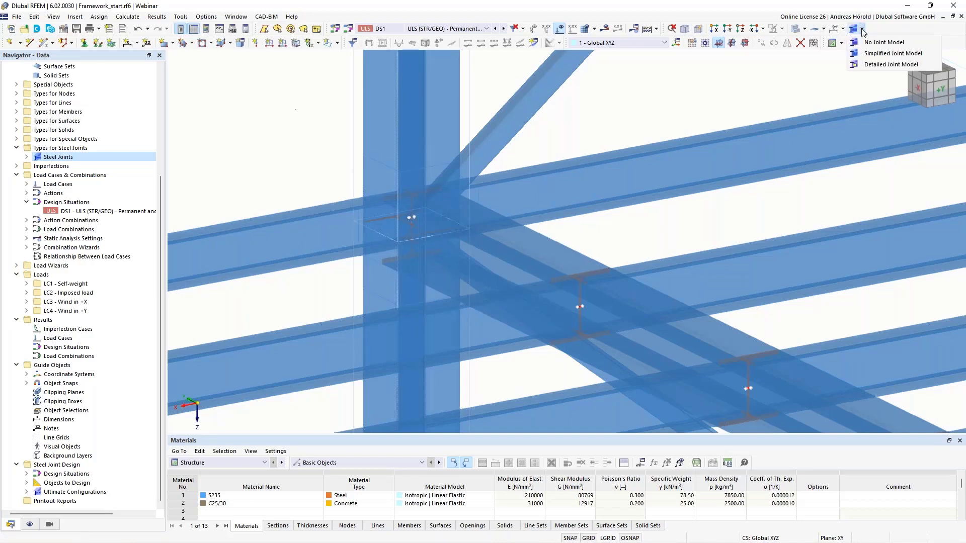
left_click(870, 65)
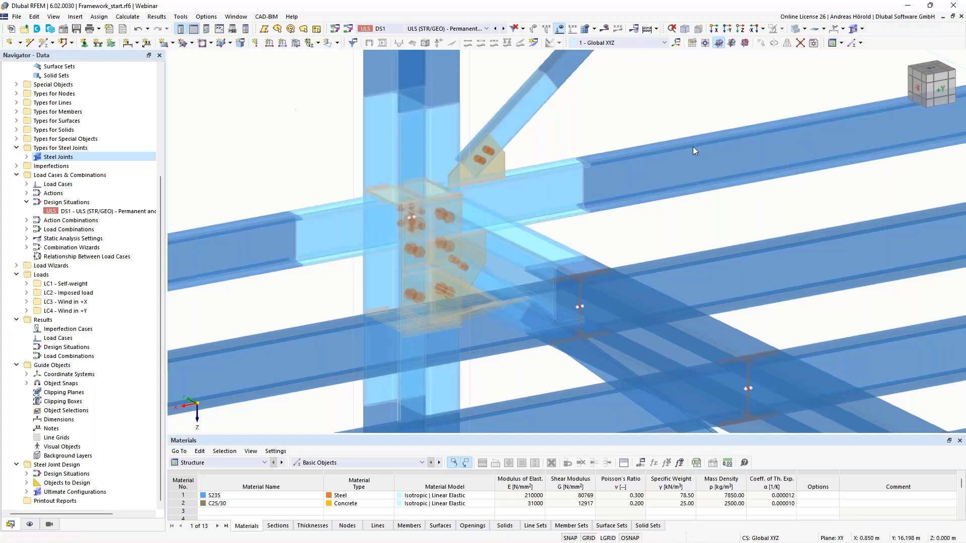
Step: Assign the steel joint from node 33 additionally to nodes 8, 19 and 22 by picking them in the model
scroll(691, 149, "down", 4)
middle_click_drag(690, 149, 526, 157)
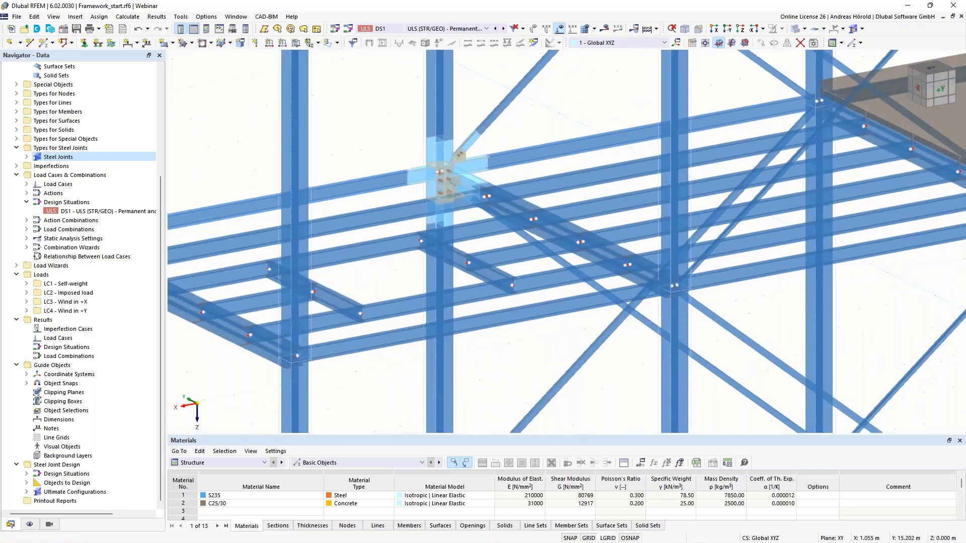
scroll(526, 156, "down", 1)
middle_click_drag(701, 181, 680, 170, "ctrl")
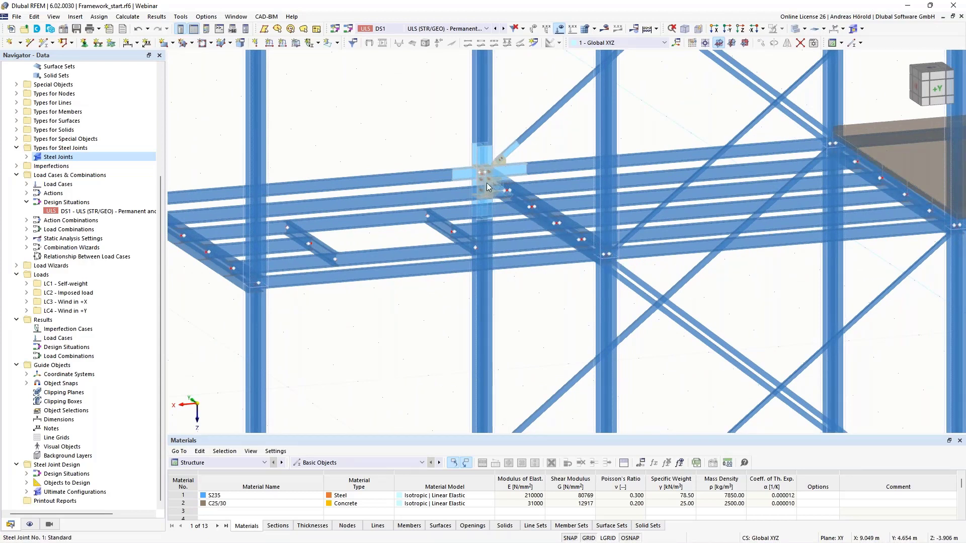
middle_click_drag(459, 199, 453, 262)
scroll(514, 212, "up", 1)
middle_click_drag(514, 212, 569, 224)
scroll(570, 224, "up", 5)
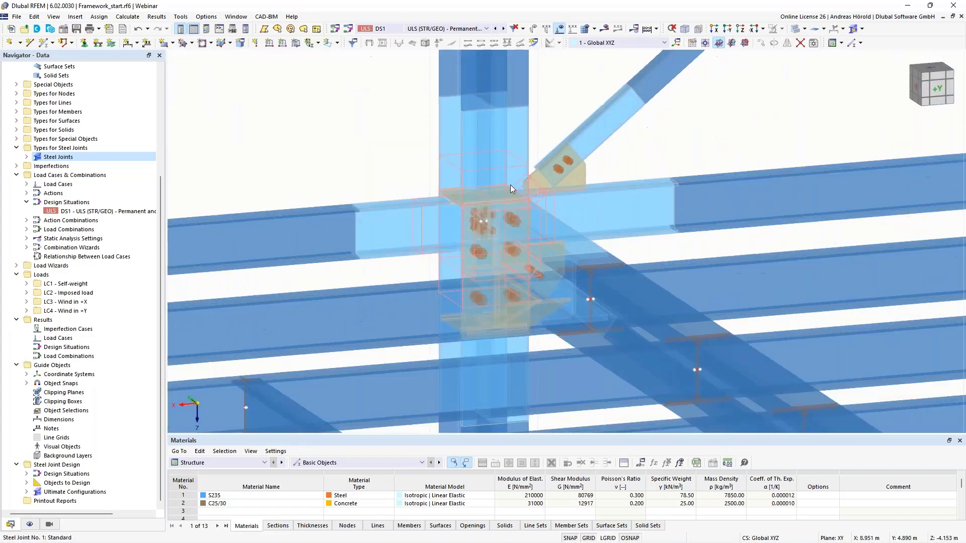
double_click(508, 168)
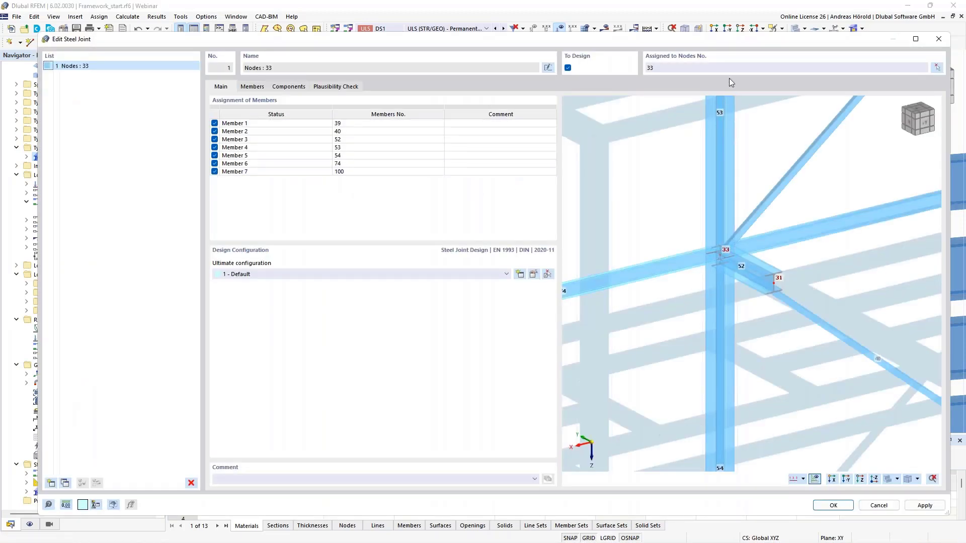
left_click(937, 68)
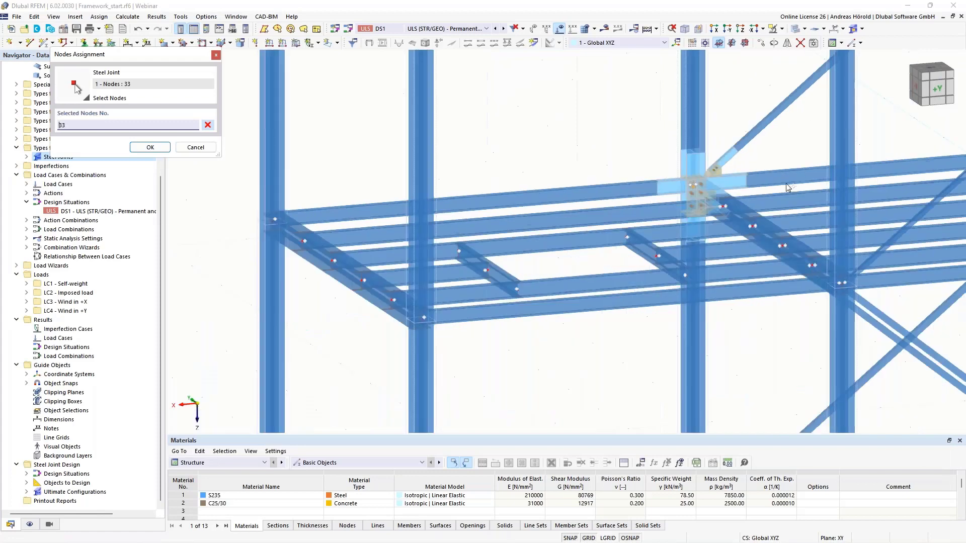
middle_click_drag(743, 183, 466, 194)
middle_click_drag(737, 239, 758, 239, "ctrl")
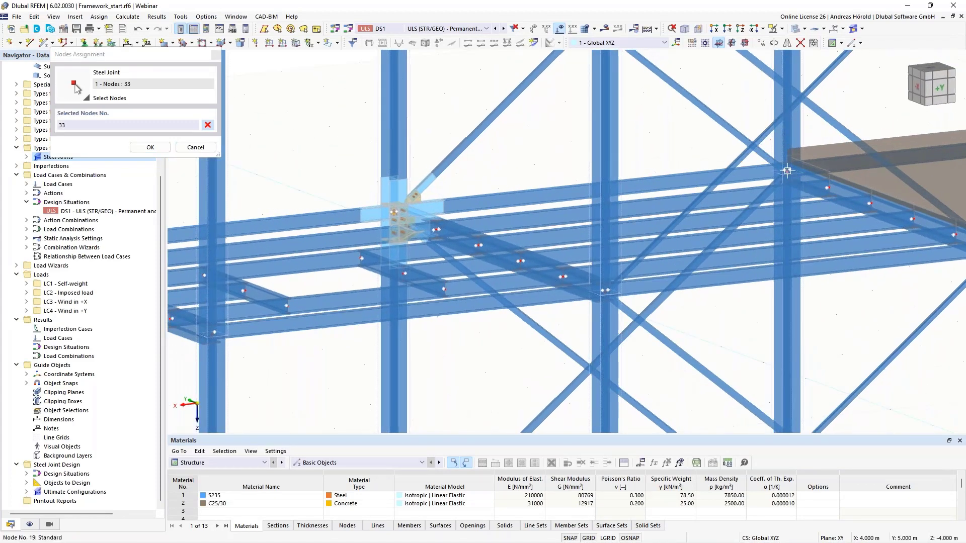
scroll(788, 171, "down", 5)
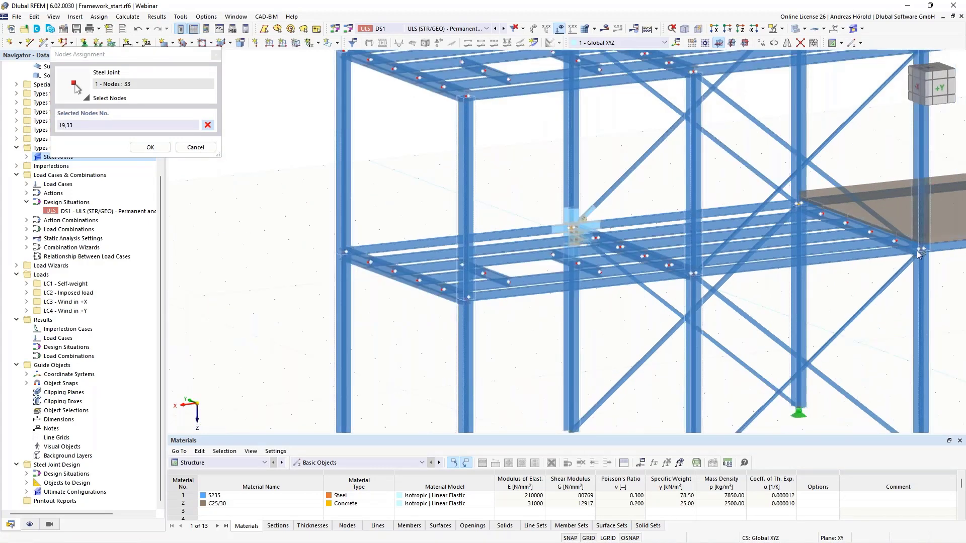
left_click(920, 249)
left_click(693, 274)
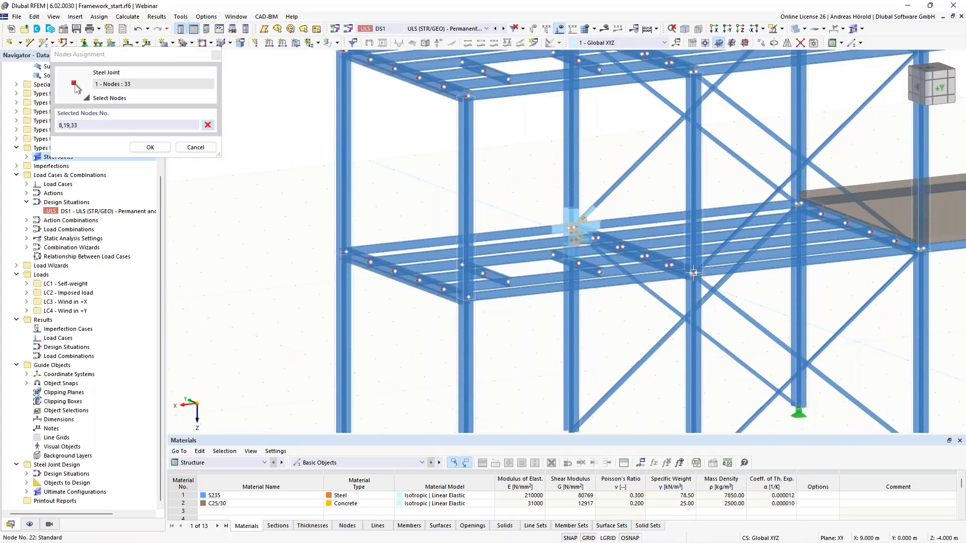
left_click(149, 147)
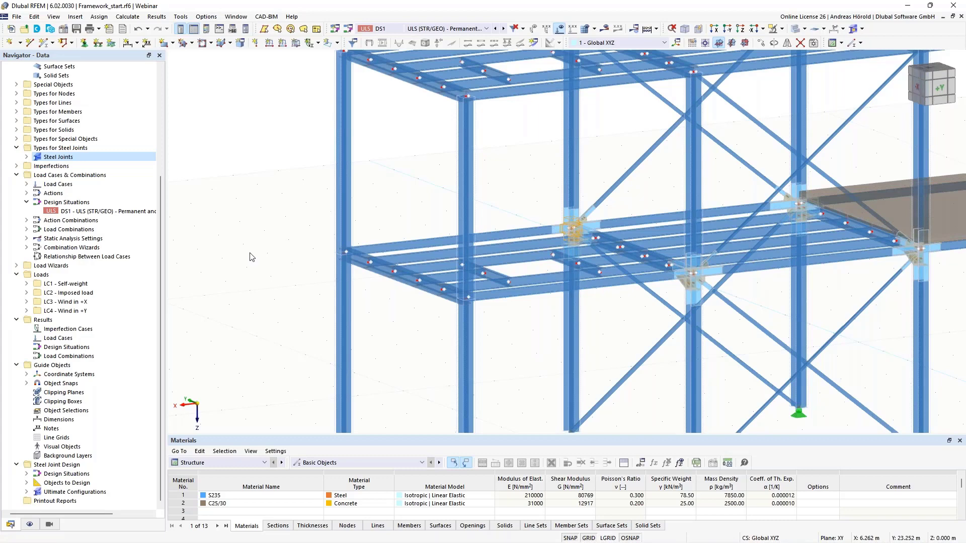
Step: Show the Steel Joint Design input data with its design situations in the table
left_click(232, 463)
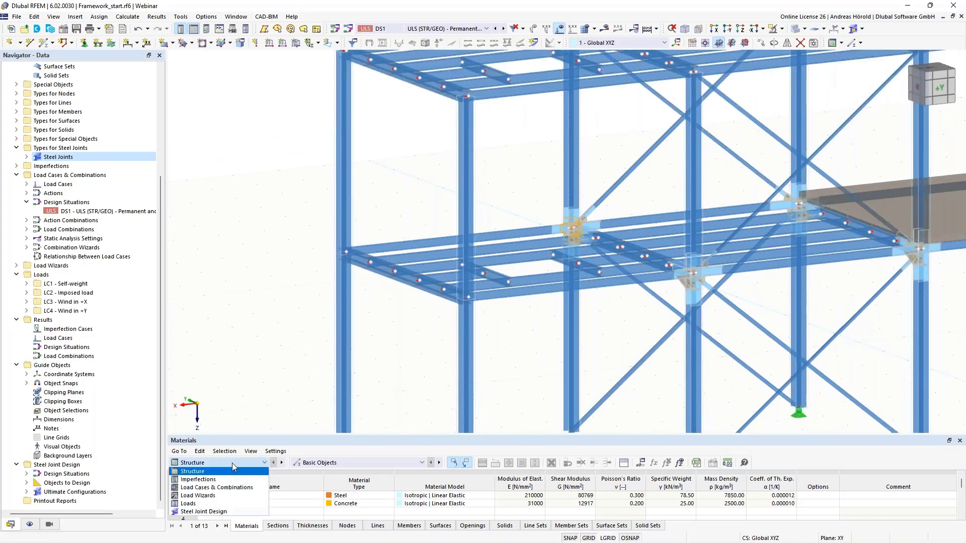
left_click(226, 512)
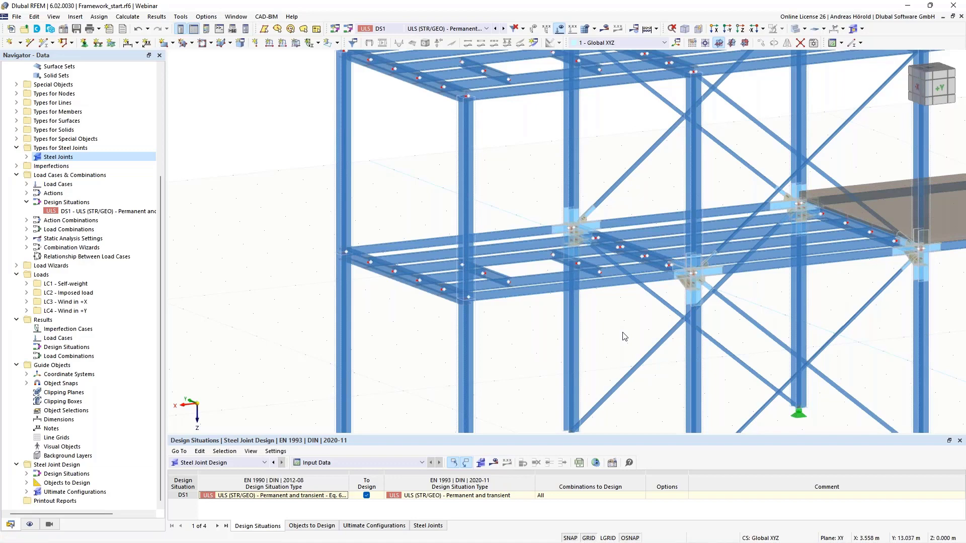
middle_click_drag(620, 330, 516, 331)
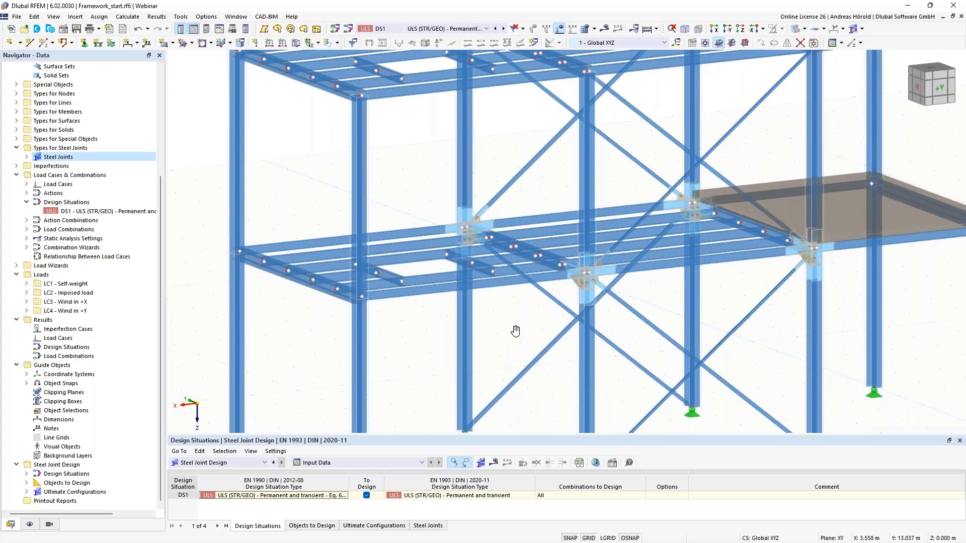
Step: Switch to the model Framework_finished_with results.rf6 and bring its four designed joints into view
scroll(82, 80, "up", 5)
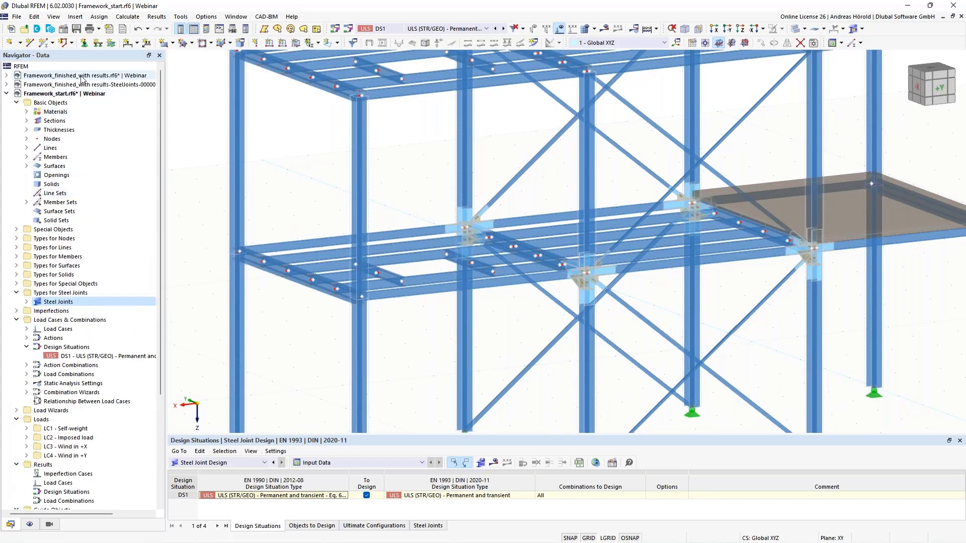
left_click(81, 77)
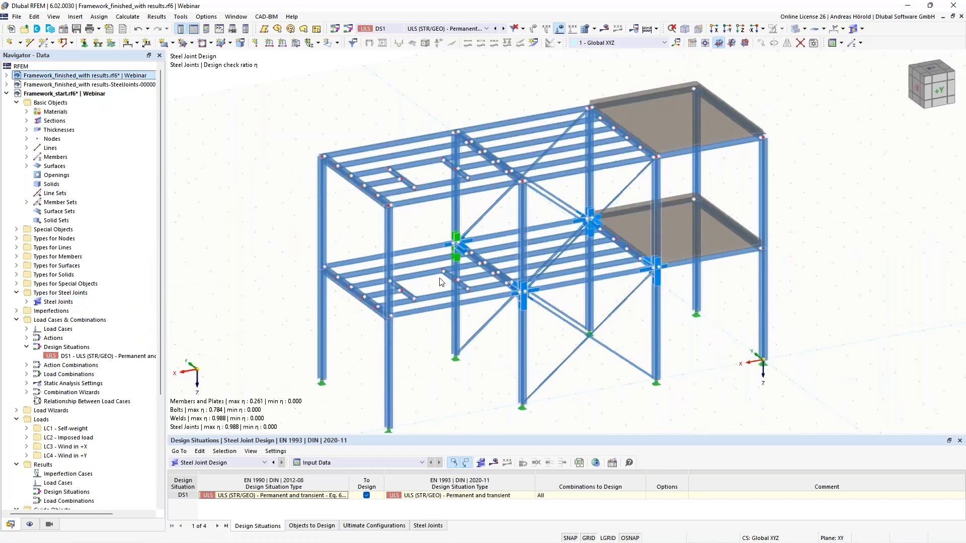
scroll(454, 350, "up", 5)
scroll(459, 356, "up", 1)
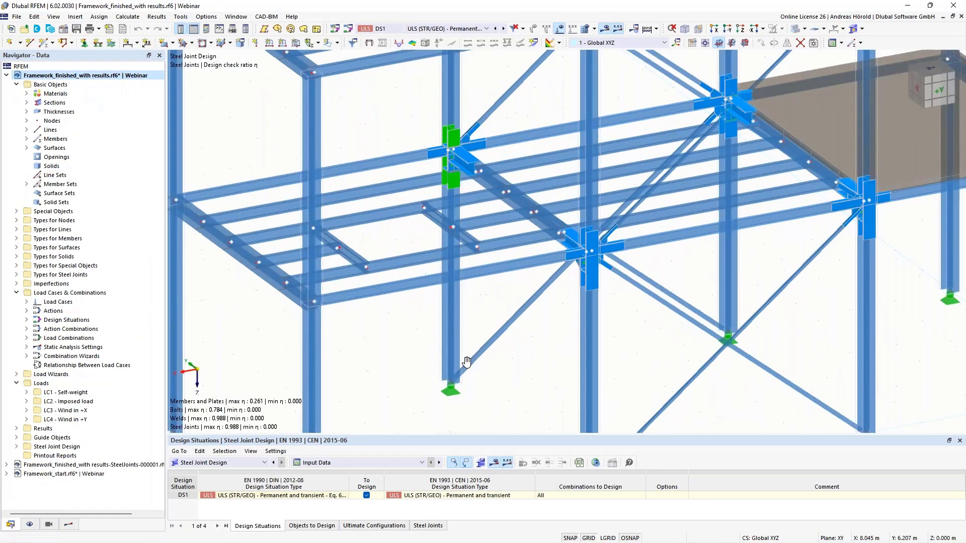
scroll(465, 361, "down", 1)
middle_click_drag(464, 362, 433, 319, "ctrl")
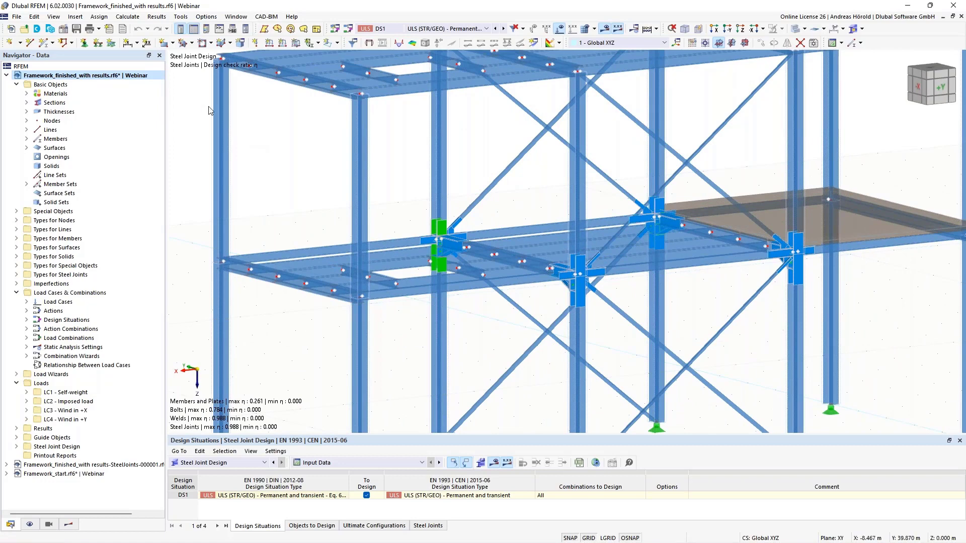
Step: Show the control panel with the design check color scale beside the model and examine the design ratios of the steel joints
left_click(206, 29)
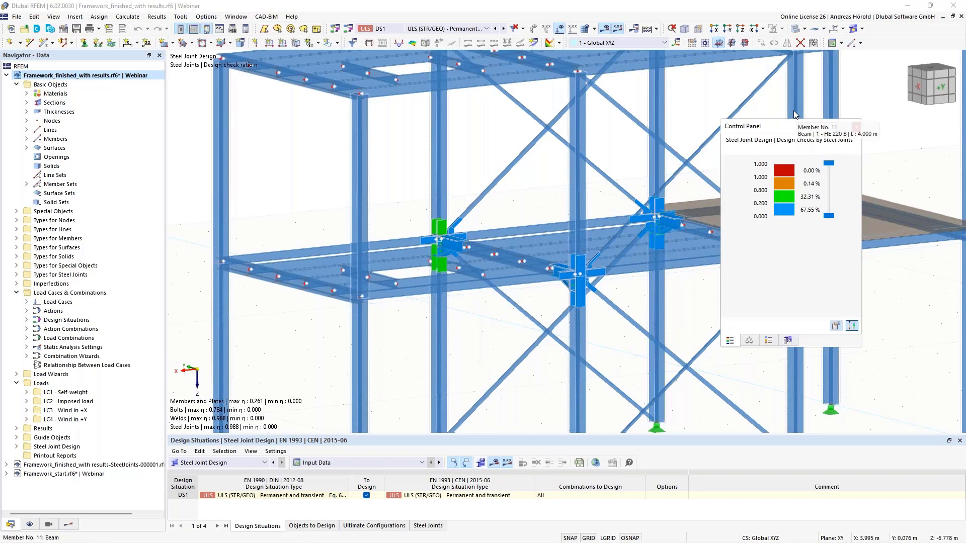
left_click_drag(775, 127, 865, 138)
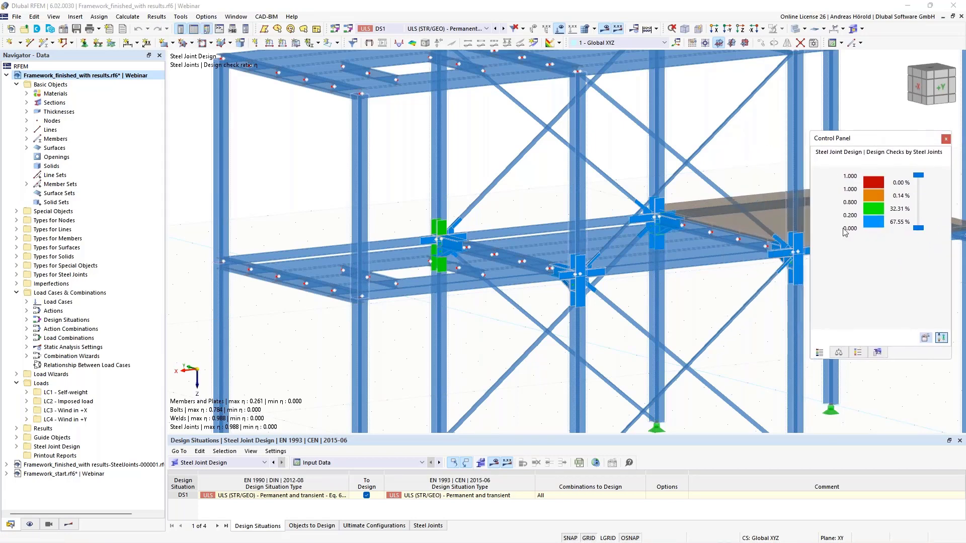
scroll(437, 259, "up", 1)
scroll(437, 259, "up", 2)
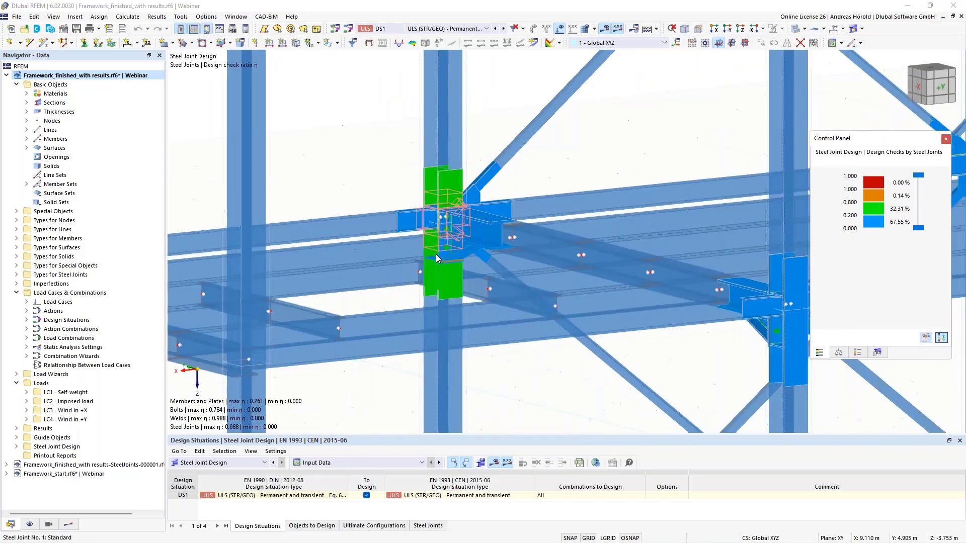
scroll(454, 292, "down", 5)
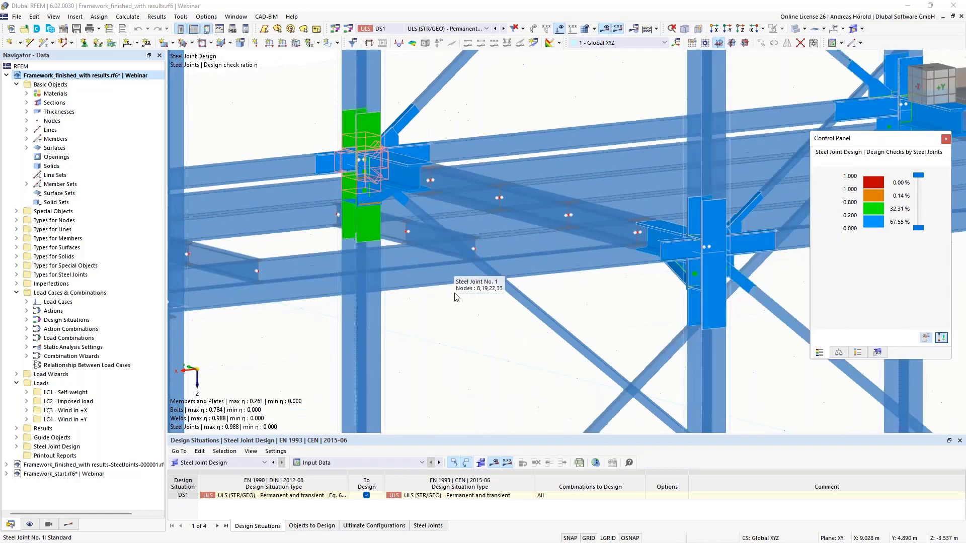
middle_click_drag(460, 292, 478, 248)
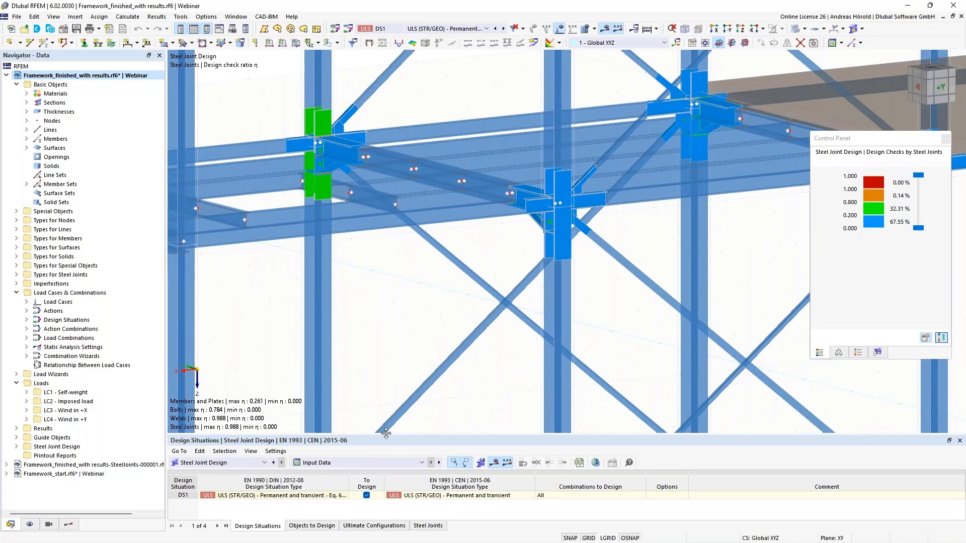
Step: Enlarge the results table and show the Stress-Strain Analysis results of the Steel Joint Design in it
left_click_drag(385, 438, 317, 368)
left_click(311, 394)
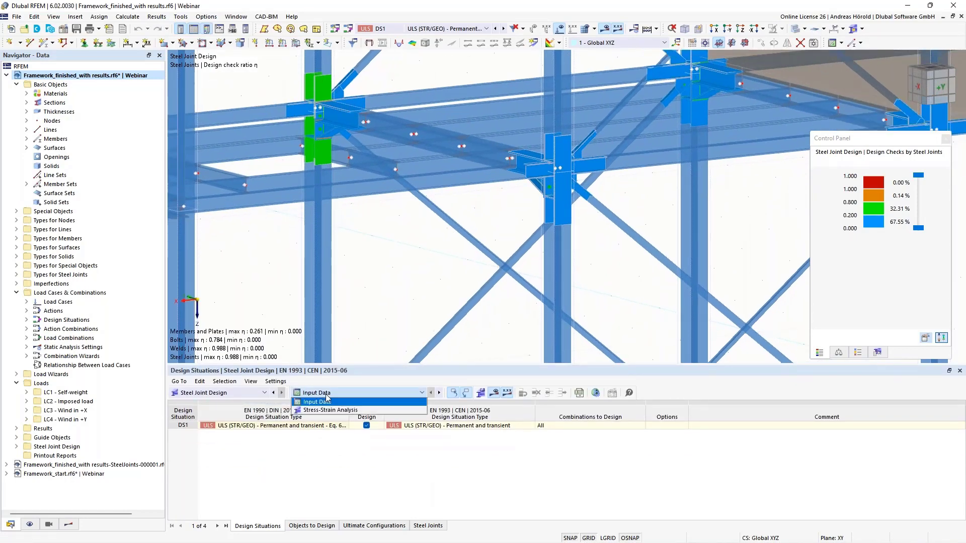
left_click(328, 411)
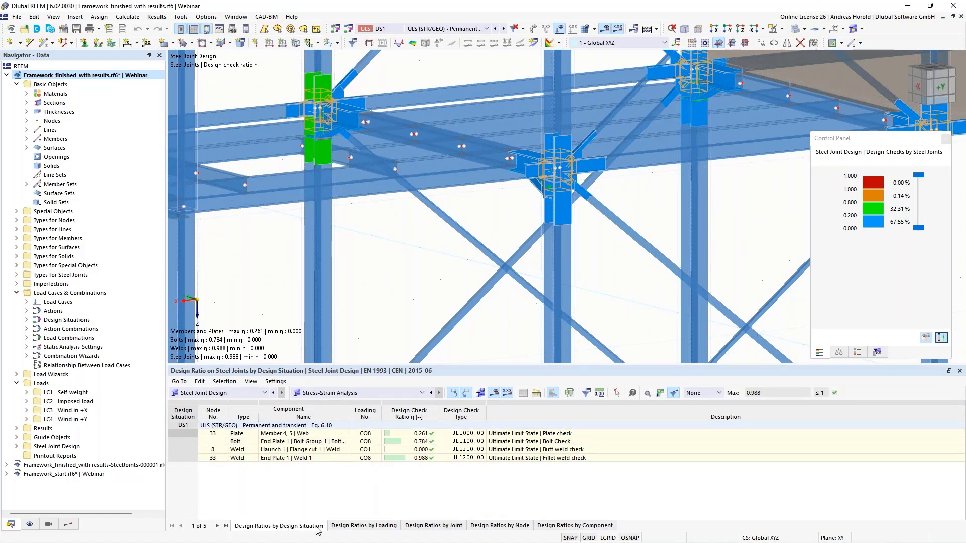
Step: Review the design ratios by loading, joint, node and component, and return to the ratios by design situation
left_click(384, 527)
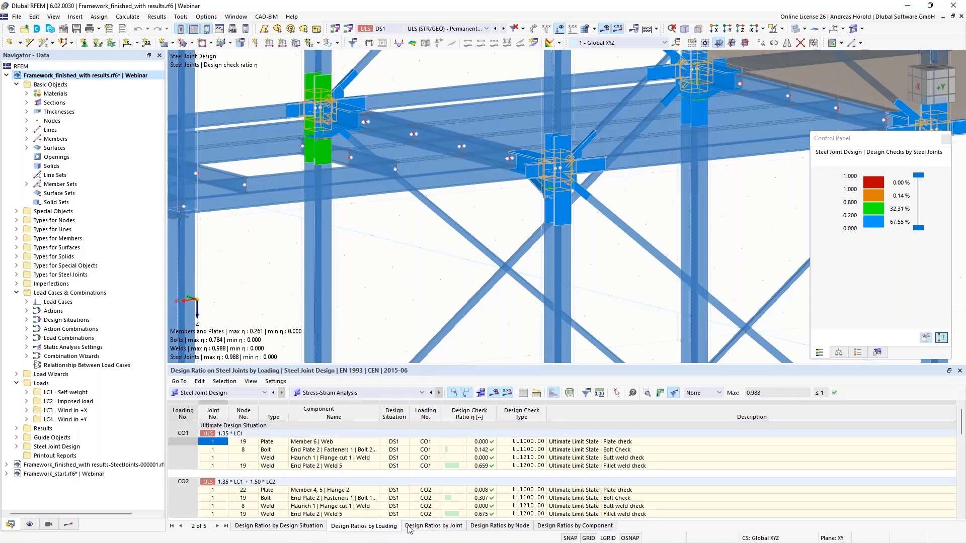
left_click(439, 527)
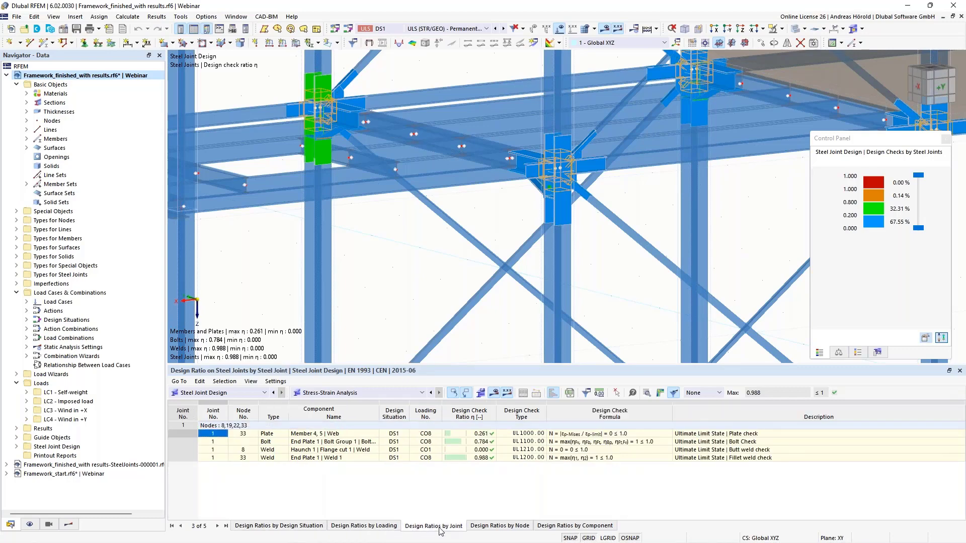
left_click(496, 527)
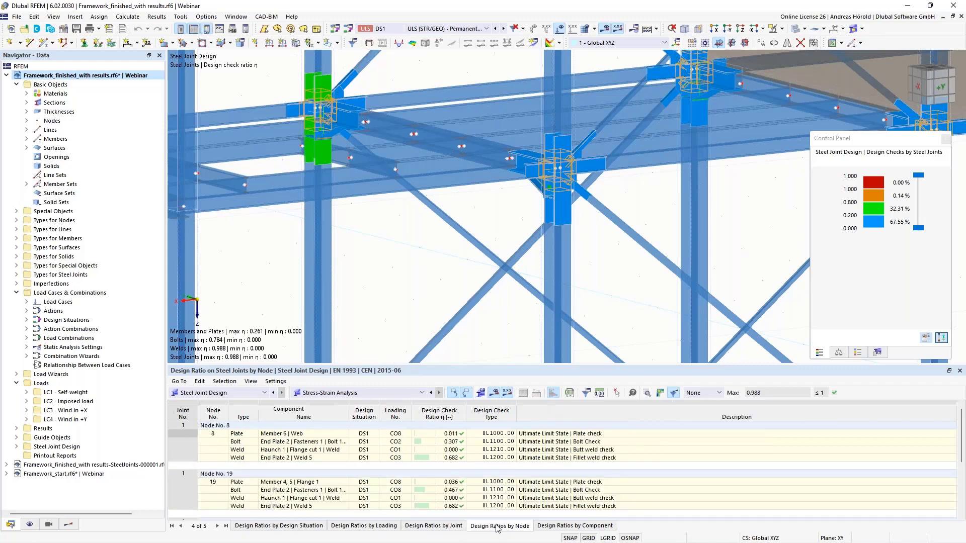
left_click(571, 527)
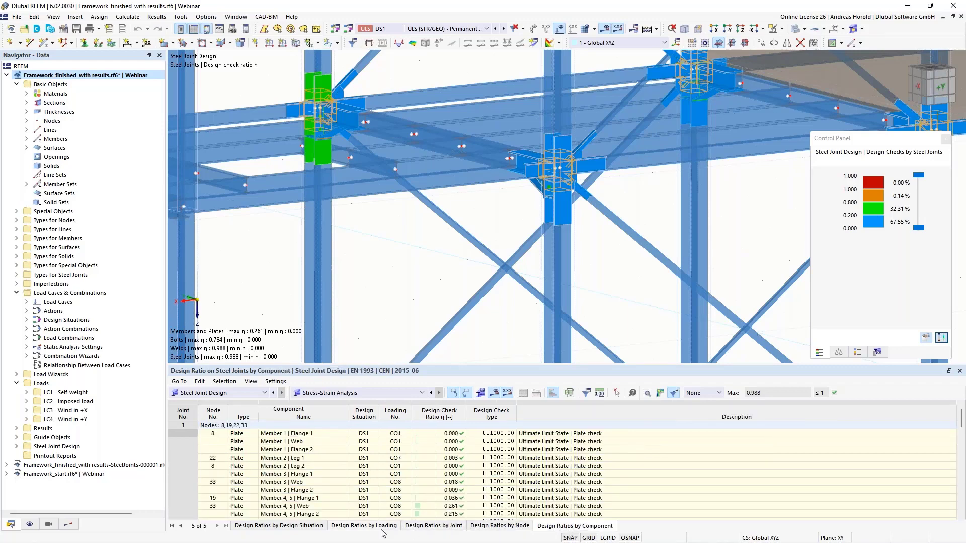
left_click(268, 527)
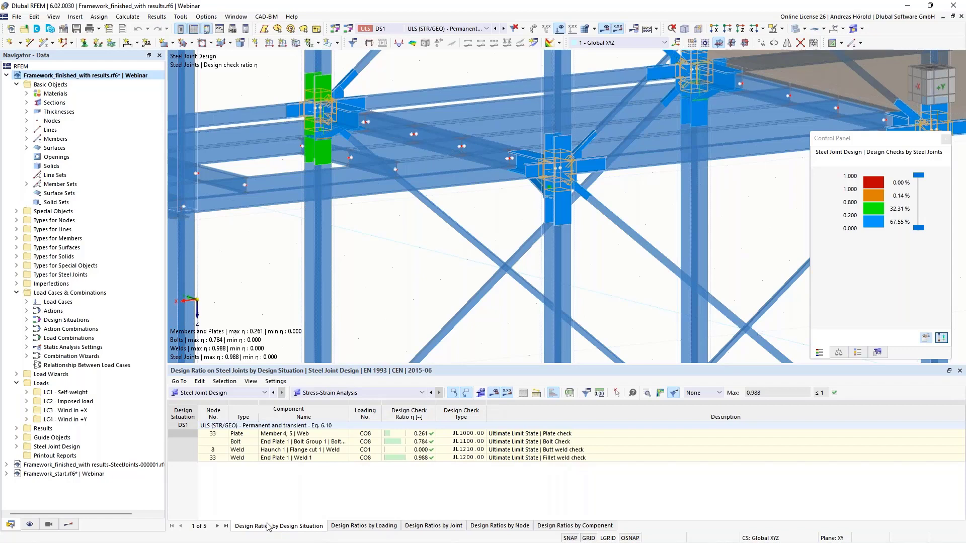
Step: Show the design check details of the governing bolt at node 33, read through its resistance formulas and widen the details window
left_click(416, 442)
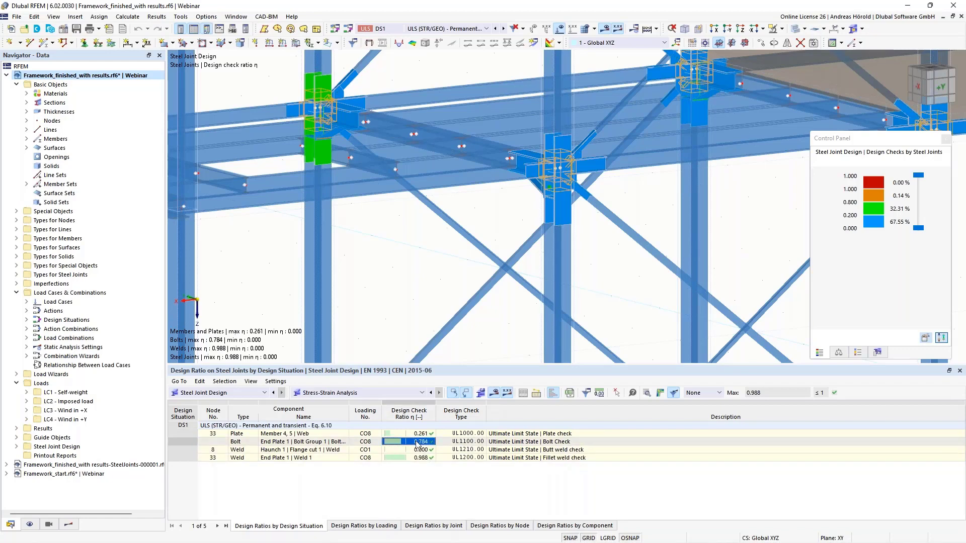
left_click(647, 394)
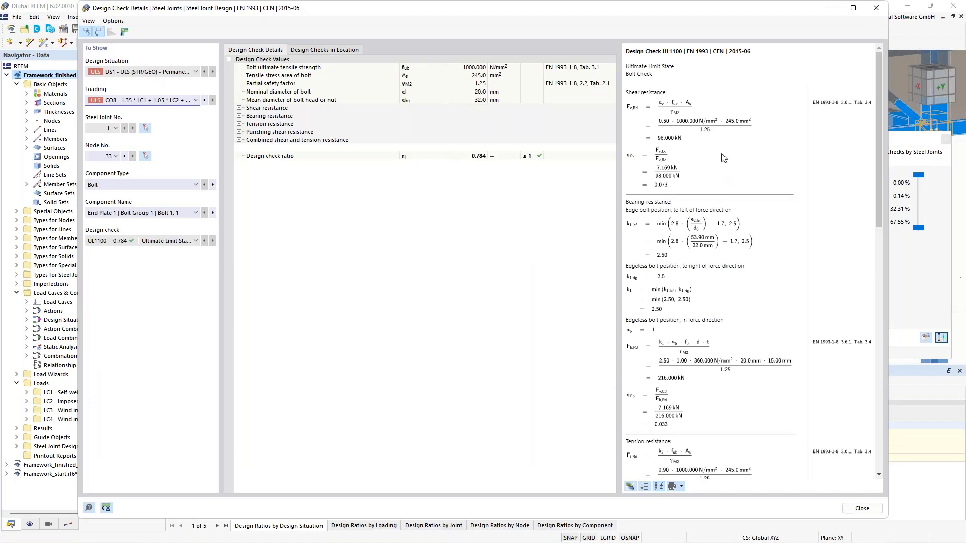
scroll(723, 158, "down", 5)
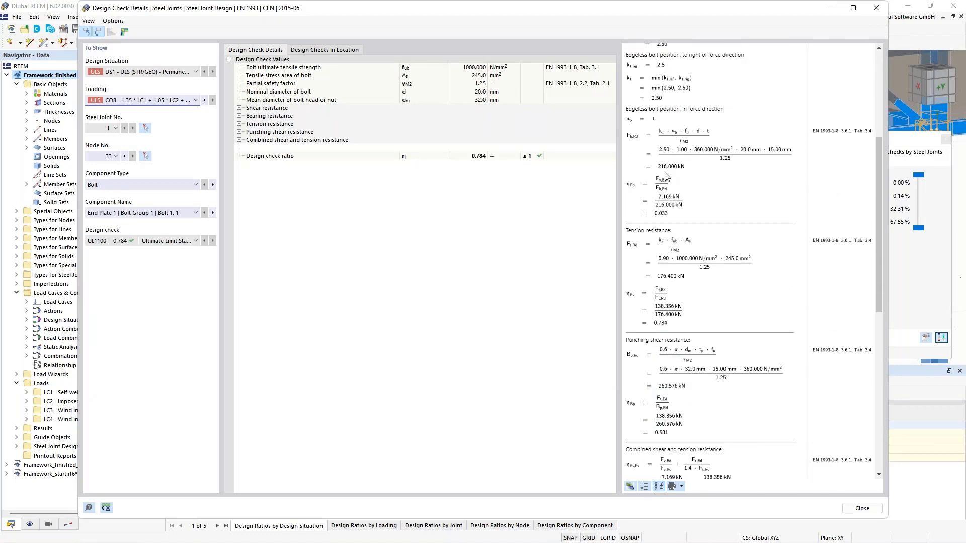
scroll(723, 167, "down", 4)
scroll(822, 219, "down", 5)
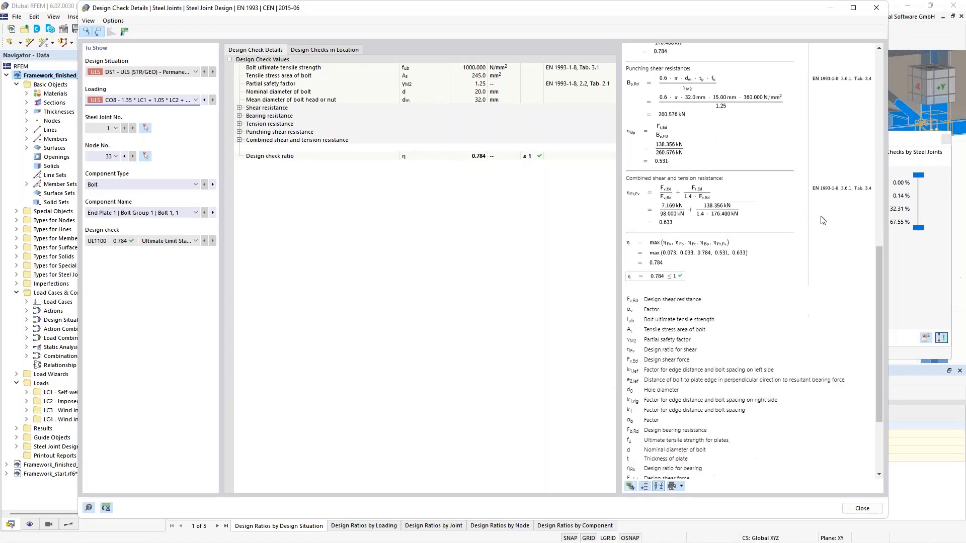
scroll(767, 280, "up", 15)
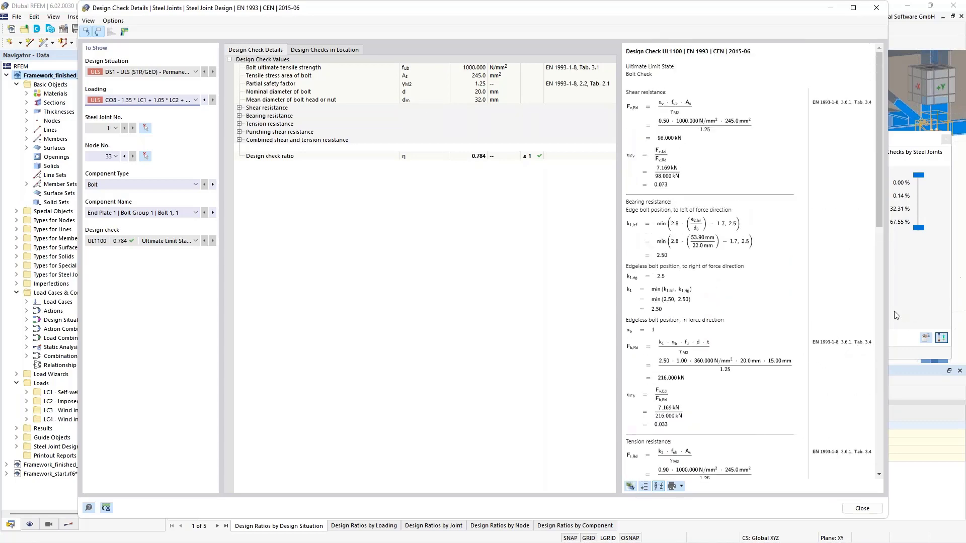
left_click_drag(890, 310, 947, 310)
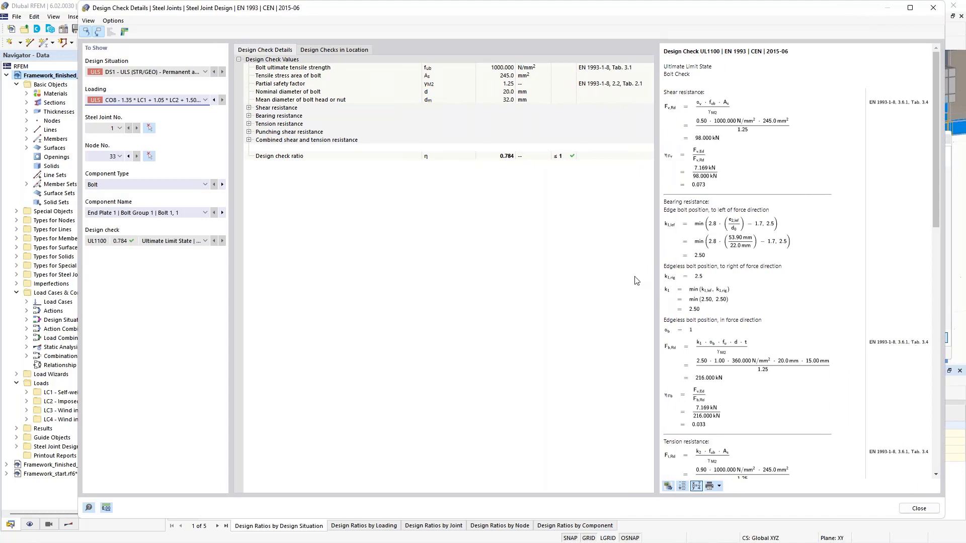
Step: Show the design check details for the Plate and Weld component types at node 33, and close the details
left_click(112, 185)
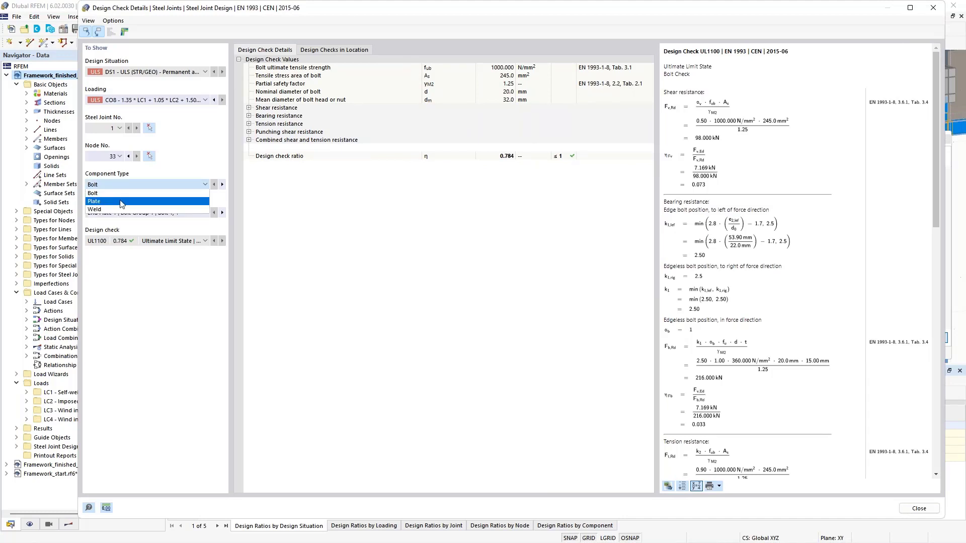
left_click(121, 201)
left_click(115, 186)
left_click(121, 209)
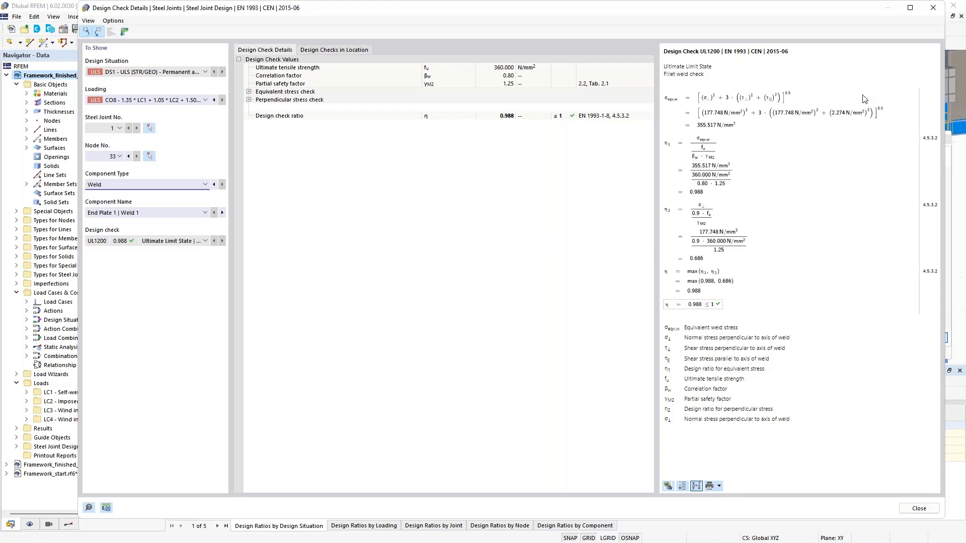
left_click(933, 7)
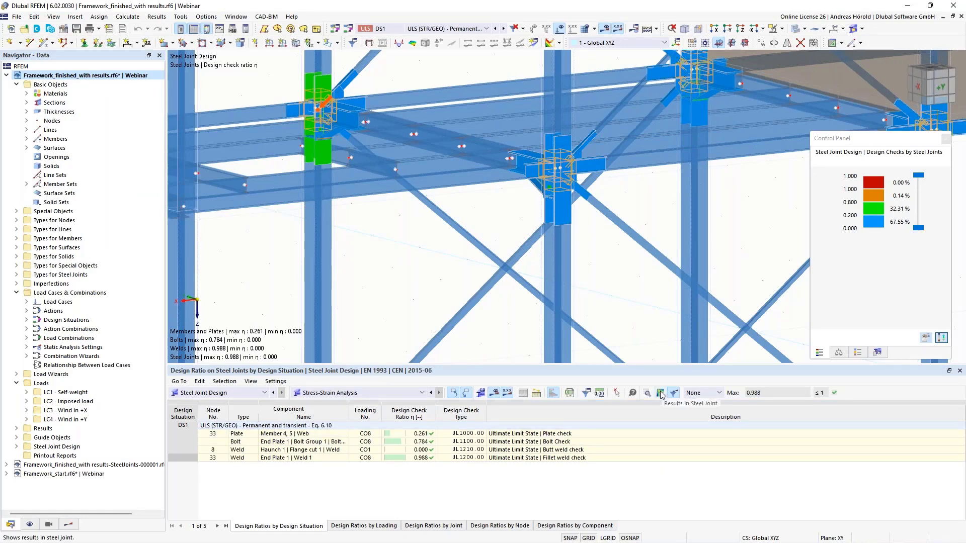
Step: Display the results in the steel joint for the governing weld at node 33 and view the joint from the haunch side
left_click(661, 394)
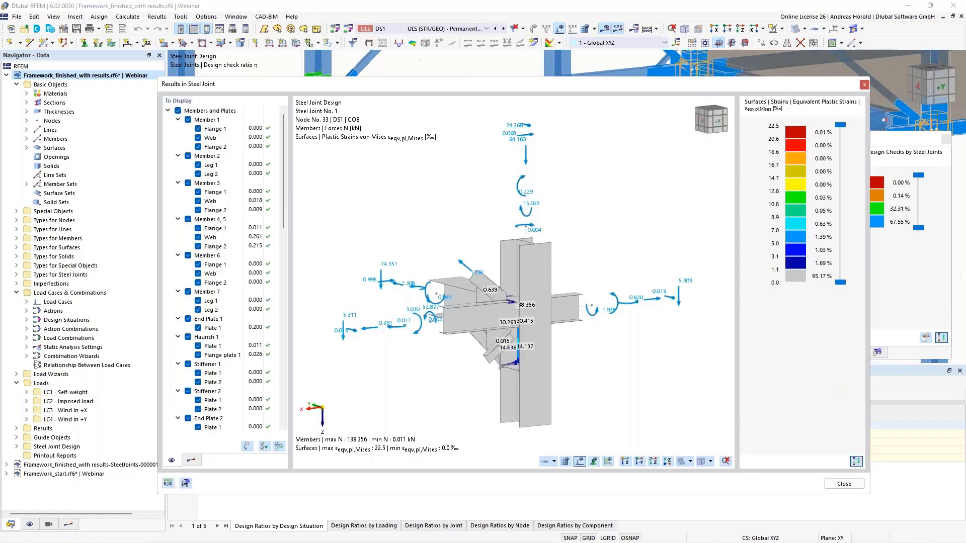
scroll(539, 325, "up", 5)
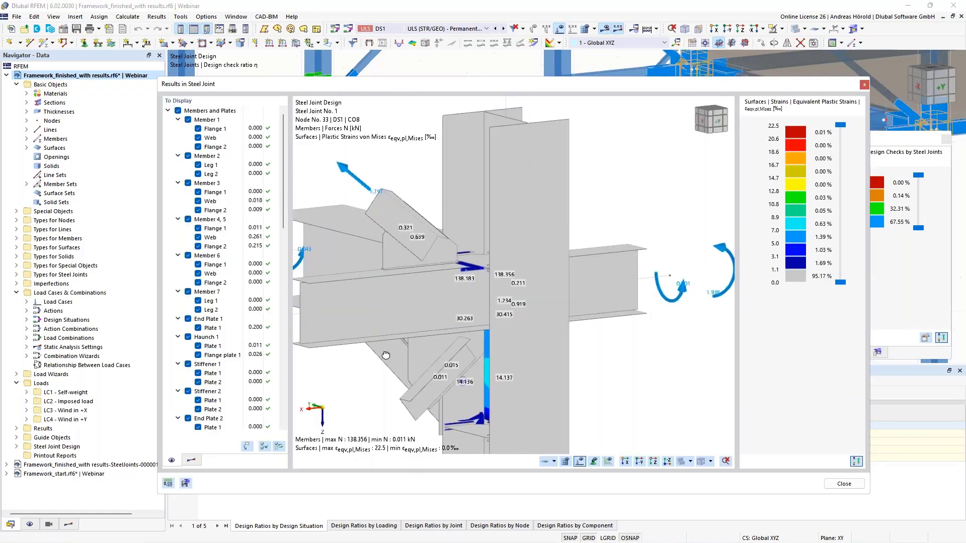
middle_click_drag(386, 356, 642, 352, "ctrl")
middle_click_drag(424, 362, 546, 363, "ctrl")
middle_click_drag(460, 362, 506, 355)
scroll(506, 298, "down", 4)
scroll(511, 260, "up", 2)
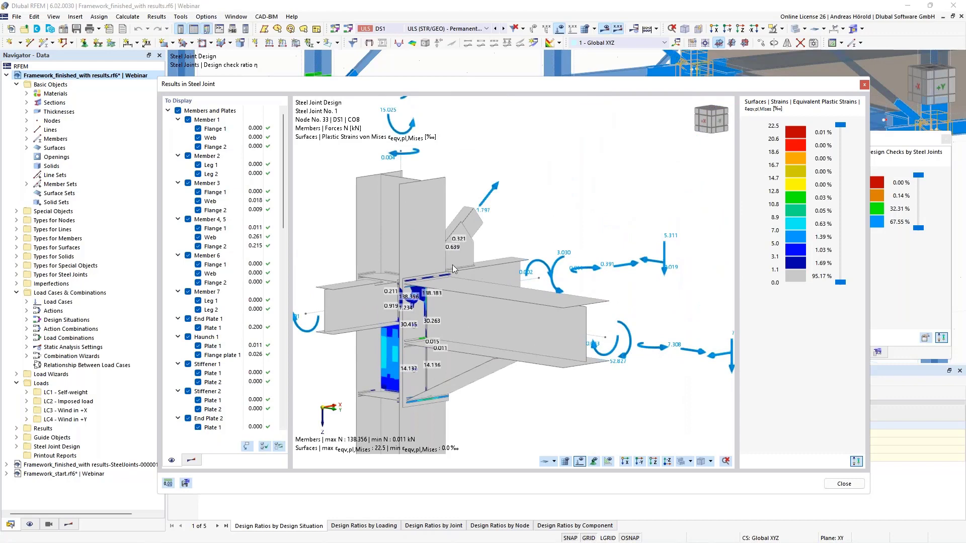
Step: Examine the equivalent plastic strains in the column web and around the end plate against the color scale
scroll(488, 351, "up", 1)
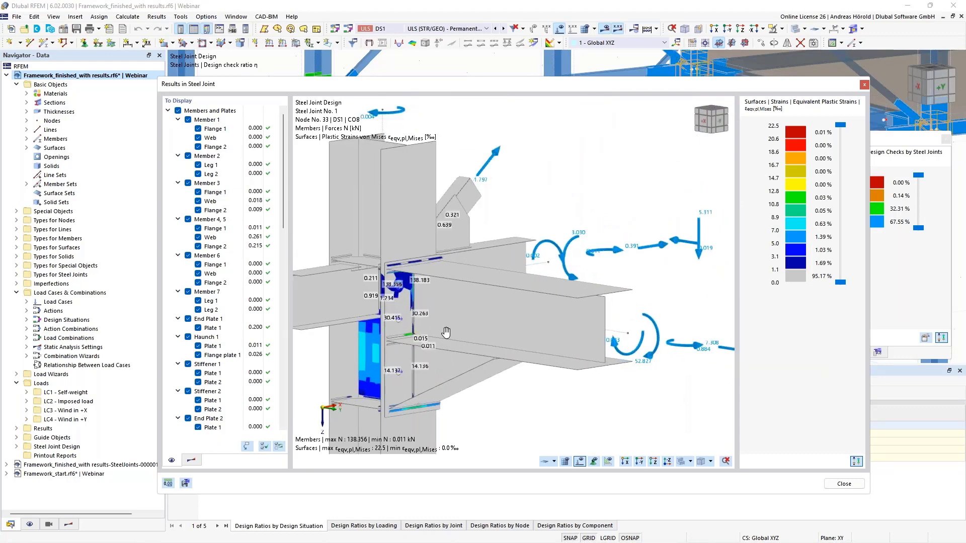
middle_click_drag(431, 328, 528, 273)
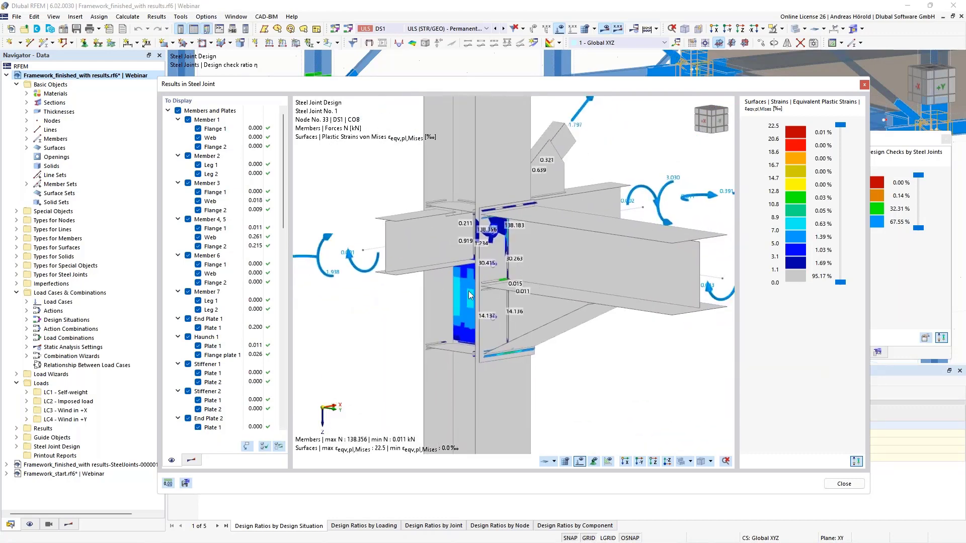
middle_click_drag(488, 340, 523, 325, "ctrl")
scroll(523, 326, "down", 1)
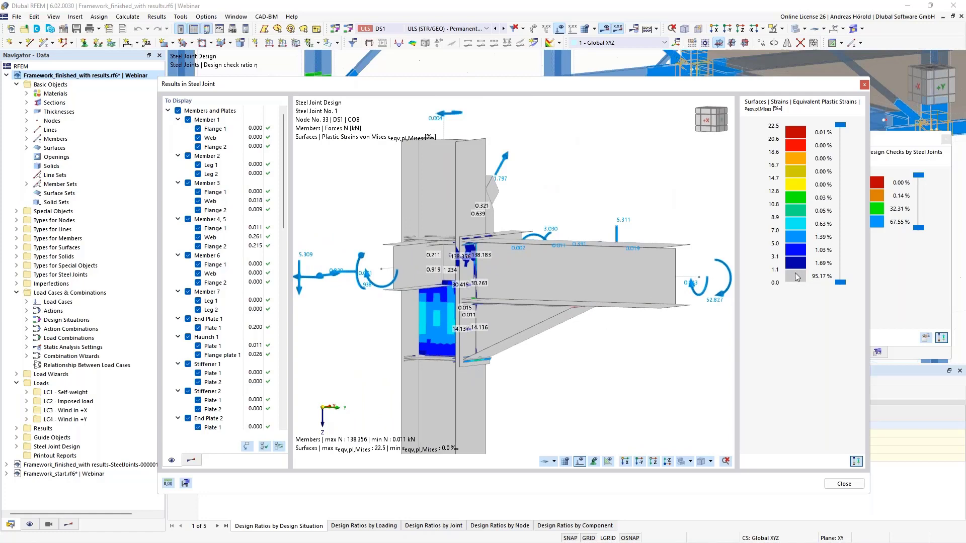
mouse_move(841, 283)
left_mouse_down()
mouse_move(839, 251)
mouse_move(840, 284)
left_mouse_up()
scroll(401, 303, "up", 2)
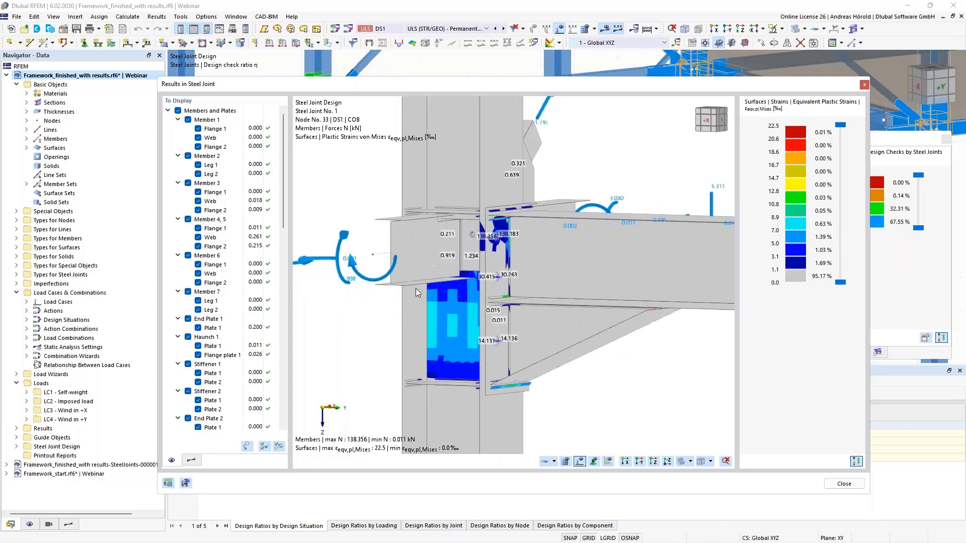
Step: Hide all members and plates to examine the strains in the welds, show them again and close the joint results
left_click(178, 111)
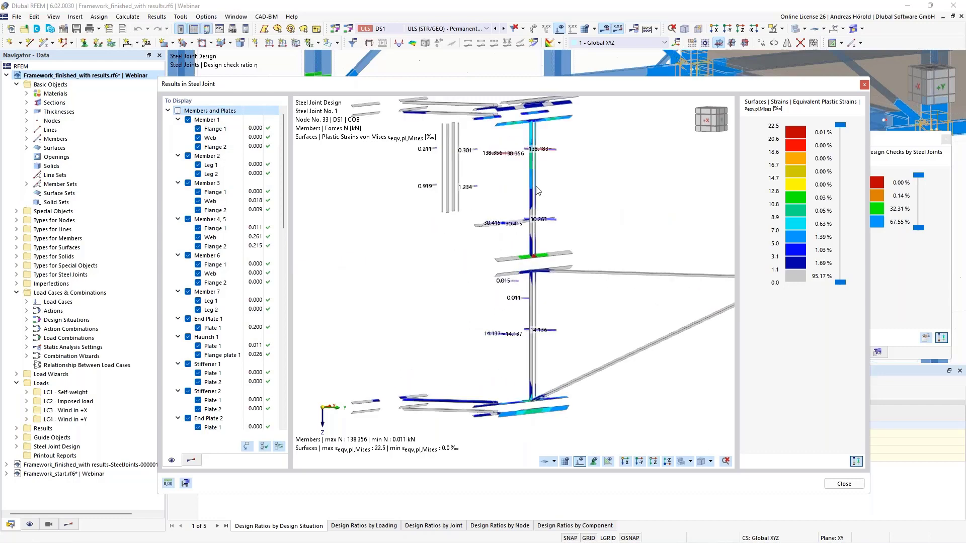
scroll(531, 222, "up", 3)
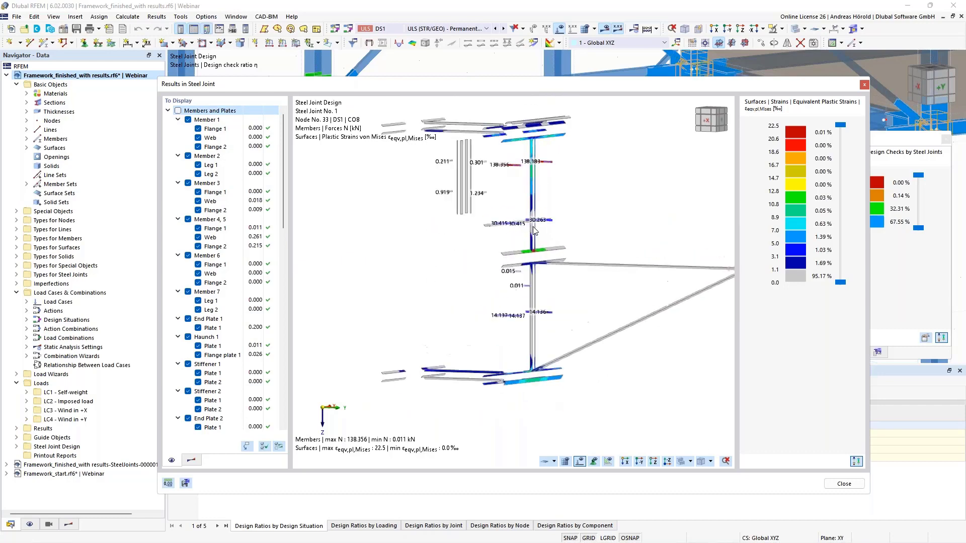
scroll(534, 229, "up", 2)
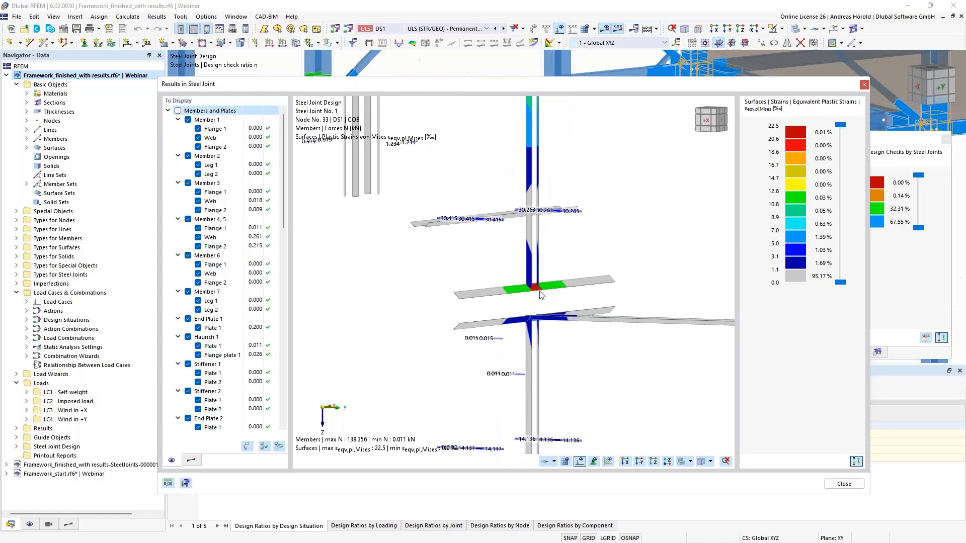
scroll(541, 280, "down", 3)
scroll(540, 279, "down", 2)
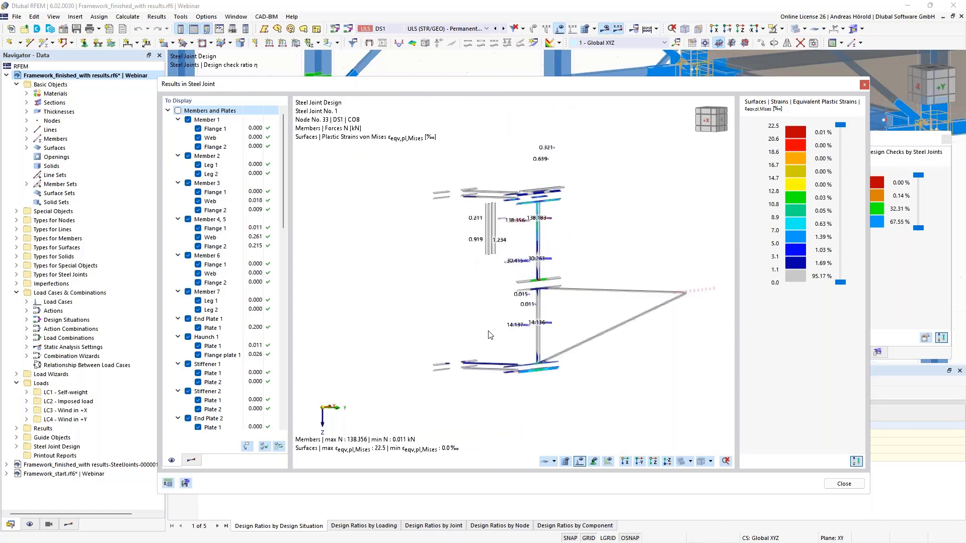
left_click(177, 111)
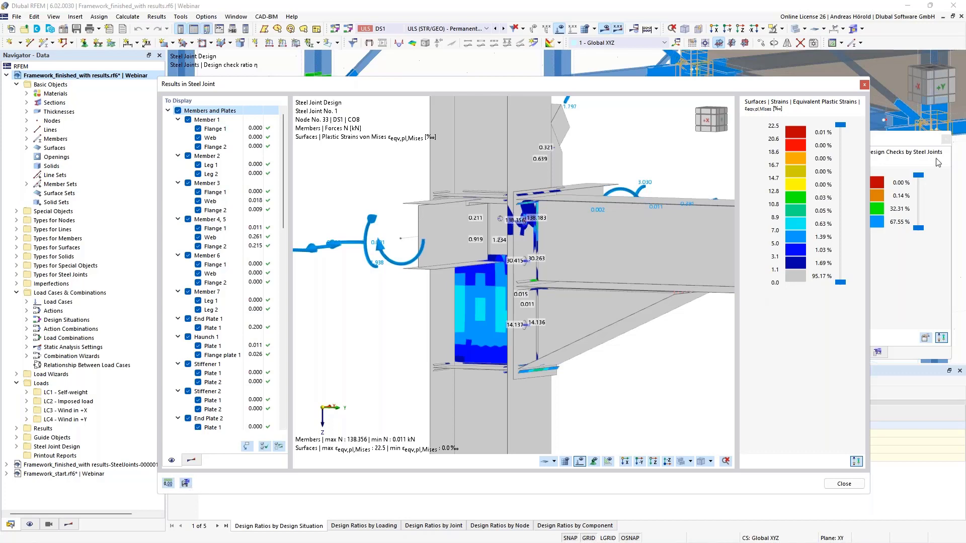
left_click(864, 86)
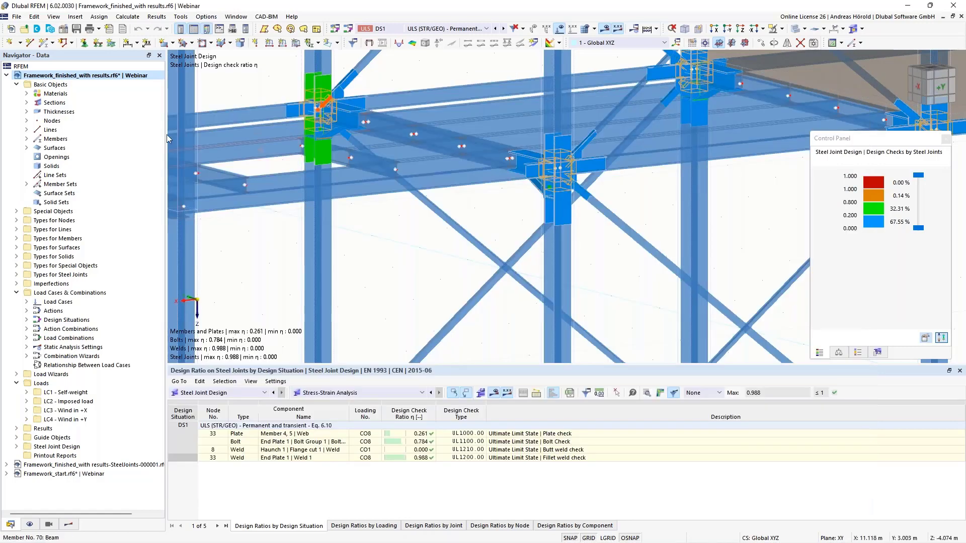
Step: Switch to the submodel Framework_finished_with results-SteelJoints-000001.rf6, reduce the table height and inspect the whole meshed joint with its supports
left_click(6, 75)
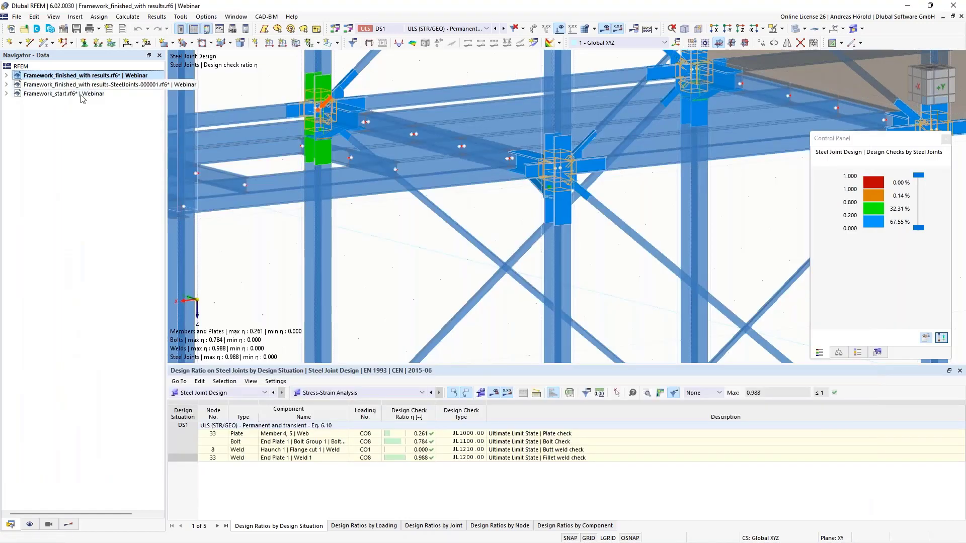
left_click(87, 86)
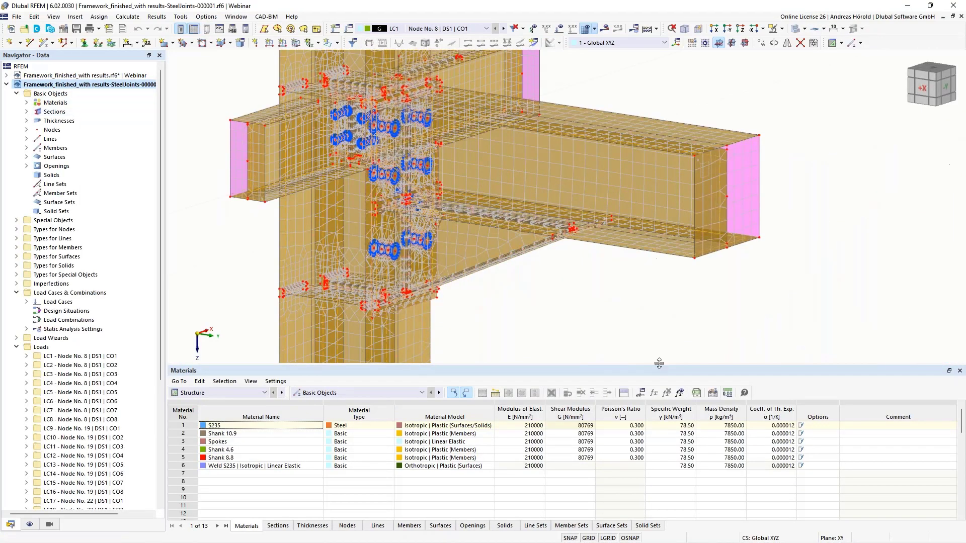
left_click_drag(659, 364, 659, 440)
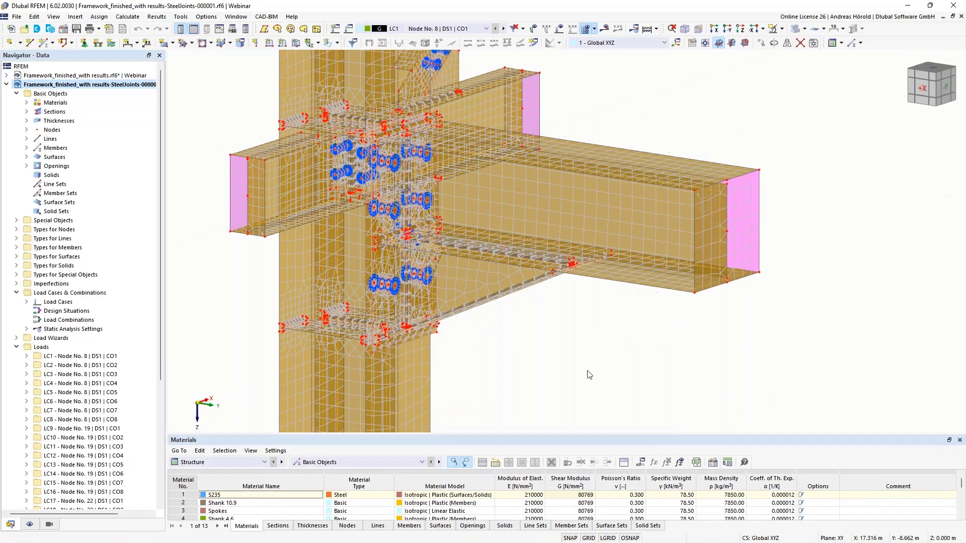
middle_click_drag(623, 370, 732, 318)
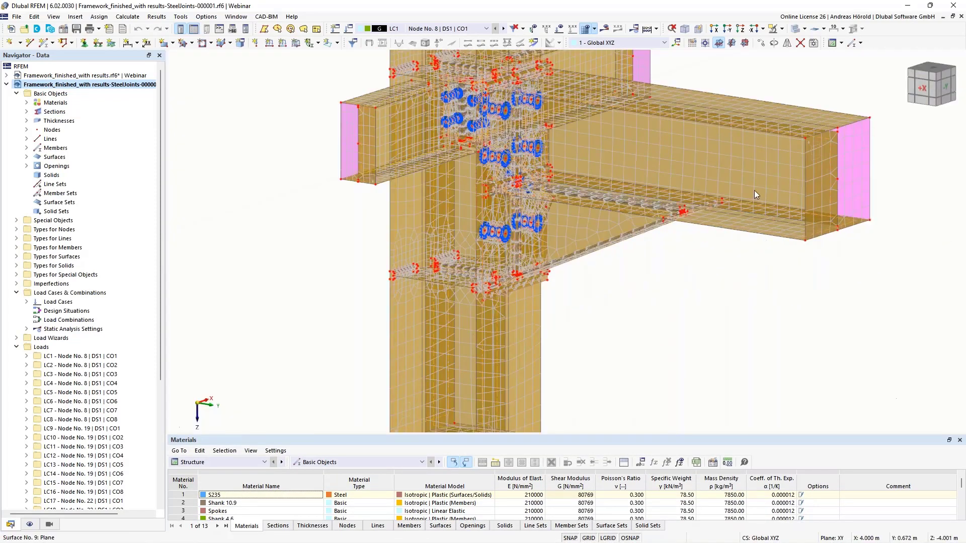
middle_click_drag(805, 320, 735, 370)
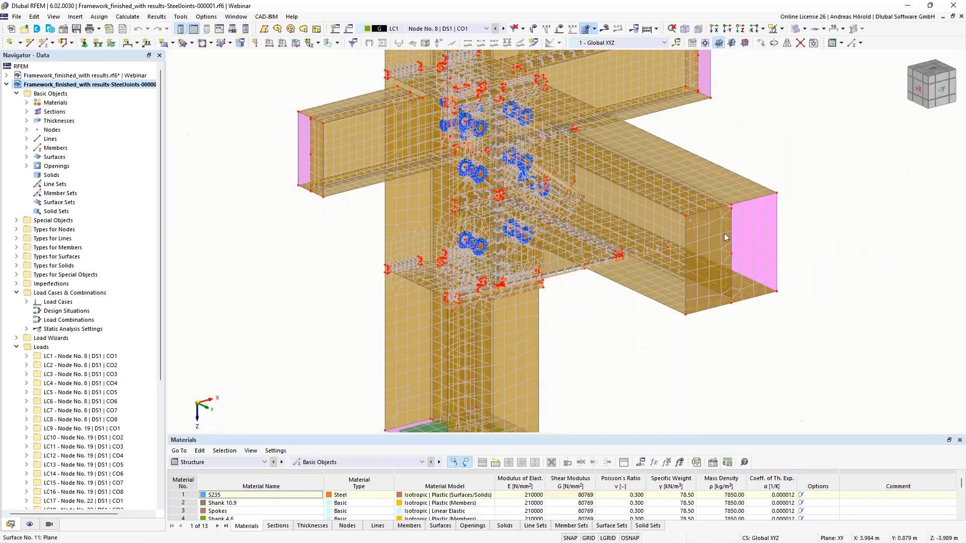
scroll(647, 283, "down", 5)
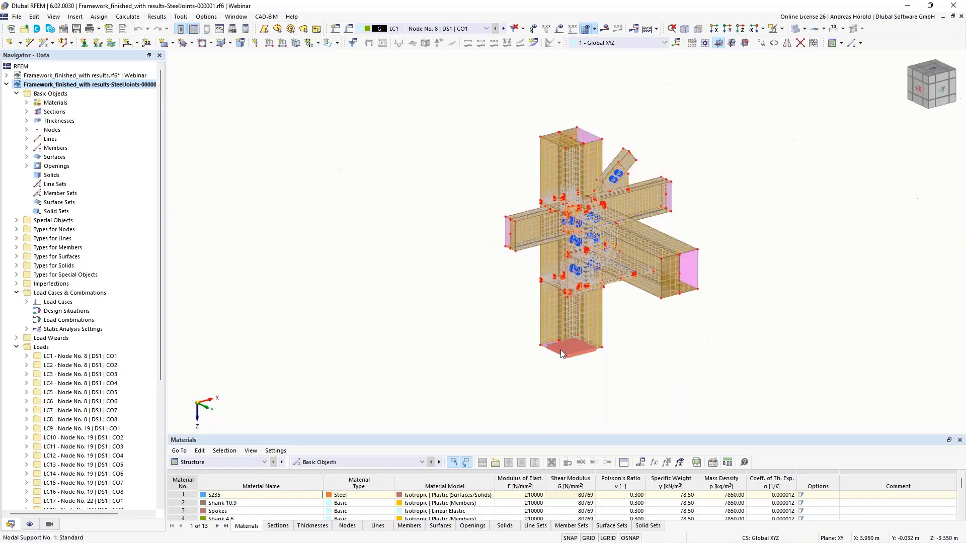
Step: Examine the nodal support at the column foot and the end faces of the connected beams in the submodel
scroll(561, 351, "up", 6)
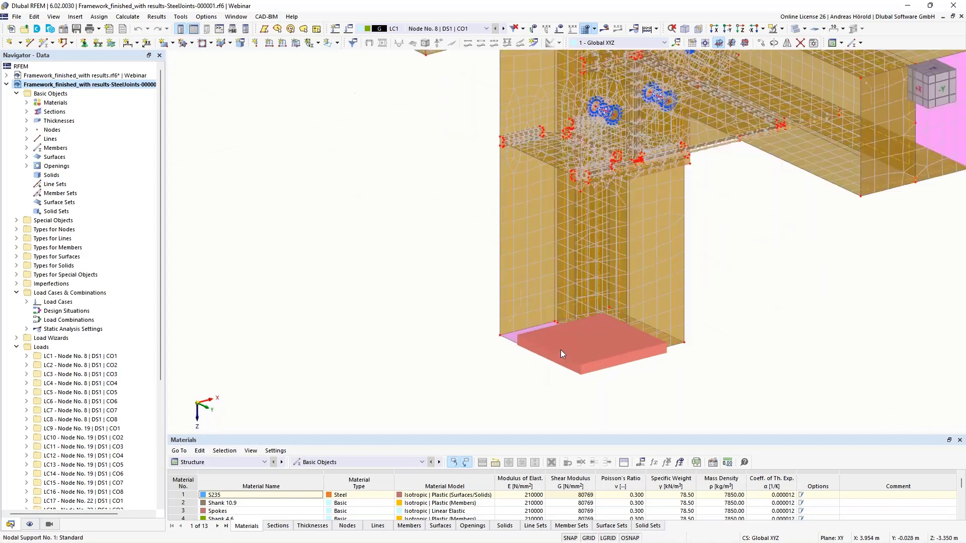
scroll(526, 371, "down", 5)
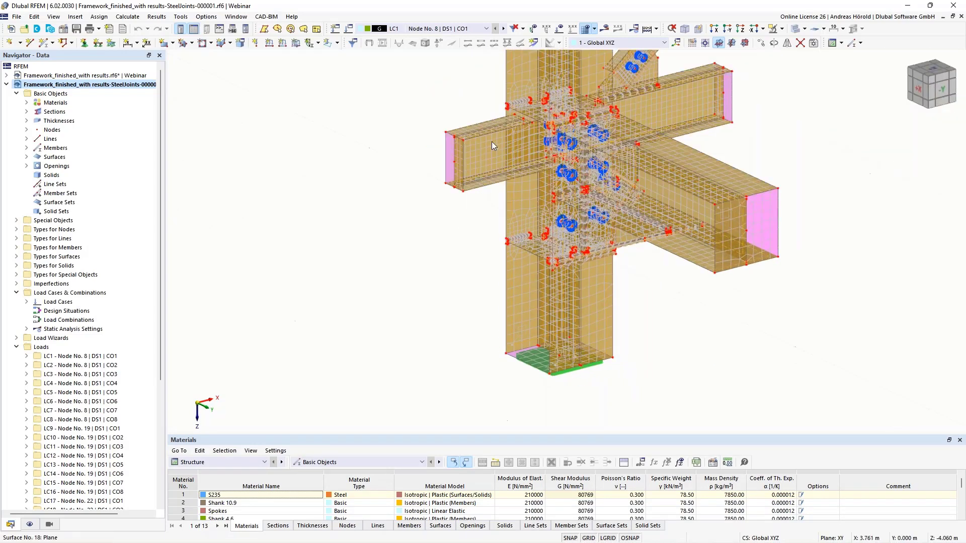
scroll(475, 160, "up", 1)
scroll(476, 160, "up", 2)
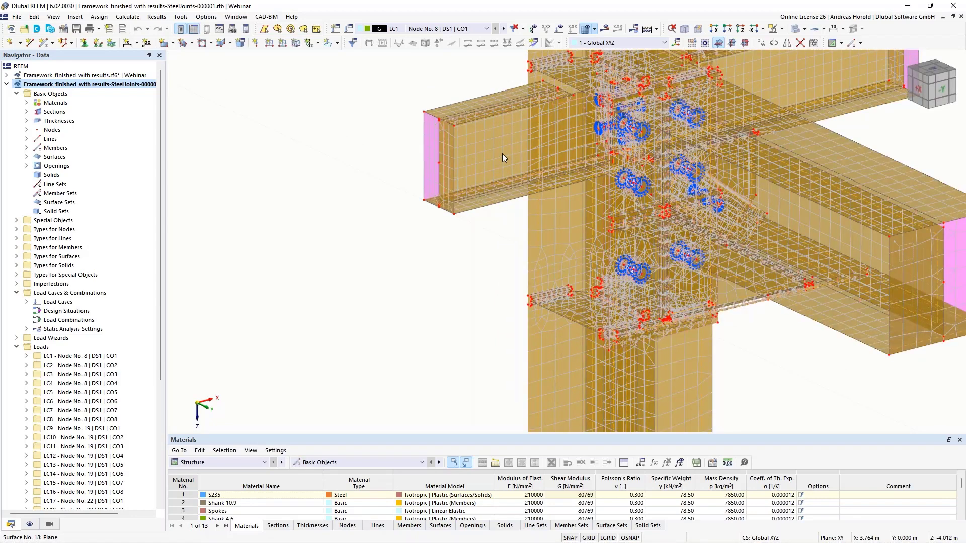
Step: Examine how the stiffener welds on the column flange are modelled with weld surfaces and line-to-line rigid links
middle_click_drag(485, 162, 498, 206)
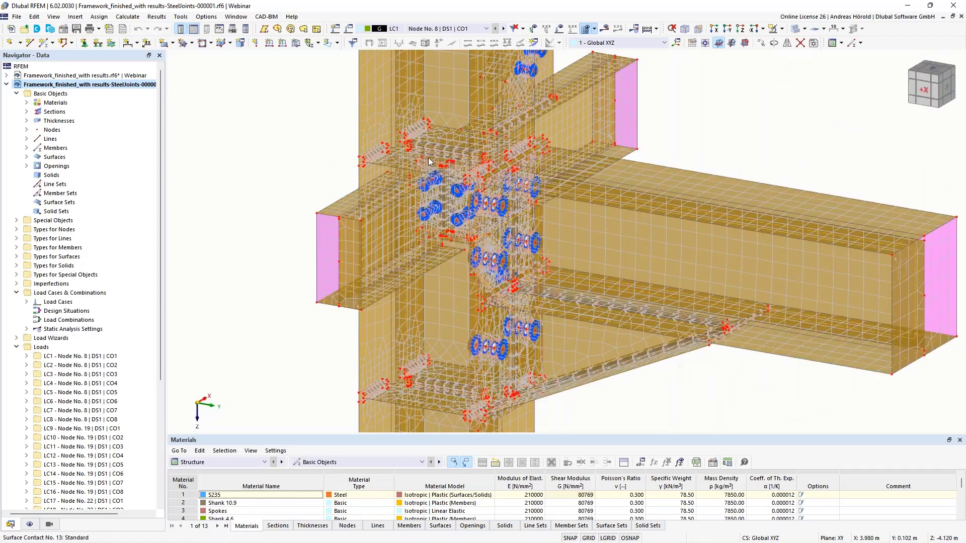
scroll(372, 158, "up", 3)
scroll(357, 158, "up", 5)
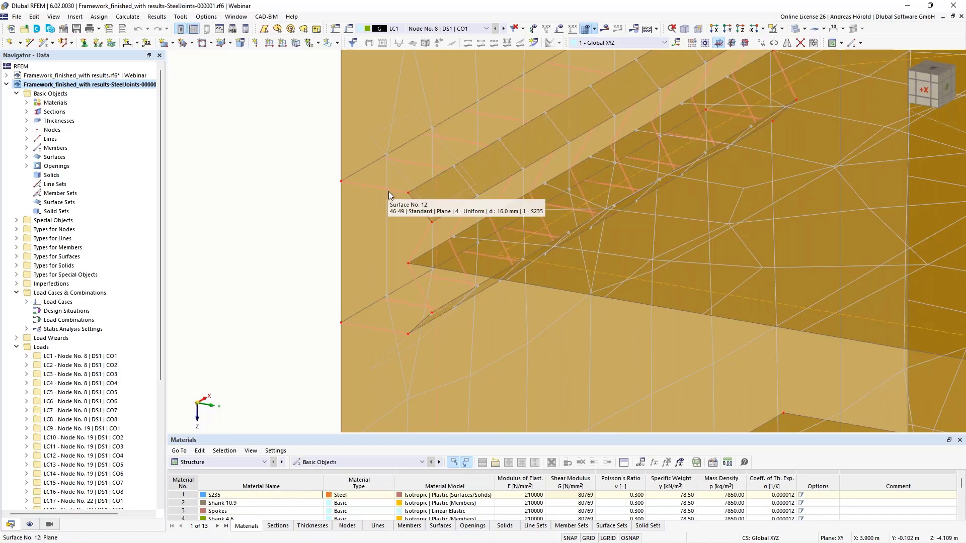
scroll(388, 192, "down", 5)
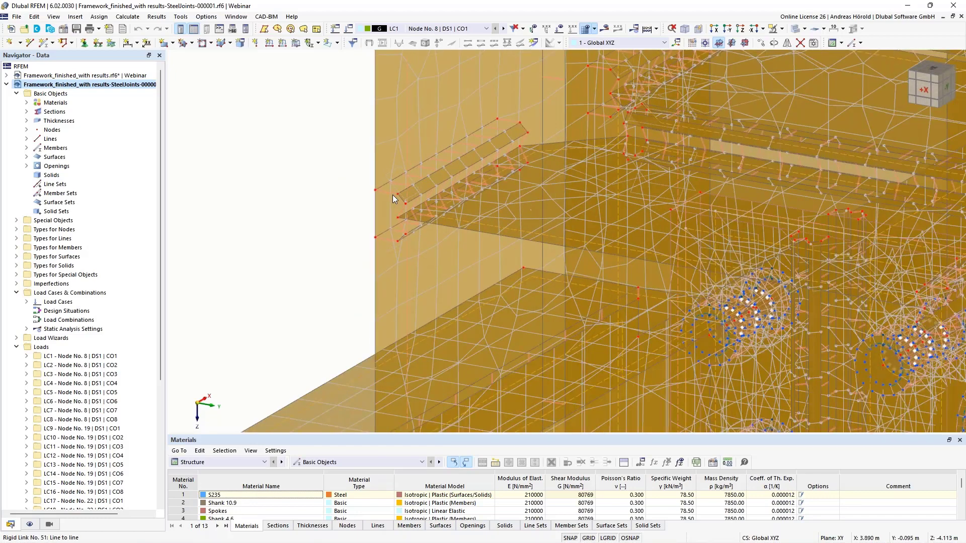
scroll(392, 195, "down", 5)
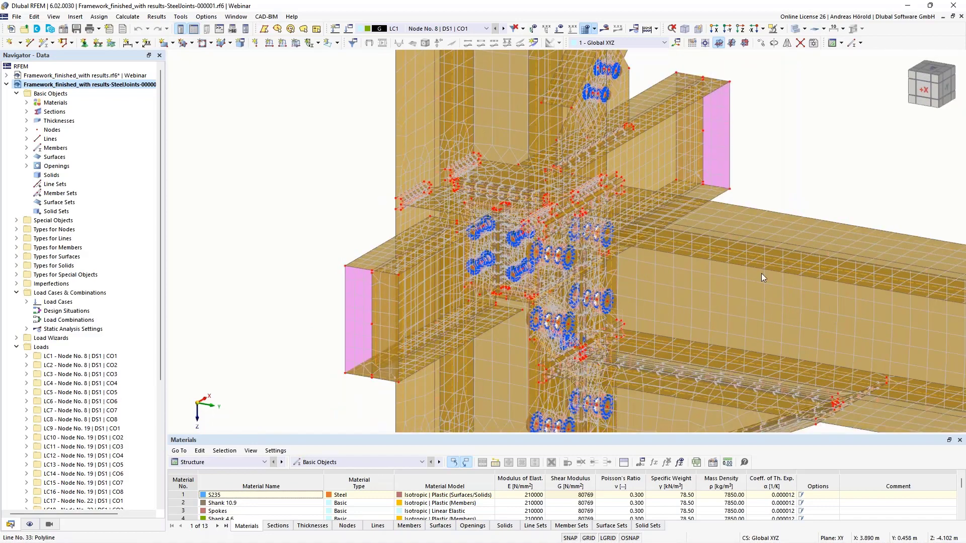
Step: Display the equivalent von Mises stresses on the submodel surfaces and inspect their distribution over the whole joint
middle_click_drag(774, 288, 718, 291)
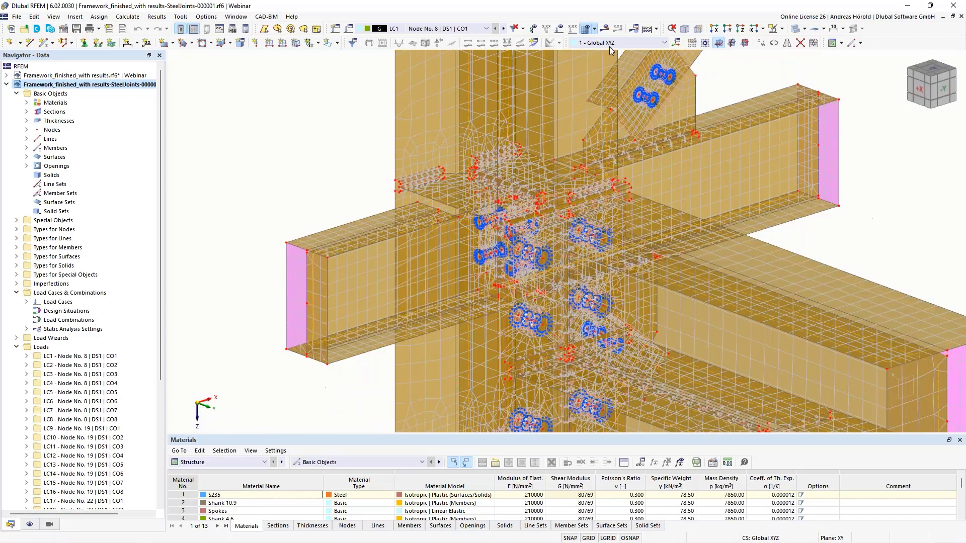
left_click(605, 28)
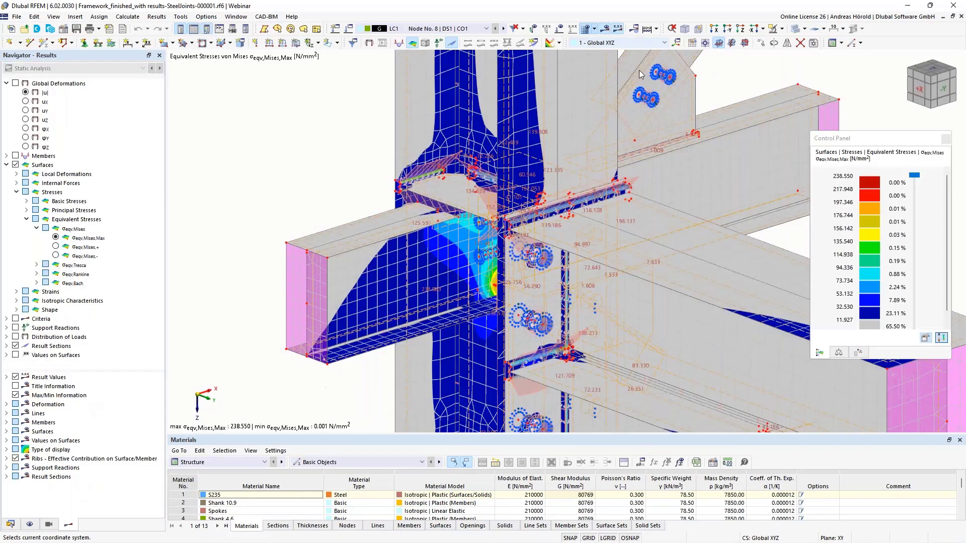
scroll(641, 206, "down", 3)
middle_click_drag(639, 206, 495, 234)
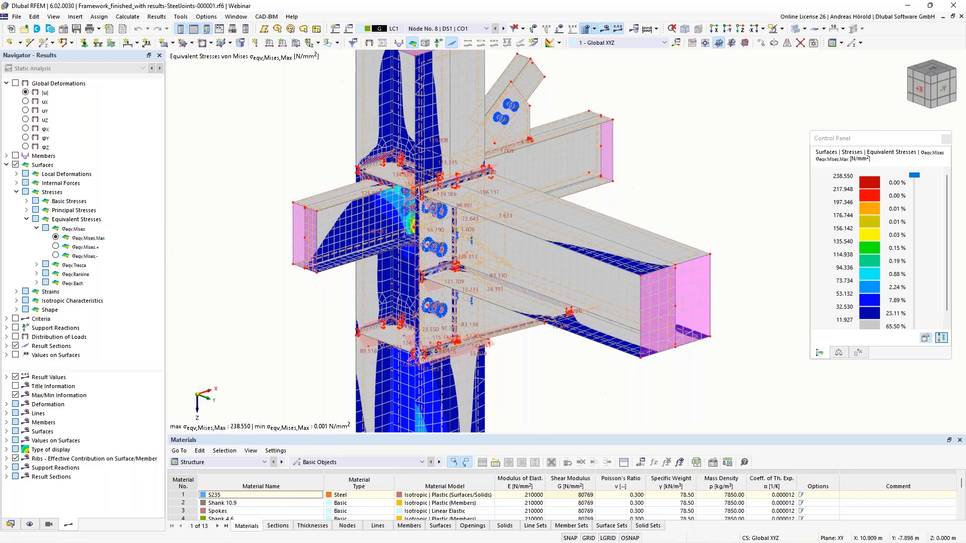
middle_click_drag(322, 283, 272, 350, "ctrl")
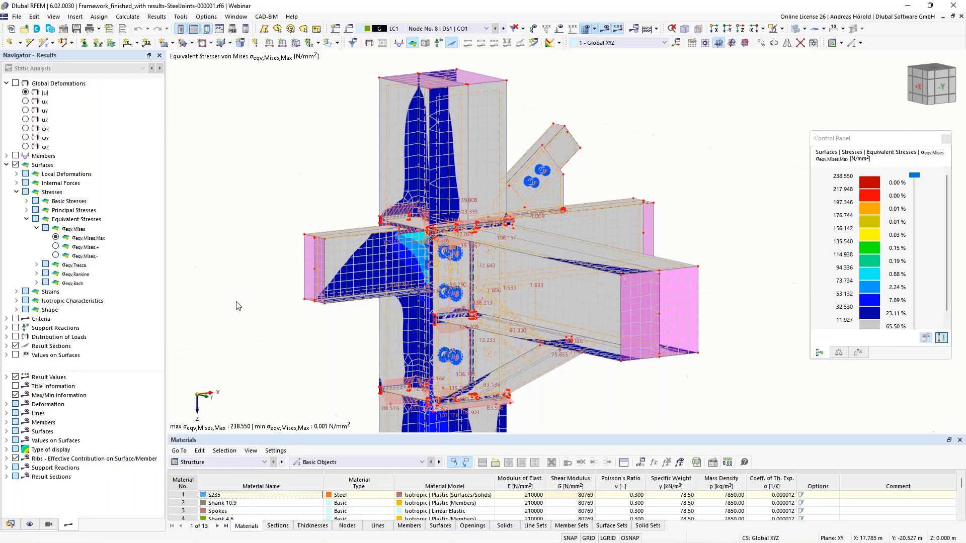
middle_click_drag(252, 293, 309, 253)
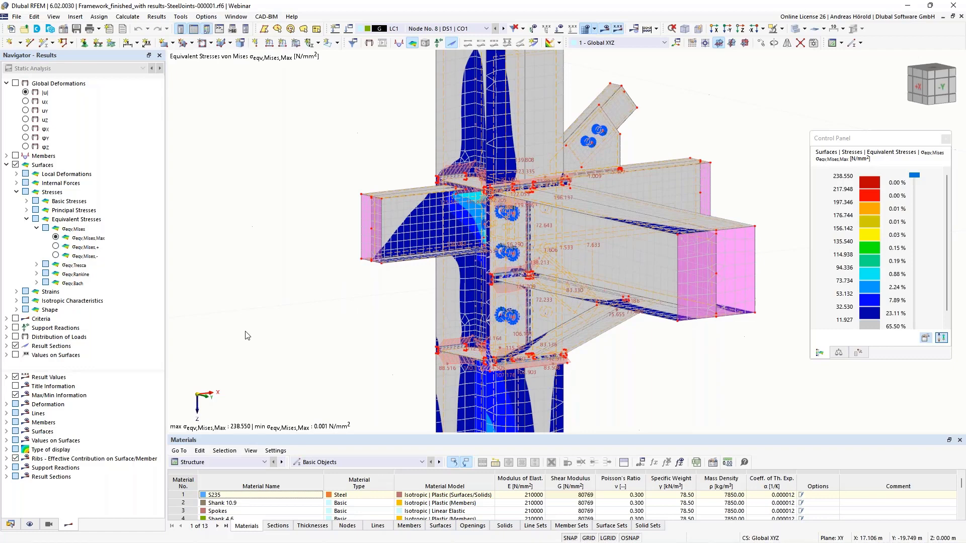
Step: Switch to the RFEM window with the Examples models and inspect the bolted end plate joint in 53.rf6
mouse_move(137, 540)
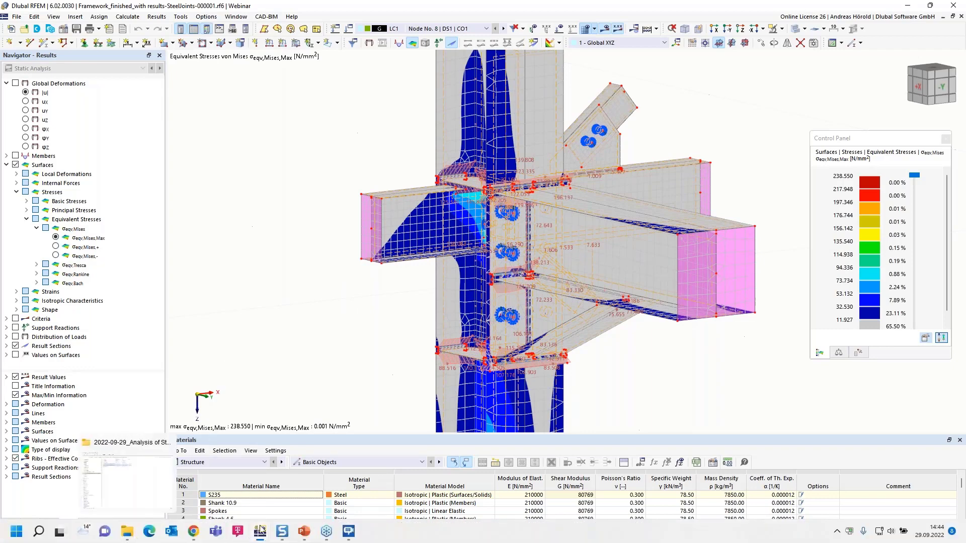
mouse_move(262, 531)
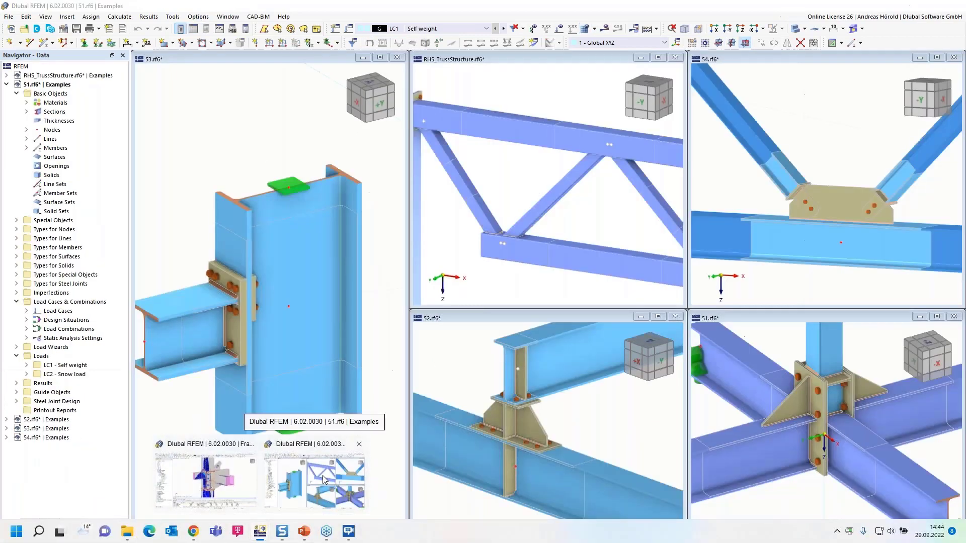
left_click(322, 477)
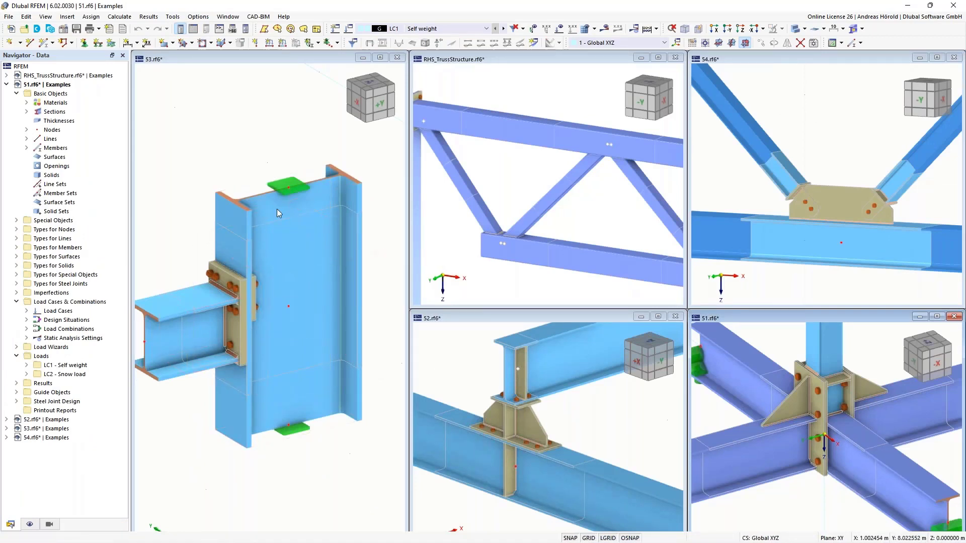
scroll(245, 315, "up", 5)
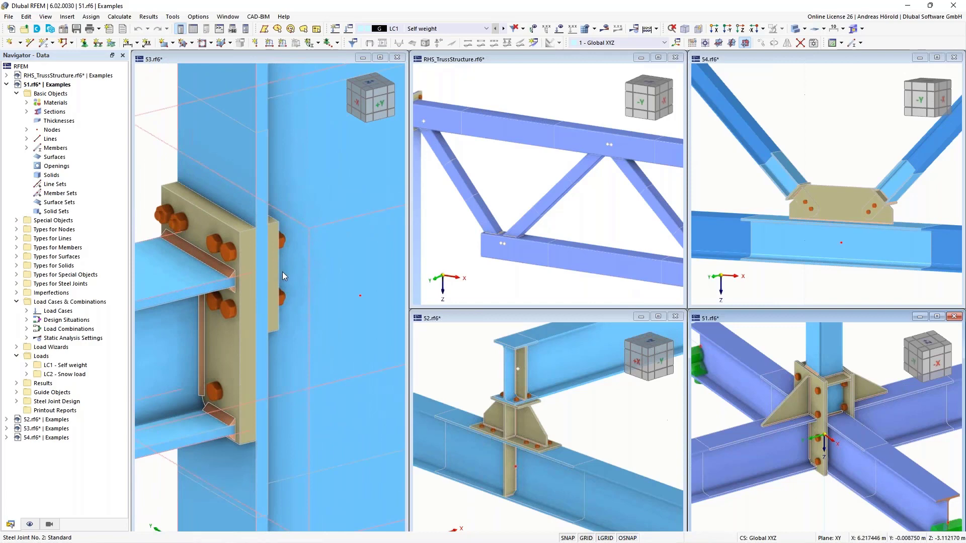
right_click(250, 274)
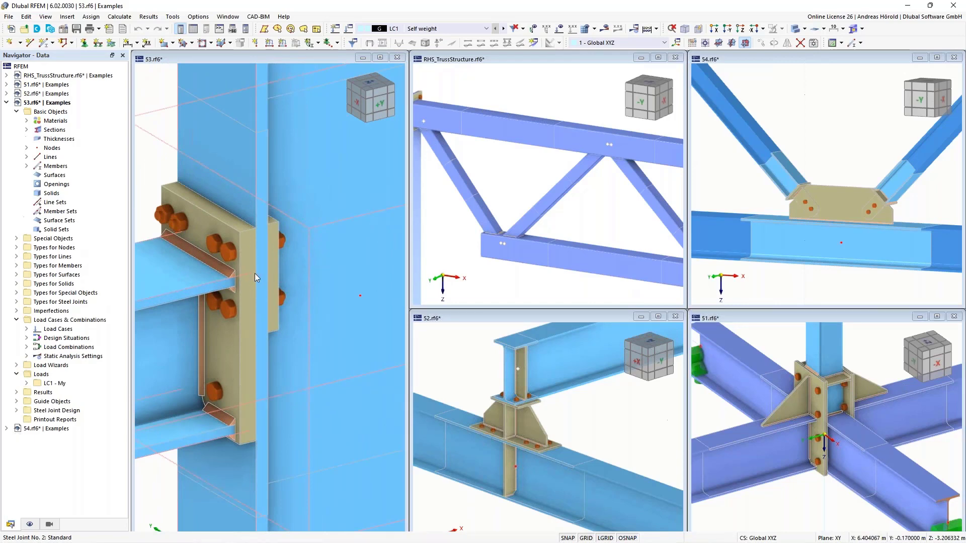
left_click(146, 98)
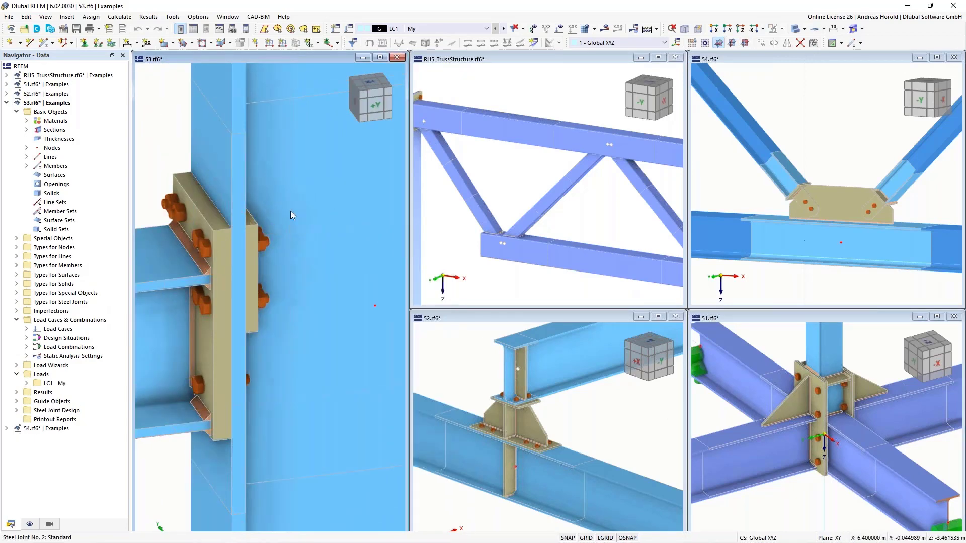
middle_click_drag(306, 279, 347, 261, "ctrl")
right_click(347, 261)
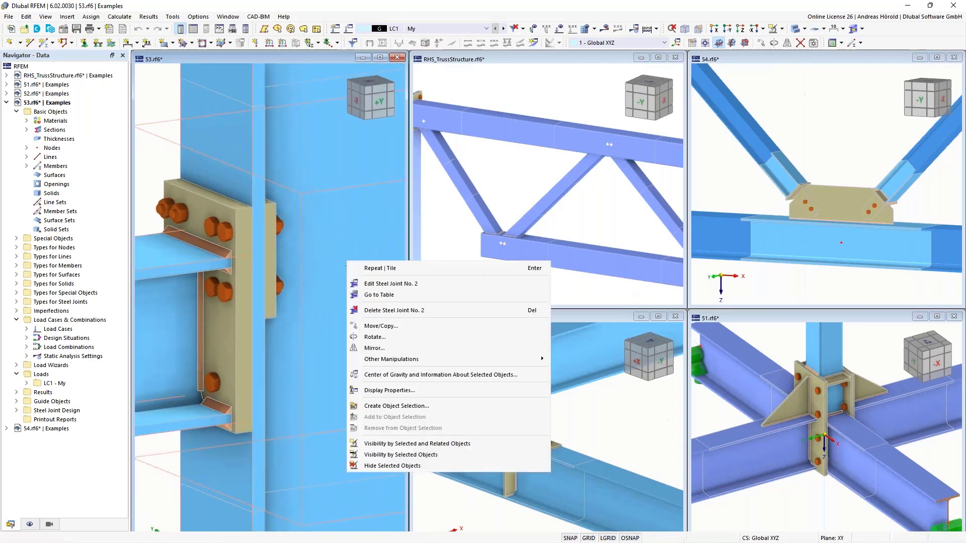
key("Escape")
scroll(305, 222, "down", 3)
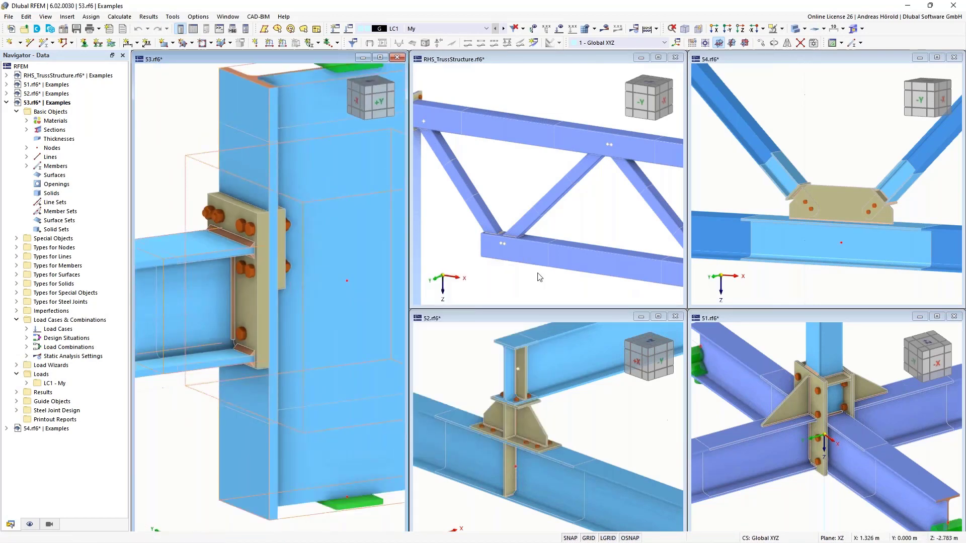
Step: Inspect the welds where the two hollow-section diagonals meet the lower chord end in RHS_TrussStructure.rf6
scroll(506, 228, "up", 4)
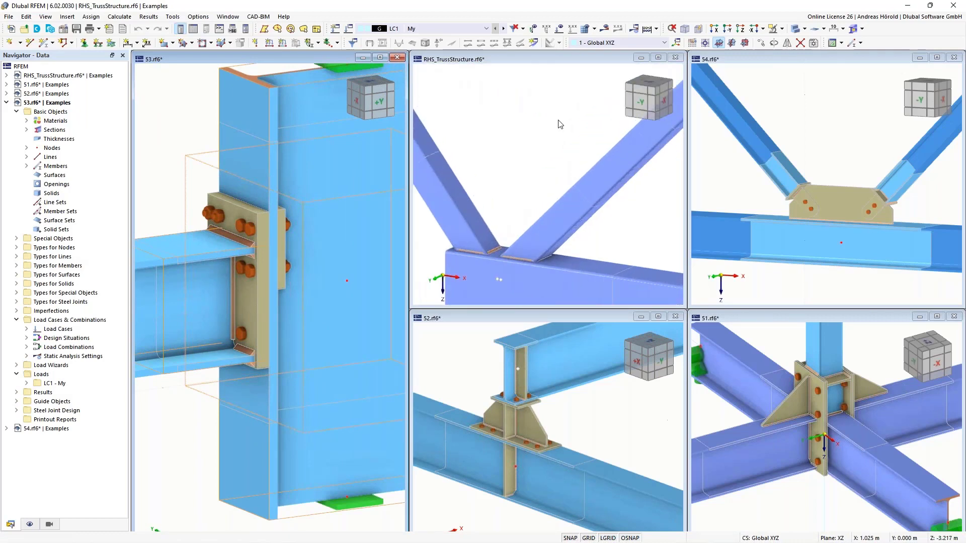
middle_click_drag(478, 292, 508, 202)
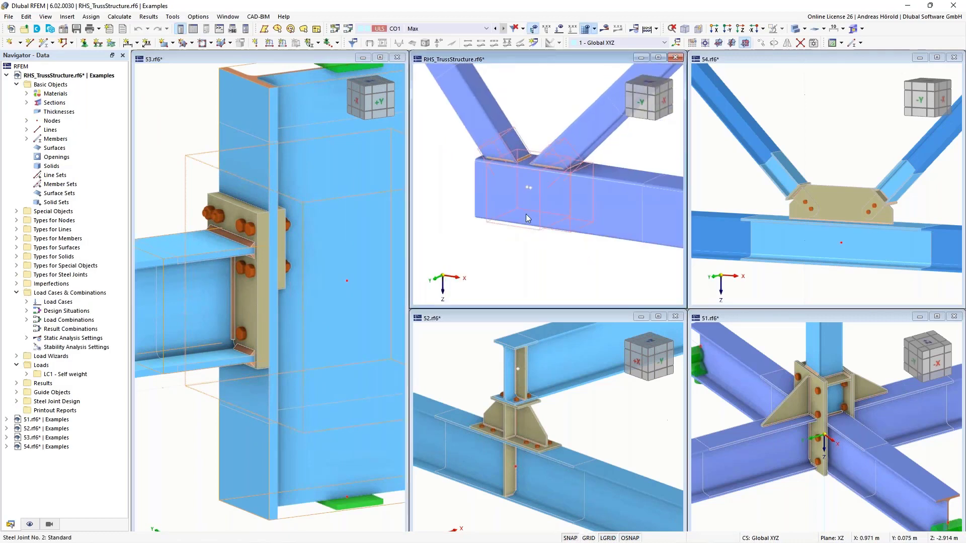
scroll(535, 168, "up", 3)
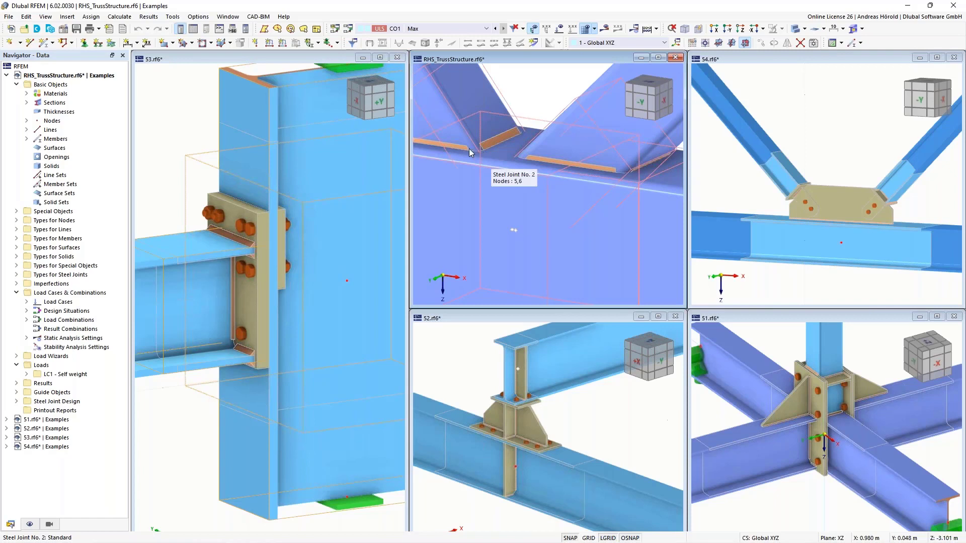
scroll(481, 154, "down", 5)
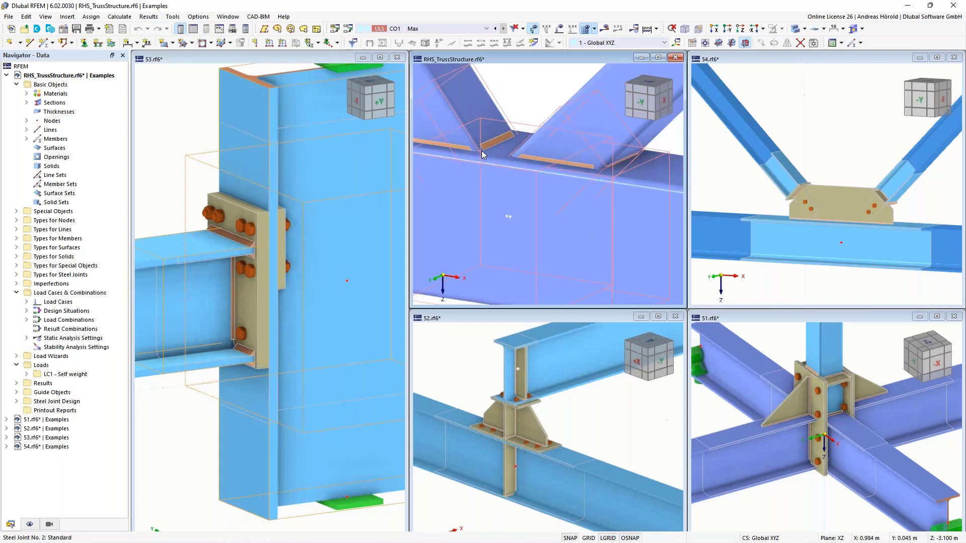
middle_click_drag(553, 198, 542, 205)
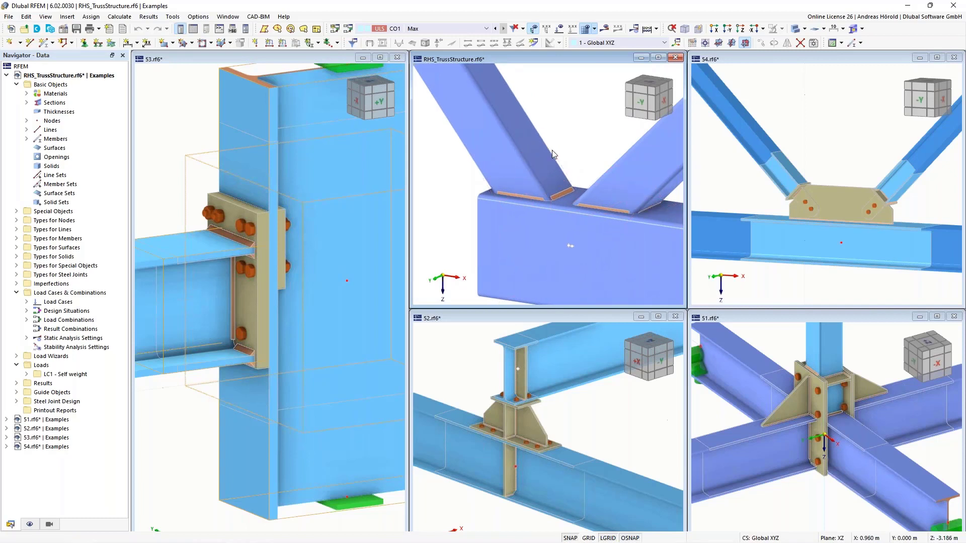
scroll(553, 154, "down", 1)
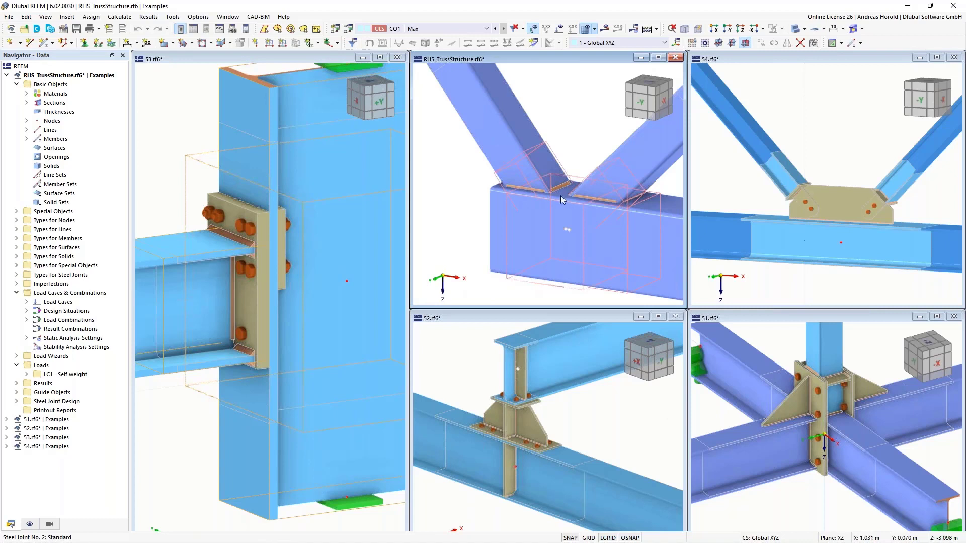
mouse_move(557, 195)
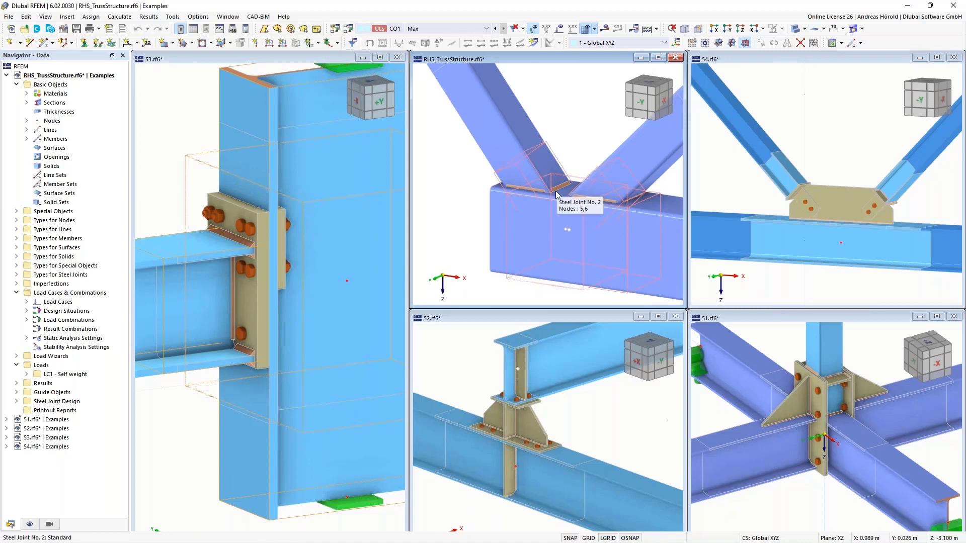
scroll(557, 194, "down", 3)
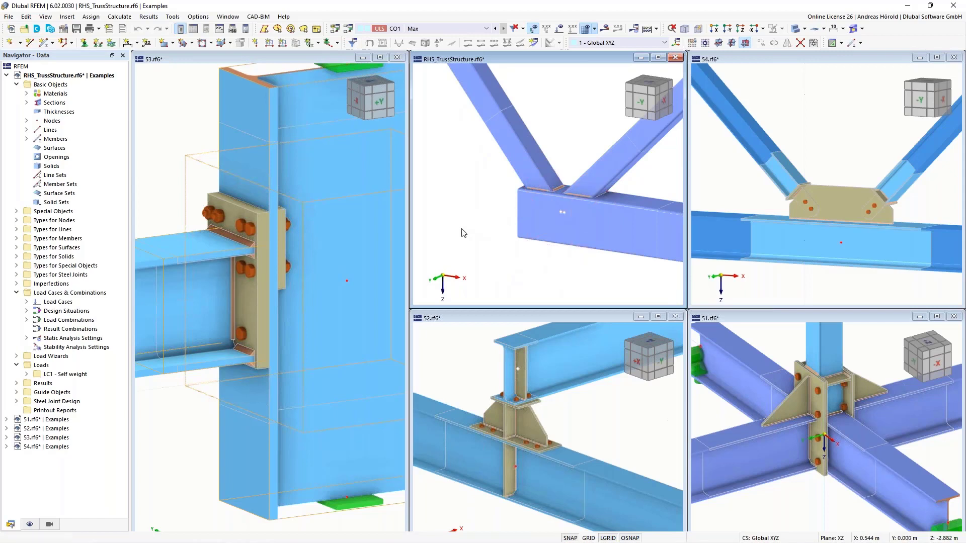
scroll(462, 232, "up", 2)
middle_click_drag(498, 207, 429, 213)
scroll(495, 207, "up", 3)
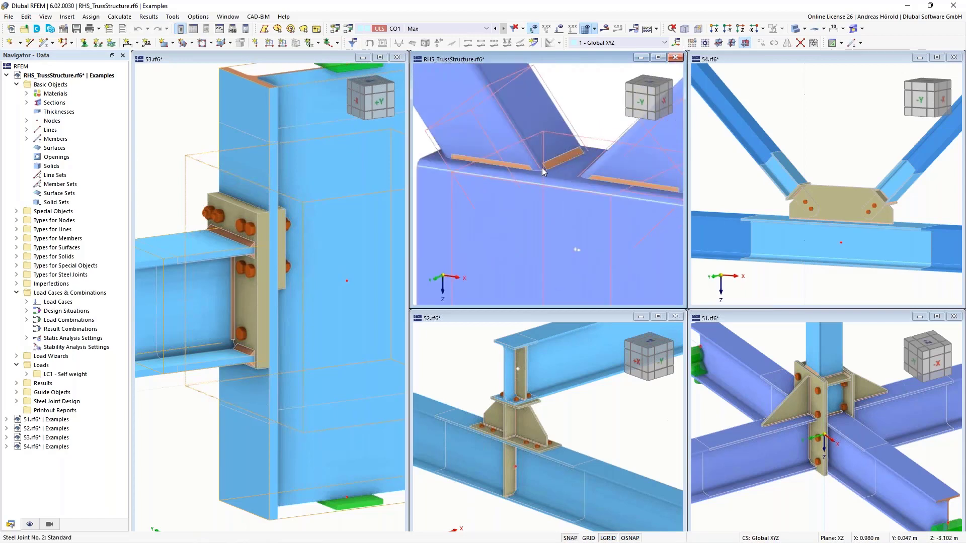
scroll(528, 210, "down", 5)
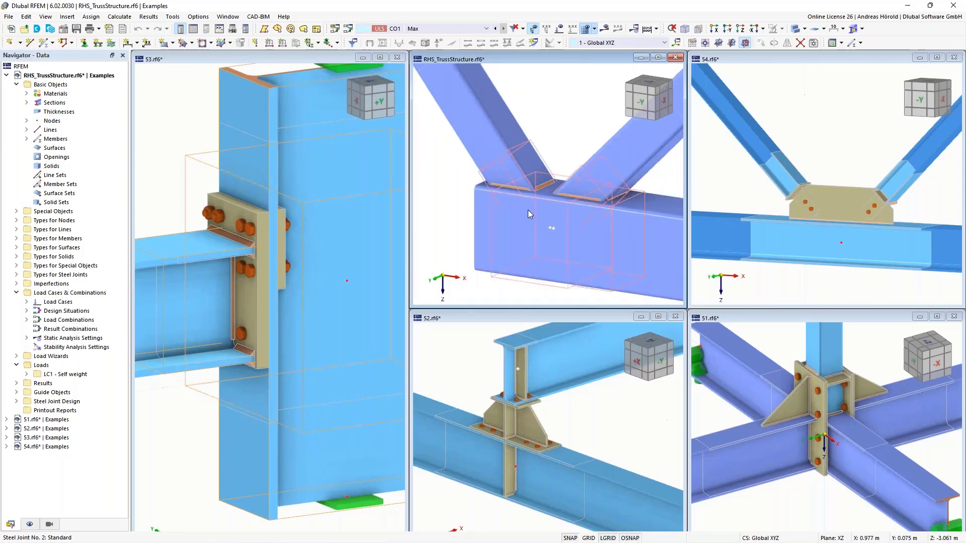
Step: Inspect the bolted end plate joint between column and upper chord, and view the remaining truss nodes in RHS_TrussStructure.rf6
scroll(527, 210, "down", 5)
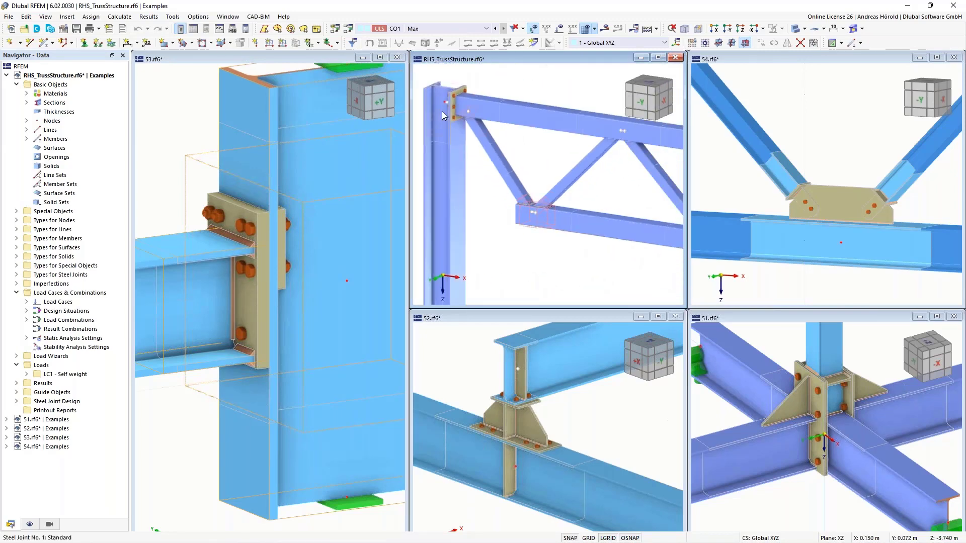
scroll(445, 103, "up", 8)
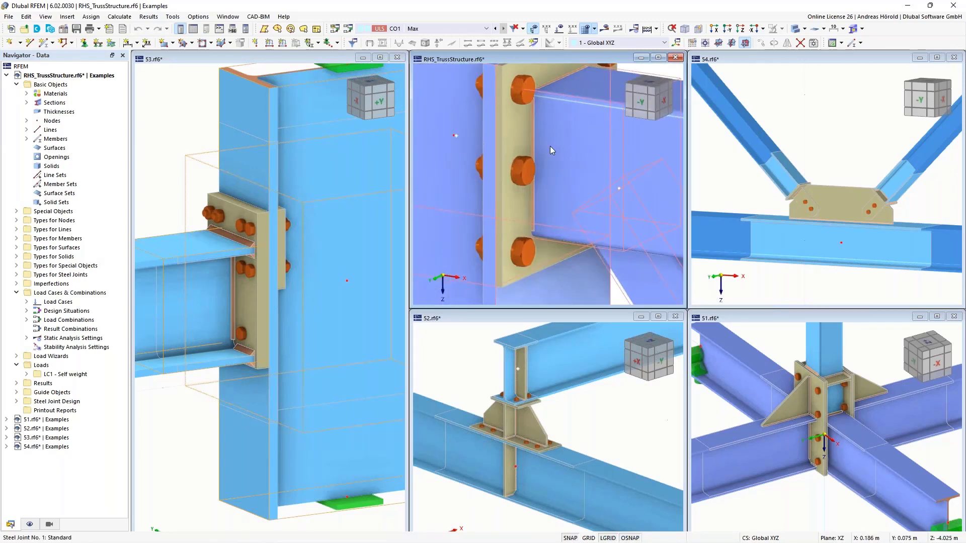
scroll(551, 146, "down", 6)
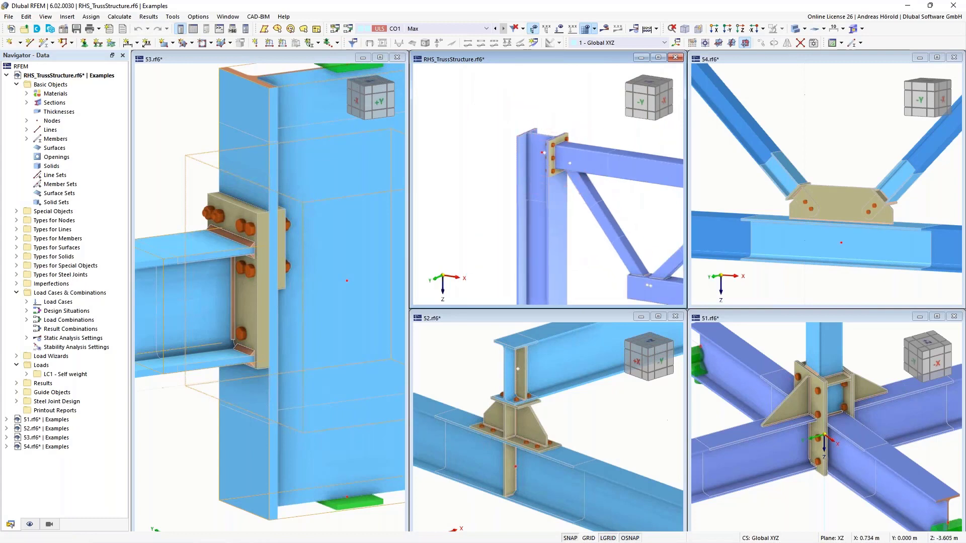
scroll(500, 171, "down", 4)
scroll(499, 171, "up", 4)
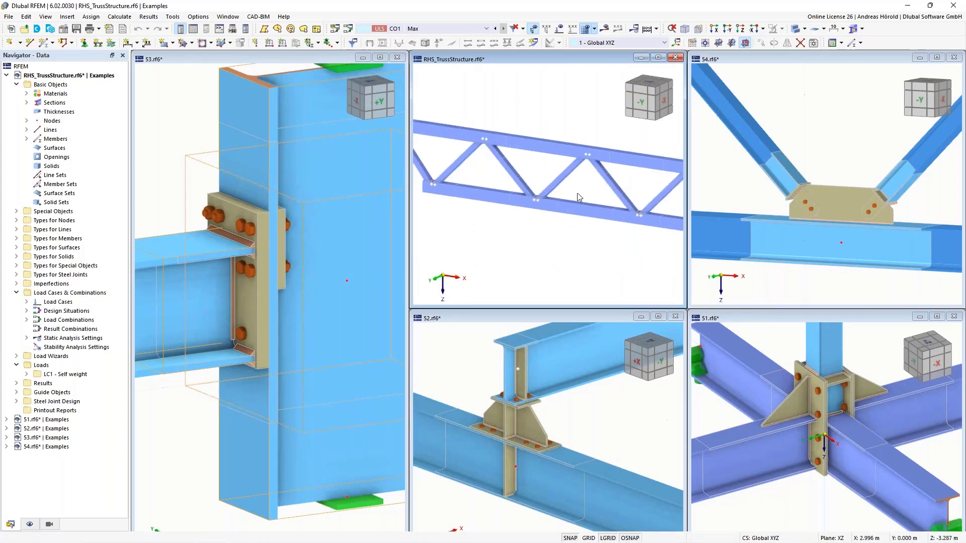
Step: Inspect the bolted gusset plate joints connecting the diagonals to the upper and lower chords of the truss in 54.rf6
scroll(849, 185, "down", 1)
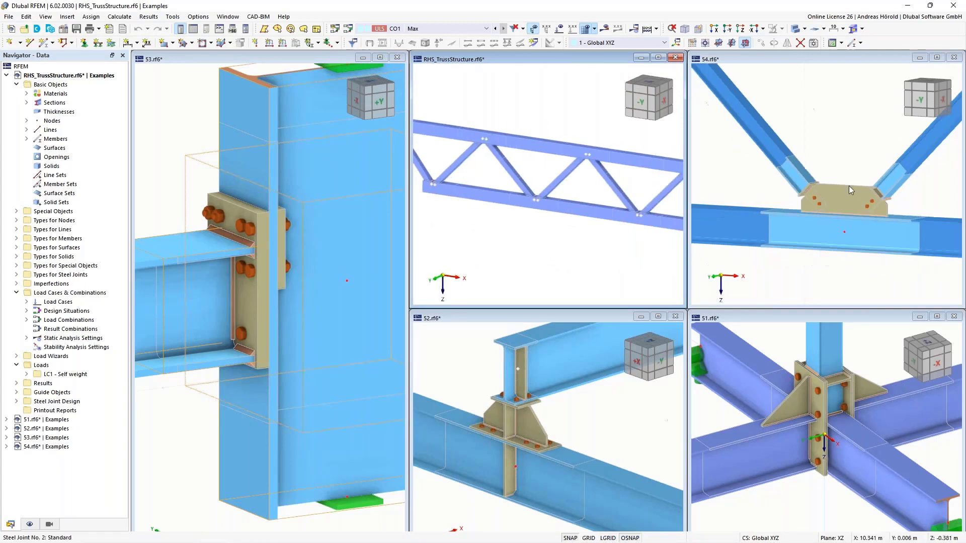
scroll(852, 178, "up", 3)
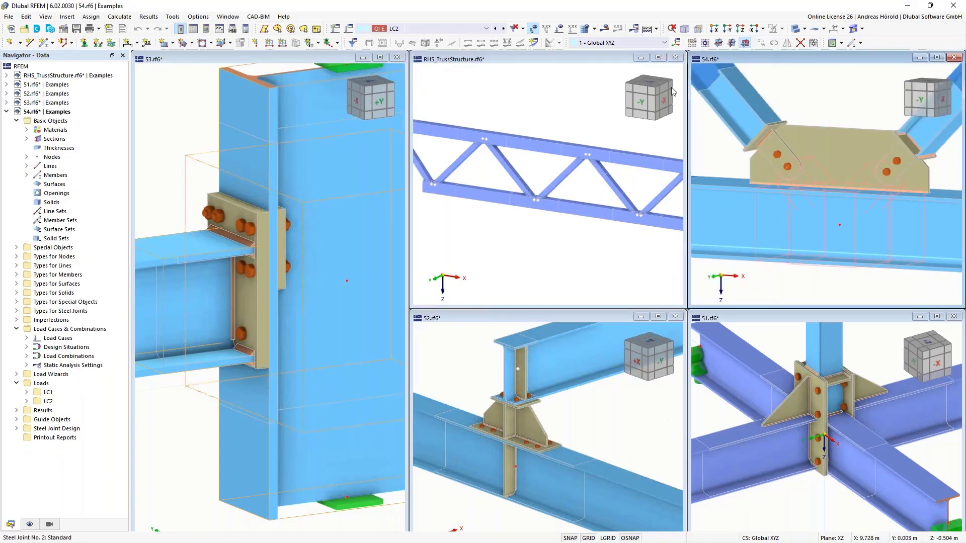
scroll(747, 108, "down", 5)
middle_click_drag(756, 95, 857, 210)
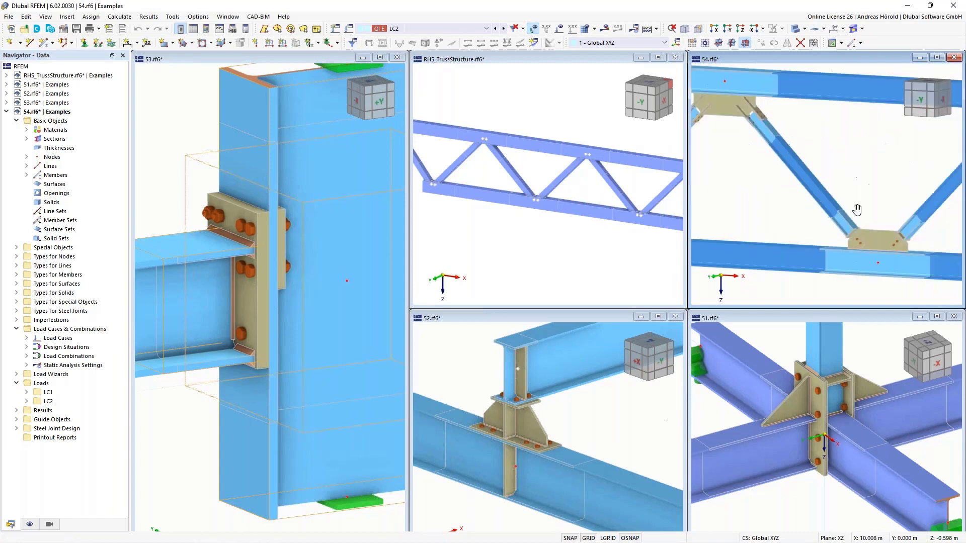
scroll(748, 135, "up", 3)
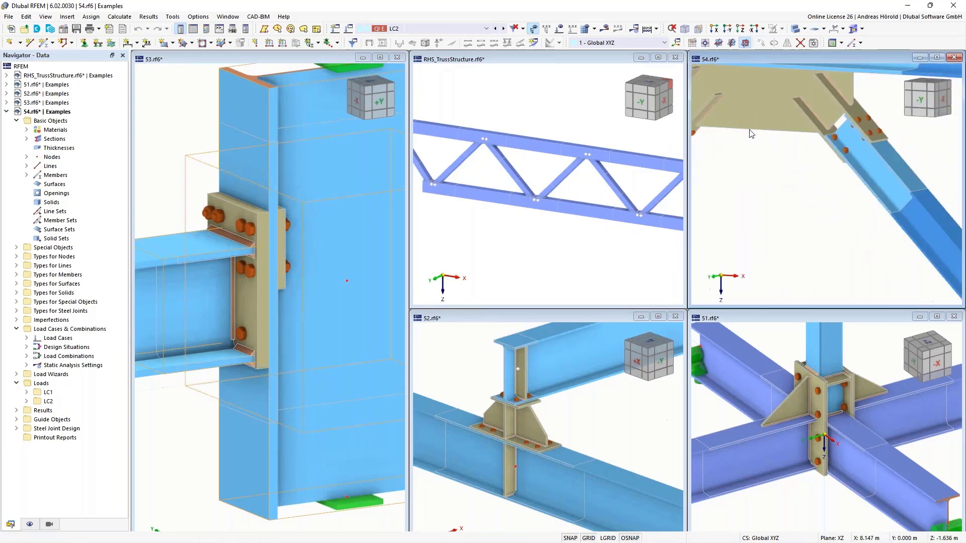
scroll(773, 127, "down", 5)
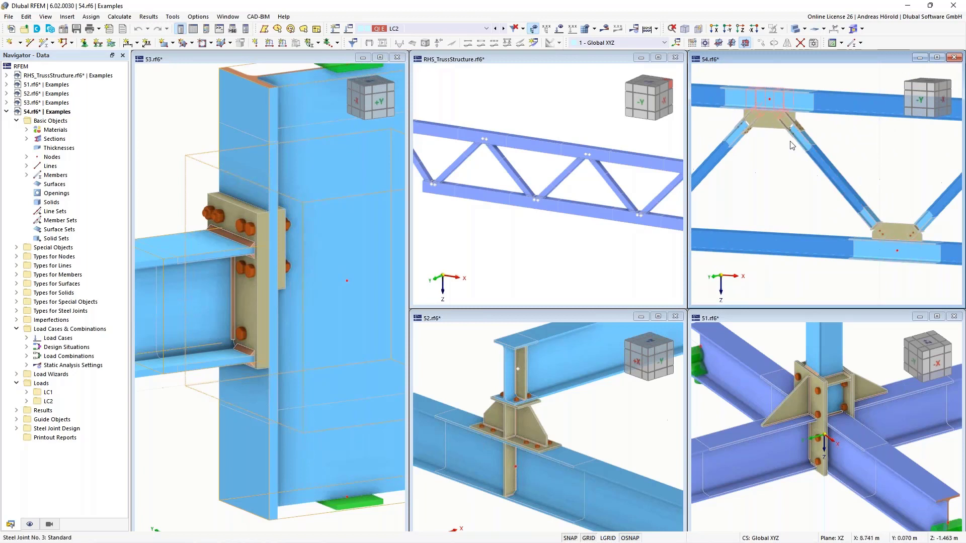
scroll(750, 123, "up", 2)
middle_click_drag(751, 122, 725, 129)
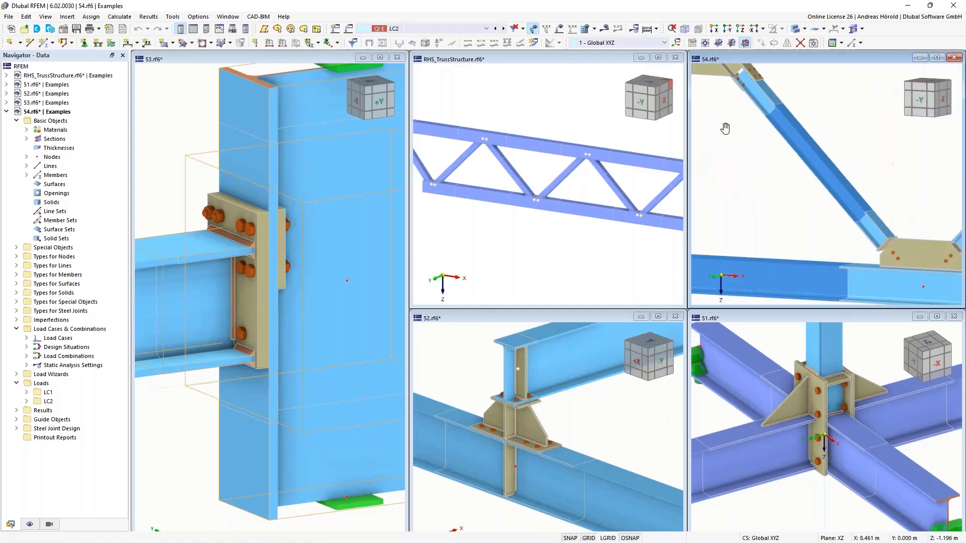
middle_click_drag(897, 214, 823, 157)
middle_click_drag(755, 182, 775, 182, "ctrl")
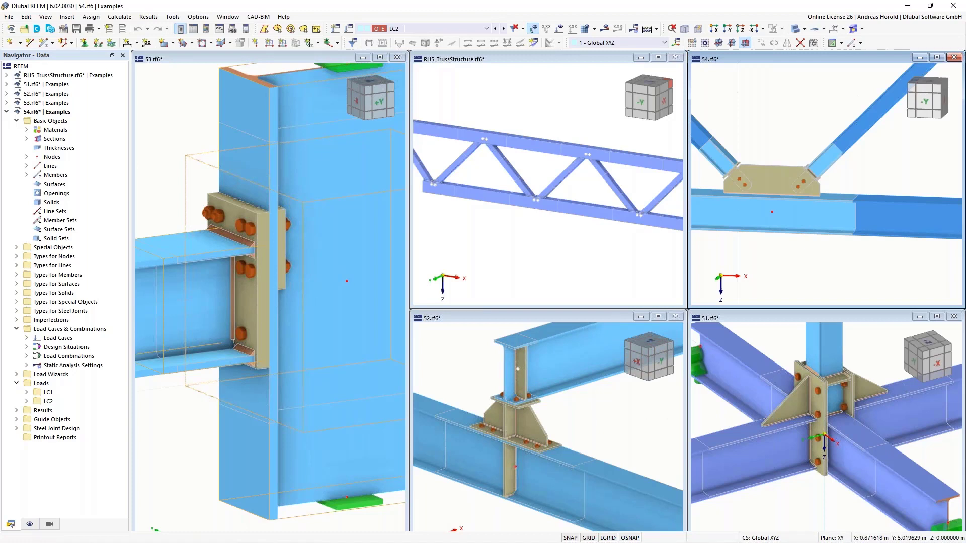
Step: Activate the 51.rf6 model and inspect the bolted joint where the column meets the crossing beams
left_click(857, 375)
scroll(844, 394, "up", 2)
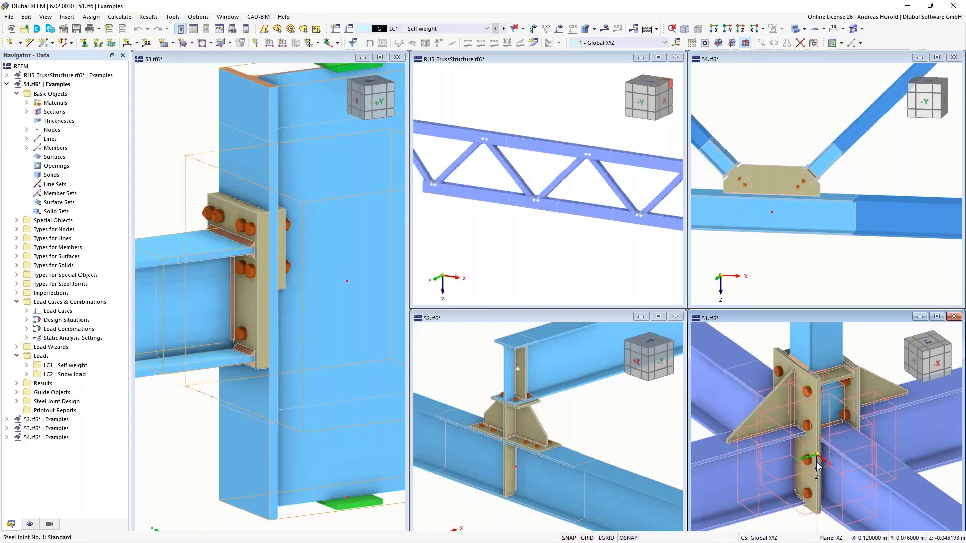
scroll(817, 465, "down", 3)
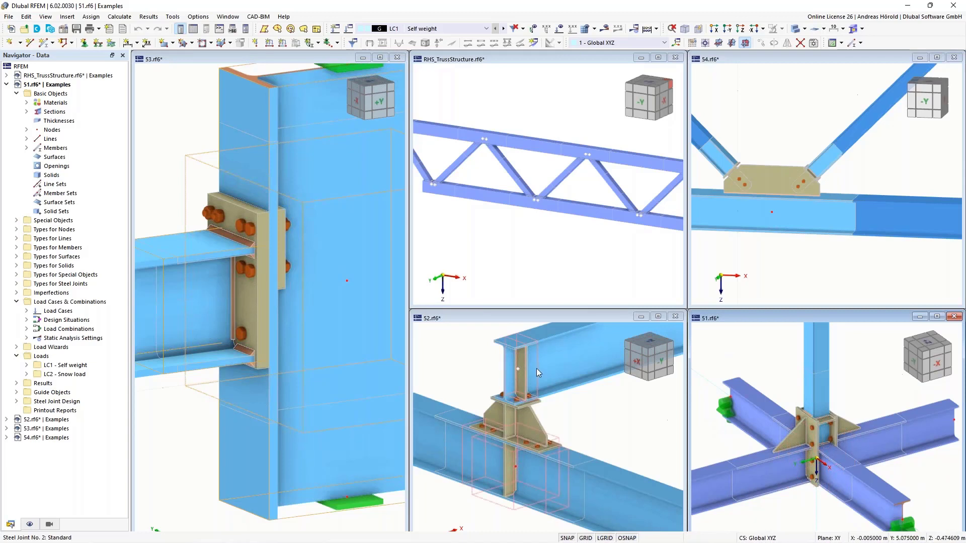
Step: Inspect the stiffened, bolted connection of the upper beam onto the lower beam in 52.rf6 and make that model active
scroll(515, 420, "up", 5)
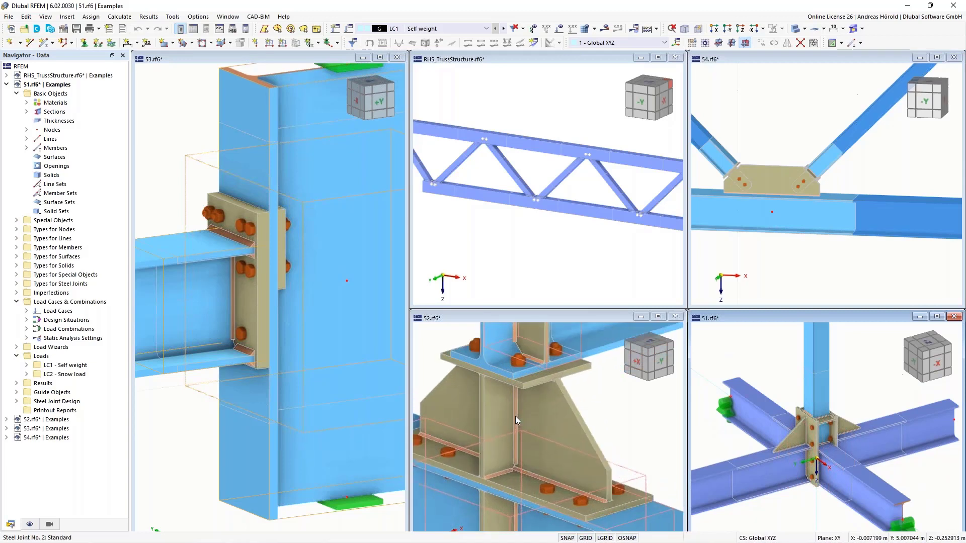
scroll(515, 416, "down", 4)
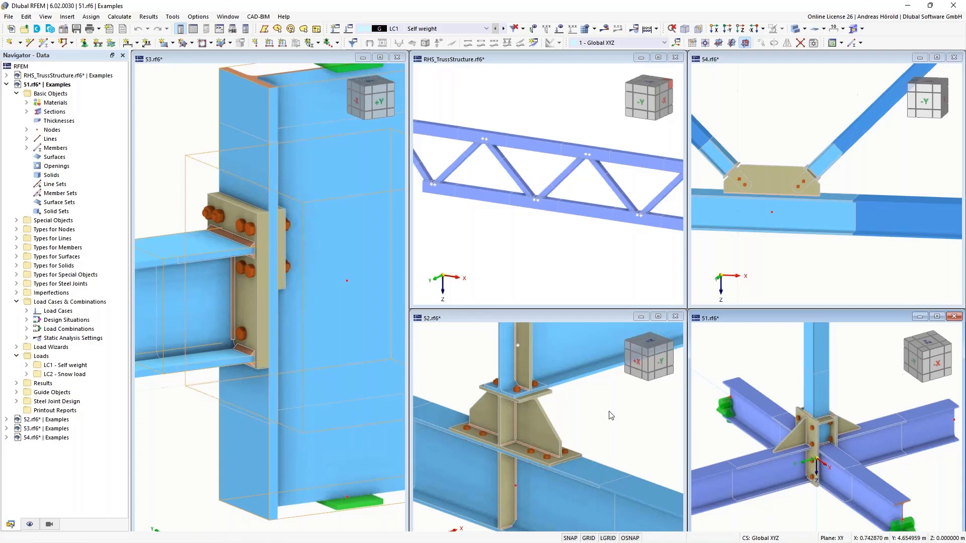
scroll(611, 416, "down", 2)
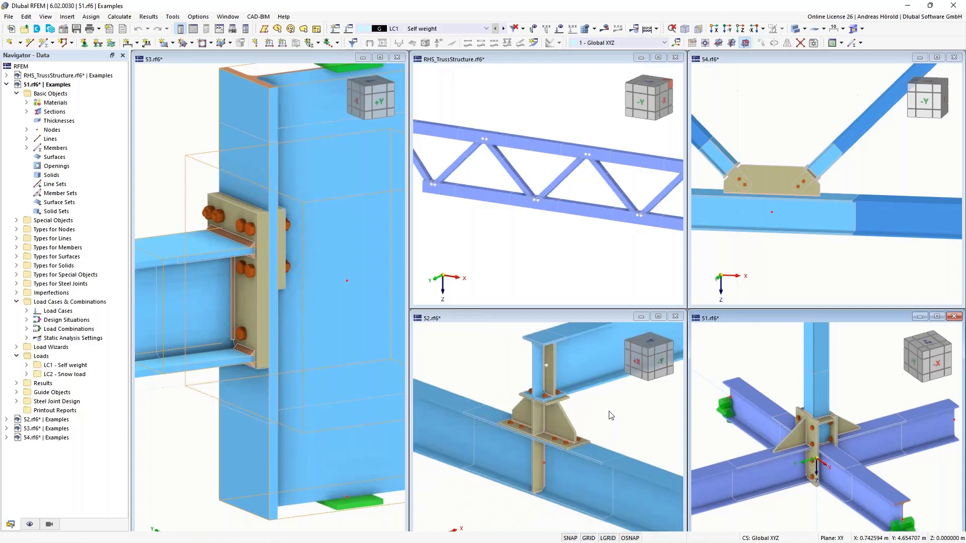
scroll(610, 415, "down", 1)
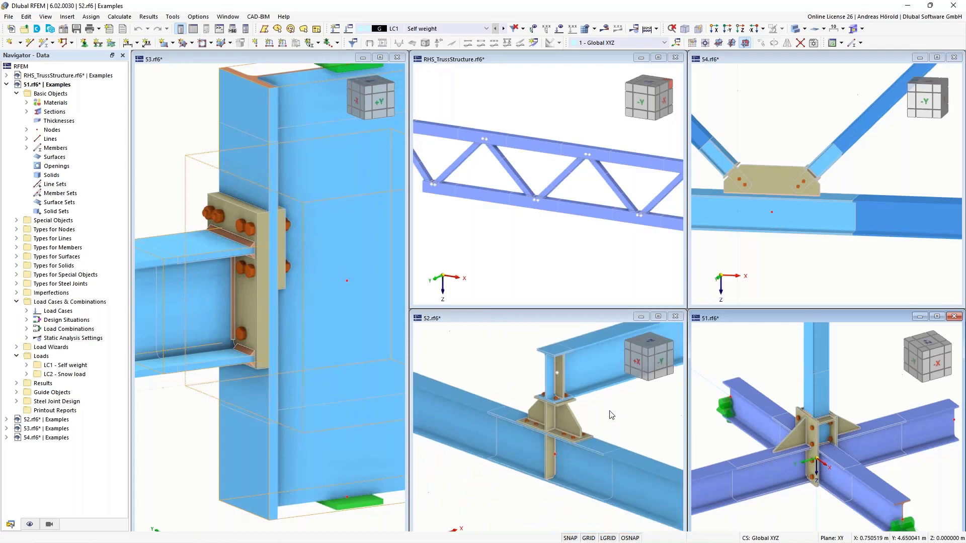
left_click(574, 418)
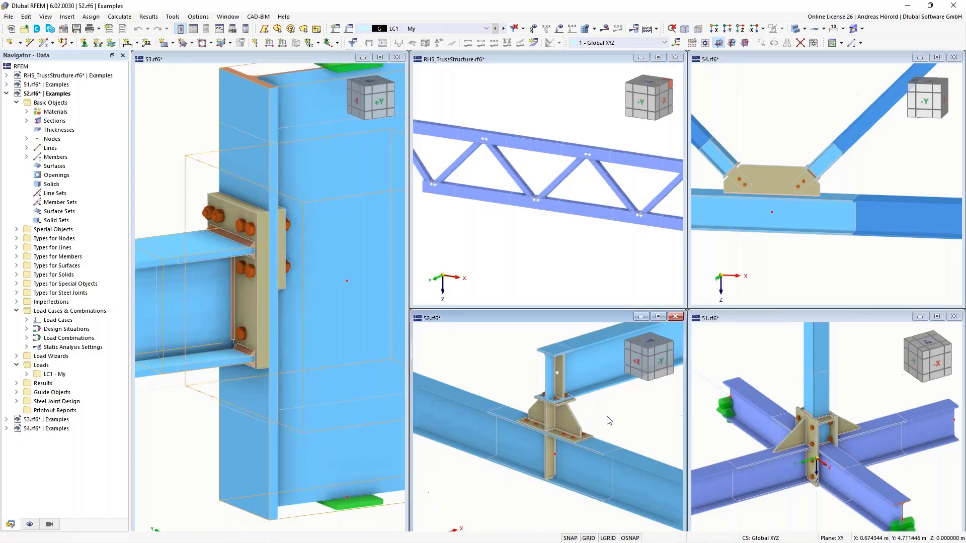
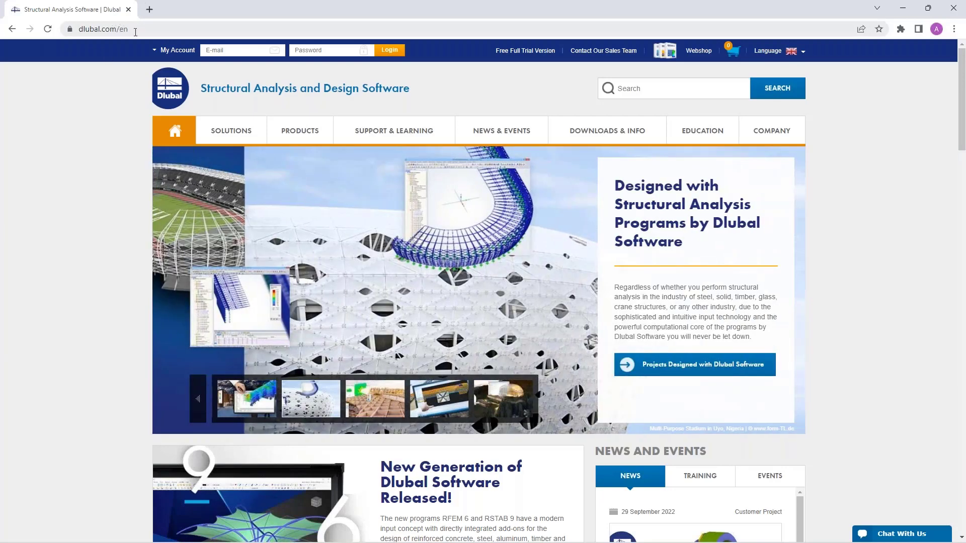
Step: Open the Webinars overview on the Dlubal website and look through the listed webinars
mouse_move(493, 135)
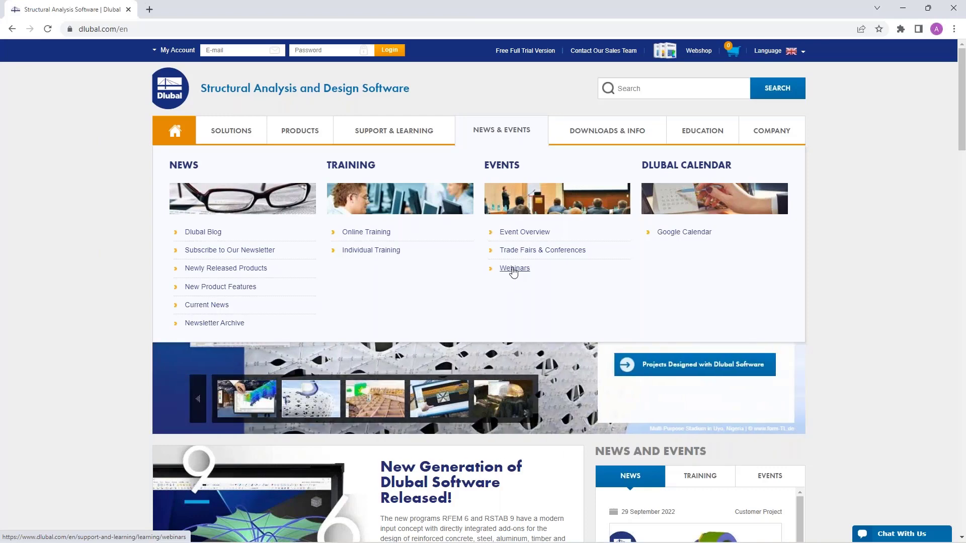
left_click(513, 272)
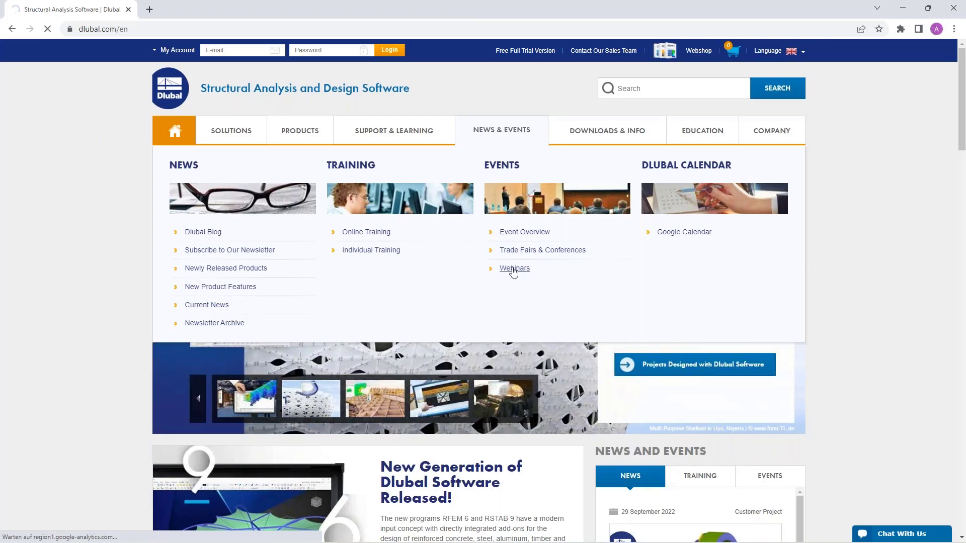
scroll(489, 191, "down", 8)
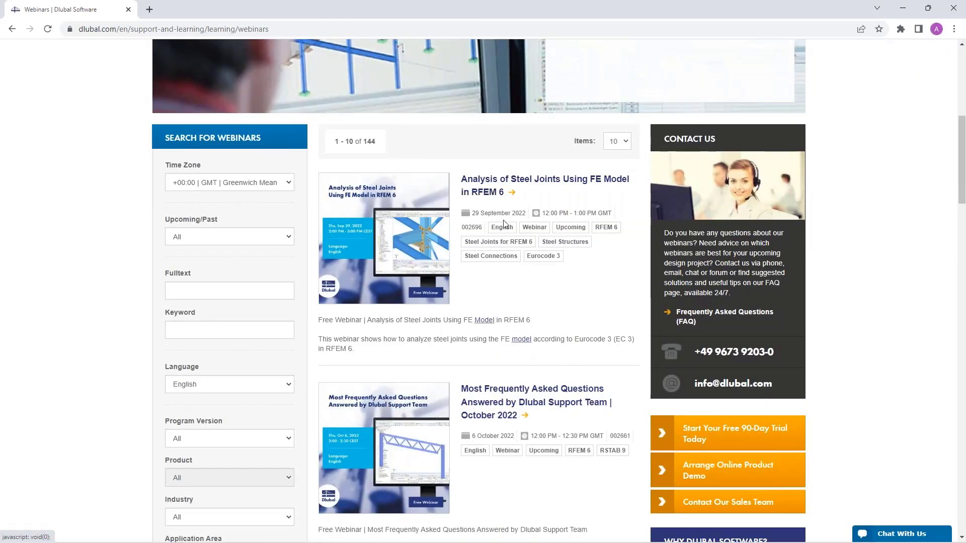
scroll(503, 223, "down", 9)
scroll(456, 166, "up", 3)
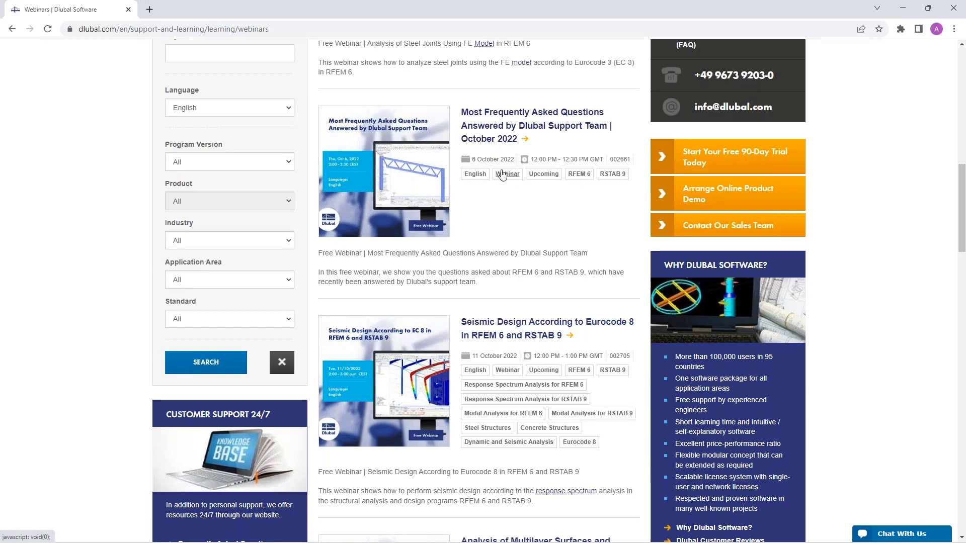
scroll(502, 174, "down", 2)
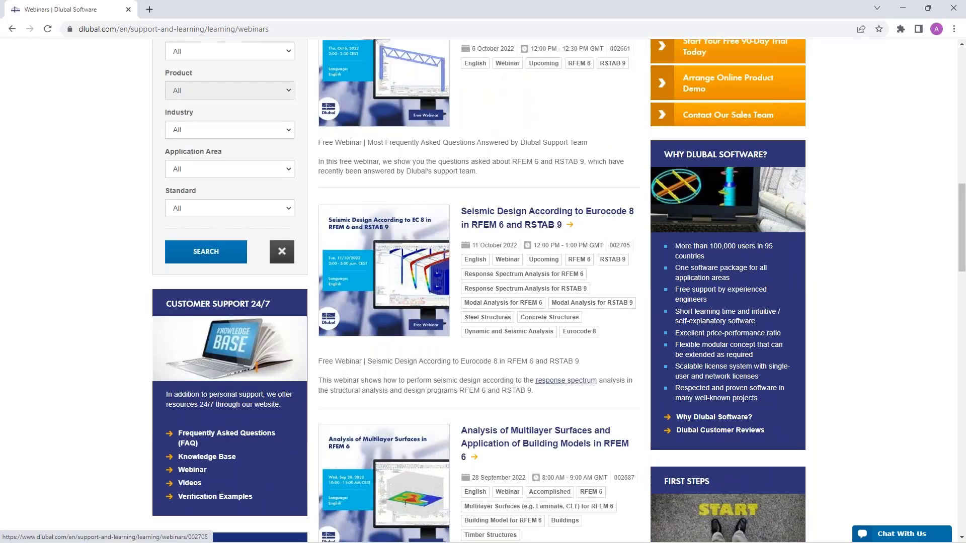
scroll(509, 214, "up", 7)
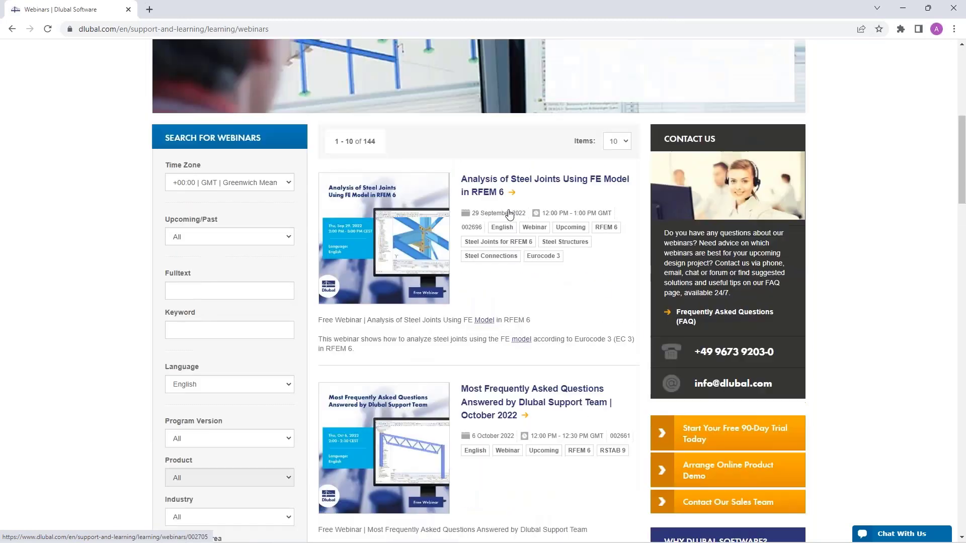
Step: Open the webinar "Analysis of Steel Joints Using FE Model in RFEM 6" and review its page, including Models to Download and Knowledge Base Articles
left_click(481, 184)
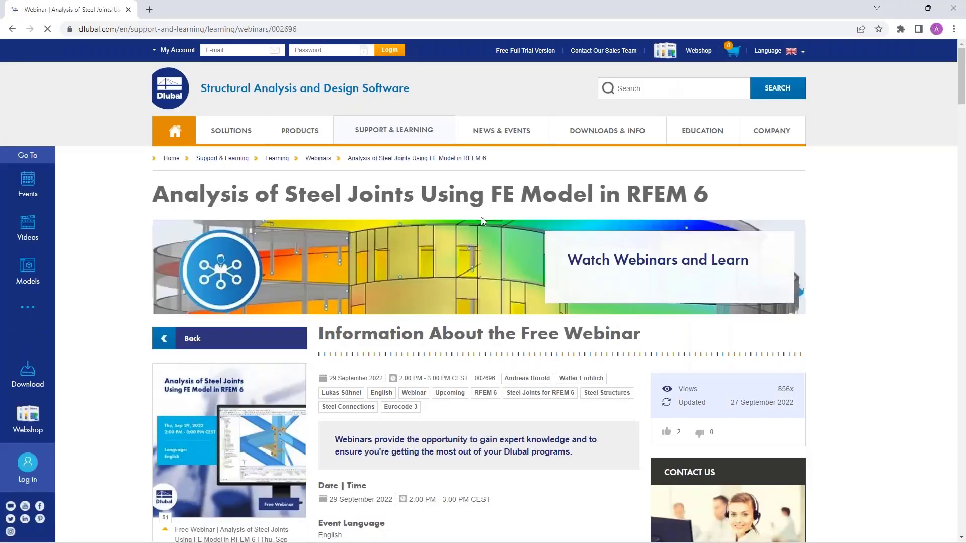
scroll(425, 340, "down", 3)
scroll(426, 340, "down", 10)
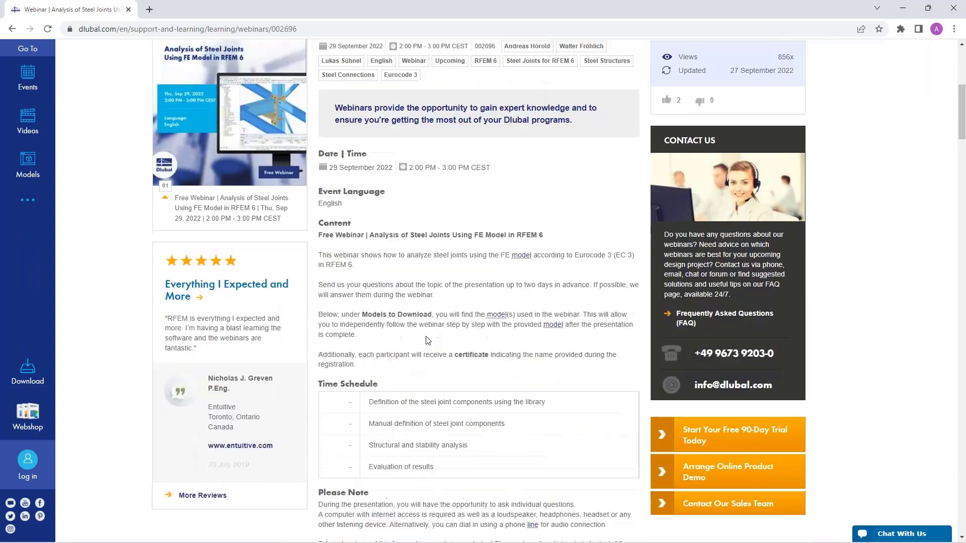
scroll(427, 260, "down", 17)
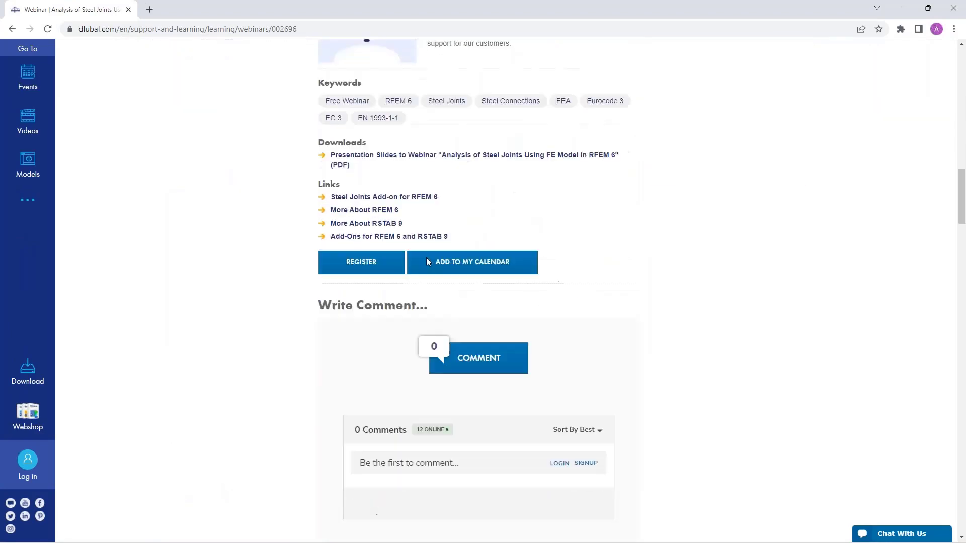
scroll(217, 340, "down", 9)
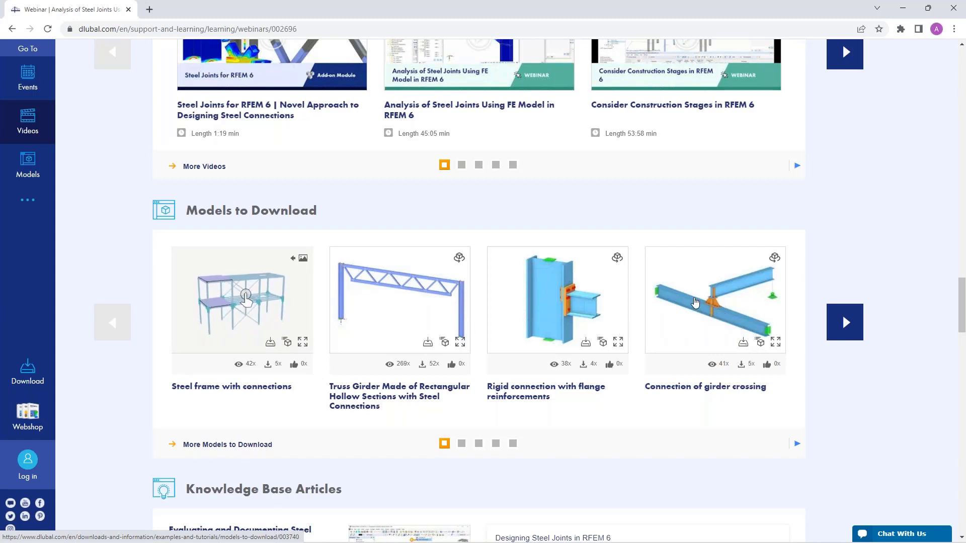
mouse_move(693, 299)
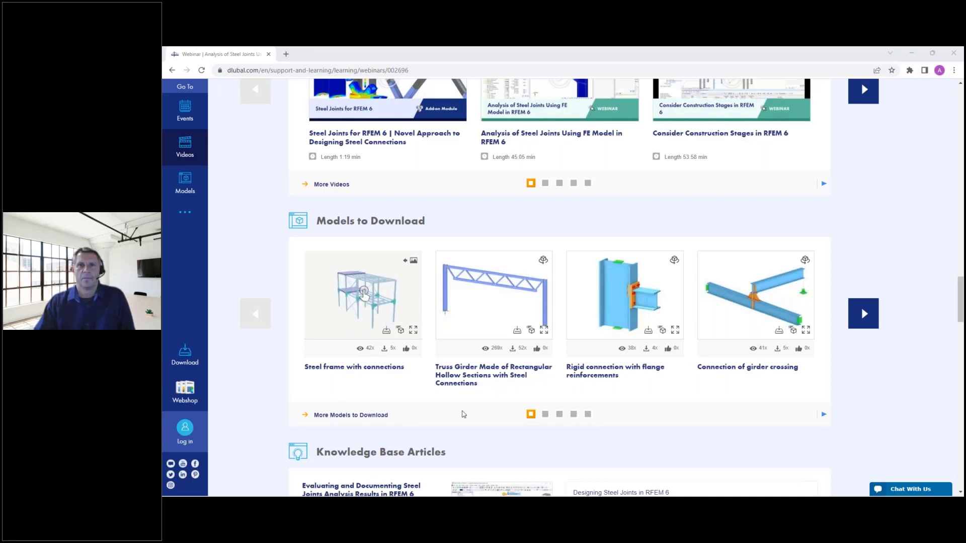
scroll(626, 232, "down", 3)
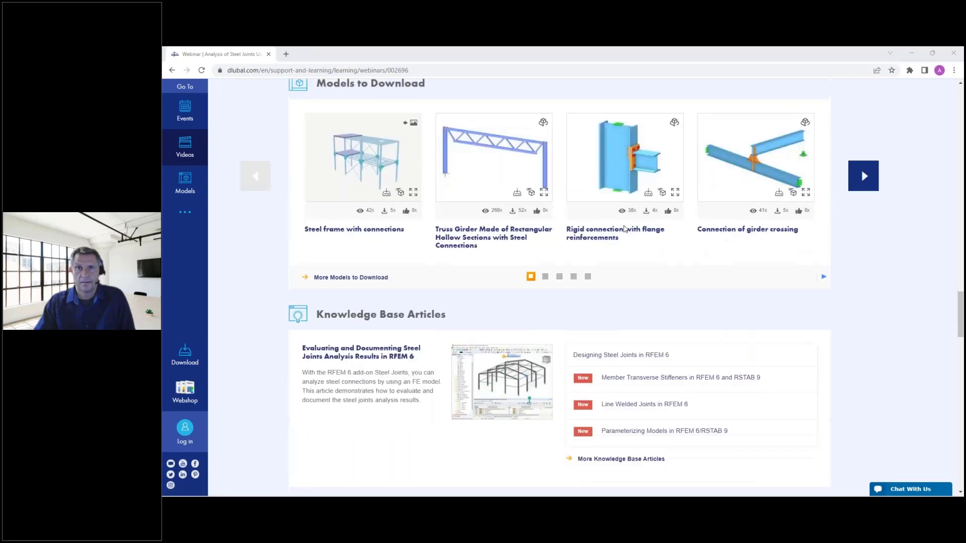
scroll(627, 232, "up", 10)
scroll(559, 287, "up", 15)
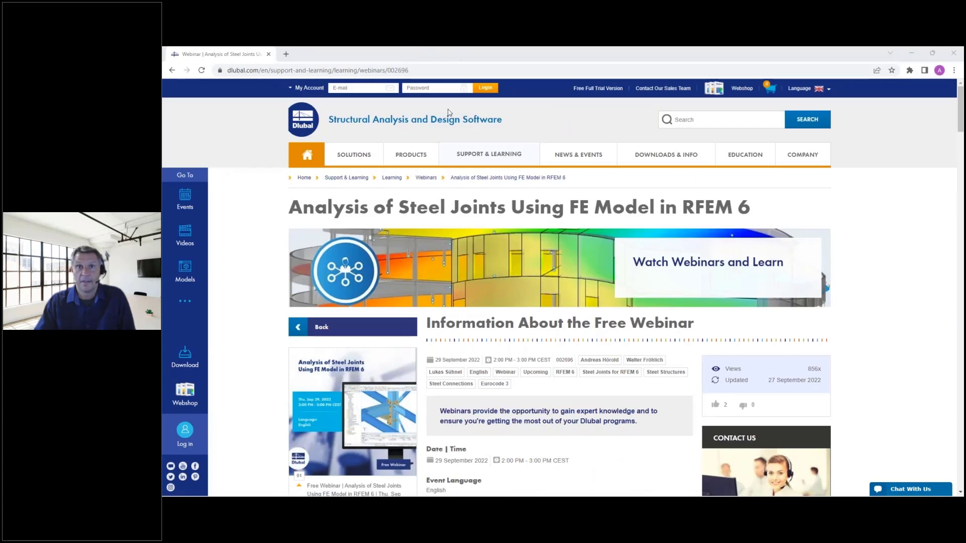
Step: Open the Free Full Trial Version page and look through the trial programs offered for download
left_click(594, 89)
scroll(476, 233, "down", 3)
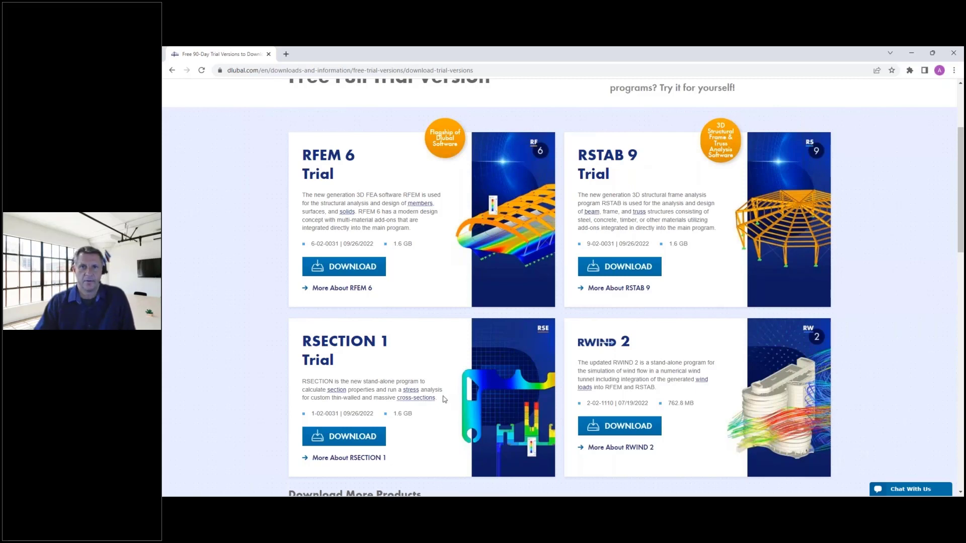
scroll(536, 347, "down", 4)
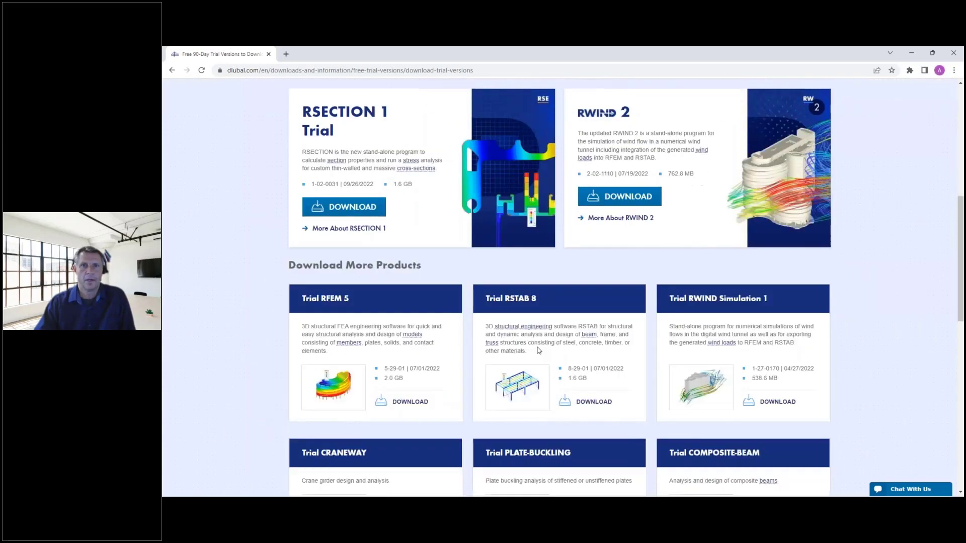
scroll(537, 350, "up", 5)
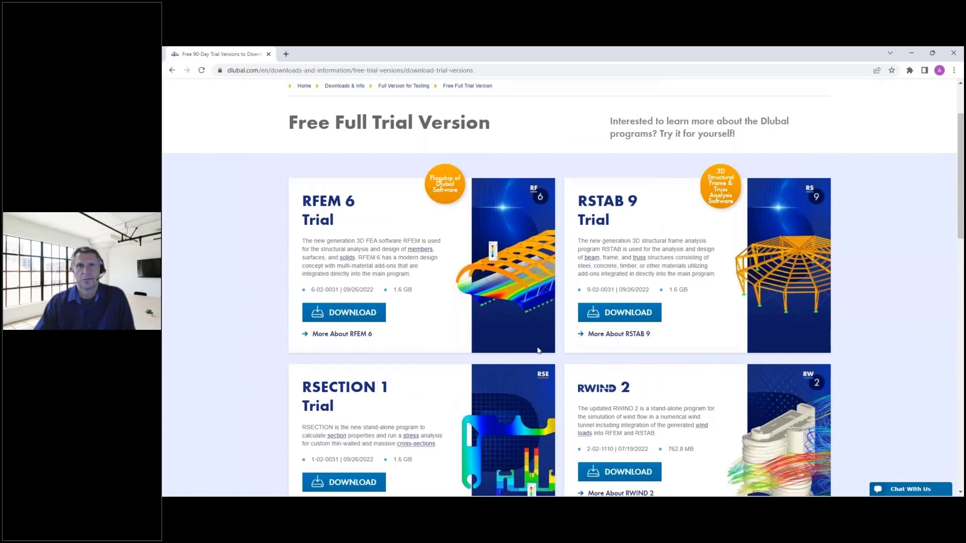